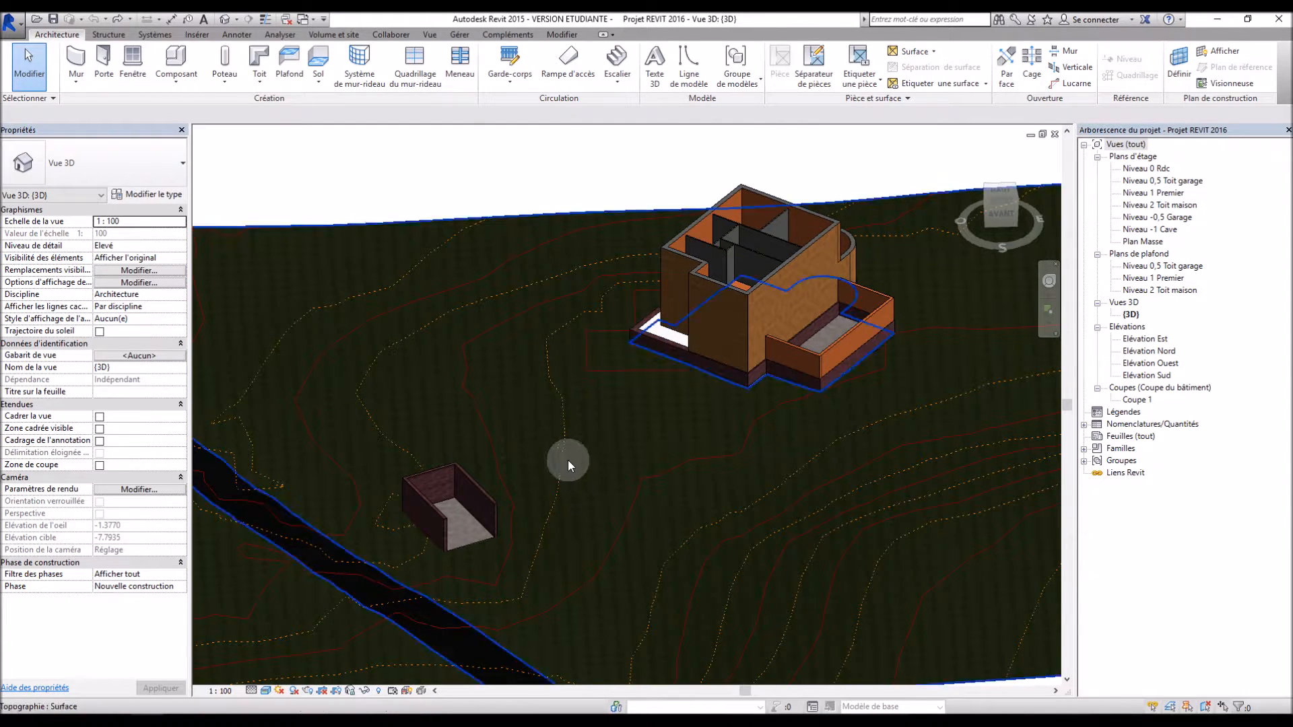
scroll(576, 455, "up", 1)
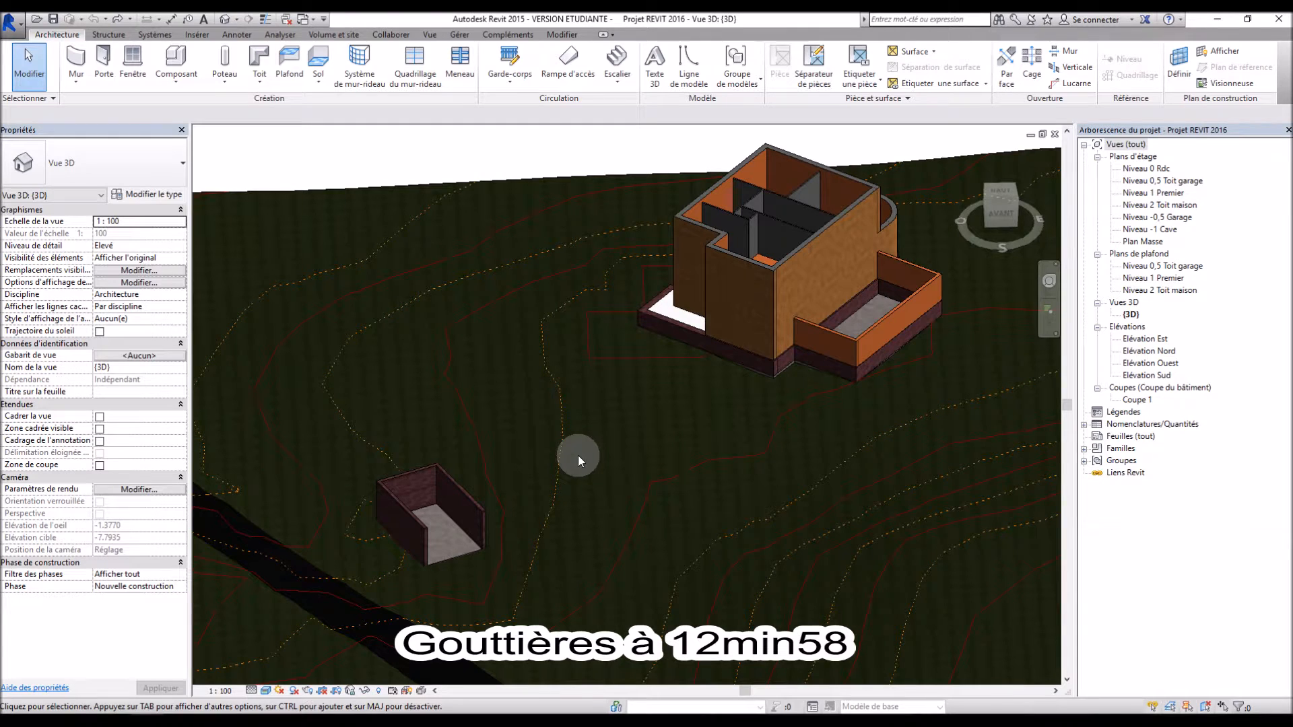
middle_click_drag(577, 455, 651, 438, "shift")
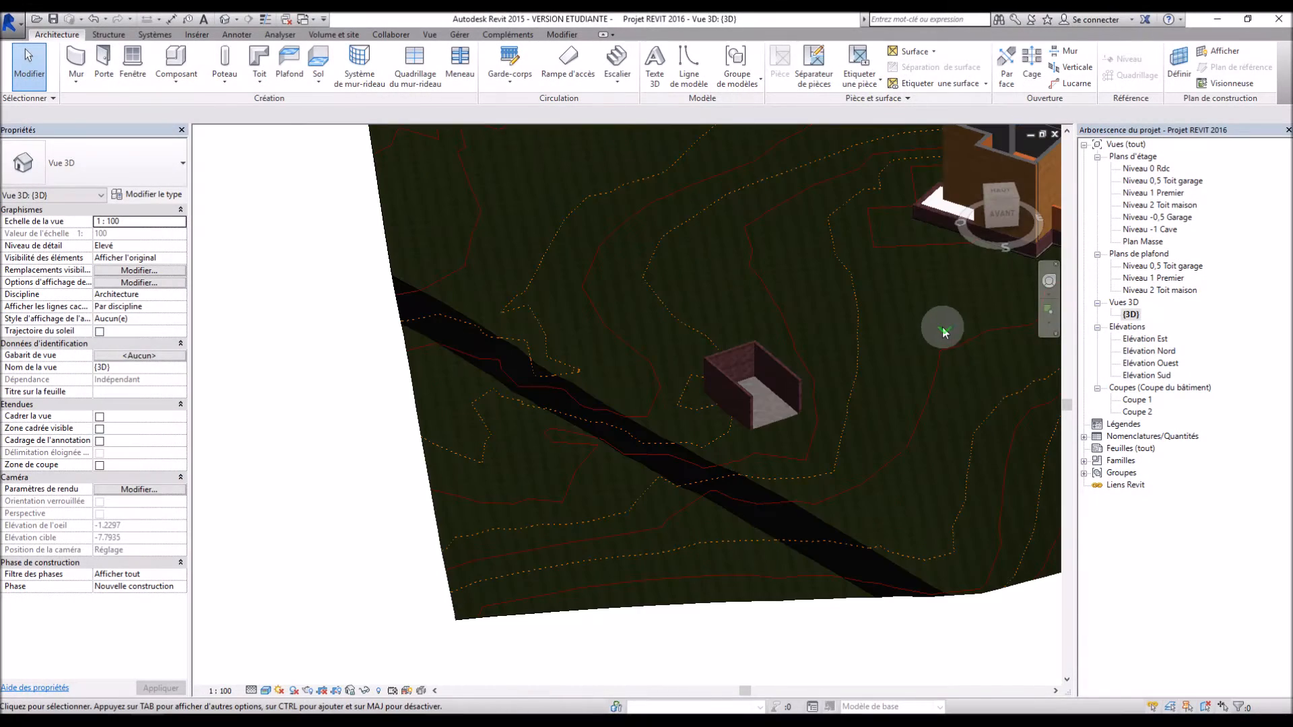
scroll(682, 372, "down", 4)
scroll(855, 285, "up", 4)
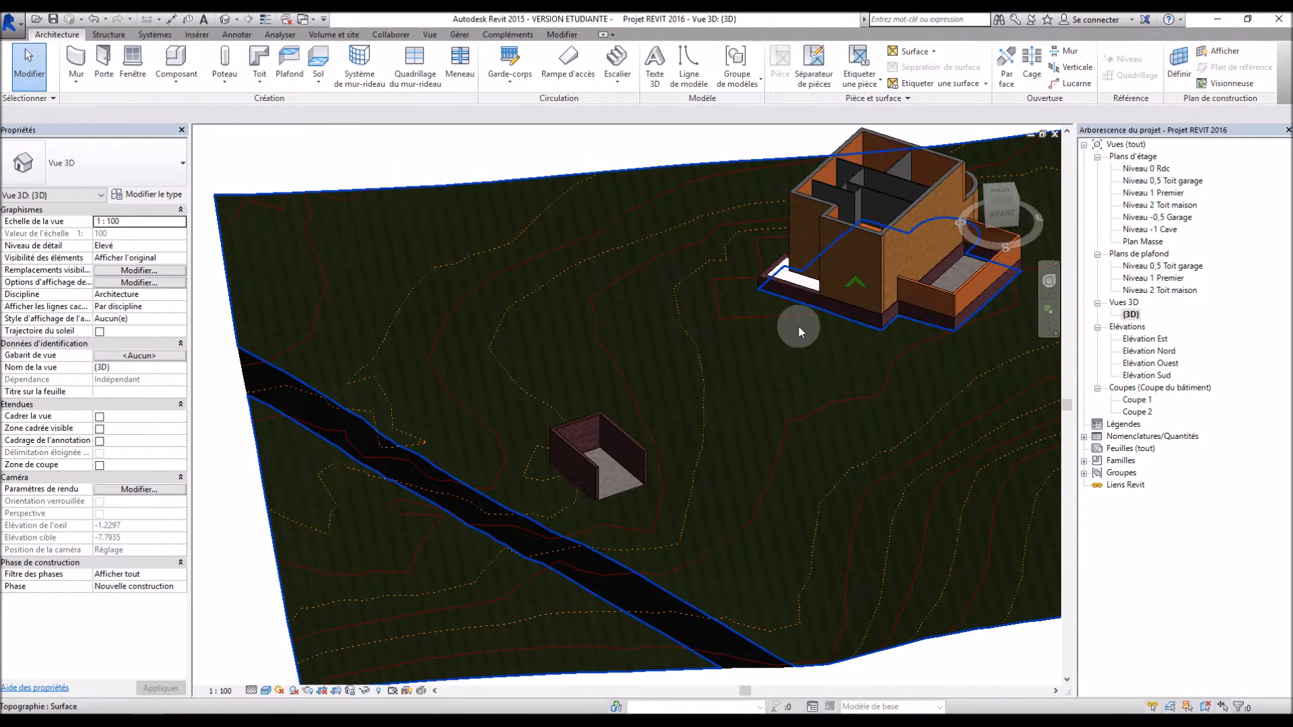
left_click(291, 150)
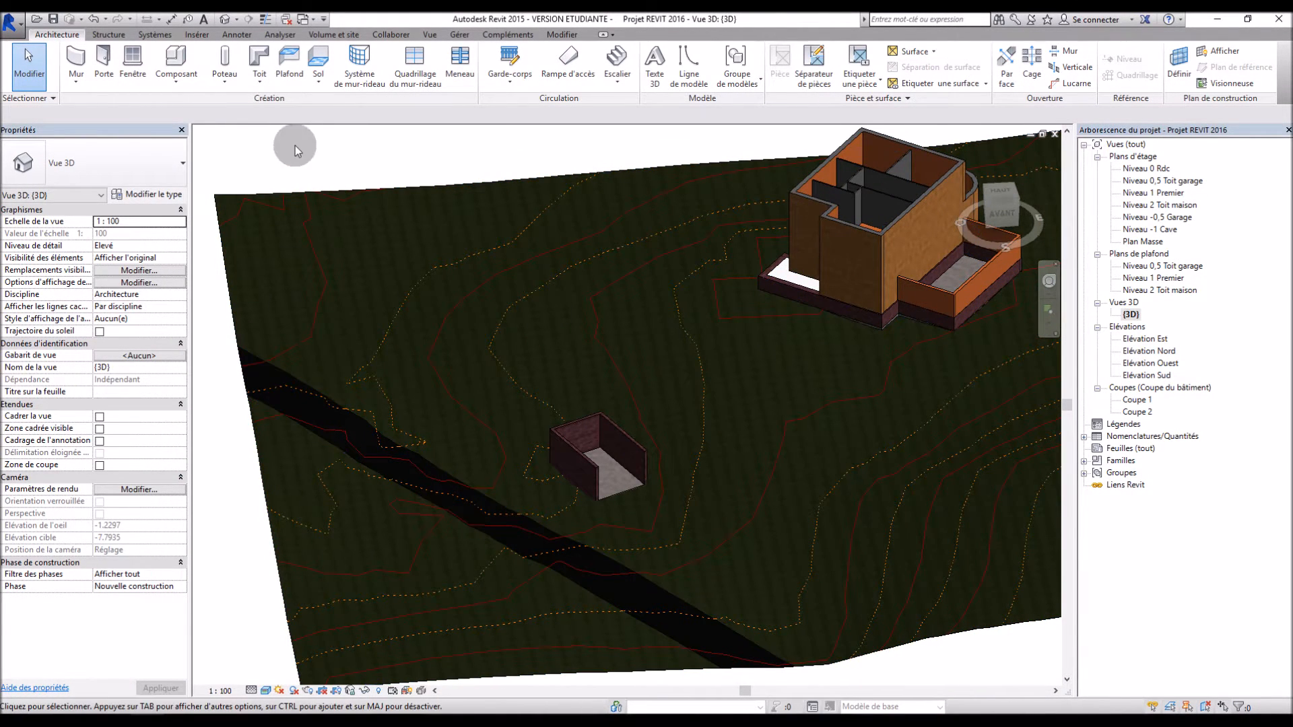
left_click(265, 85)
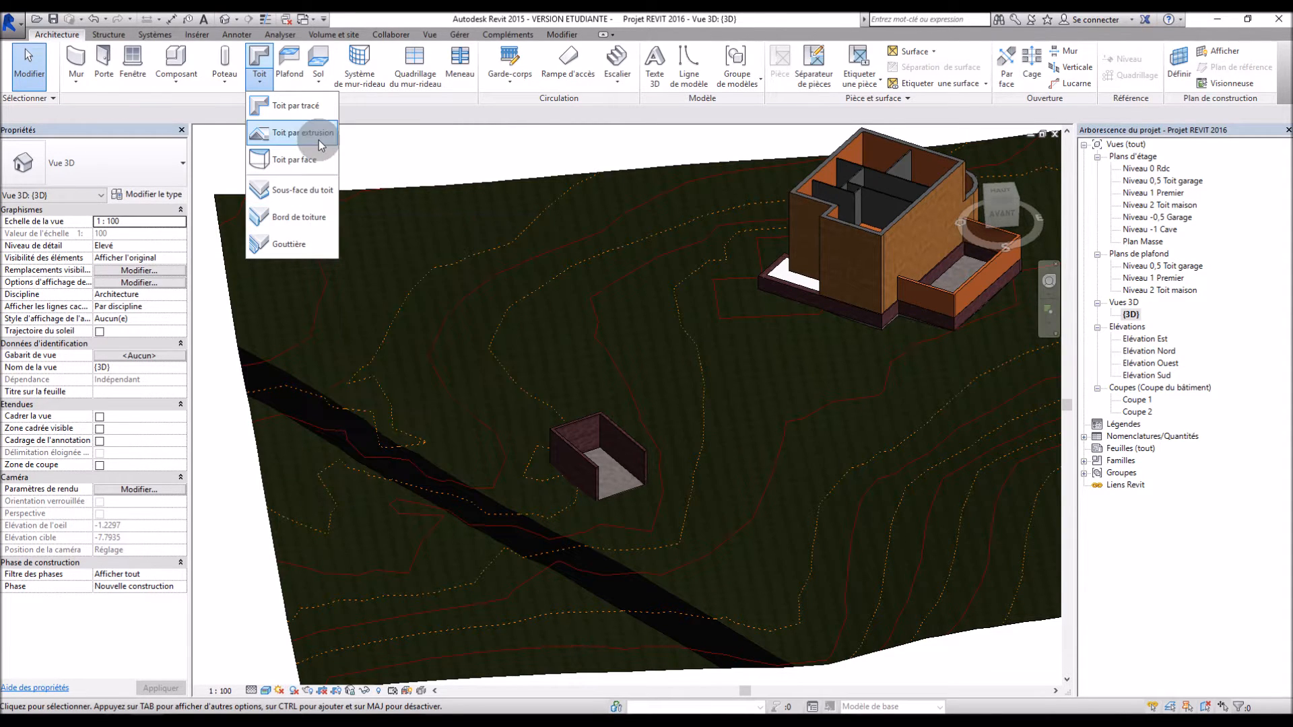
scroll(583, 561, "up", 3)
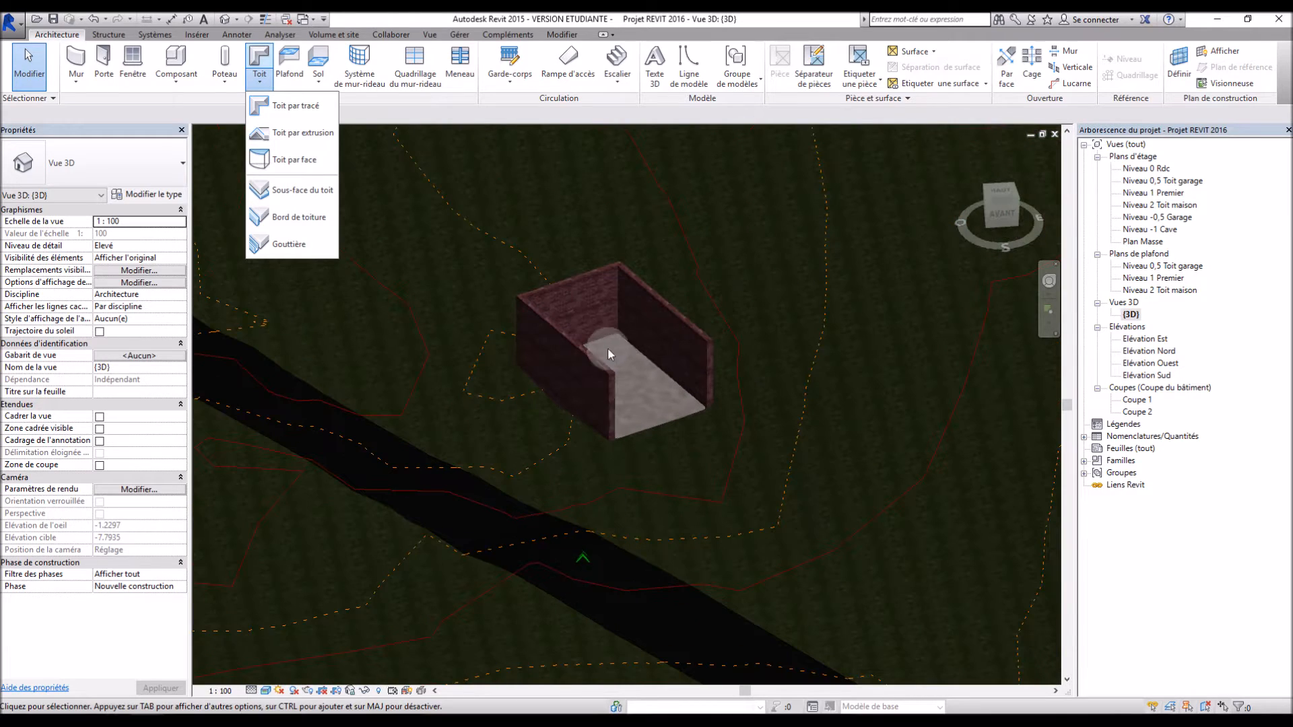
left_click(696, 294)
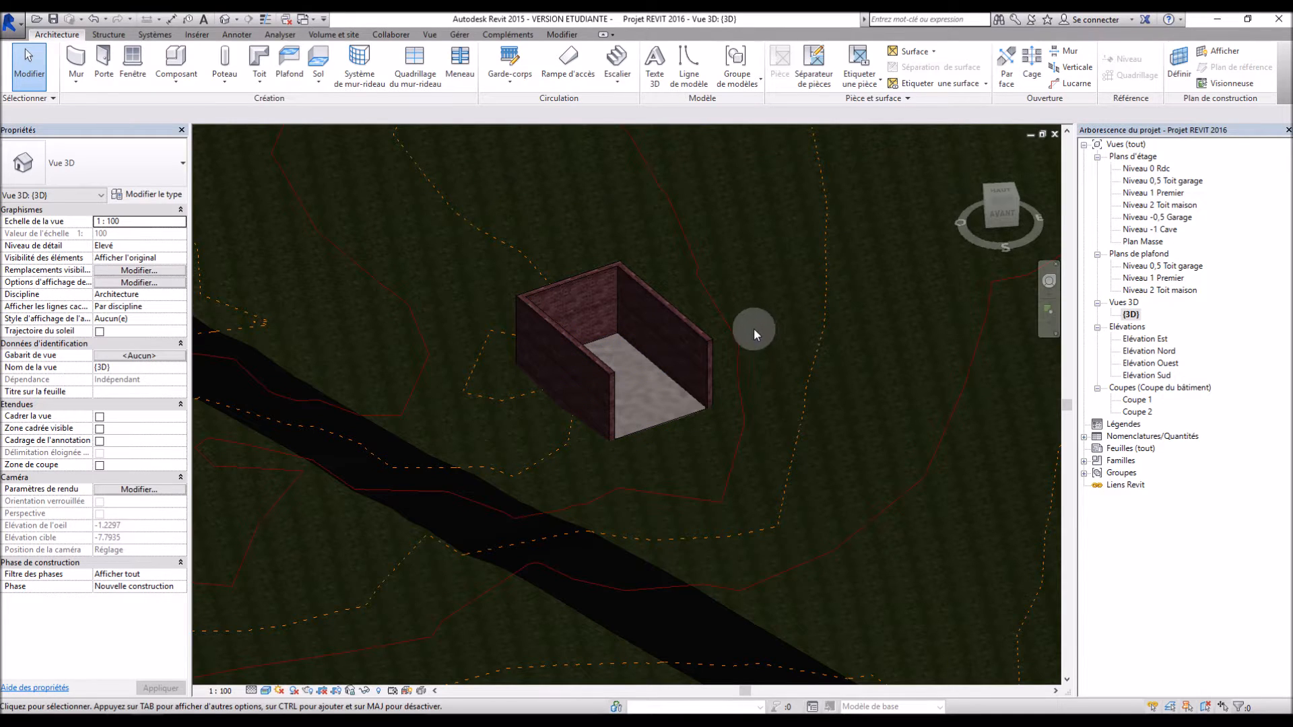
Locate the section line beside the garage in the Niveau 0 Rdc floor plan and open the Coupe 2 section view
double_click(1145, 168)
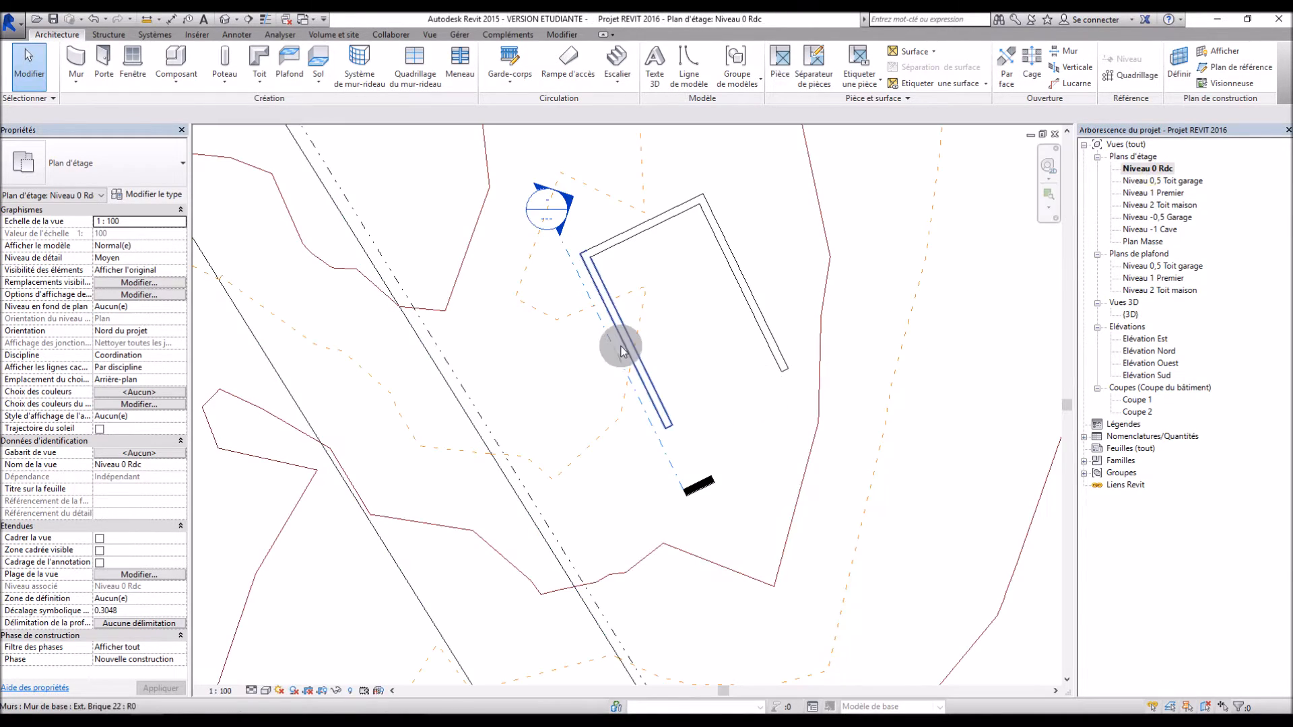
left_click(621, 350)
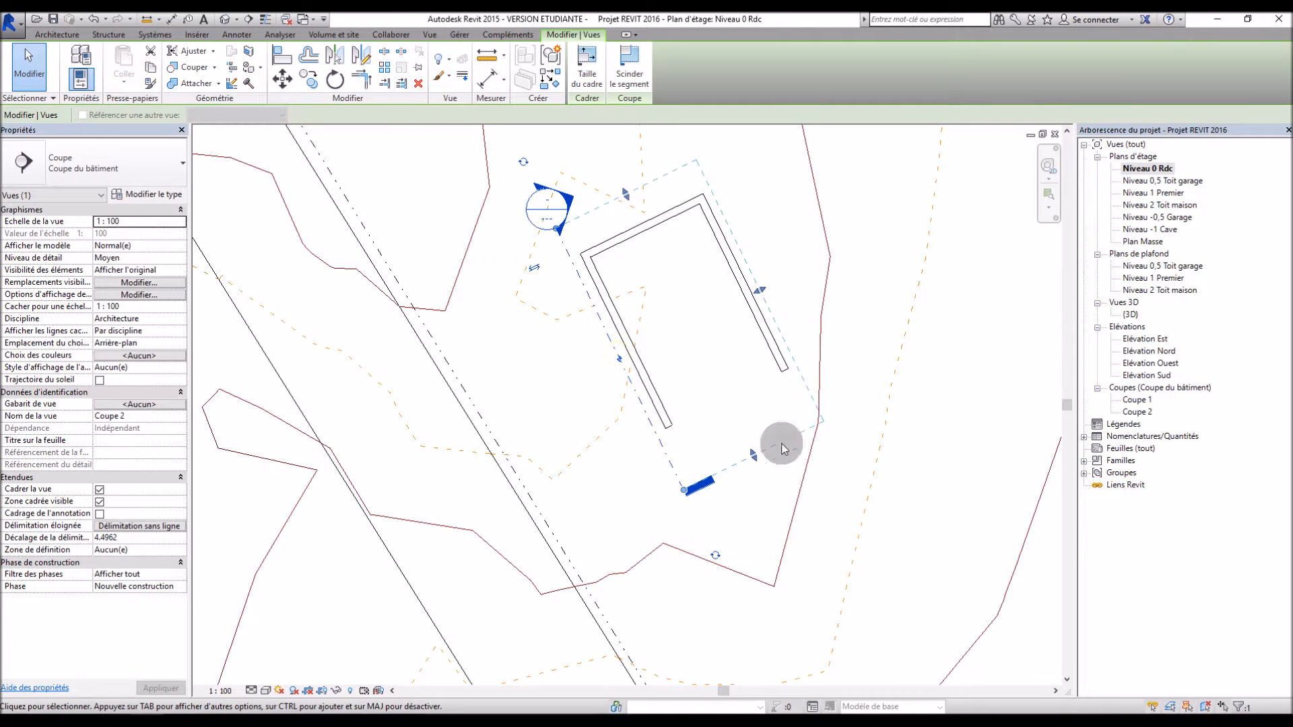
double_click(1141, 409)
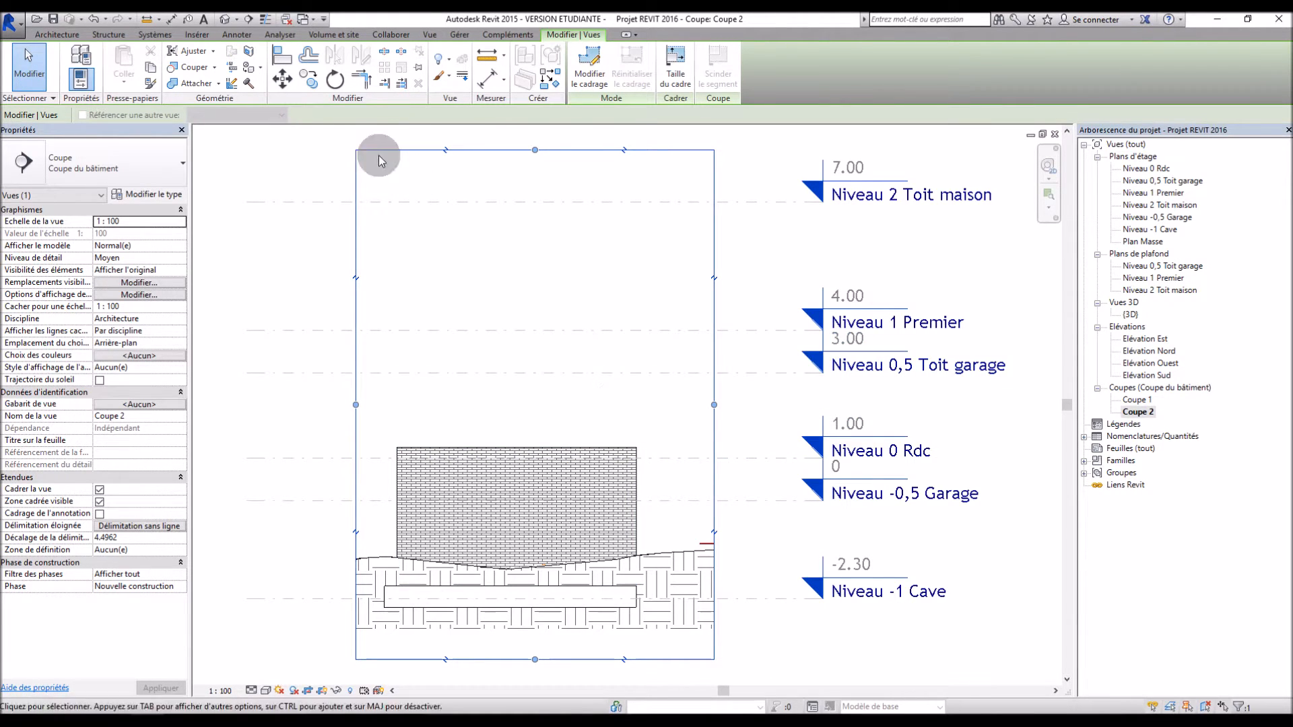
Start a roof by extrusion on the picked garage wall's plane, with Niveau 2 Toit maison as reference level and offset 0
left_click(58, 35)
left_click(259, 79)
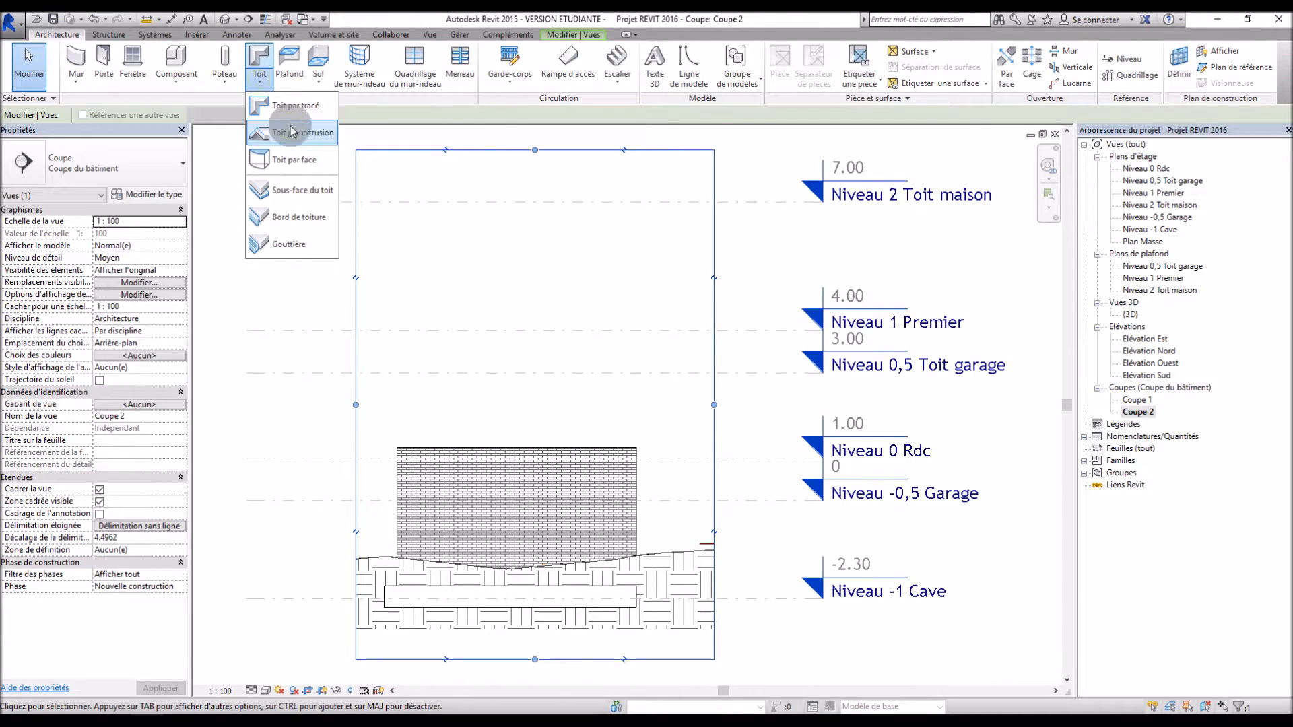
left_click(291, 132)
left_click(763, 372)
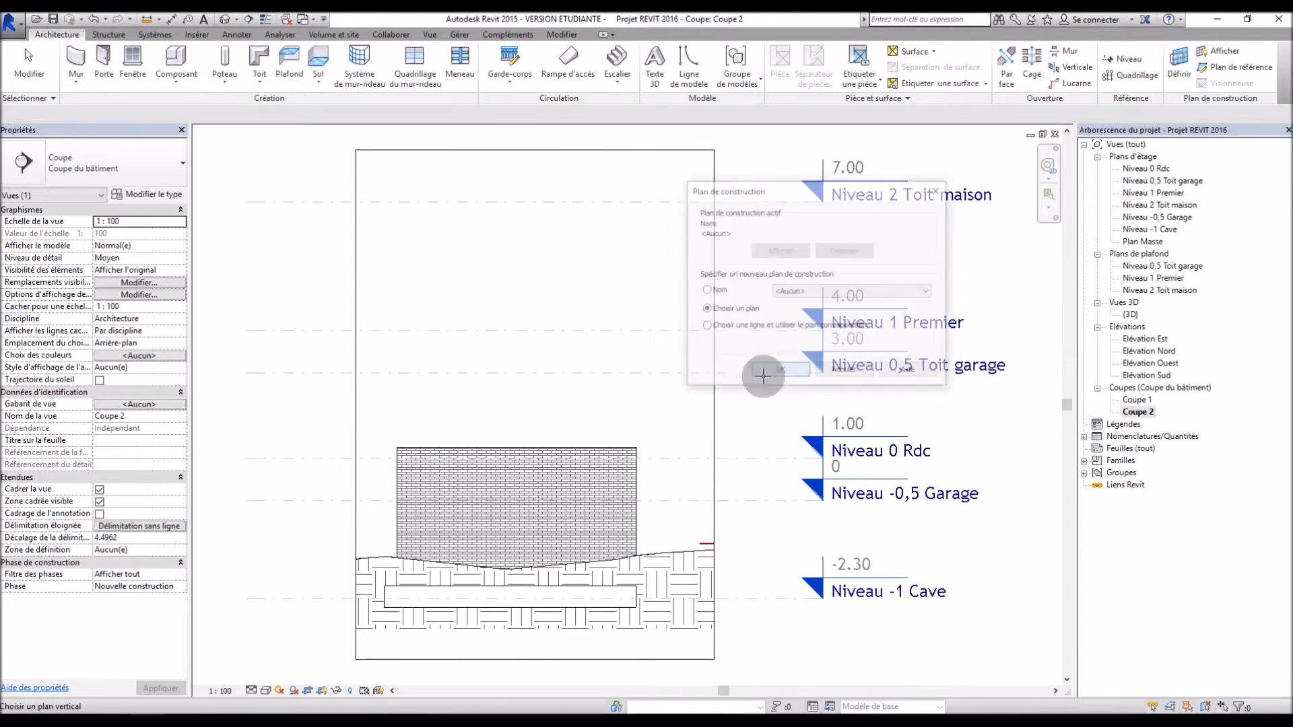
left_click(577, 453)
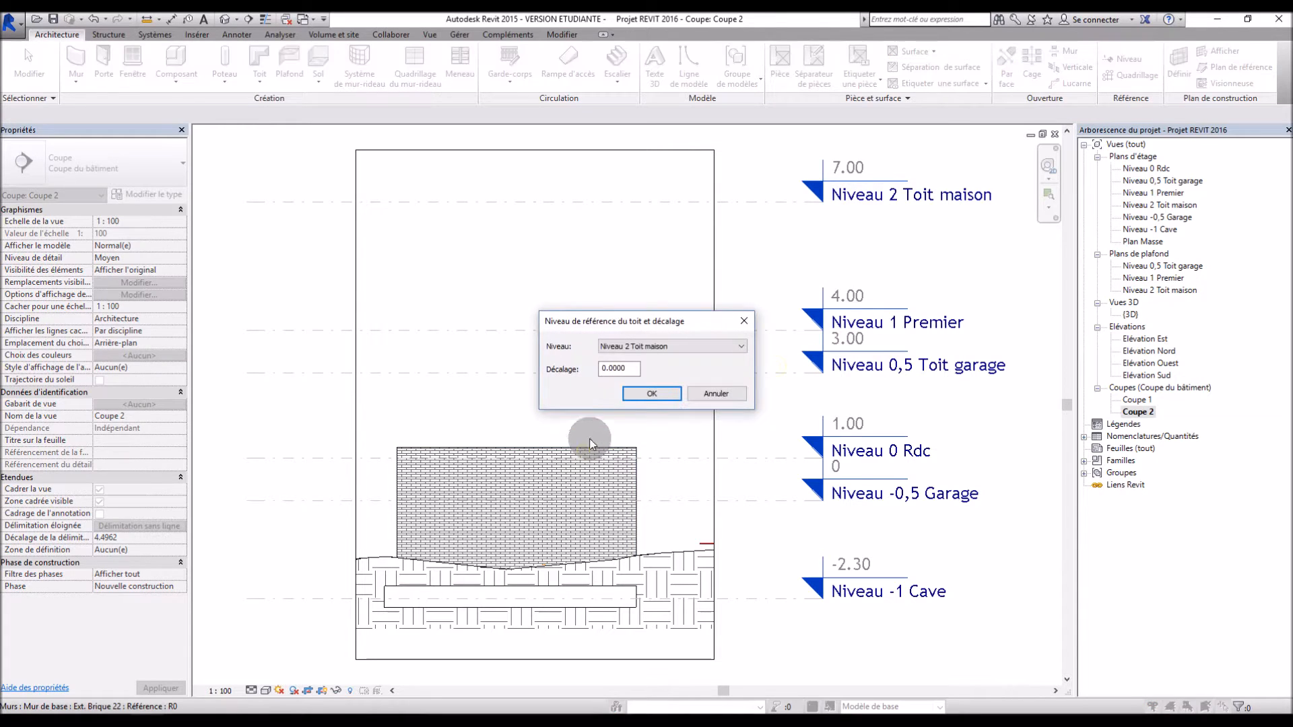
left_click(644, 395)
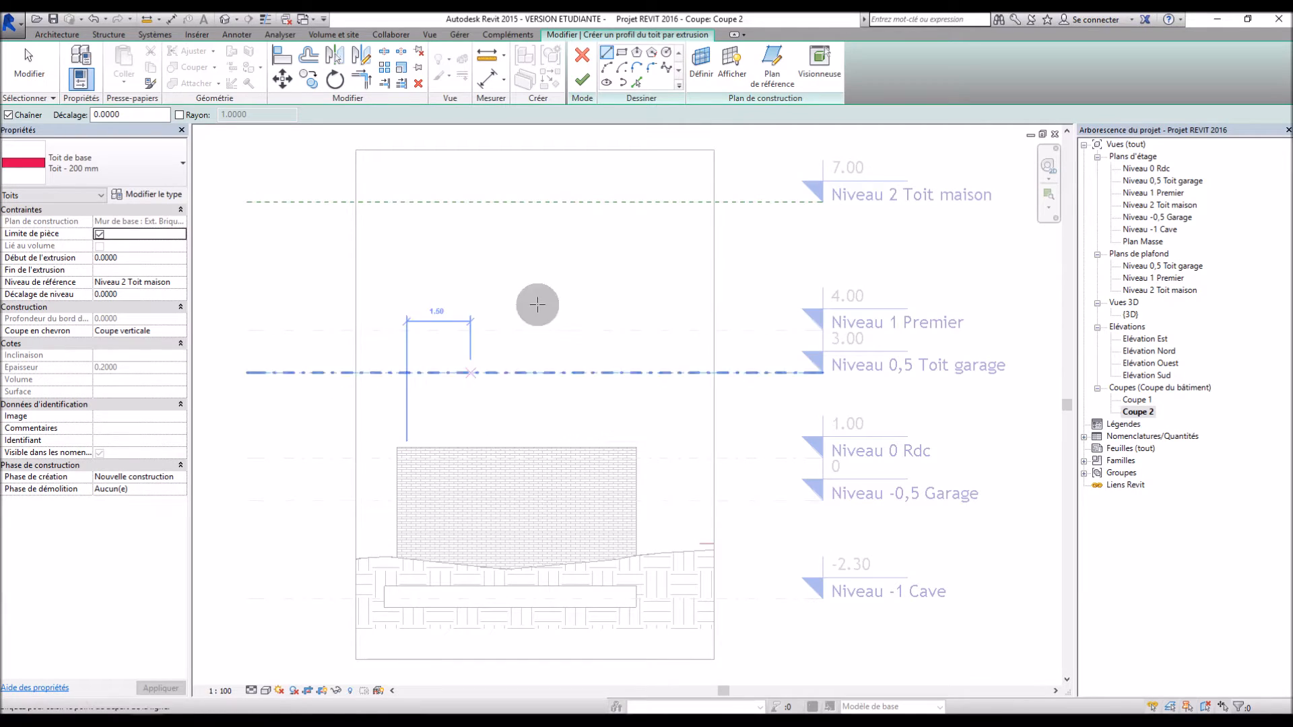
Sketch the roof profile as a wavy five-point spline over the garage wall, overhanging it slightly at both ends
left_click(666, 66)
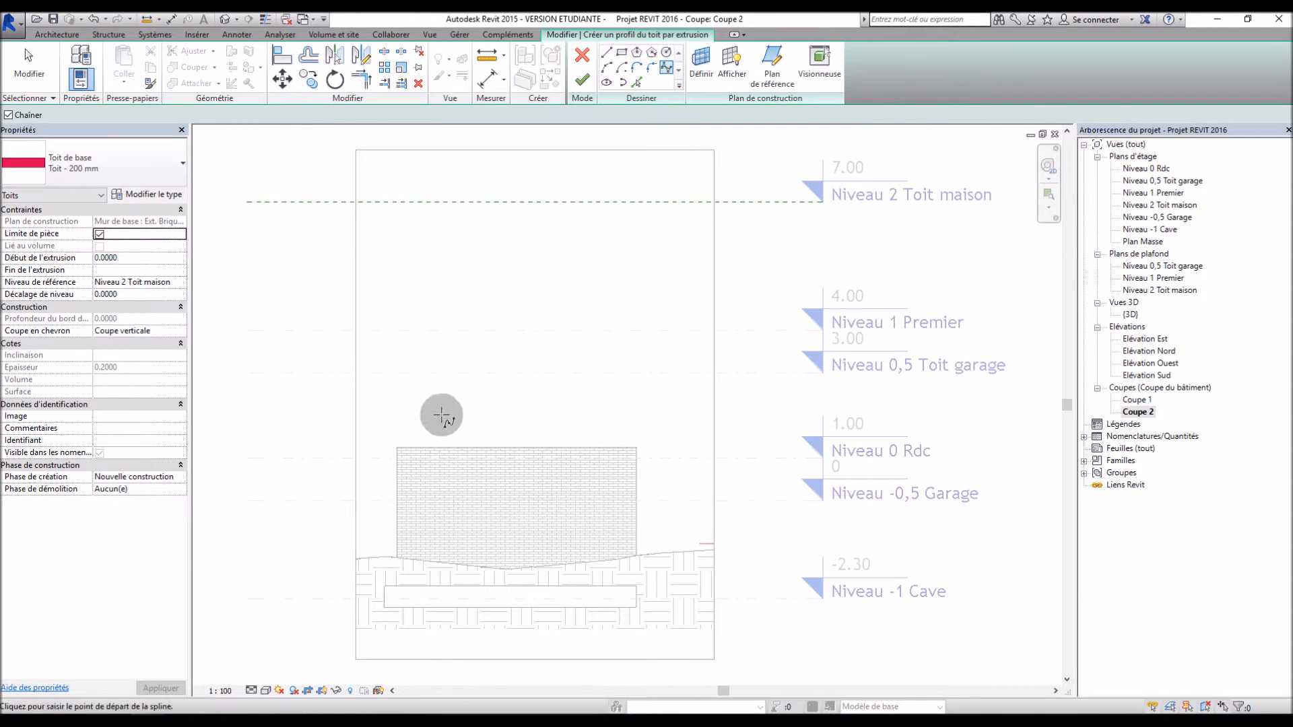
left_click(380, 467)
left_click(435, 432)
left_click(488, 406)
left_click(593, 445)
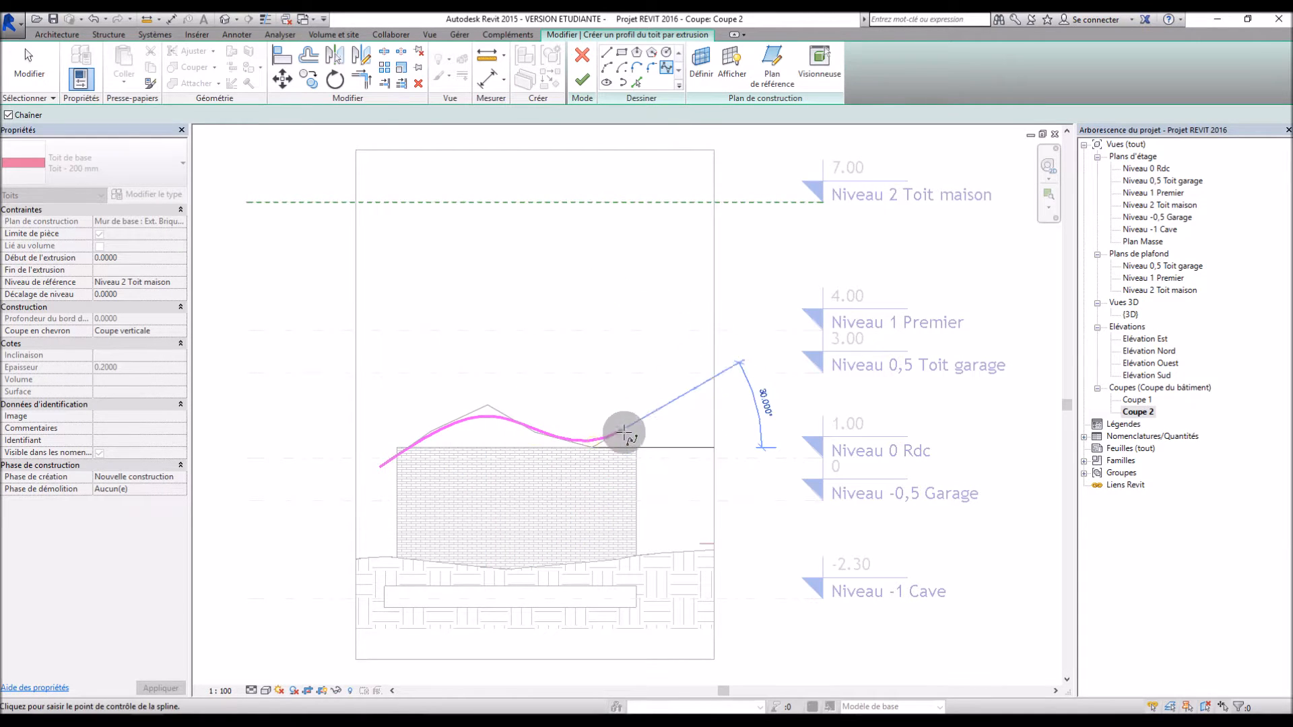
left_click(658, 407)
key("Escape")
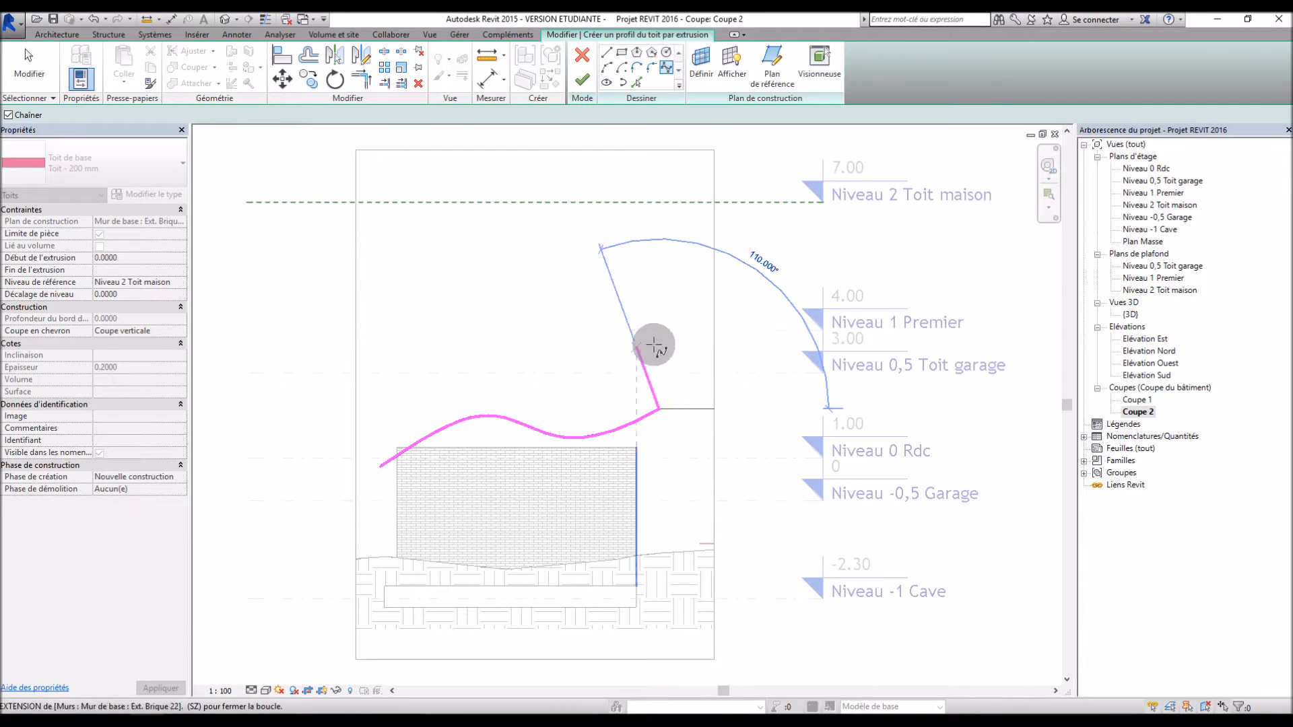
key("Escape")
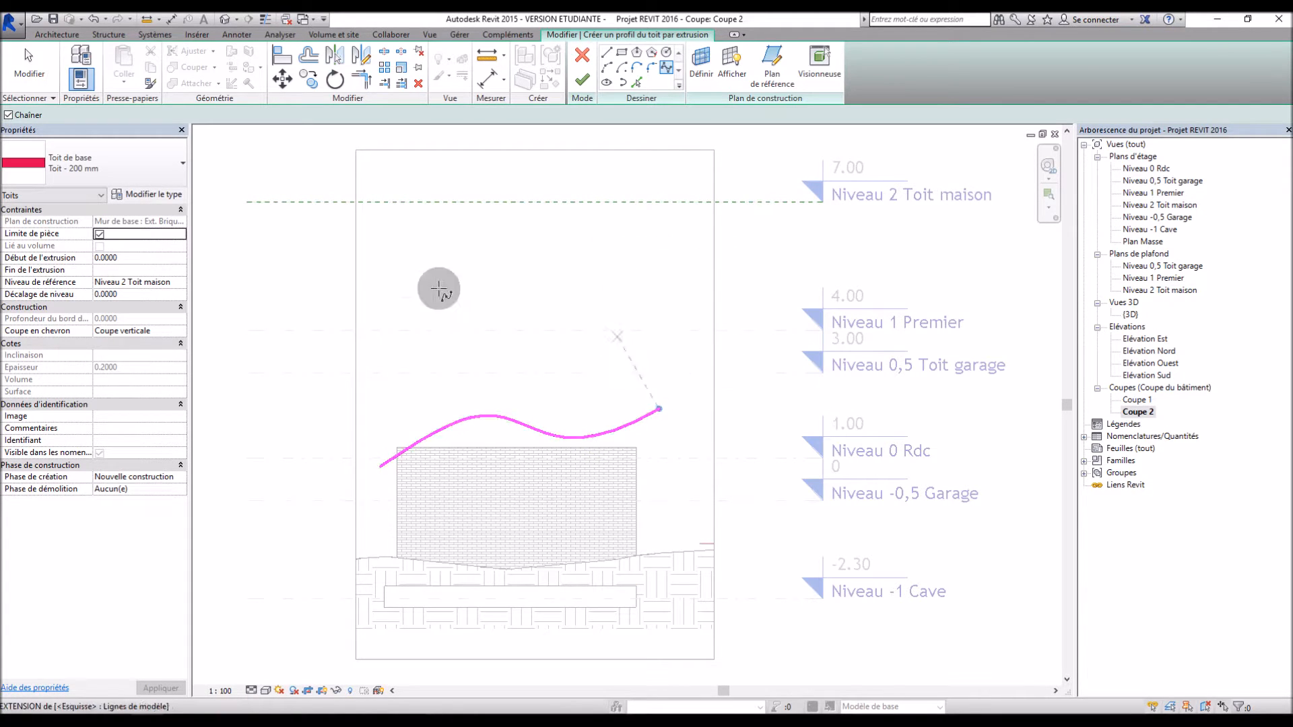
Duplicate the roof type Toit - 200 mm under the name Toit - 200 mm bois
left_click(131, 162)
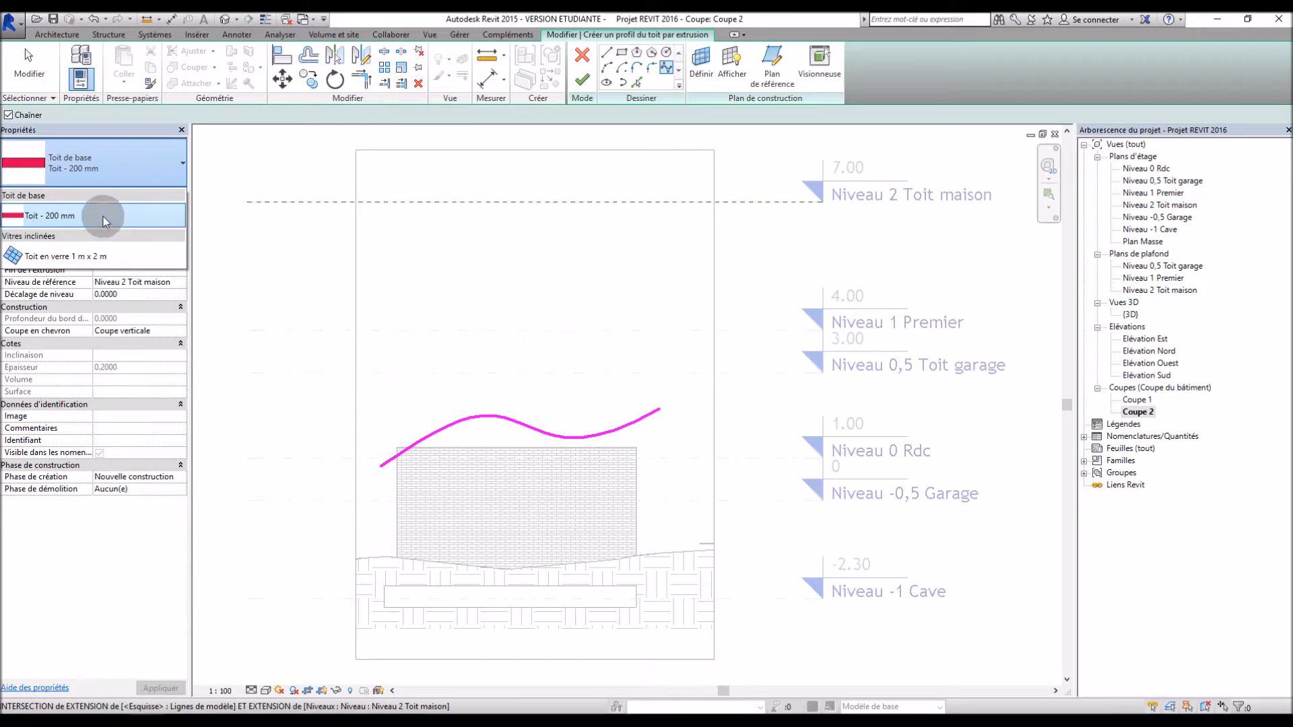
left_click(101, 213)
left_click(134, 196)
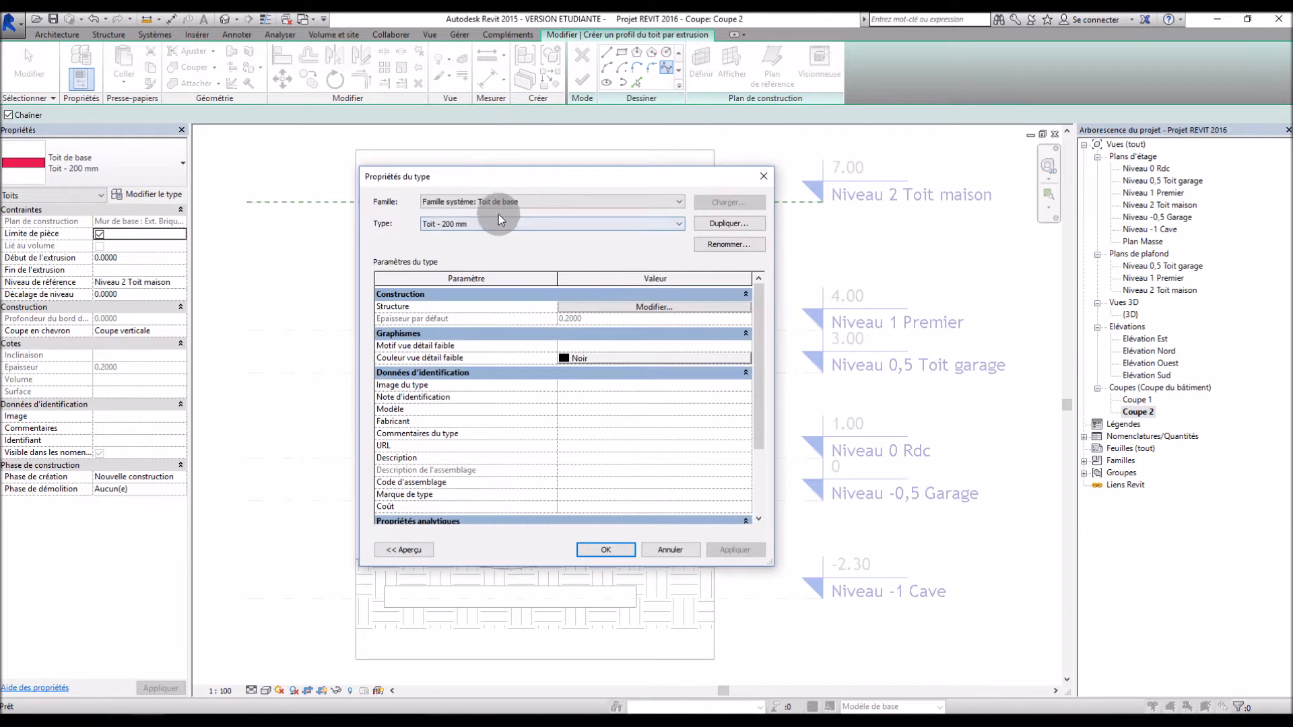
left_click(729, 223)
left_click(567, 361)
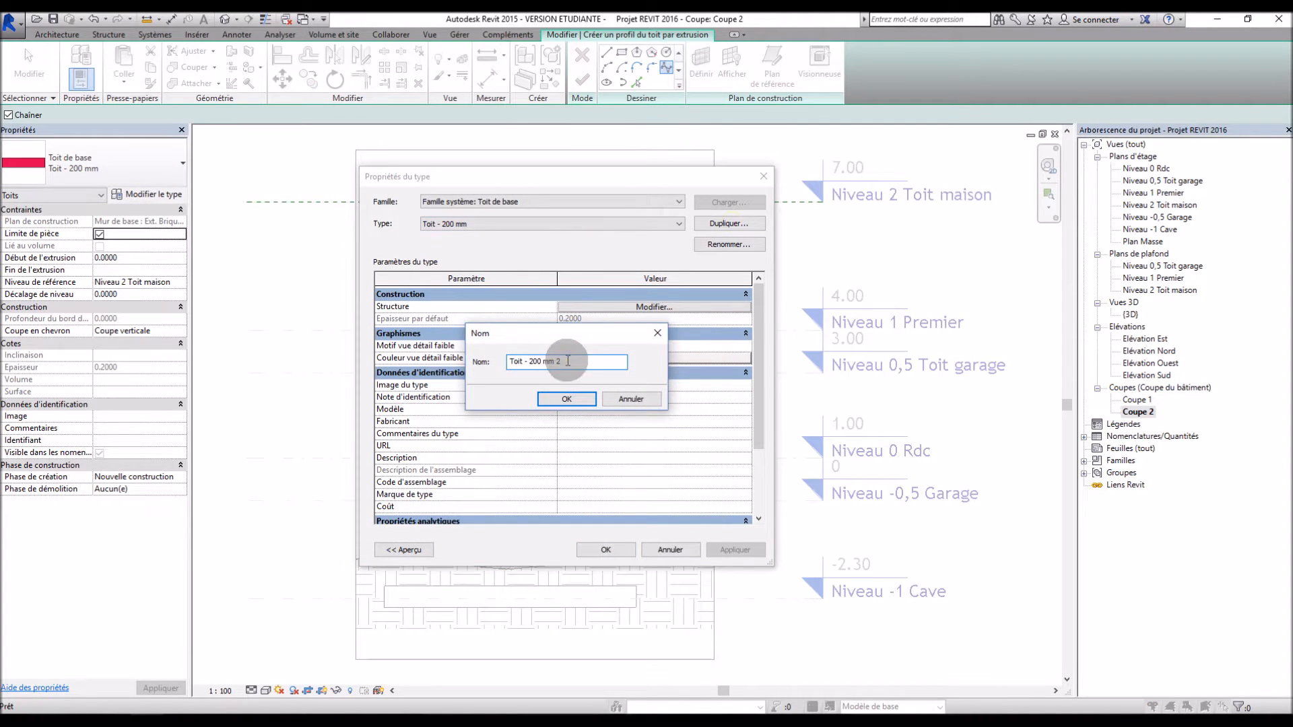
left_click_drag(533, 361, 562, 361)
left_click(566, 399)
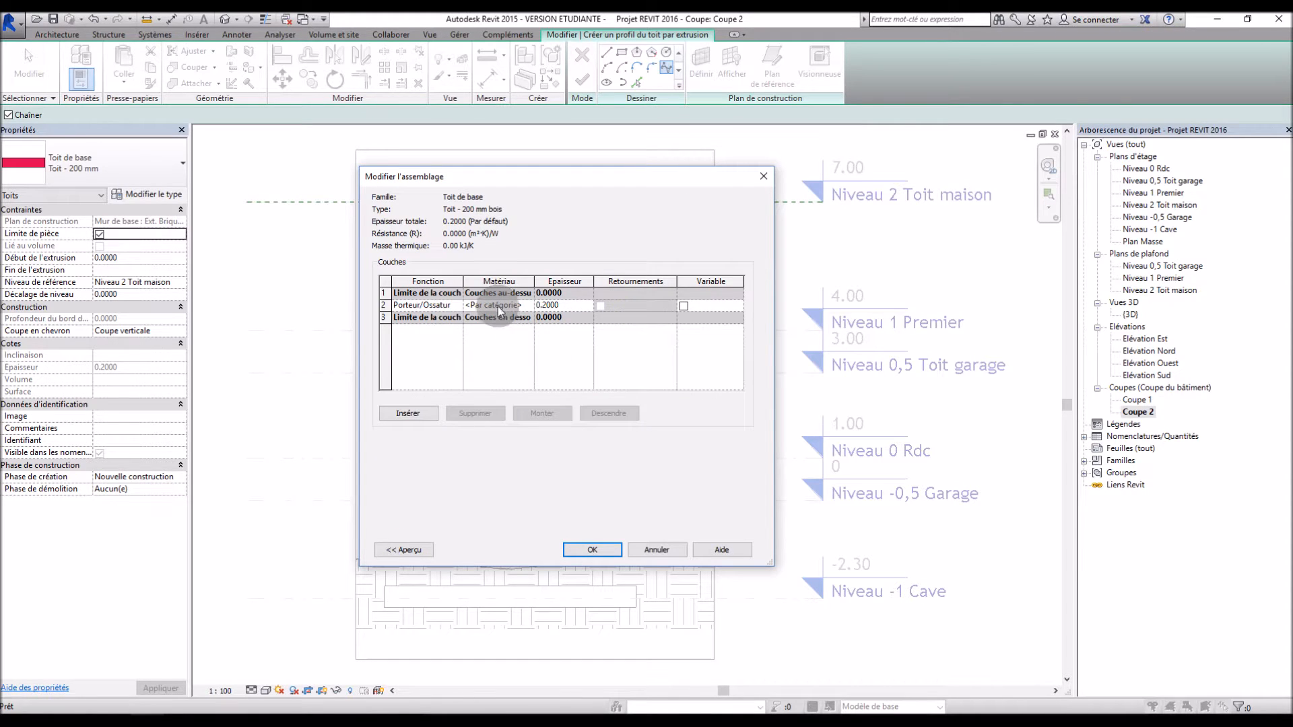
Assign the project material Bois (Chêne) to the roof's Porteur/Ossature layer
left_click(527, 304)
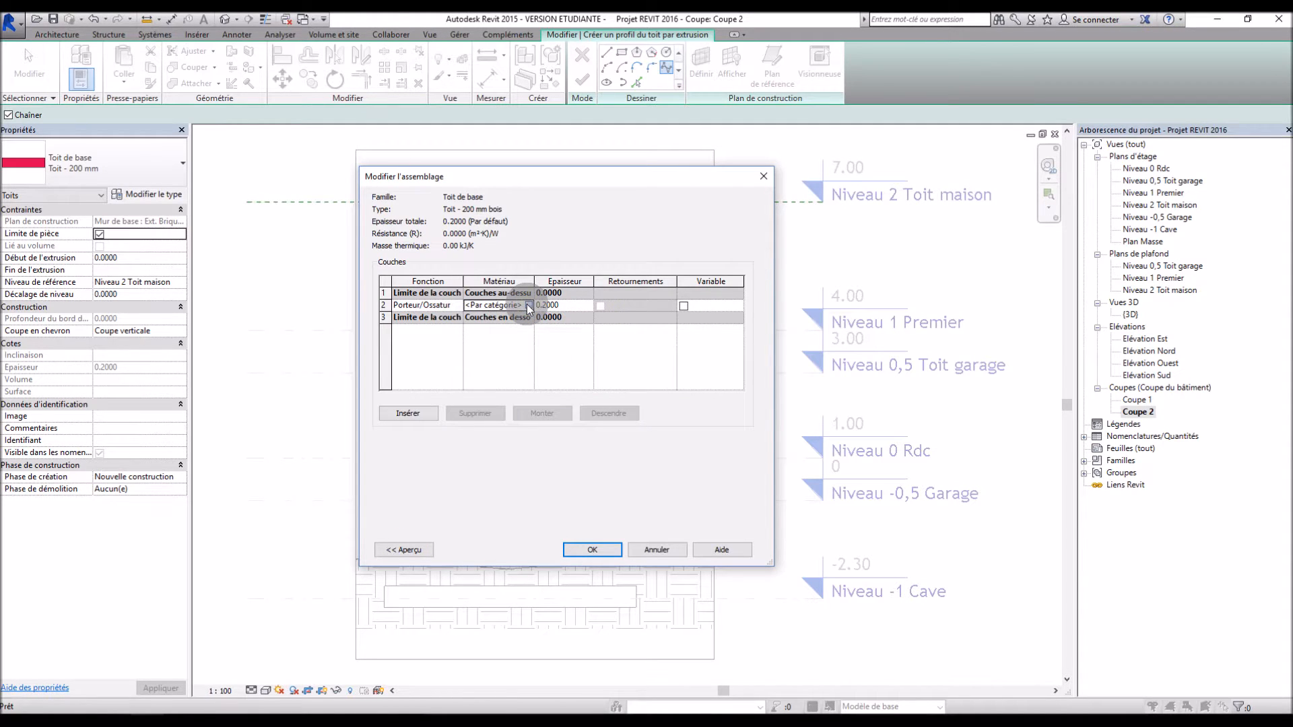
left_click(529, 307)
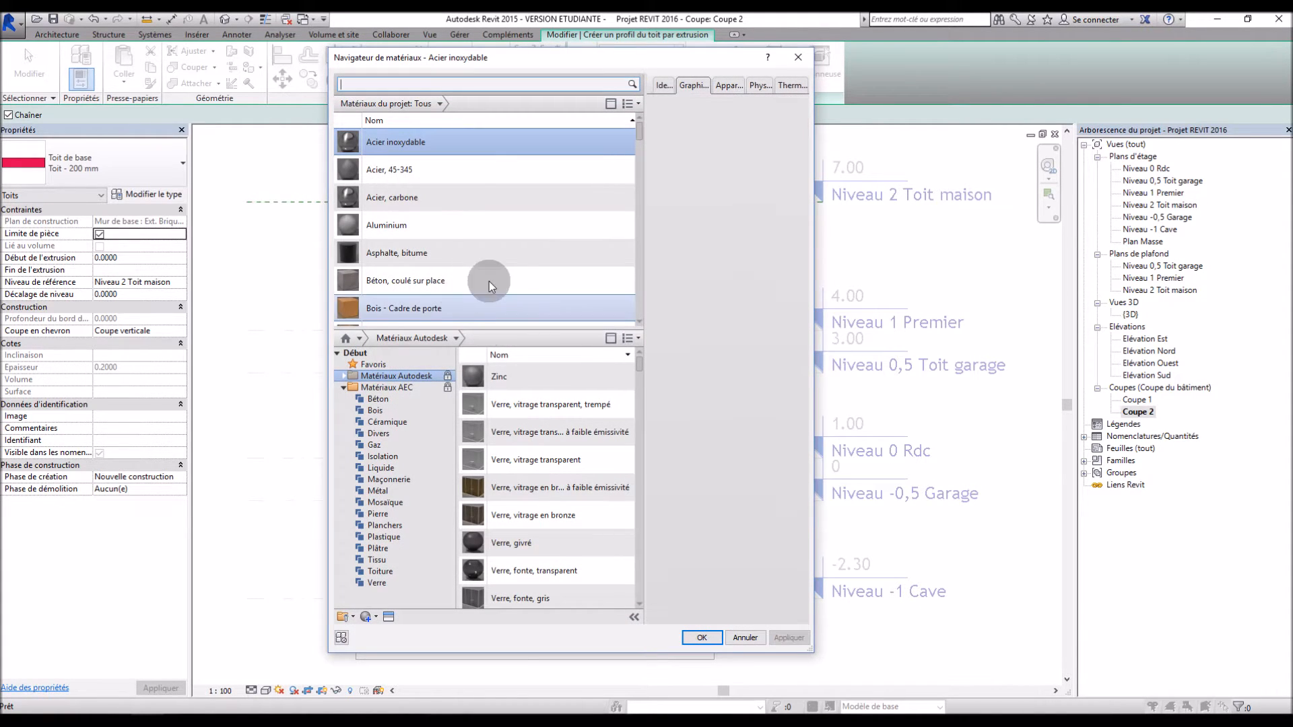
type("bois")
key("Return")
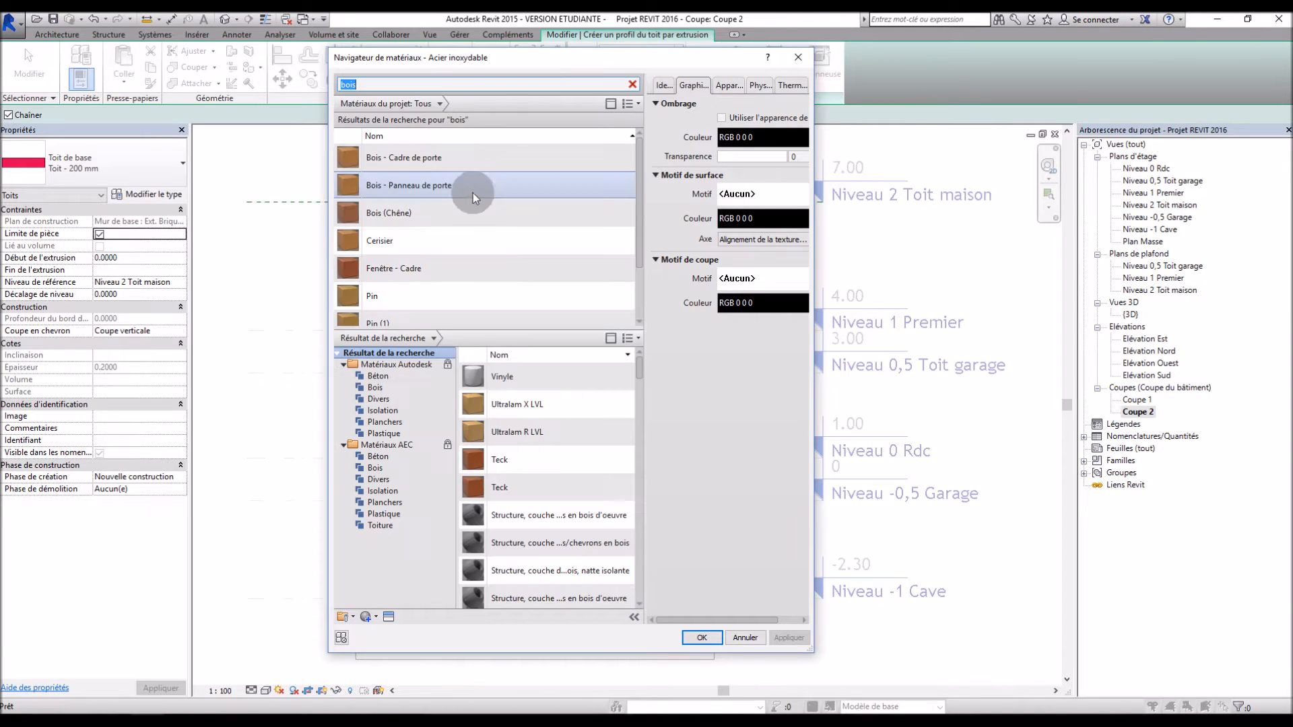
left_click(466, 214)
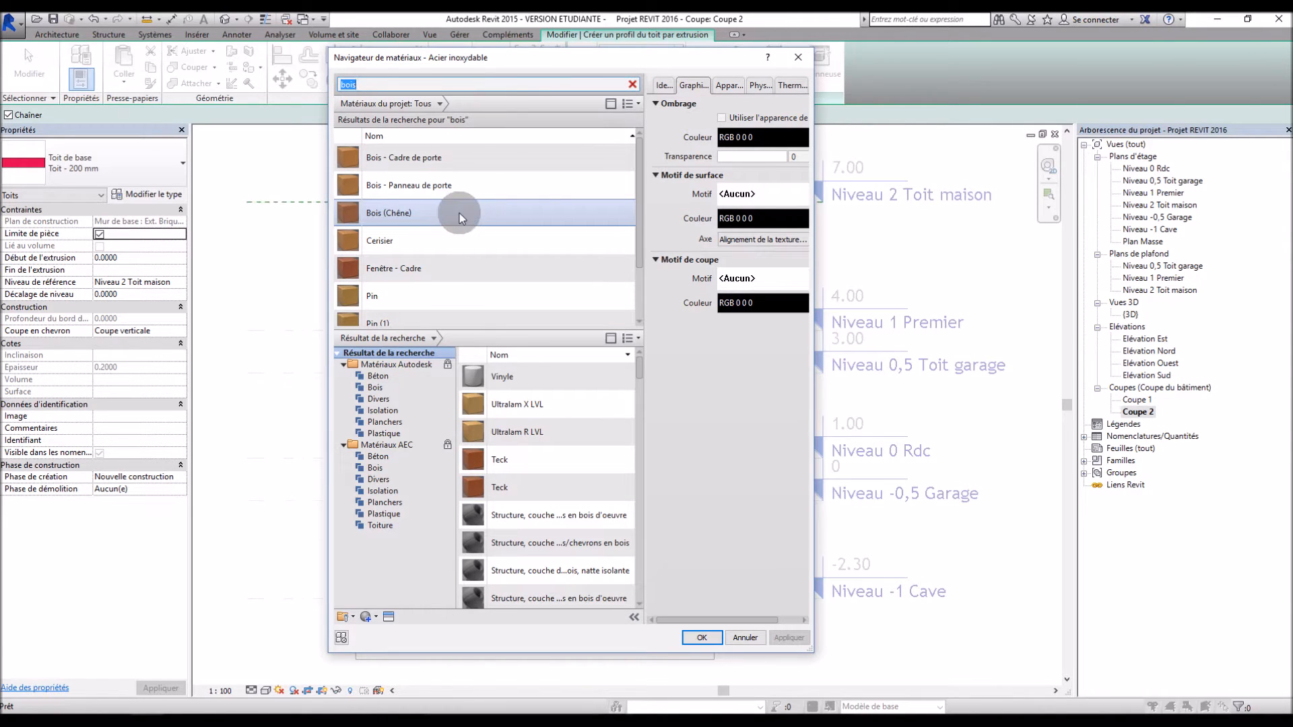
double_click(459, 213)
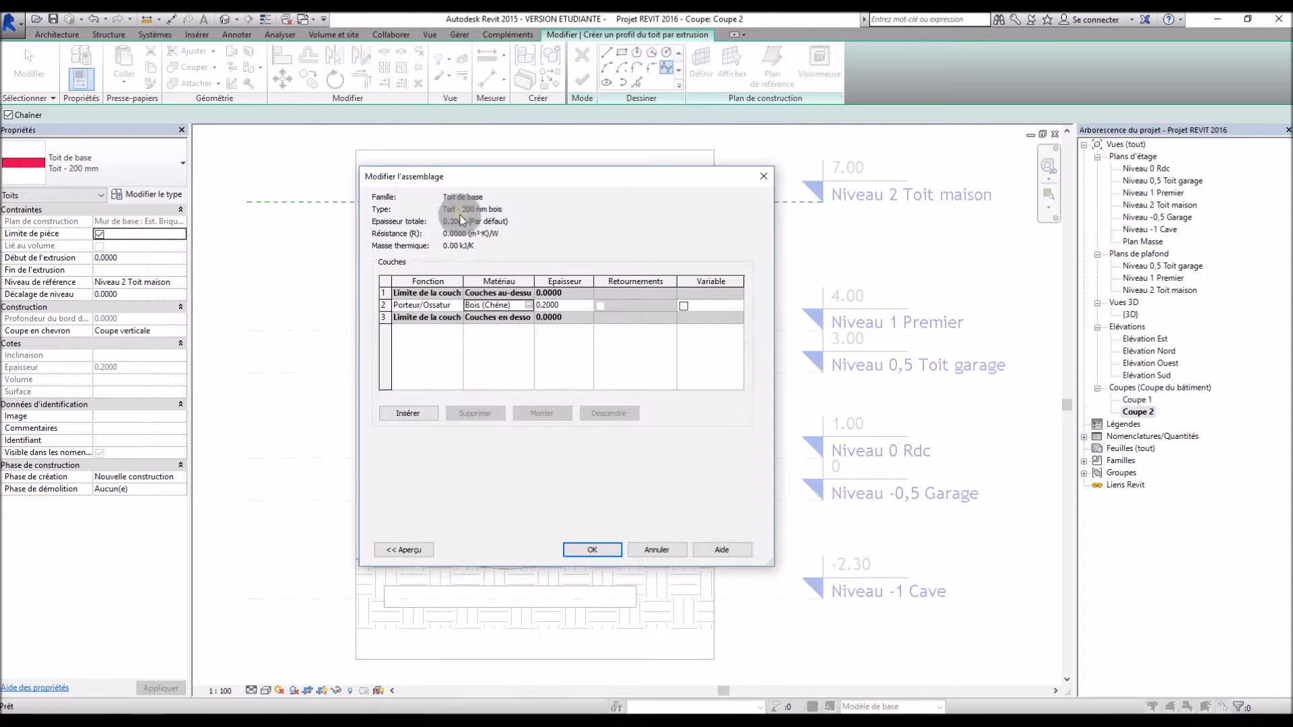
Insert a new layer above the oak layer in the roof assembly and set its function to Finition 2 [5]
left_click(407, 412)
left_click(458, 307)
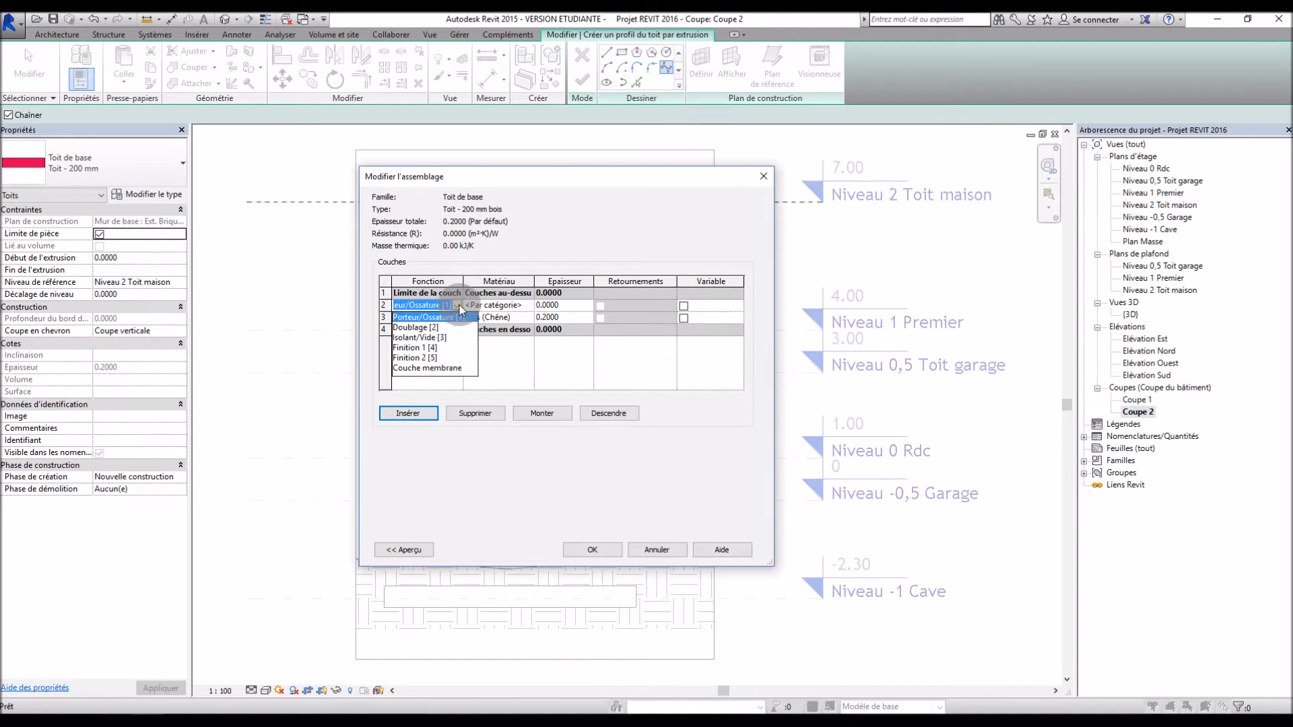
left_click(431, 357)
Add the library material Tuiles, toiture to the project and assign it to the Finition 2 layer
left_click(502, 305)
left_click(531, 306)
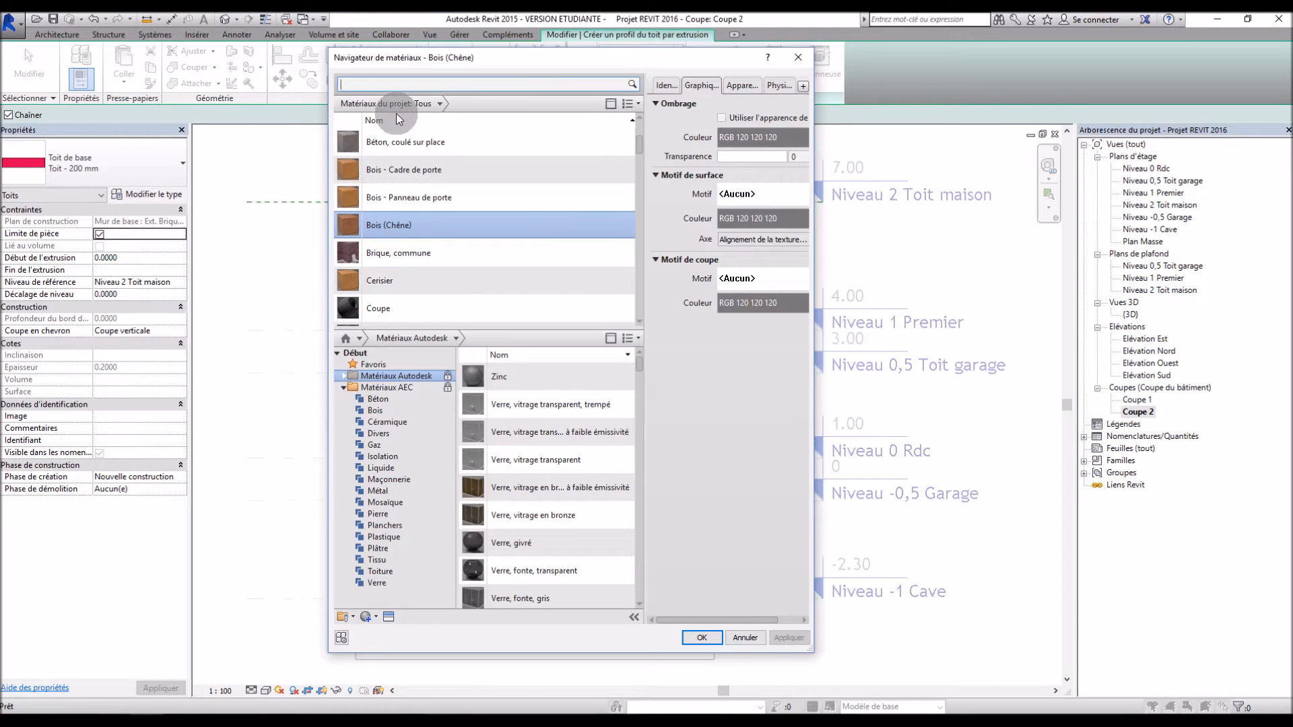
type("tuile")
key("Return")
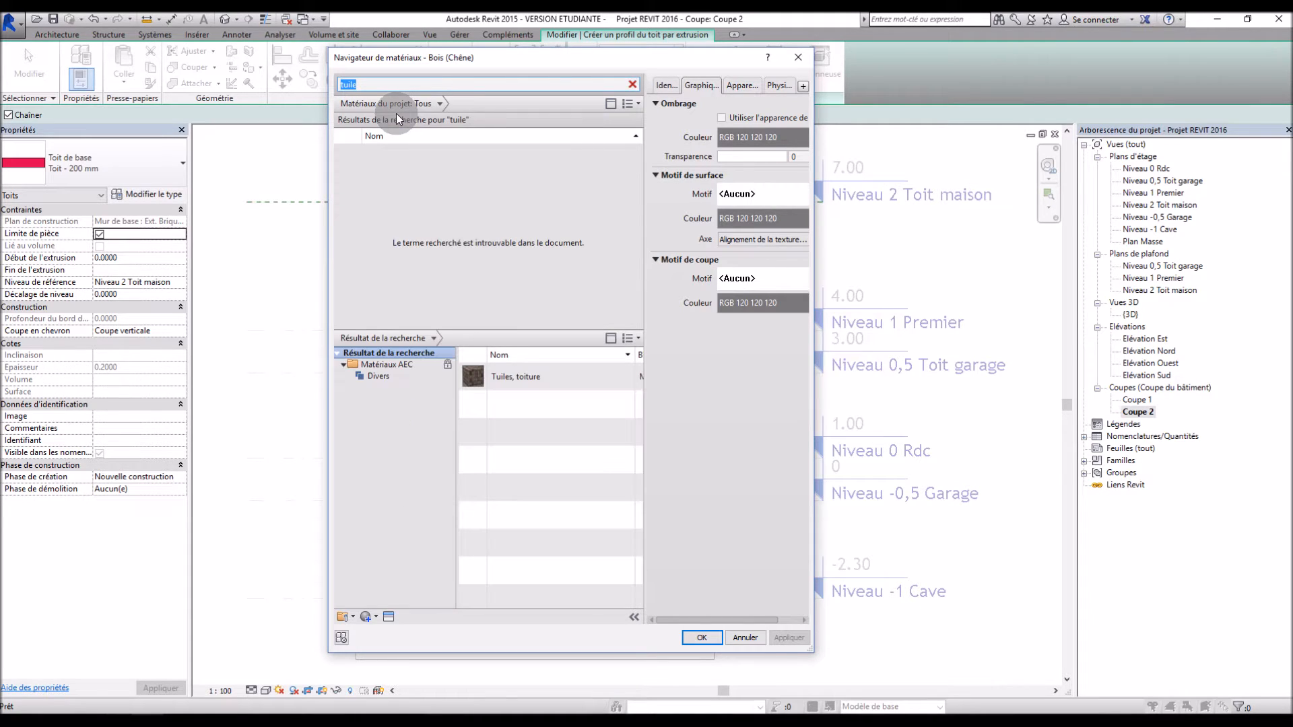
left_click(610, 376)
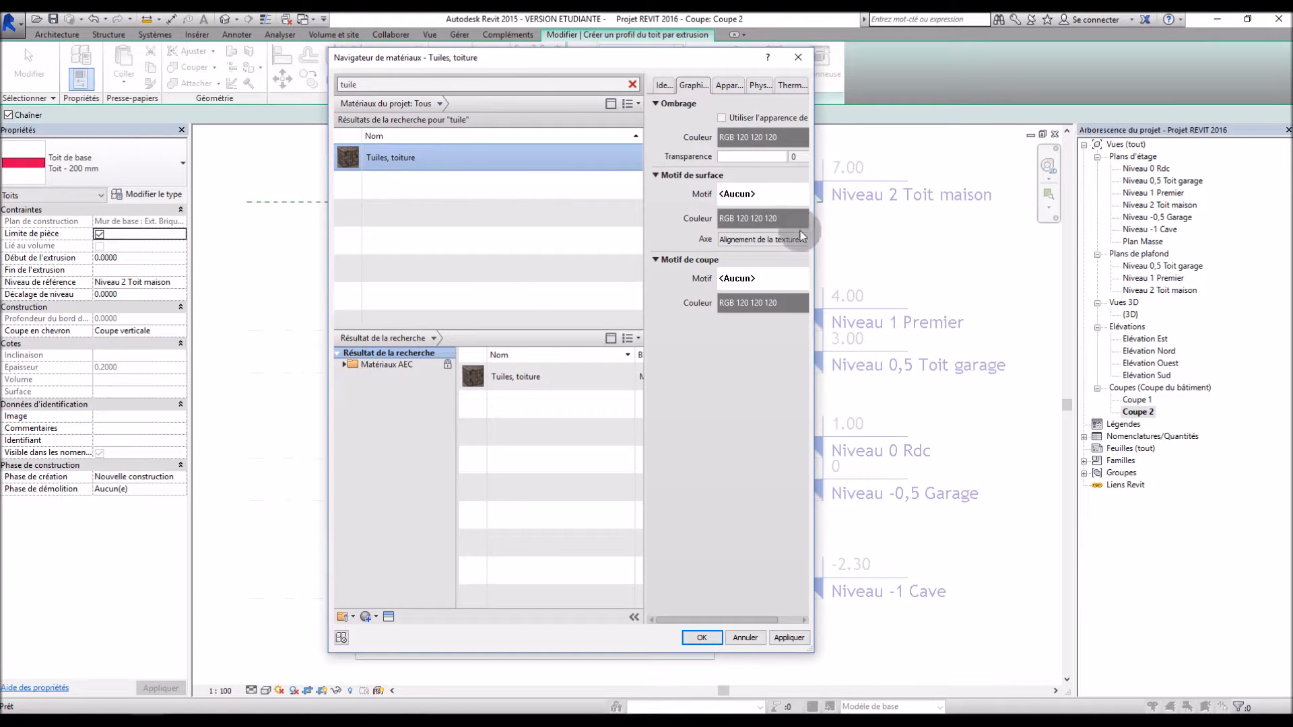
double_click(354, 156)
Set the roof tile layer's thickness to 0.02 and confirm the assembly and type properties
left_click(569, 305)
left_click(570, 305)
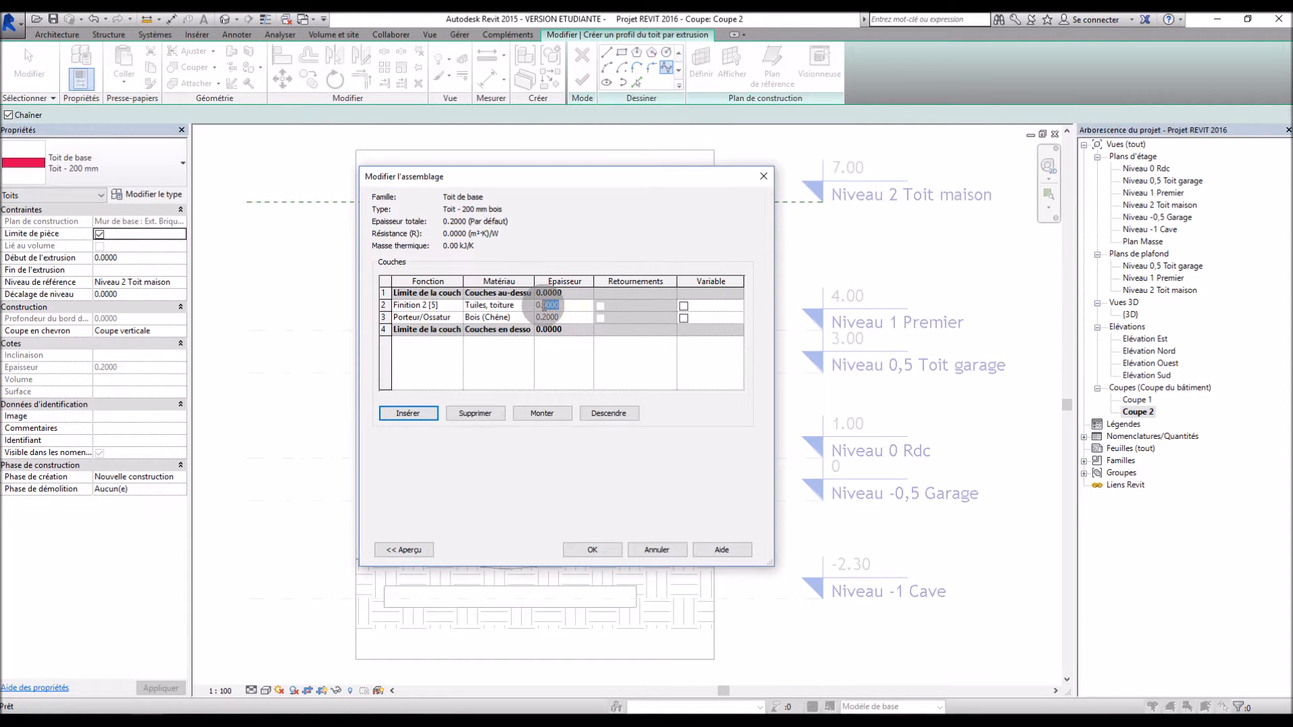
type("02")
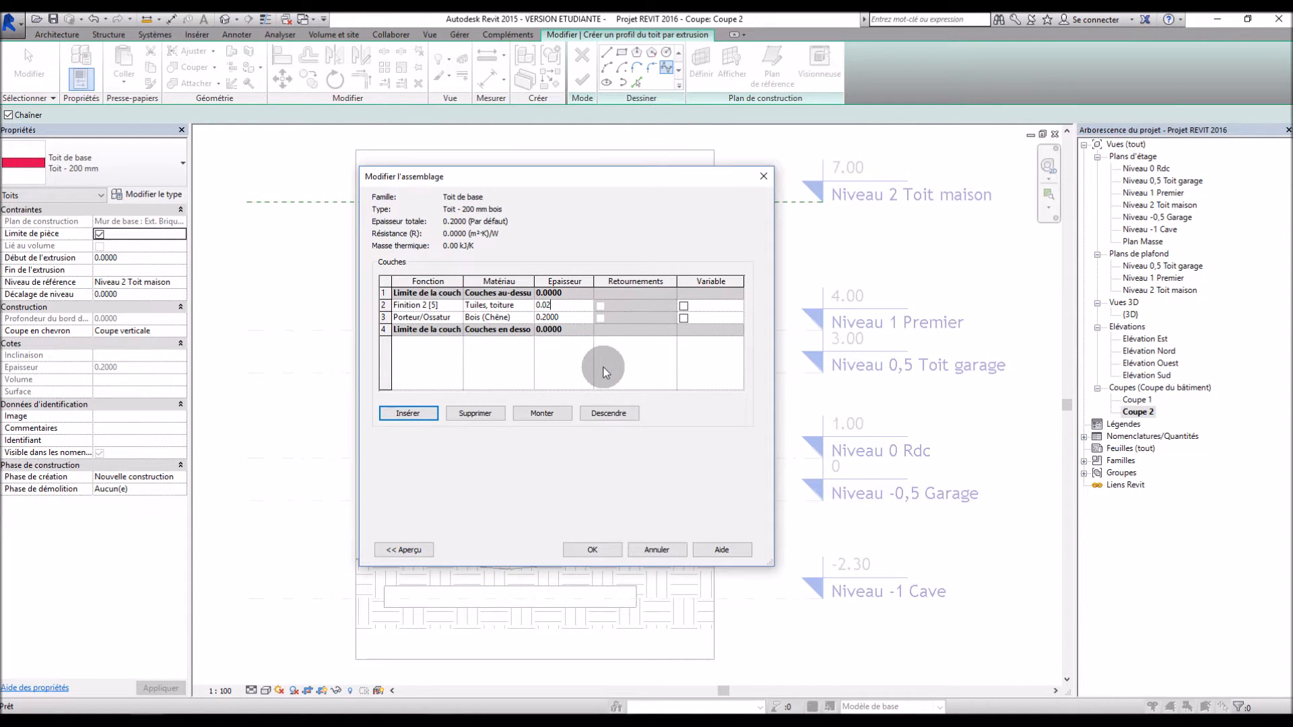
left_click(593, 550)
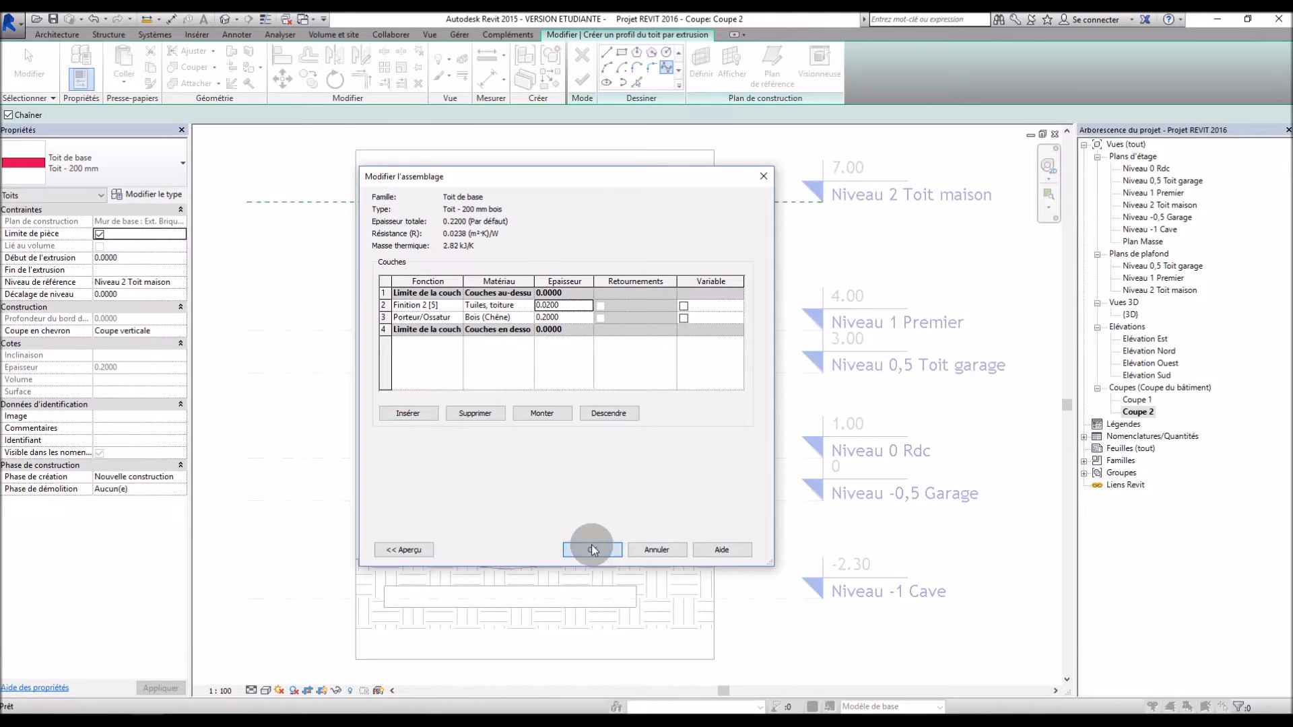
left_click(595, 549)
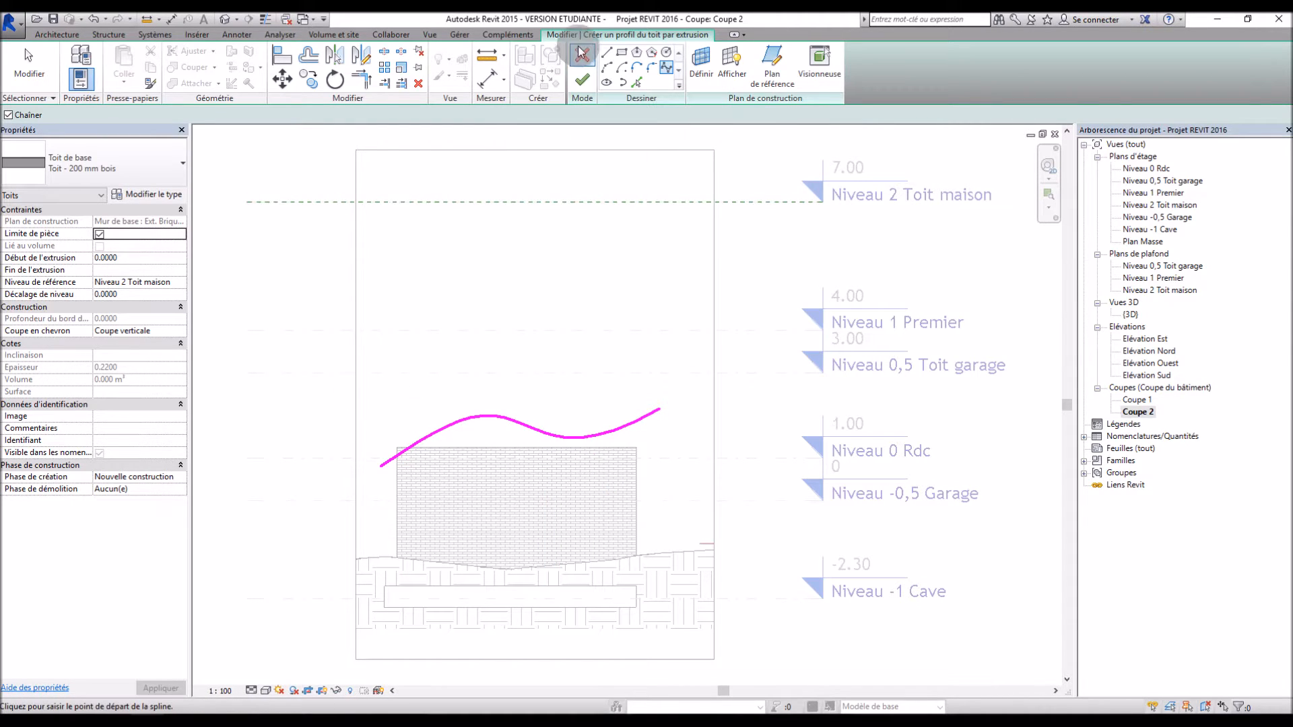
Finish the curved garage roof's extrusion profile and open the {3D} view
left_click(583, 84)
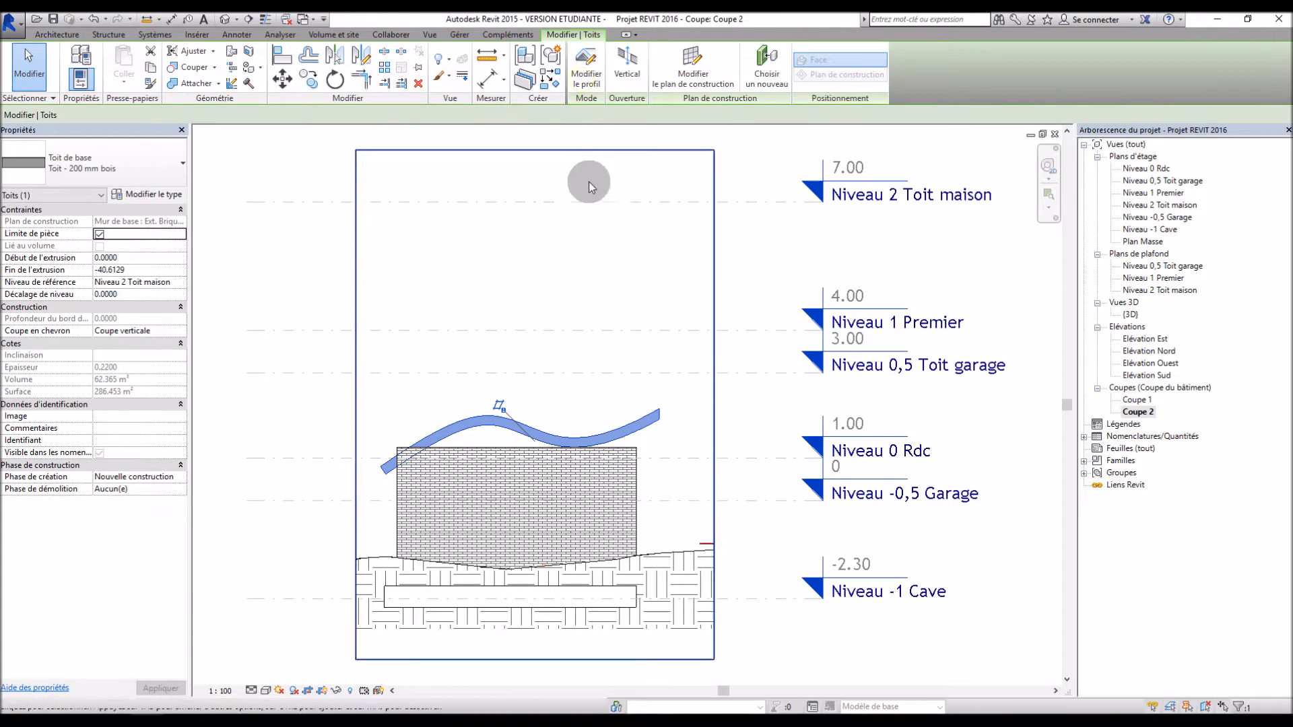
double_click(1130, 315)
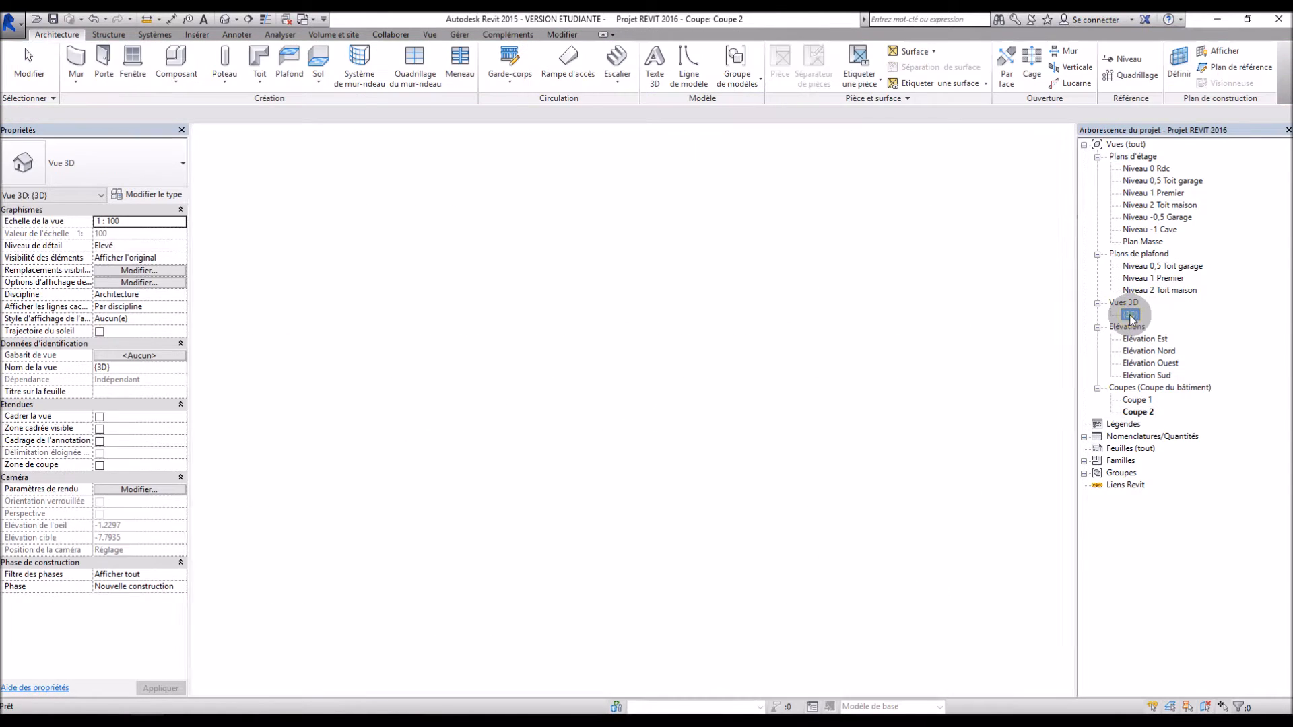
scroll(602, 394, "down", 5)
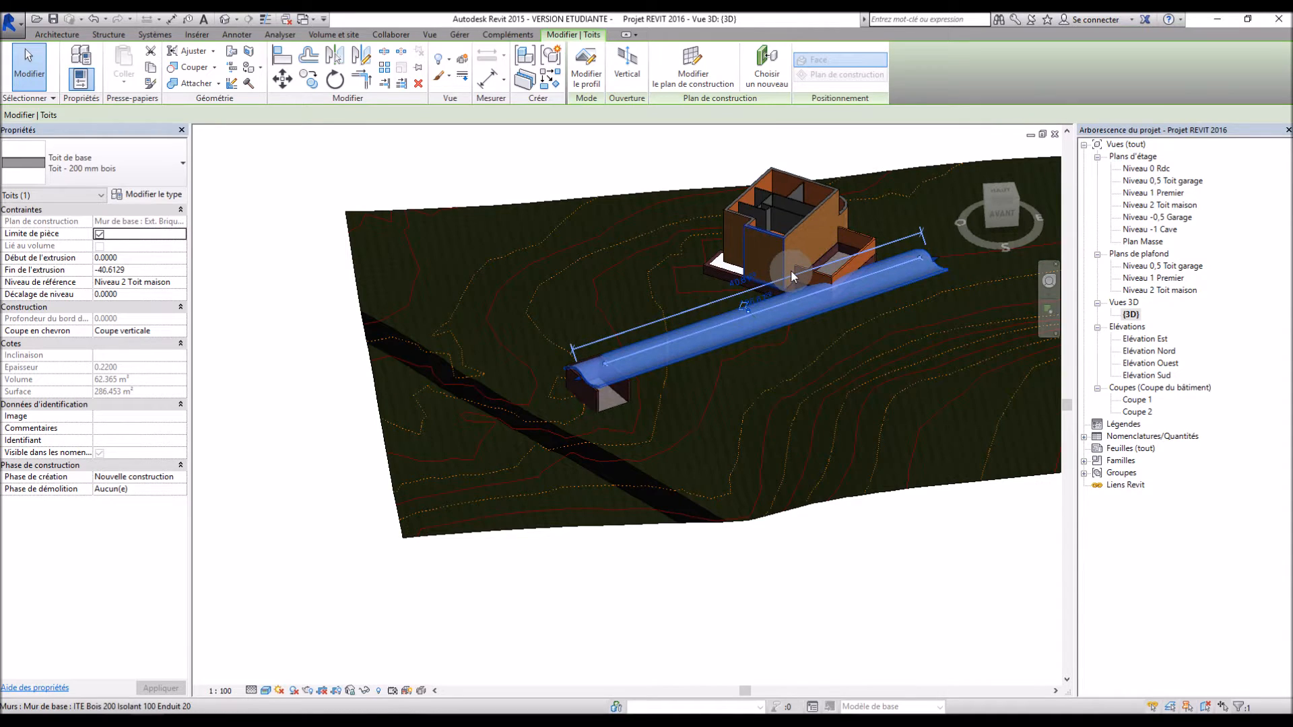
scroll(791, 276, "up", 2)
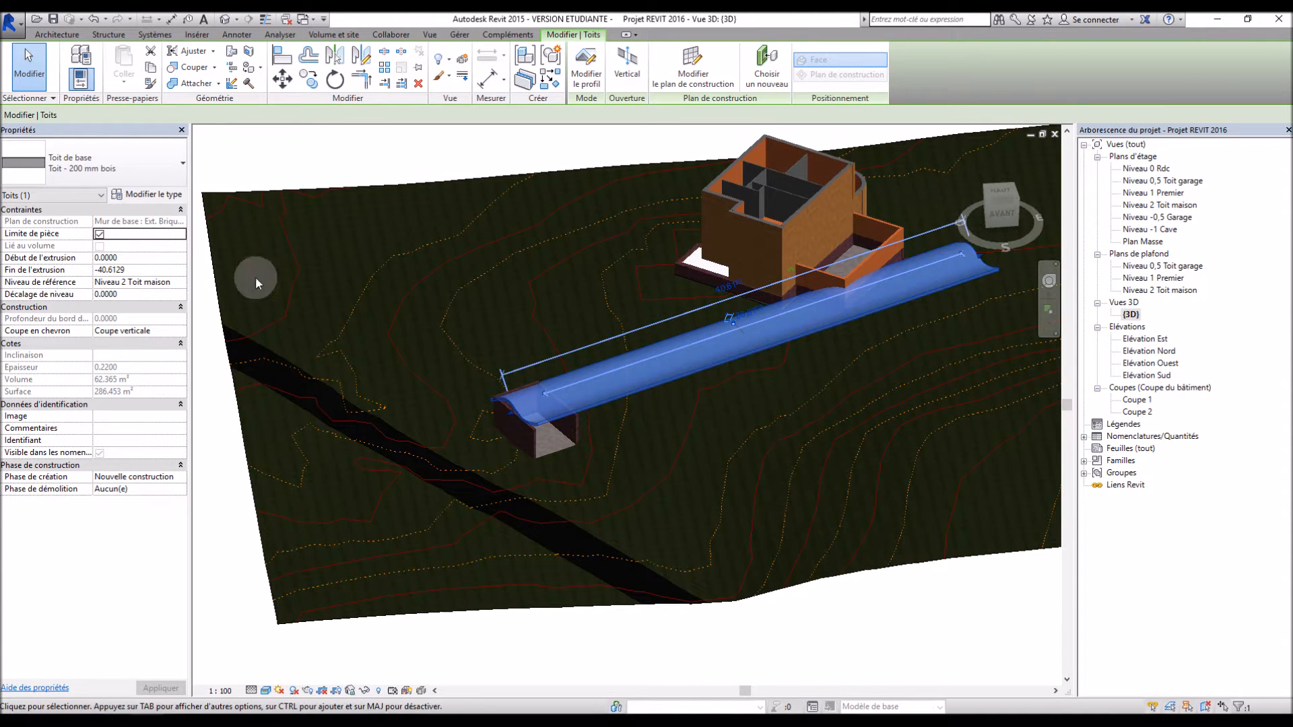
Set the garage roof's extrusion end to -4.2
left_click(139, 269)
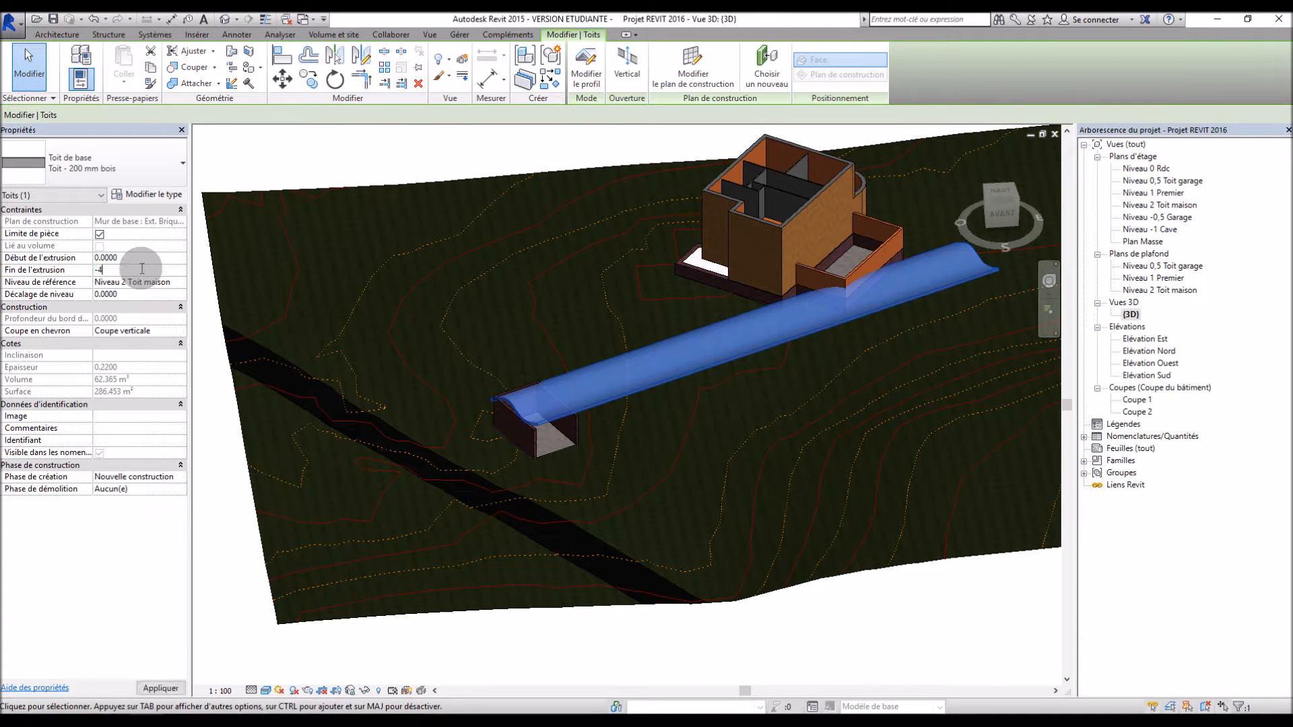
key("Return")
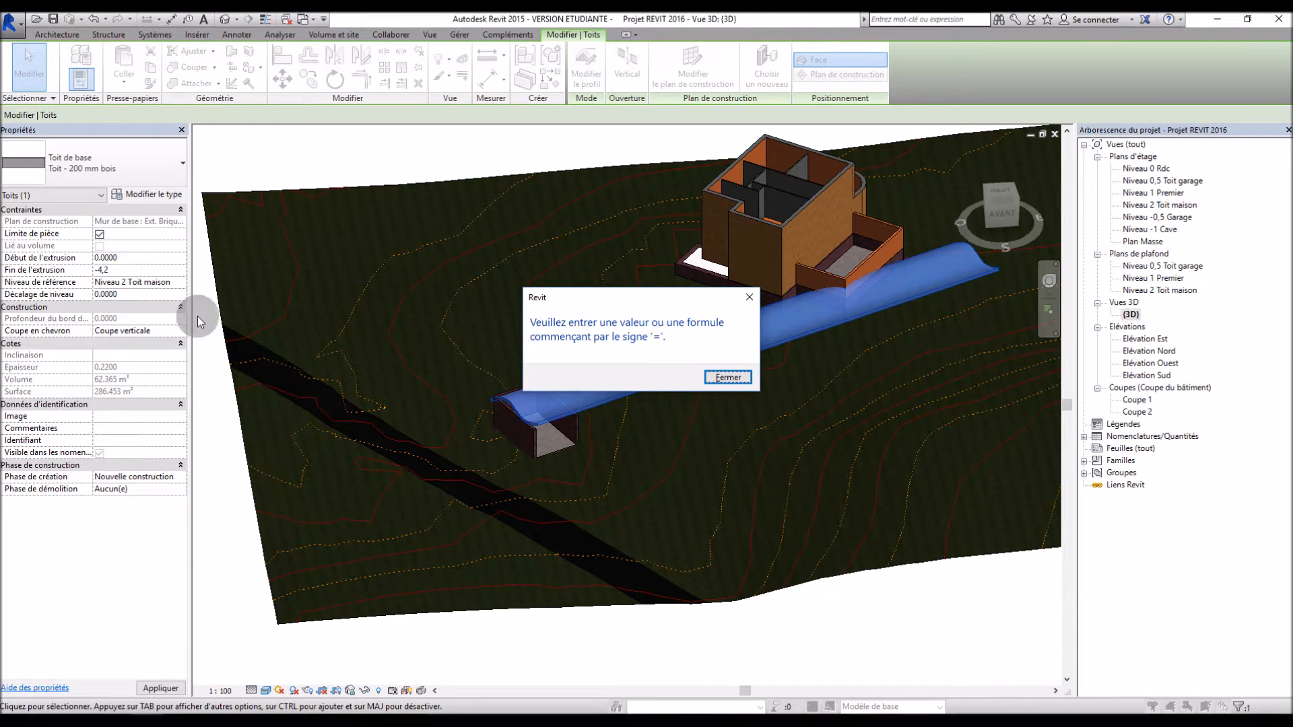
left_click(749, 382)
left_click(139, 269)
type("-4.2")
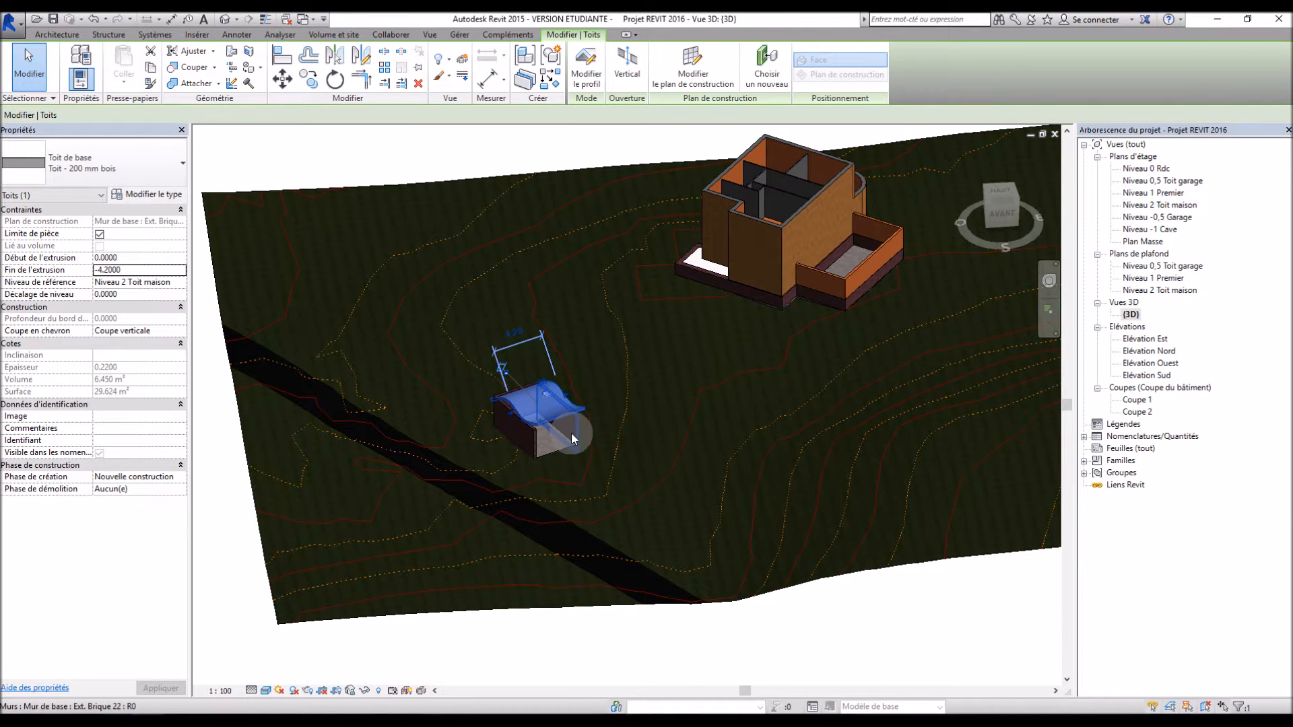
Set the garage roof's extrusion start to 0.2 and deselect the roof
scroll(571, 433, "up", 5)
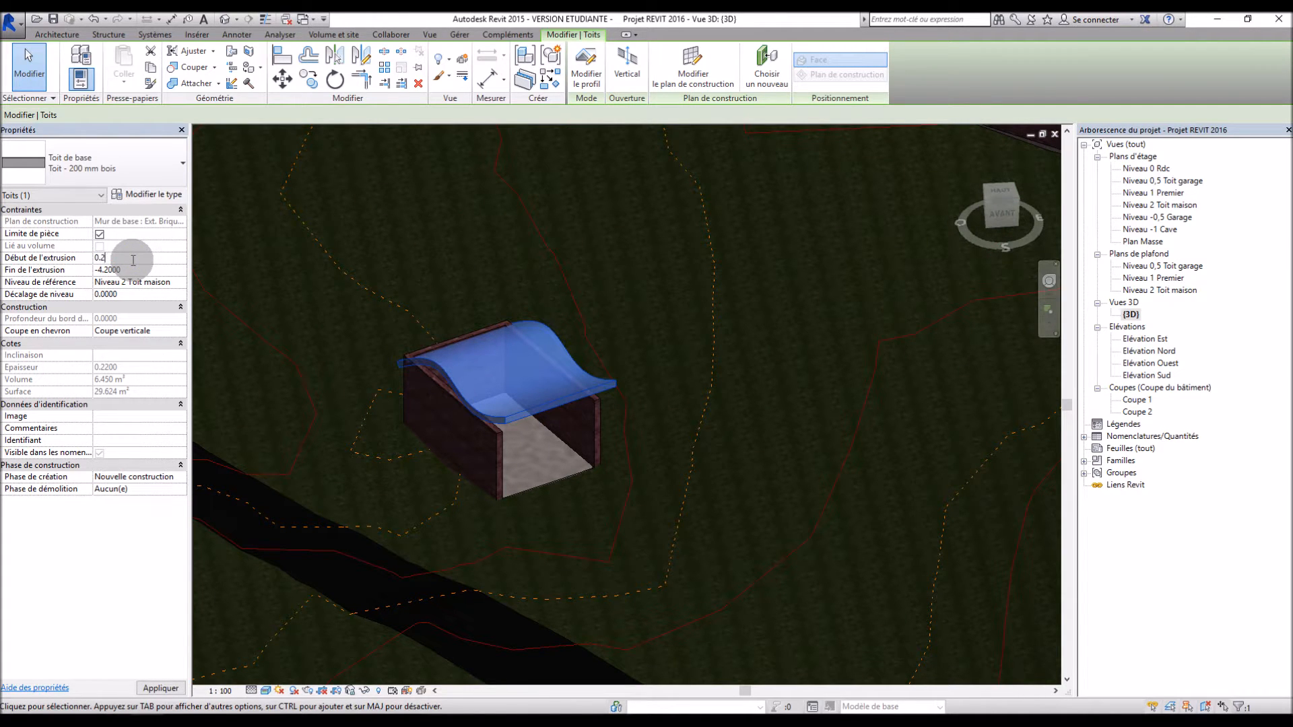
middle_click_drag(649, 433, 606, 418, "shift")
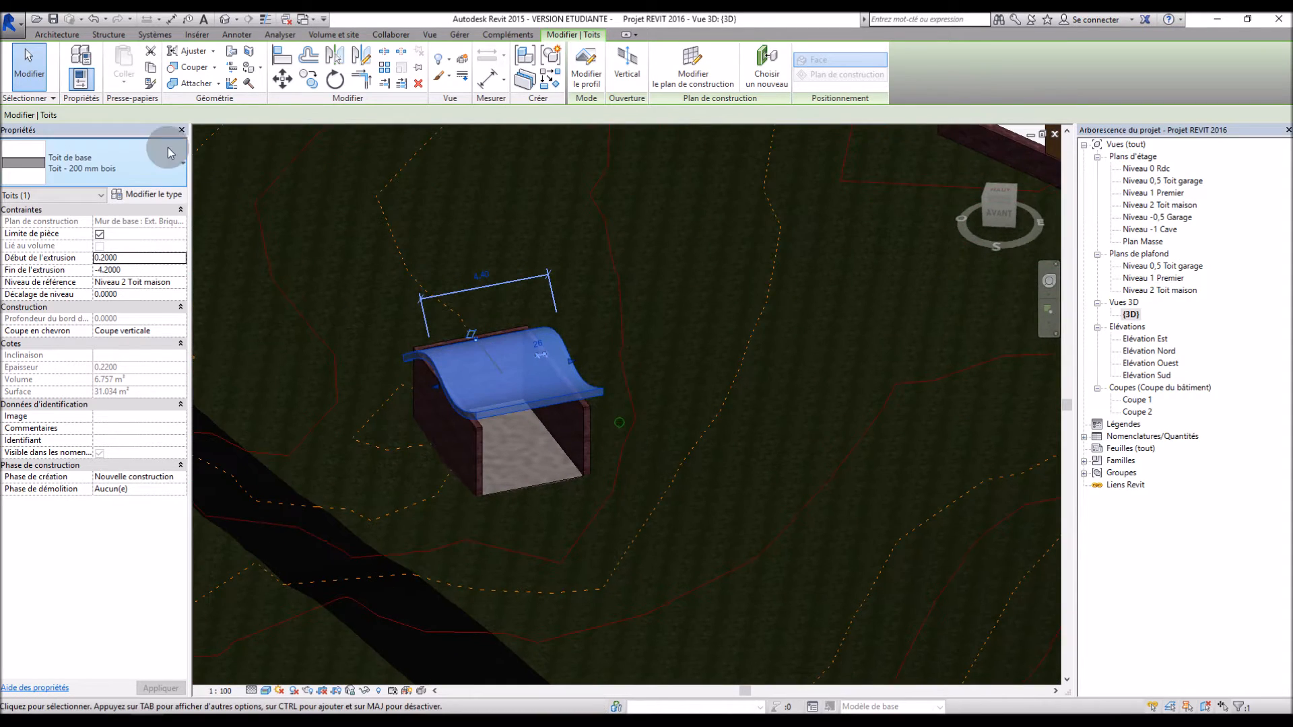
left_click(442, 224)
Attach the tops of the garage's brick walls to the curved roof
middle_click_drag(441, 229, 380, 389, "shift")
scroll(380, 389, "up", 3)
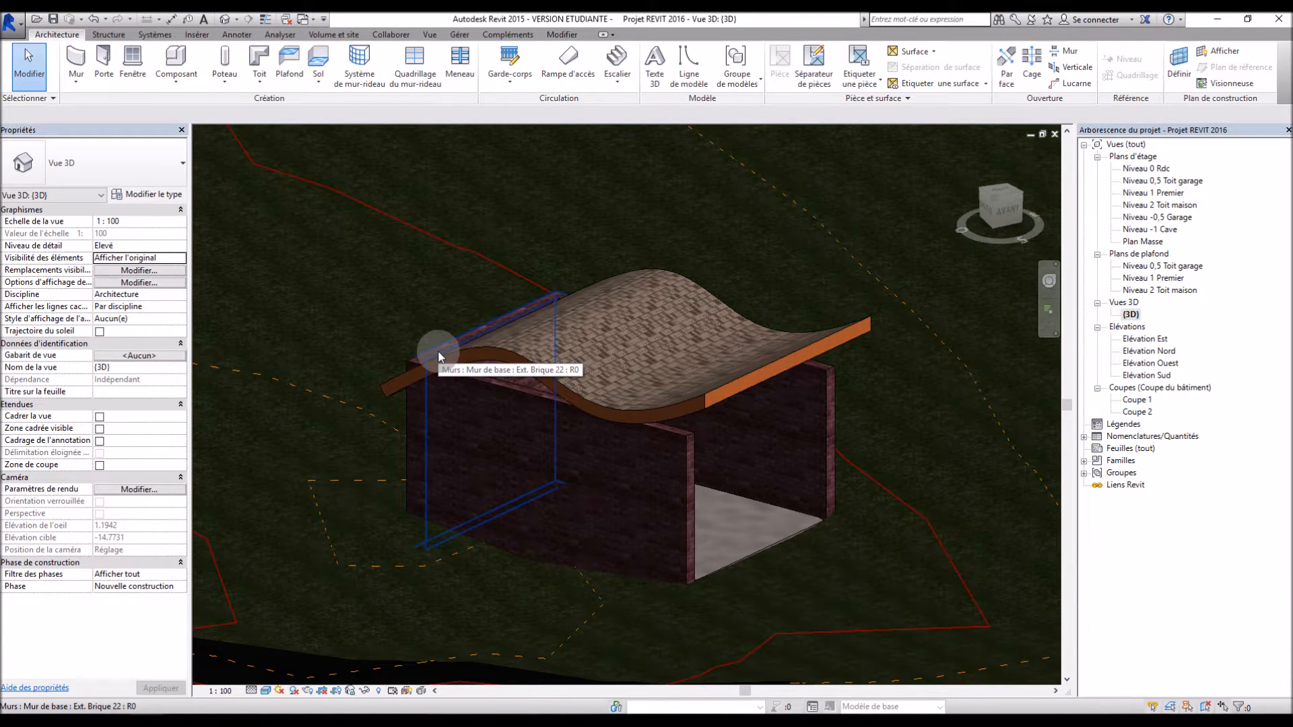
left_click(438, 356)
left_click(486, 393, "ctrl")
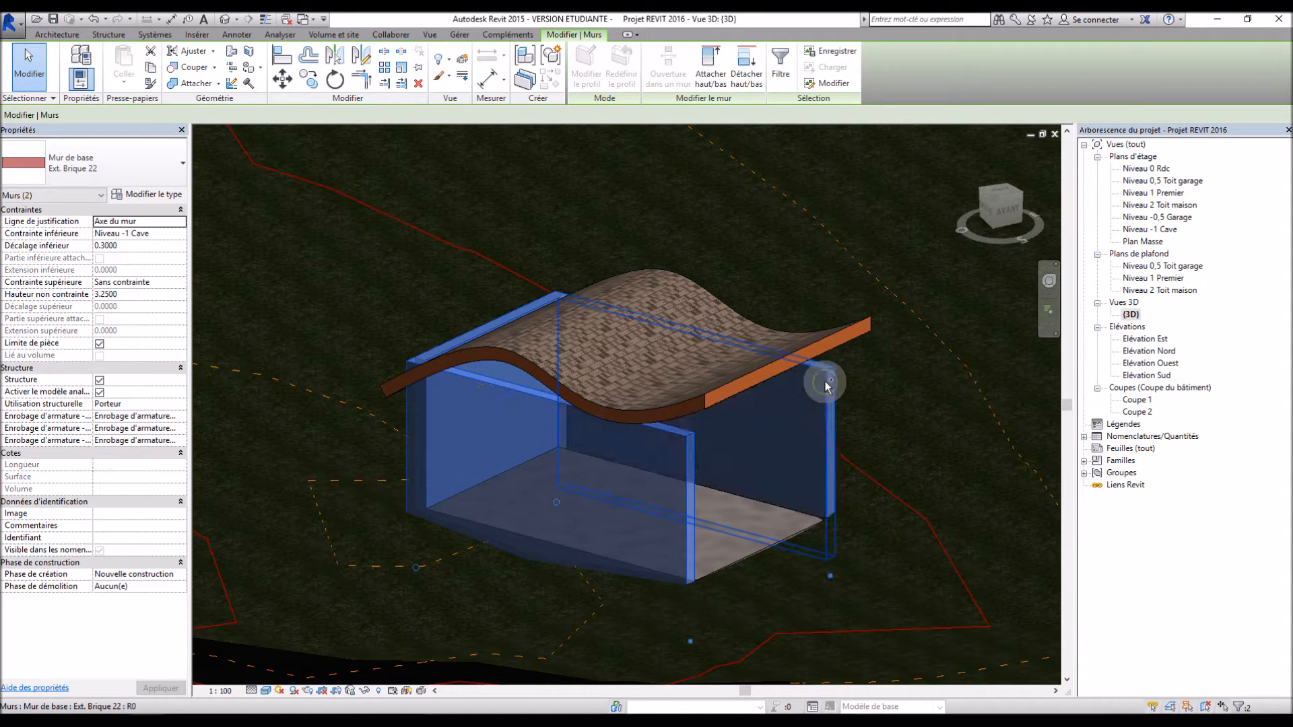
left_click(711, 64)
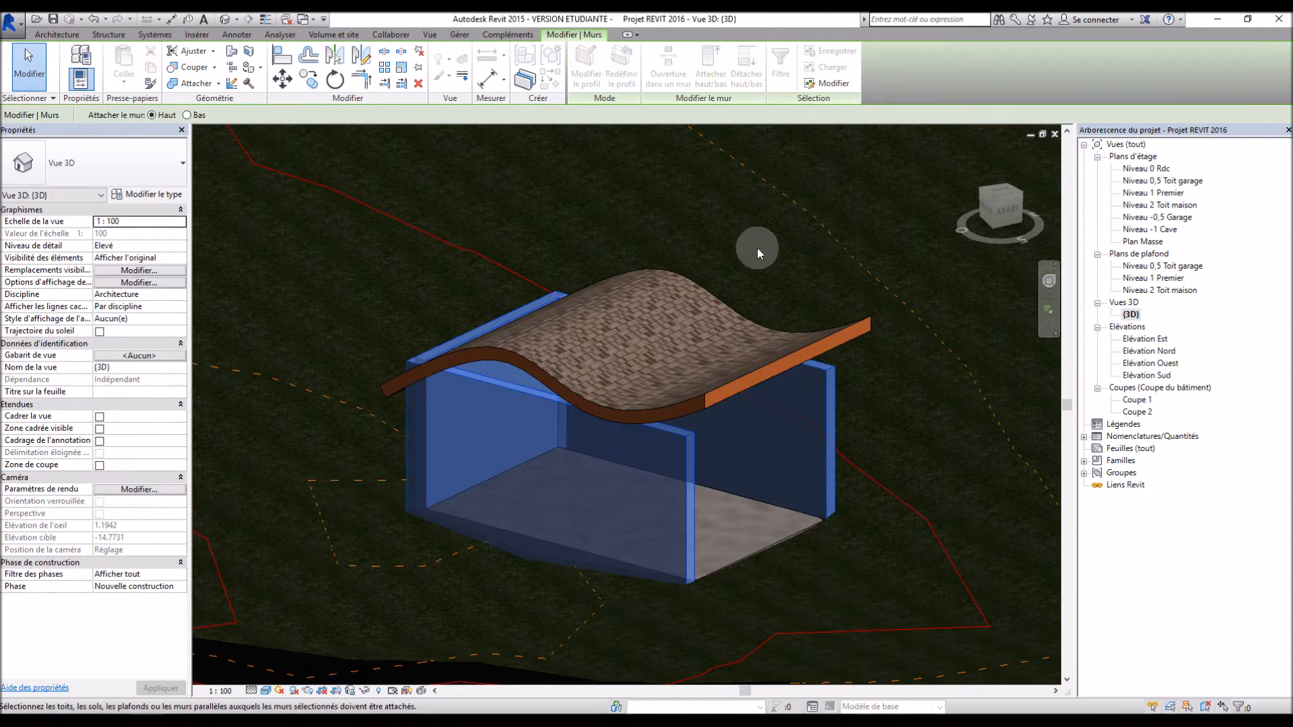
left_click(762, 365)
key("Escape")
Examine the garage's tiled roof and wall junctions up close and from several angles in 3D
middle_click_drag(810, 283, 785, 309, "shift")
scroll(600, 338, "up", 5)
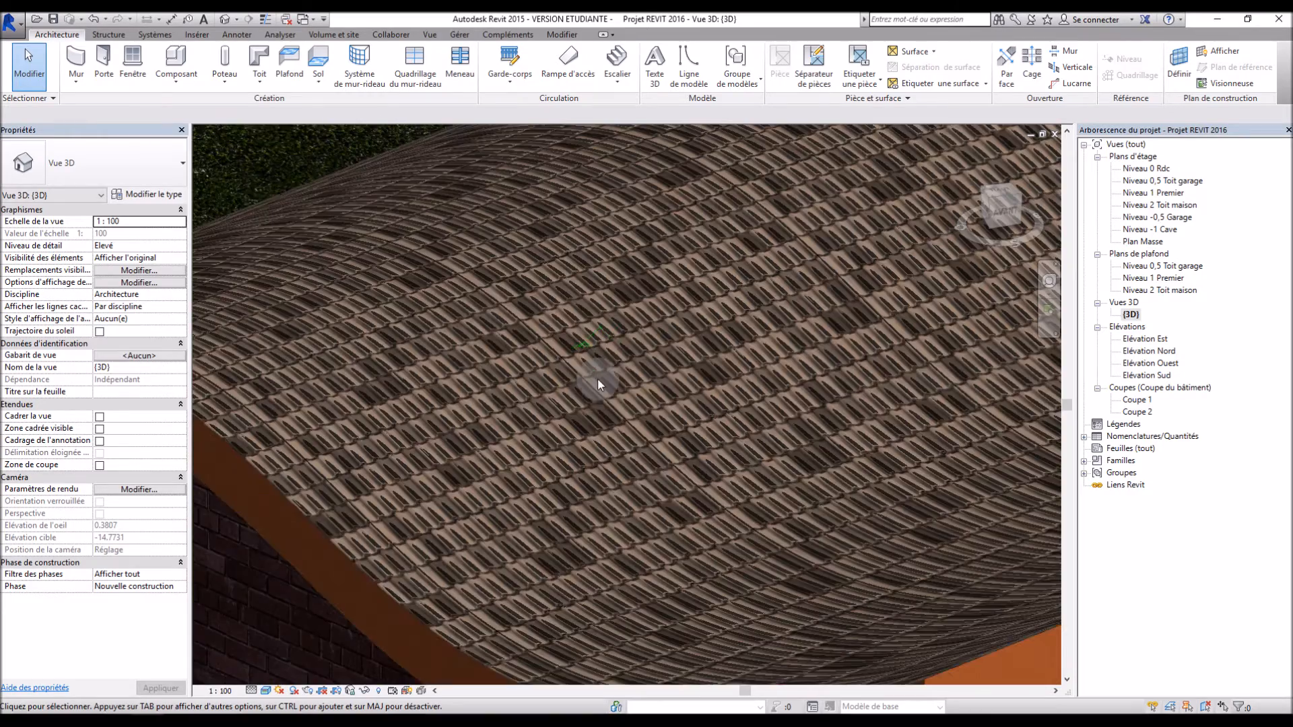
scroll(602, 385, "down", 6)
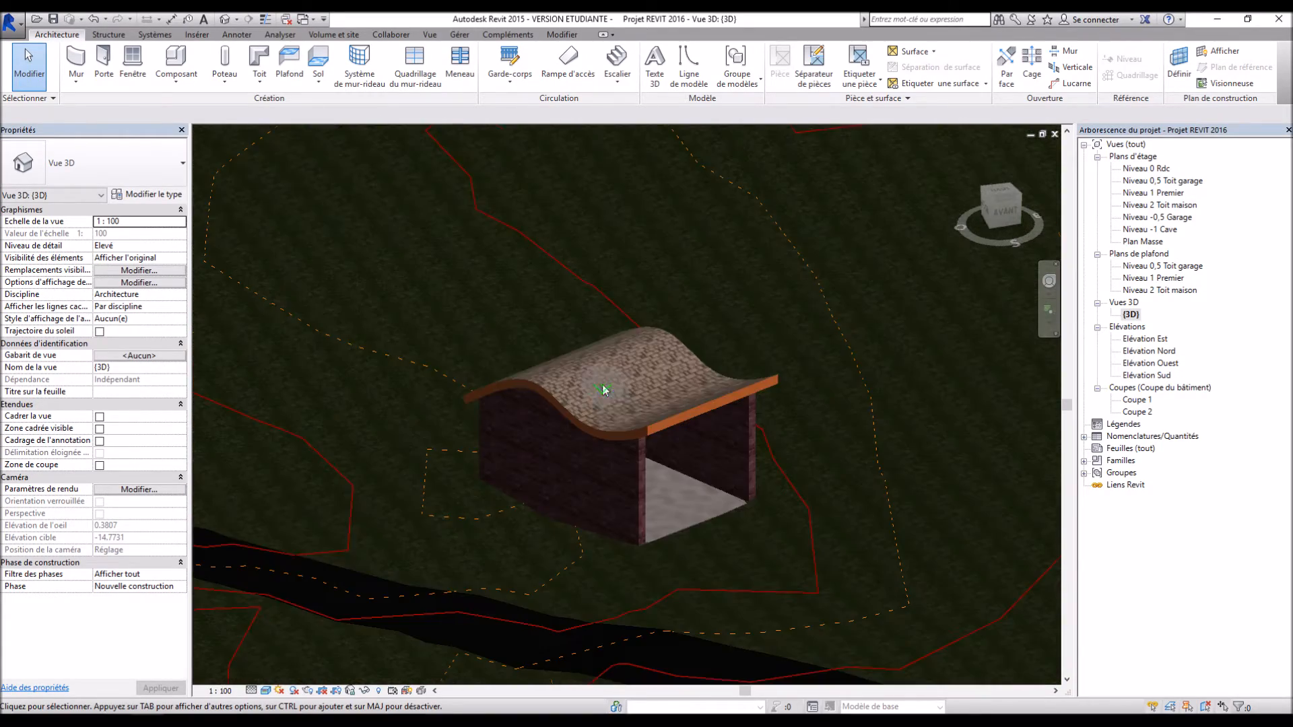
middle_click_drag(730, 462, 710, 338, "shift")
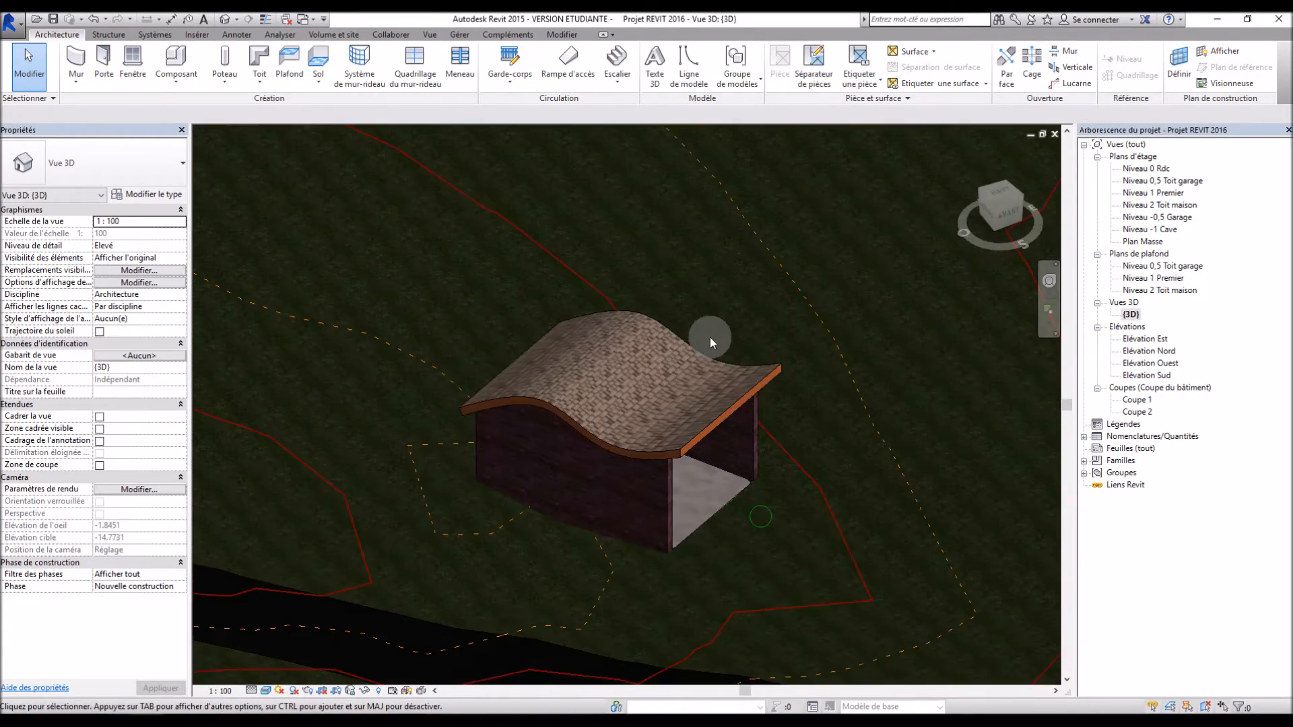
scroll(634, 358, "down", 6)
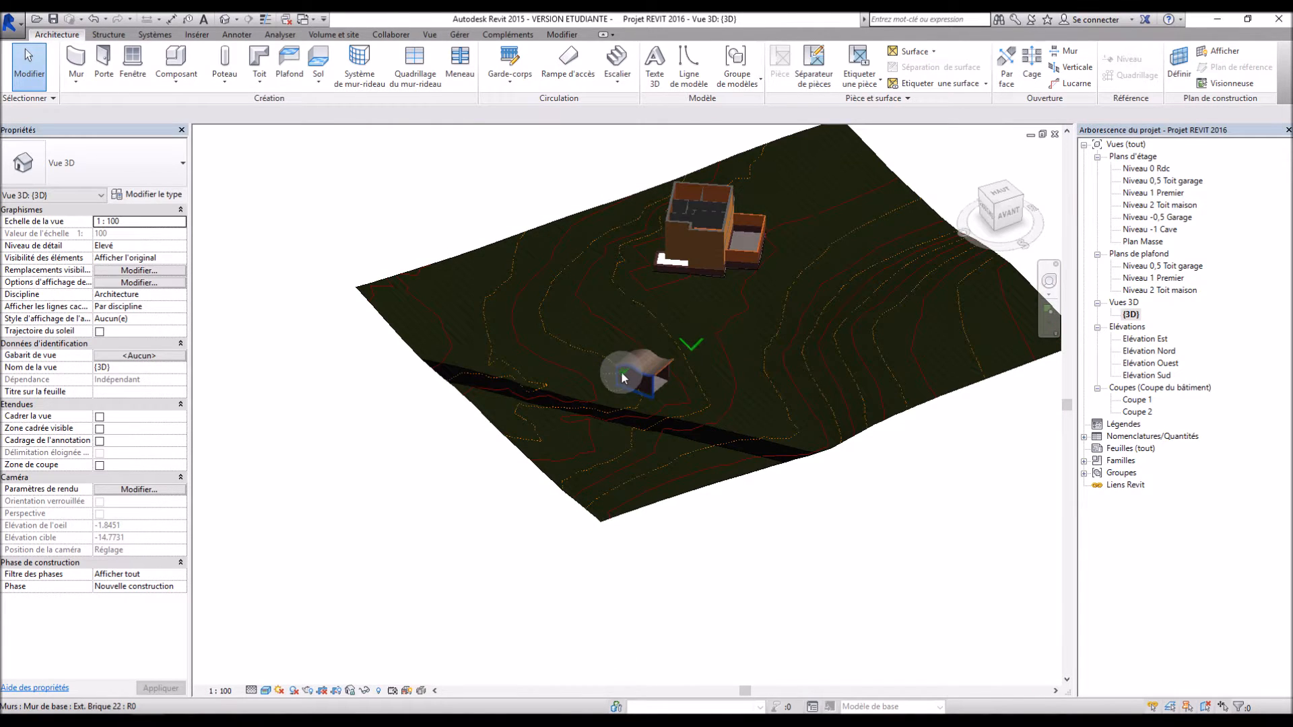
mouse_move(695, 355)
middle_mouse_down("shift")
mouse_move(568, 334)
mouse_move(565, 260)
middle_mouse_up("shift")
On the Niveau 2 Toit maison floor plan, create a sloped roof by footprint from the house's exterior walls with a 0.3 overhang
left_click(259, 86)
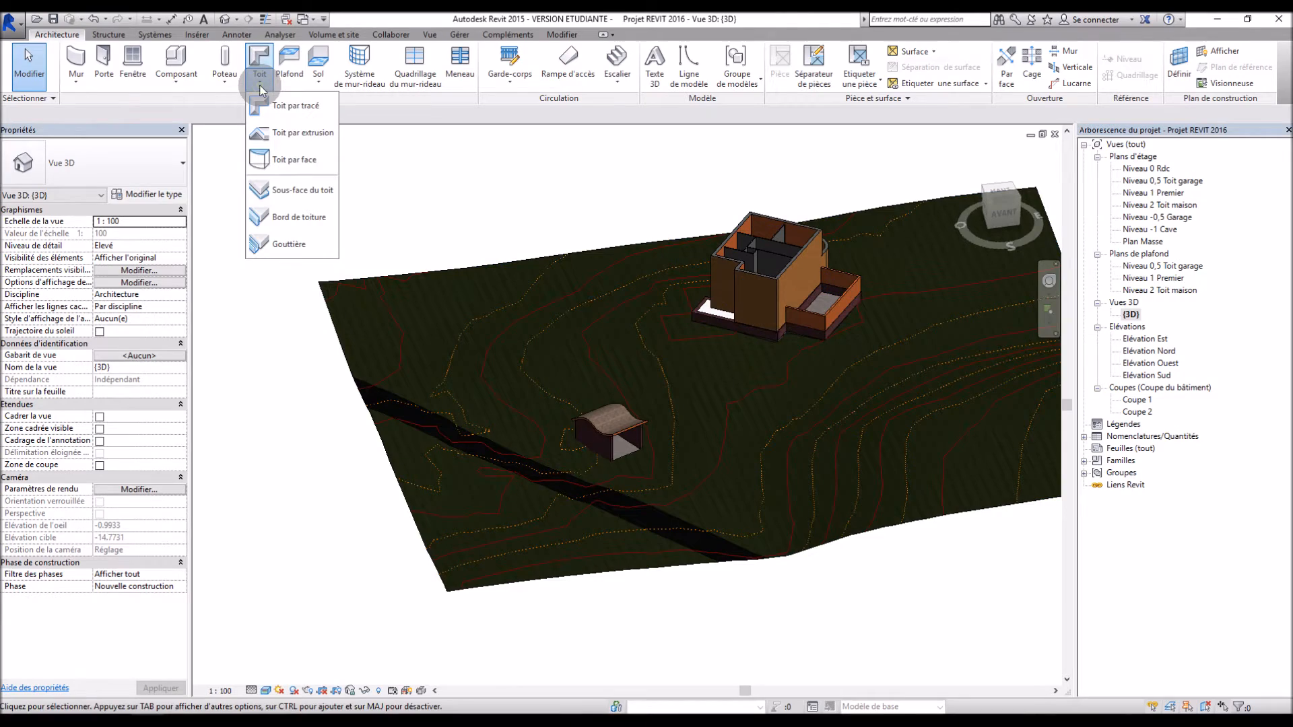
left_click(362, 138)
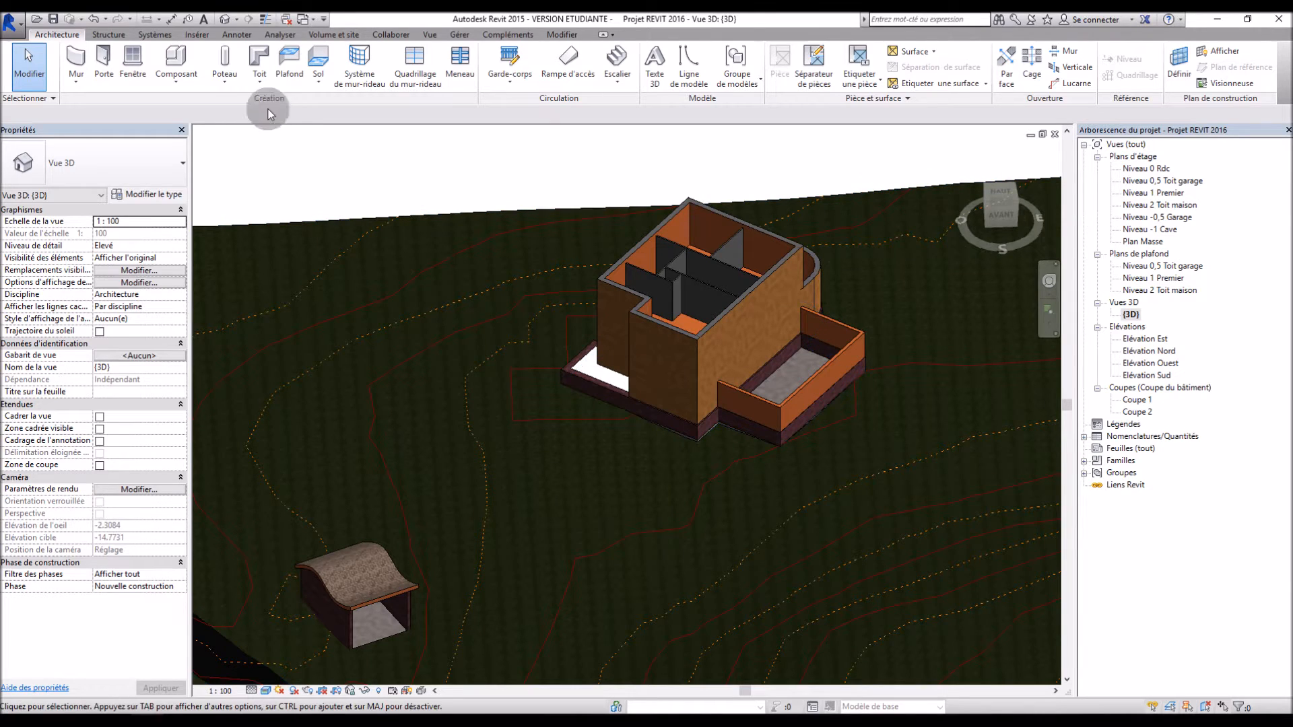
double_click(1147, 205)
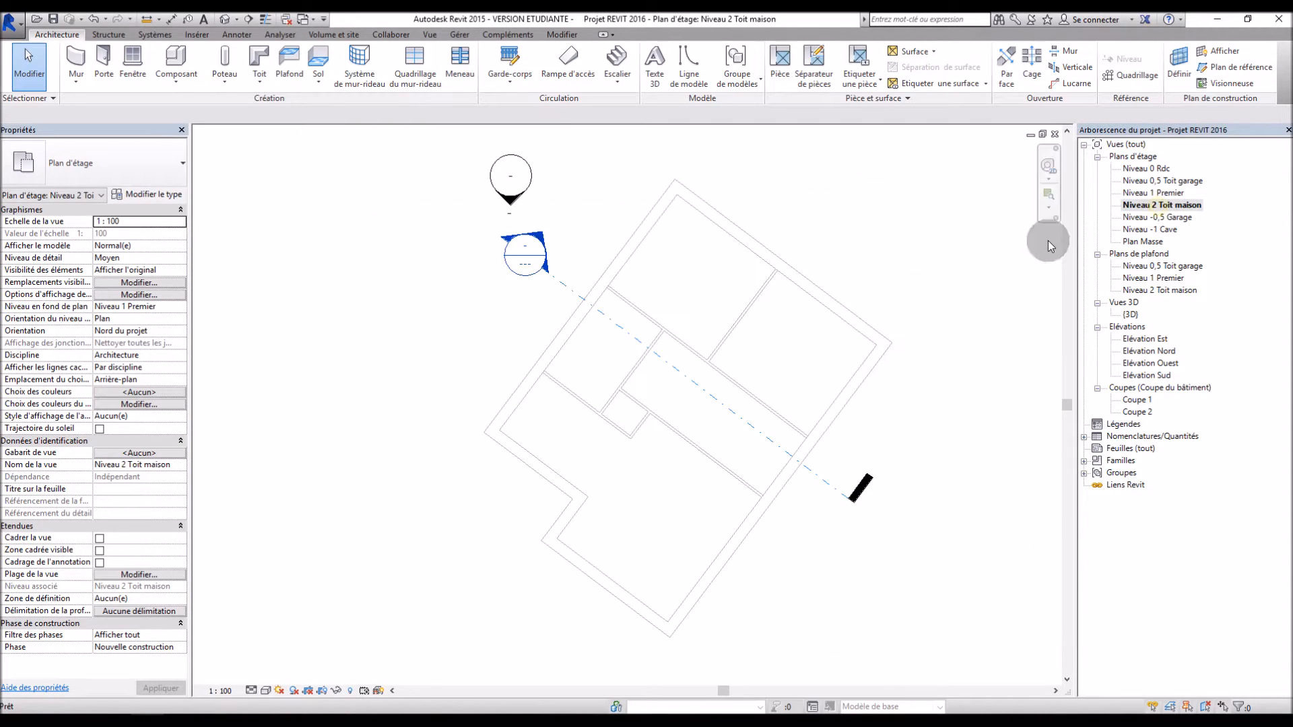
left_click(267, 84)
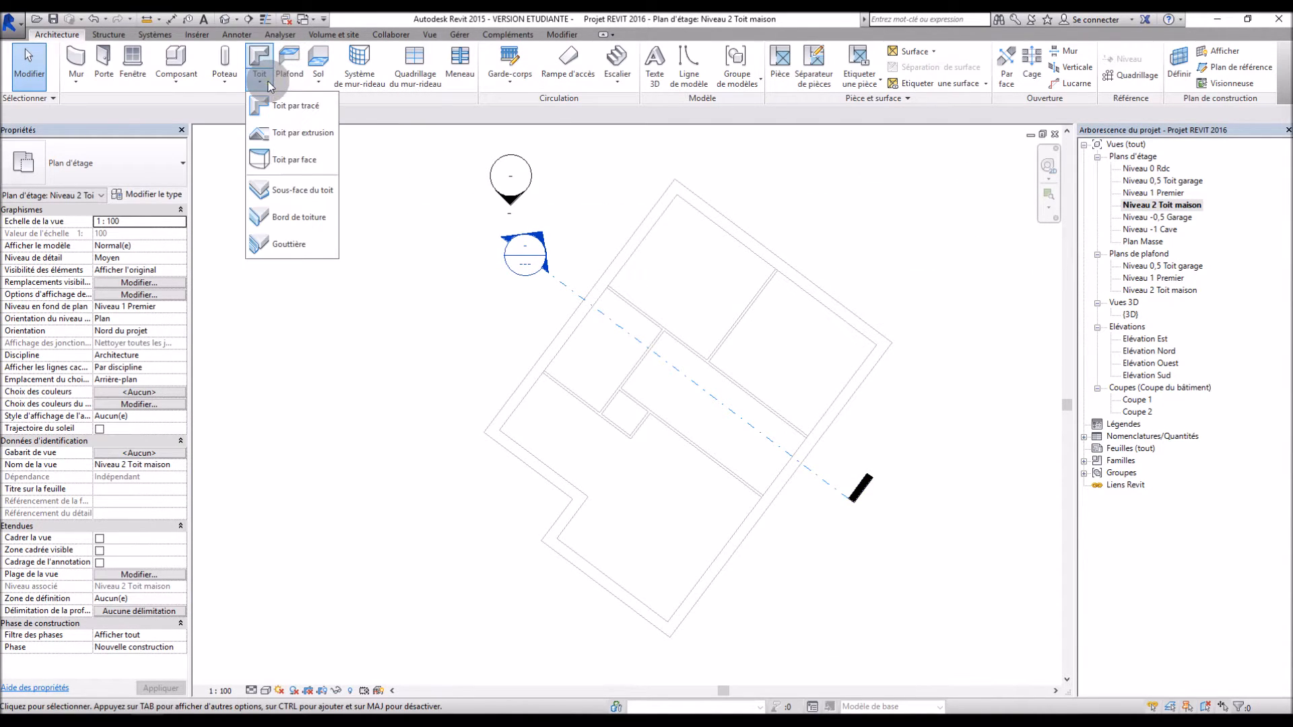
left_click(296, 105)
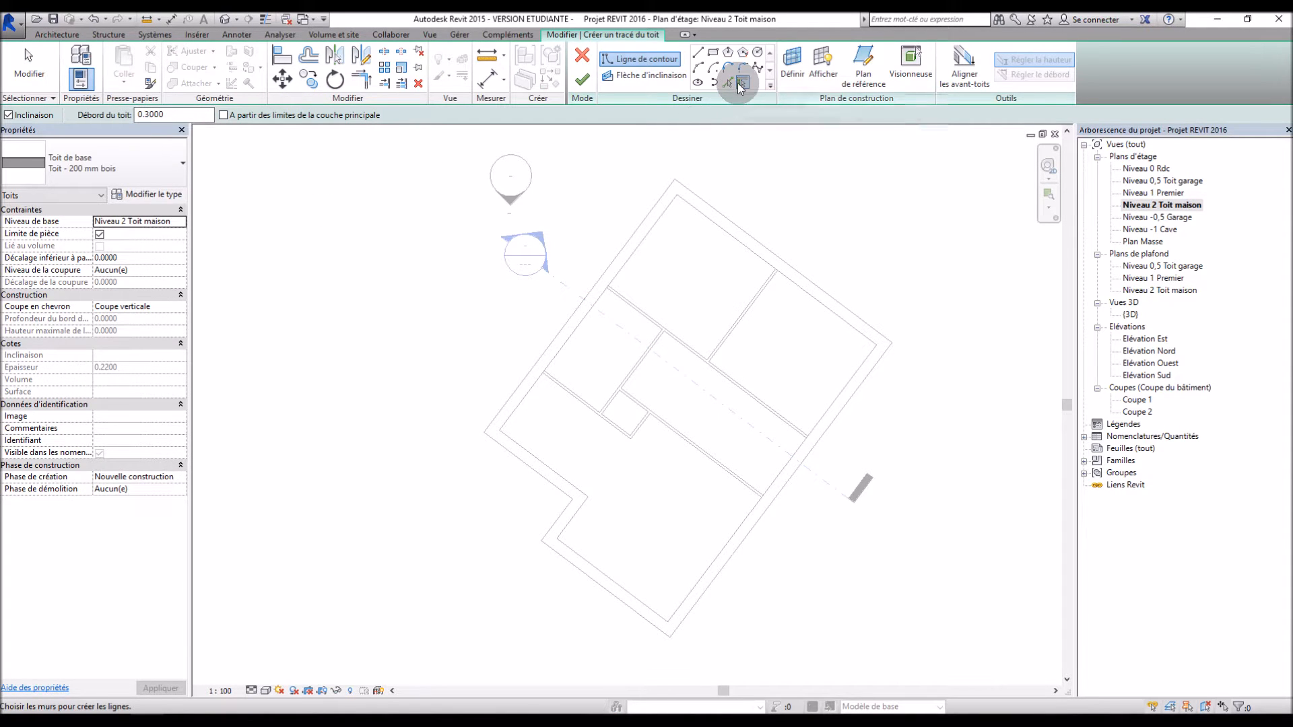
left_click(720, 223)
left_click(630, 305)
left_click(539, 467)
left_click(602, 562)
left_click(741, 538)
left_click(590, 81)
Open the {3D} view and examine how the house roof sits relative to the exterior walls
left_click(1119, 321)
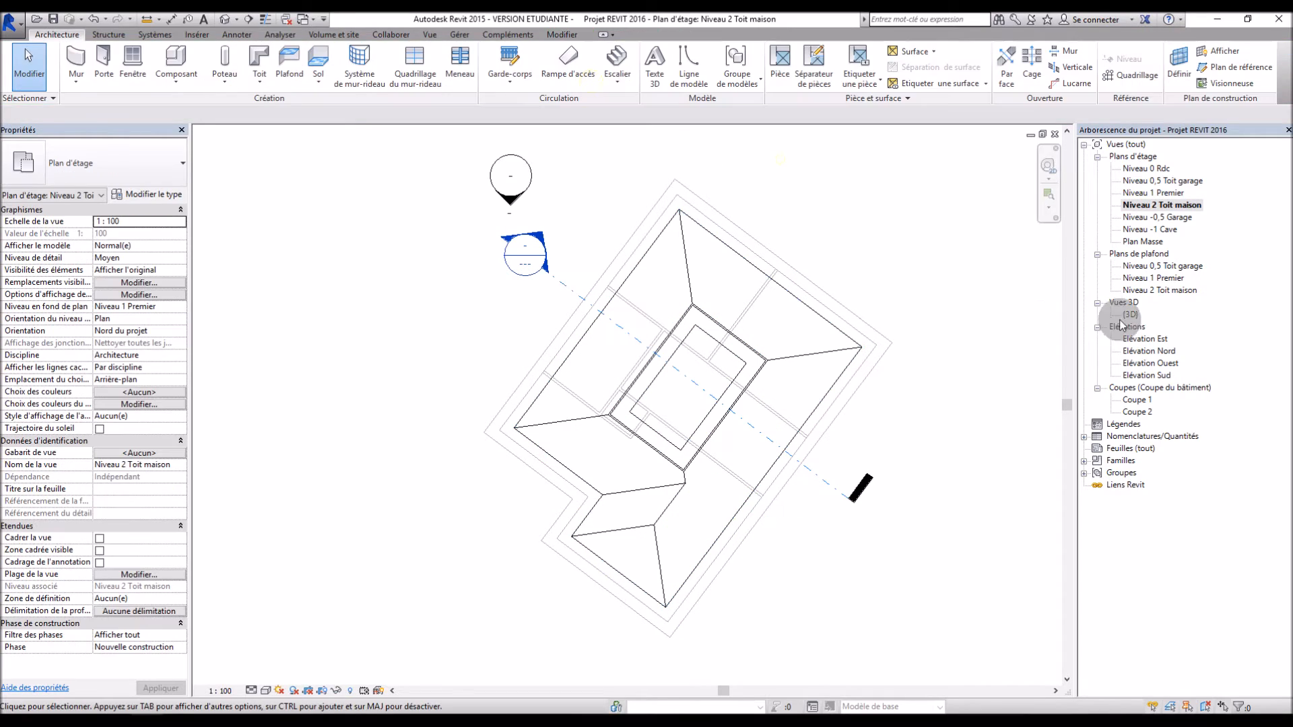
double_click(1143, 316)
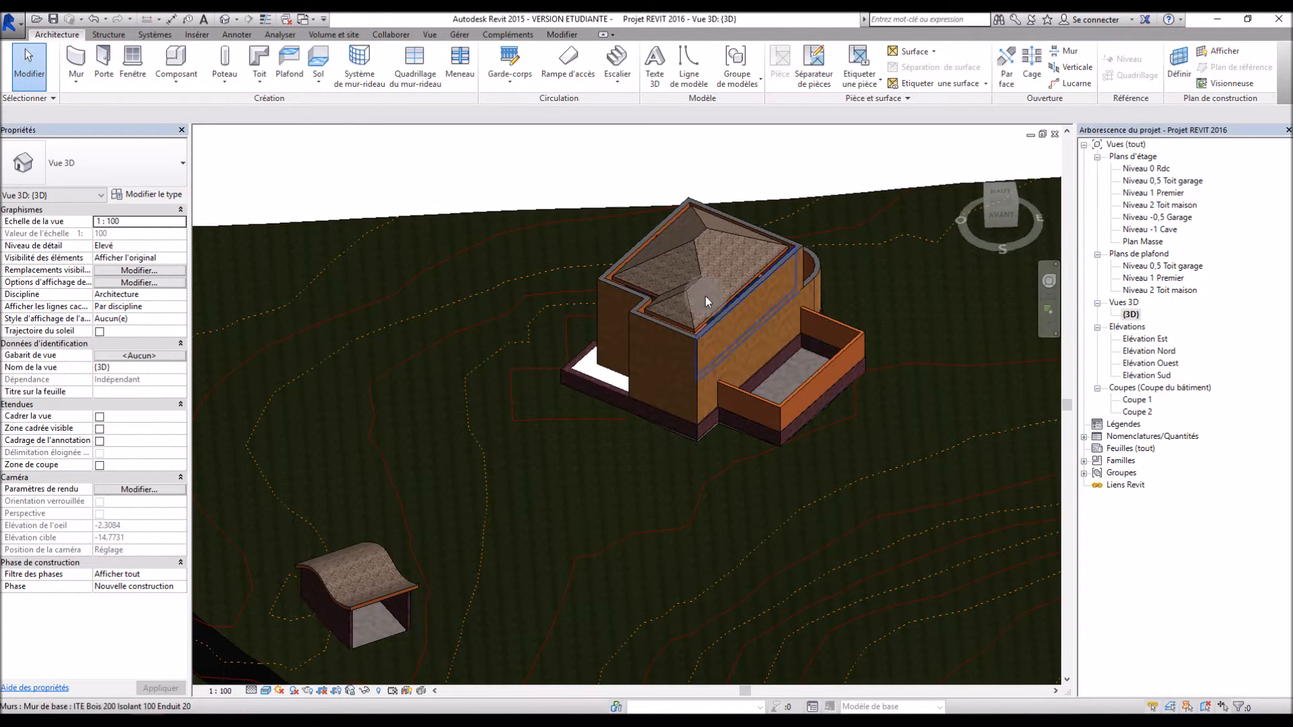
scroll(697, 276, "up", 5)
scroll(854, 367, "down", 1)
middle_click_drag(856, 369, 868, 375, "shift")
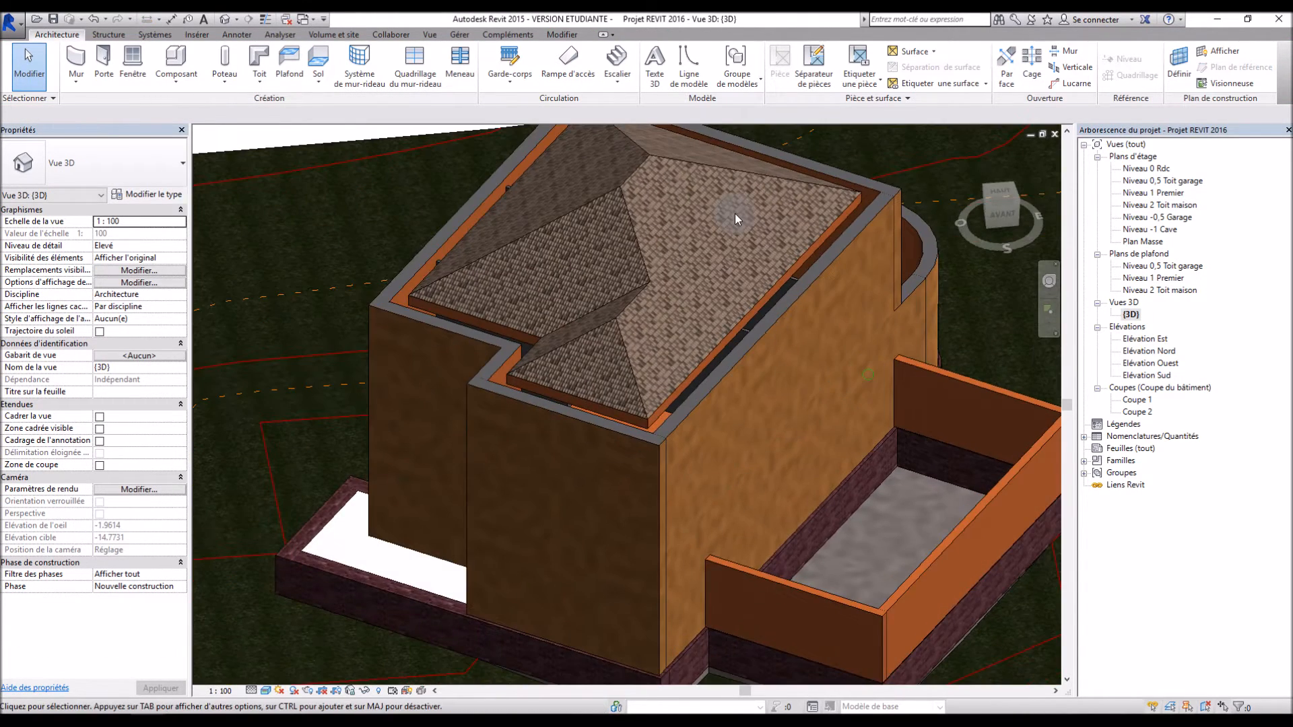
scroll(734, 214, "up", 1)
scroll(706, 143, "up", 2)
scroll(708, 170, "down", 2)
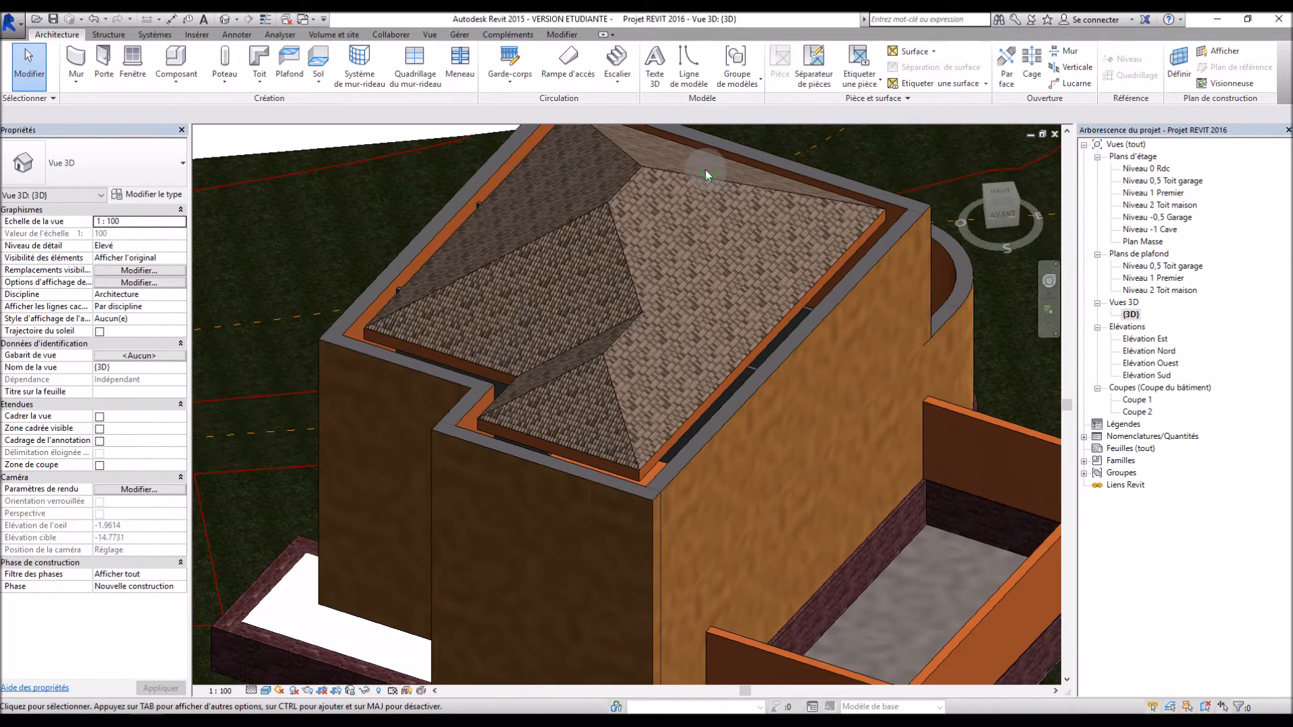
scroll(698, 260, "down", 2)
Edit the house roof's footprint, flip its outline to the outer side of the walls, and finish the sketch
double_click(652, 251)
scroll(684, 254, "up", 1)
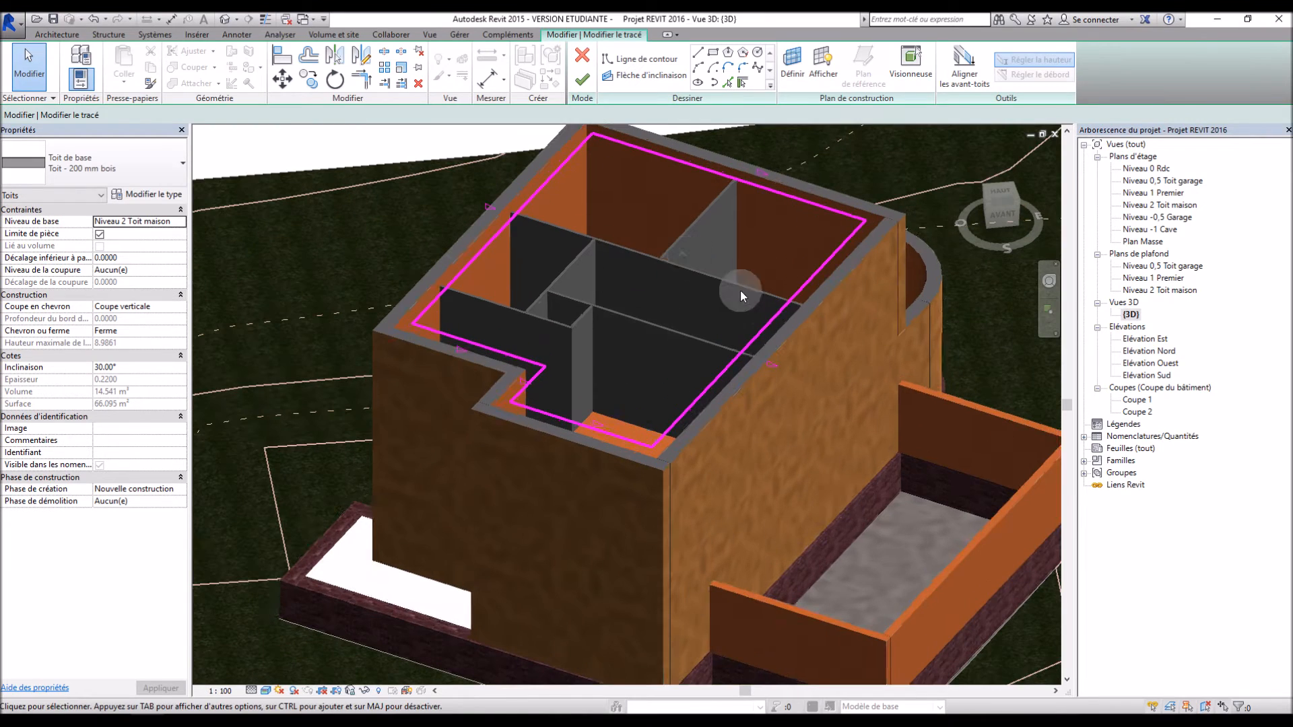
left_click(773, 324)
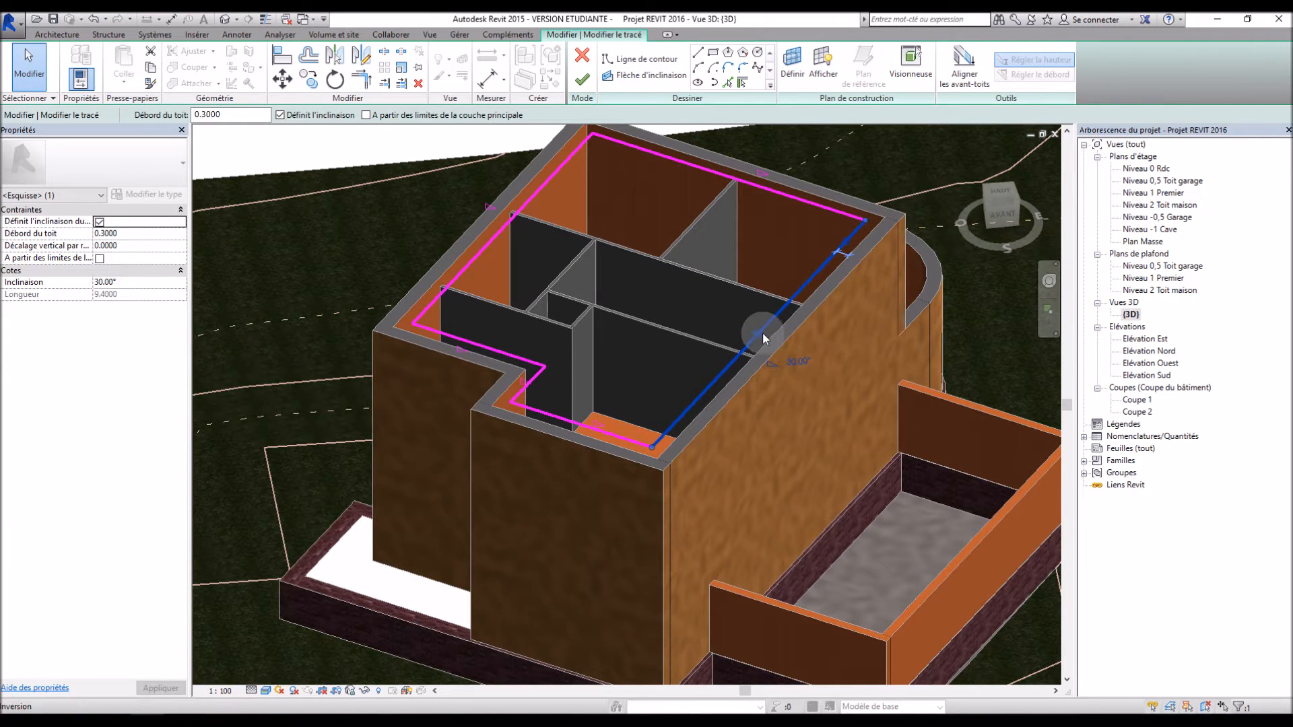
scroll(762, 333, "down", 2)
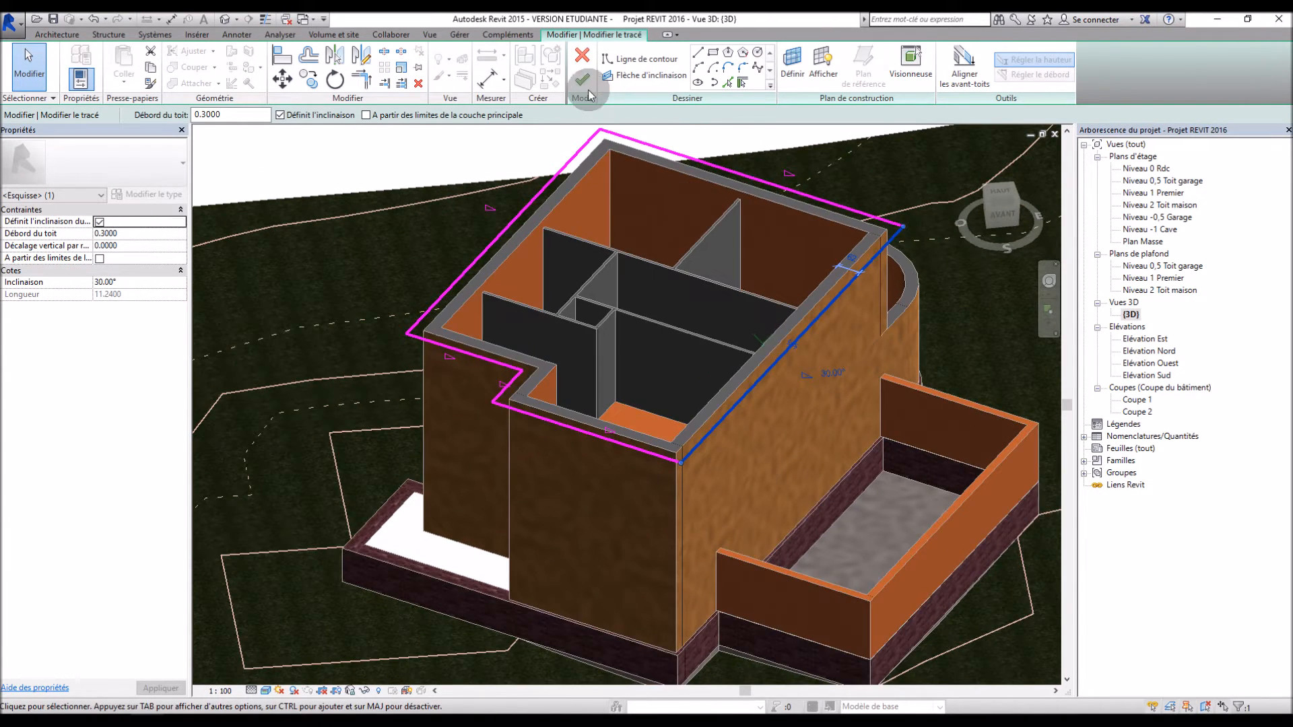
left_click(583, 81)
left_click(465, 140)
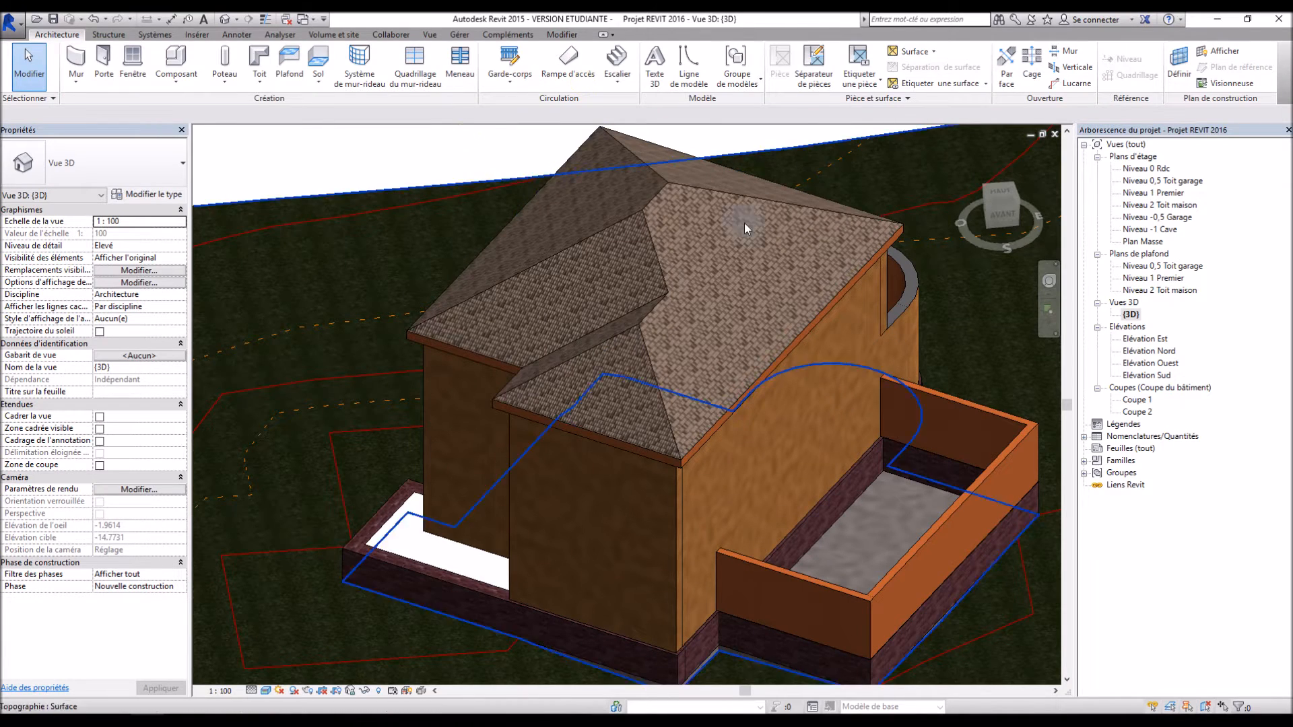
In the house roof type's structure, replace the Finition 2 layer's material with Bardeau de bois from the AEC Toiture library
left_click(661, 302)
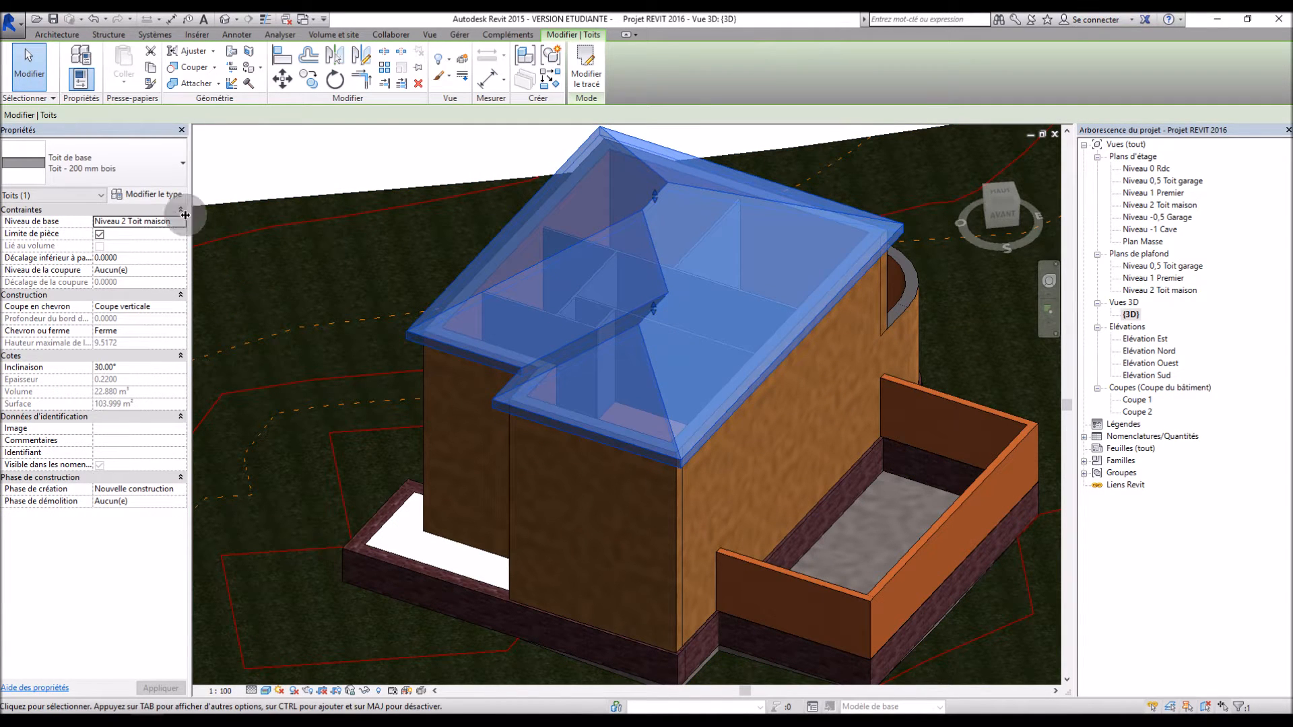
left_click(162, 196)
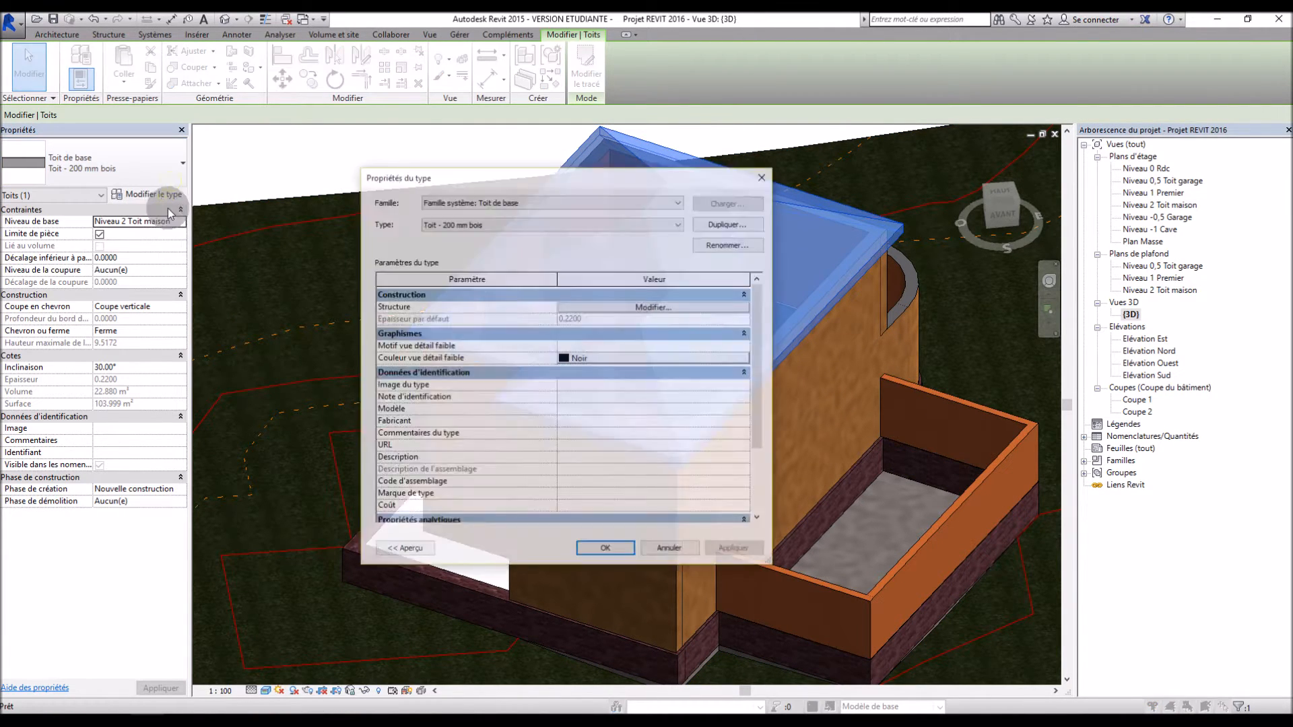
left_click(650, 308)
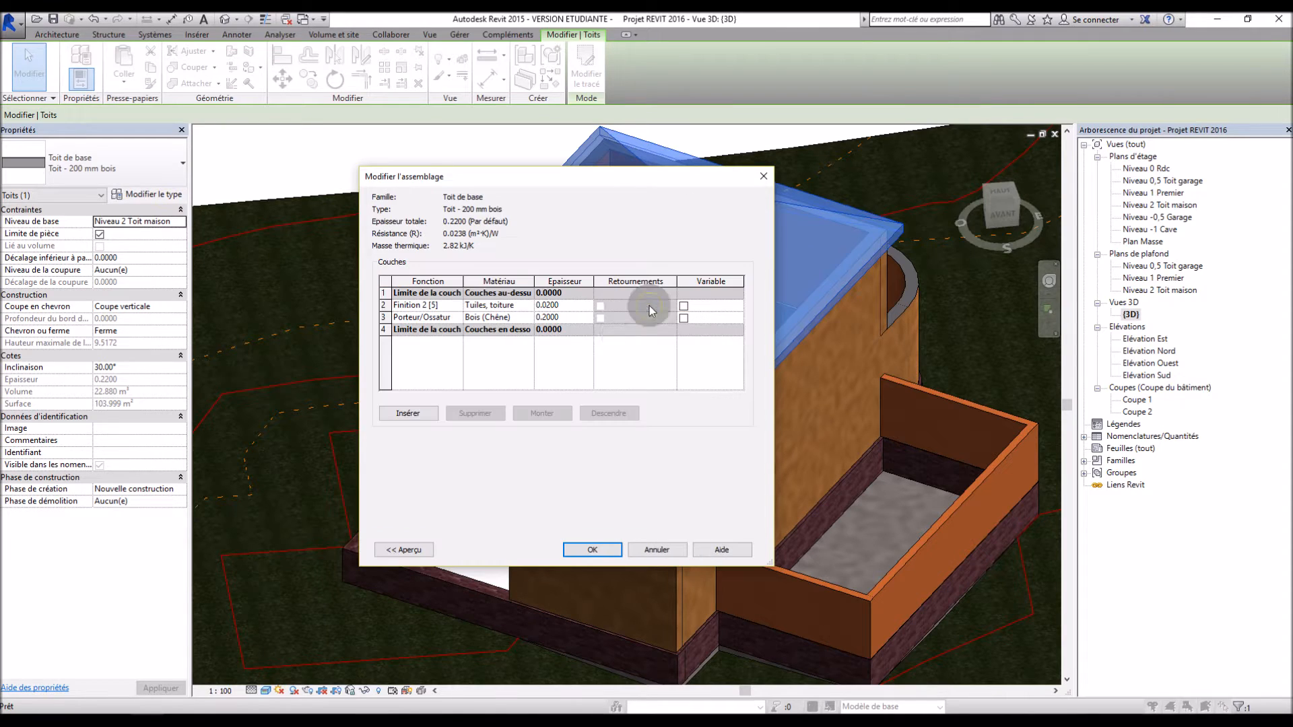
left_click(531, 305)
left_click(145, 578)
left_click(289, 389)
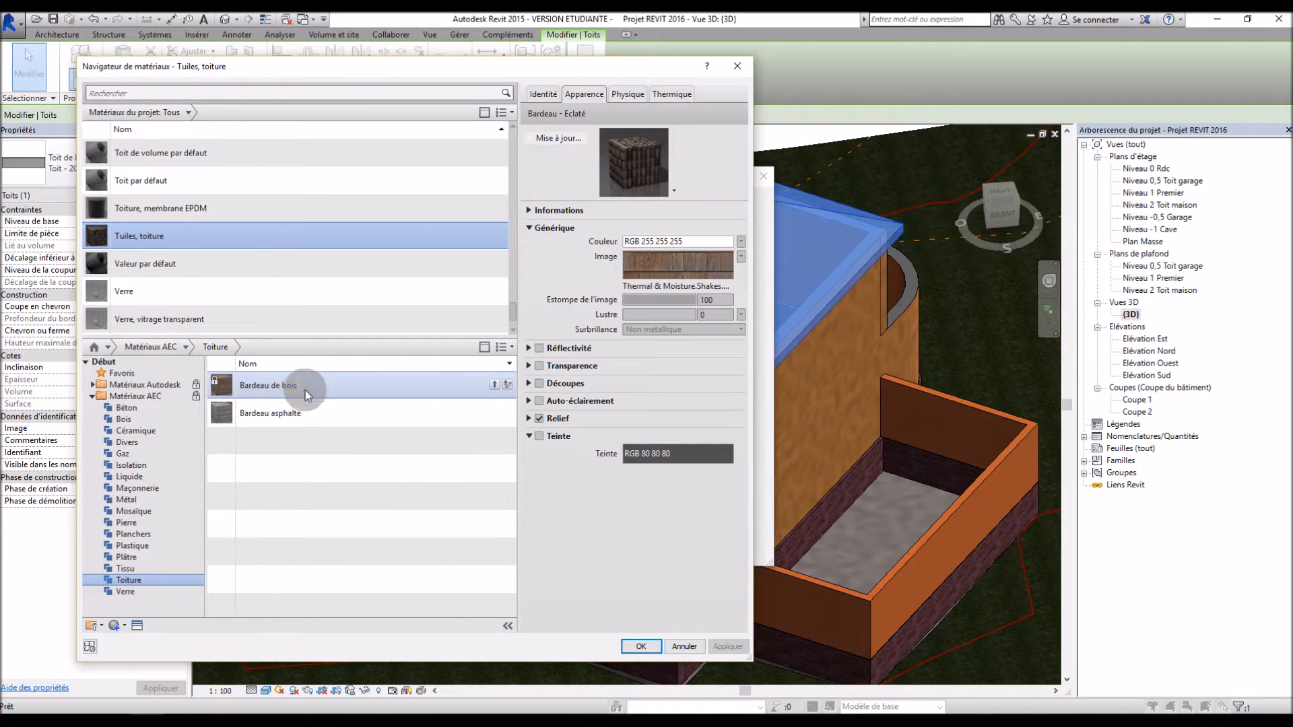
left_click(494, 384)
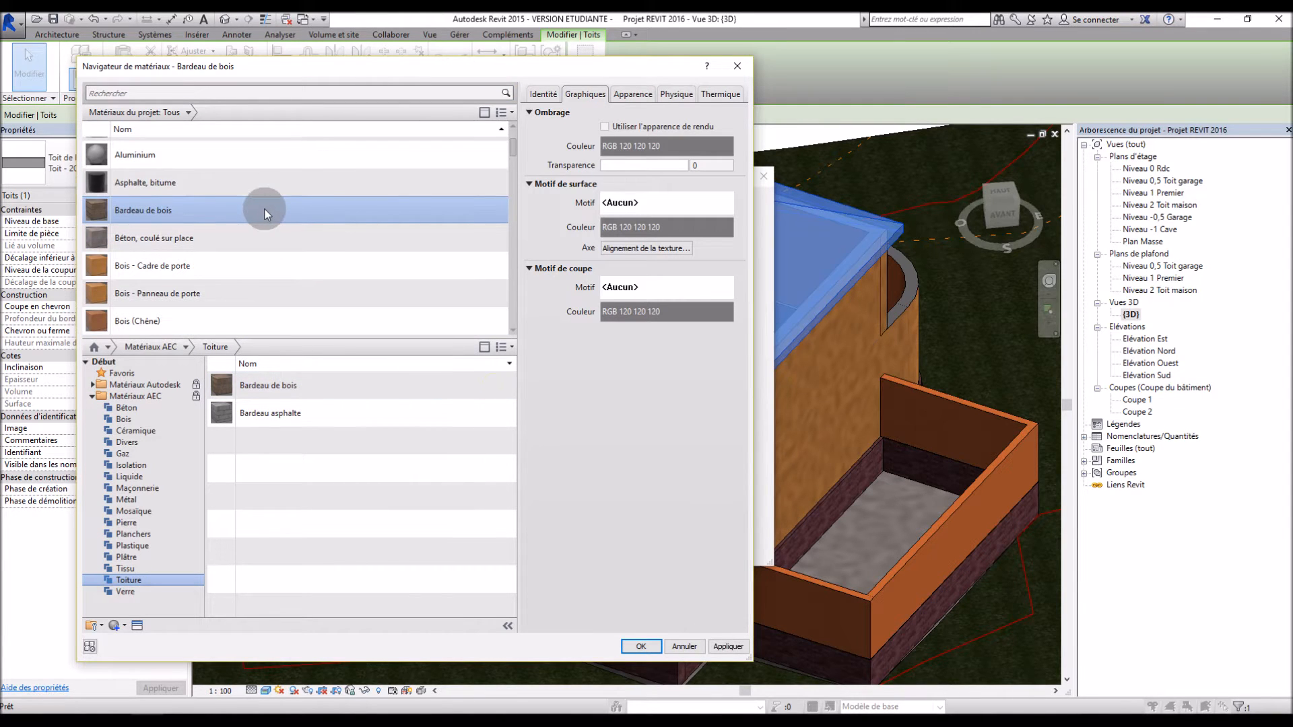
Set the Bardeau de bois appearance colour to RGB 29 29 29, enable its tint, and apply the modified roof type
left_click(644, 95)
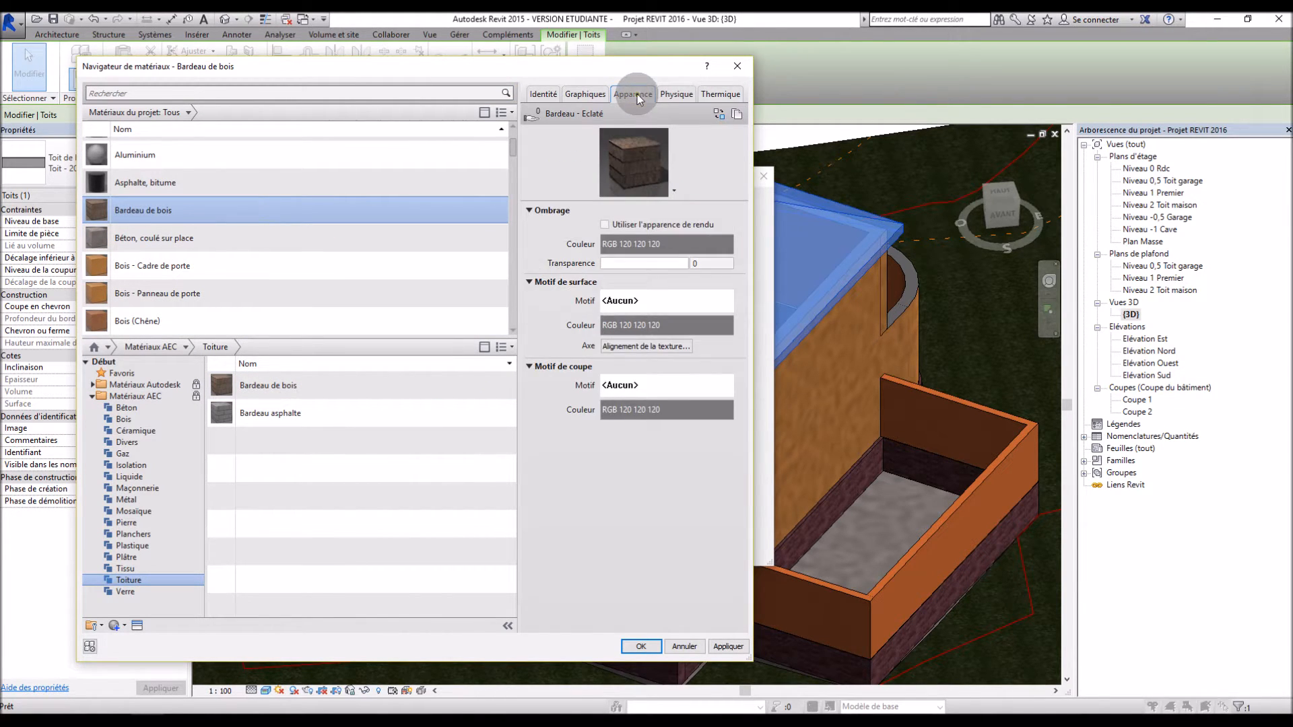
left_click(740, 241)
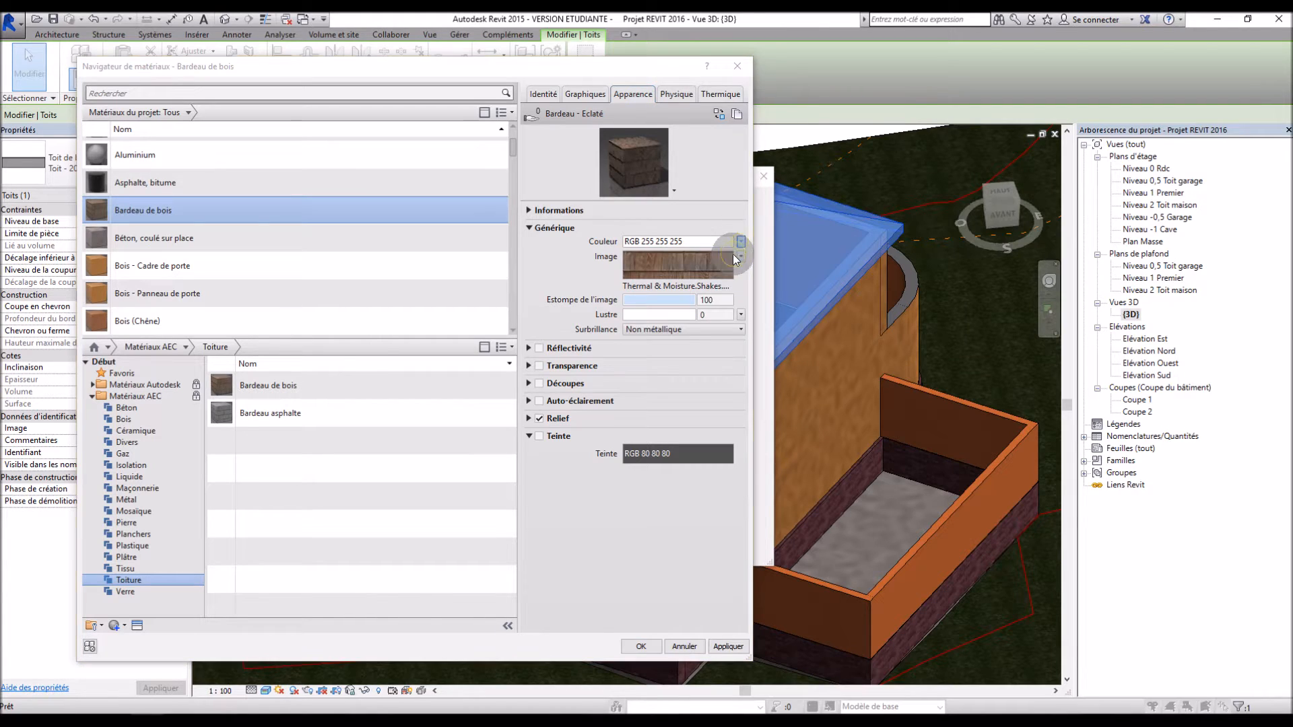
left_click_drag(566, 262, 567, 375)
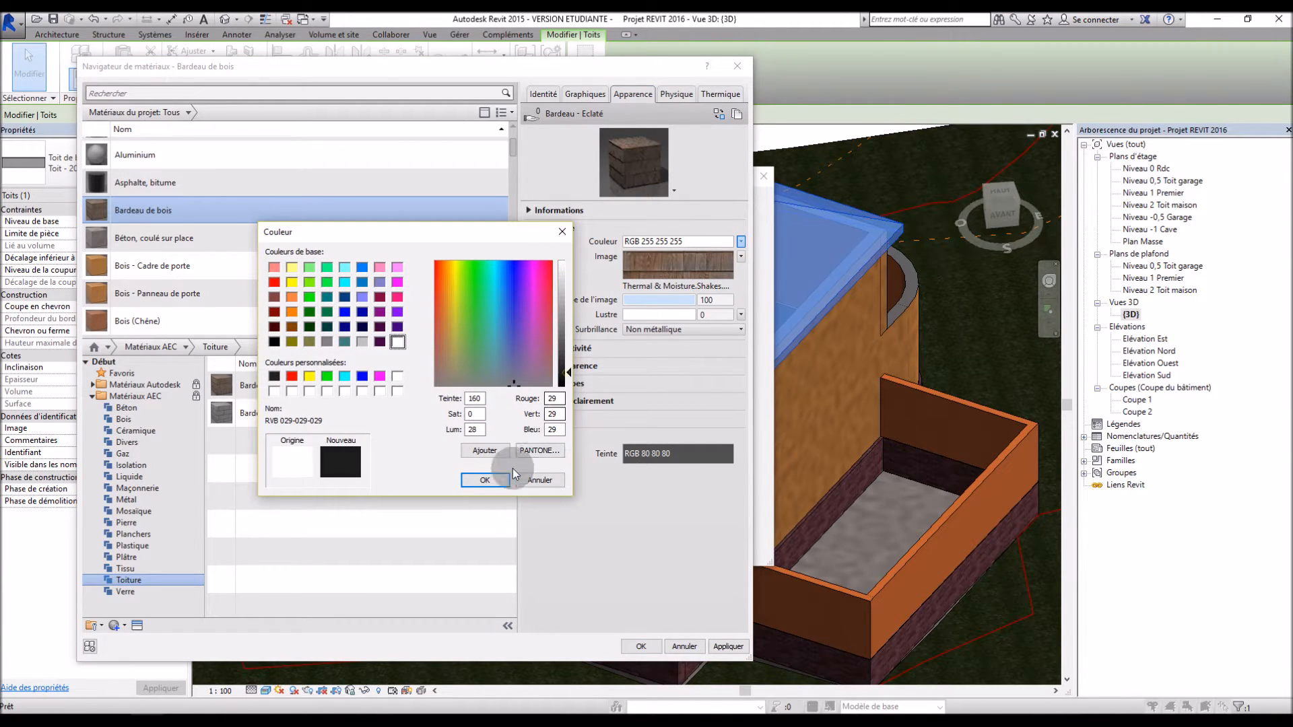
left_click(509, 476)
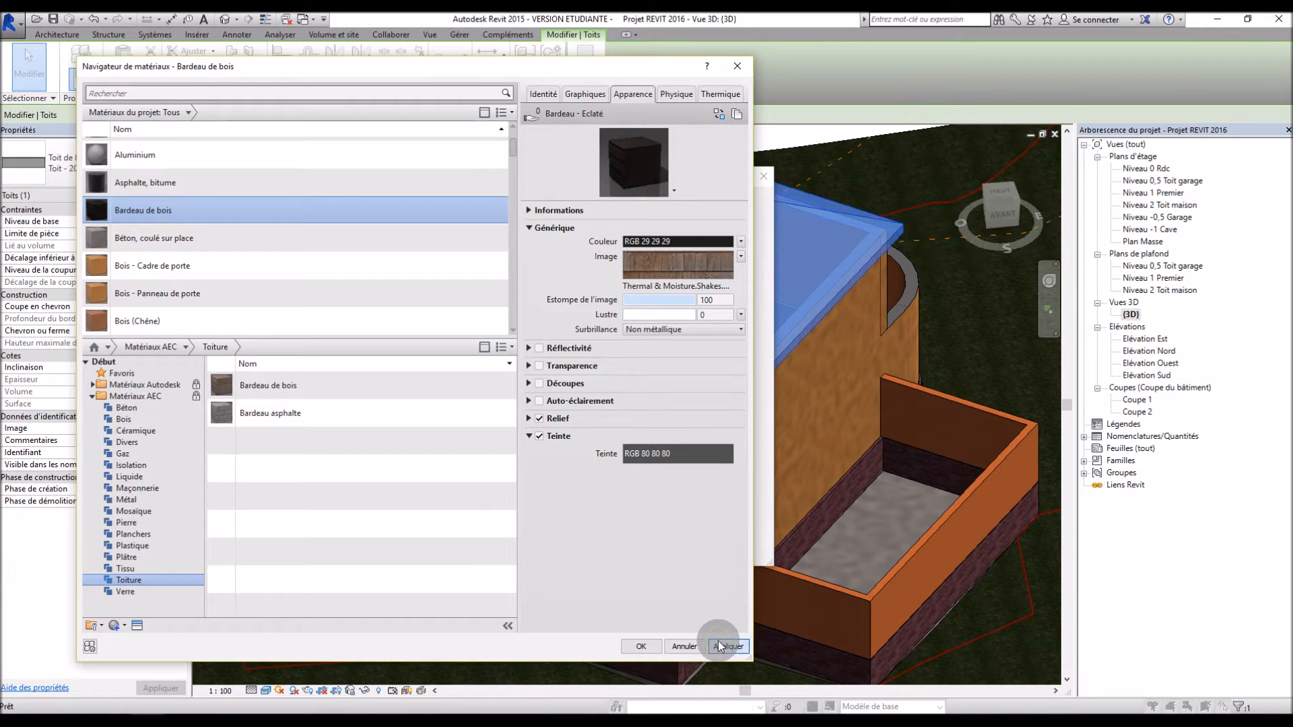
left_click(640, 646)
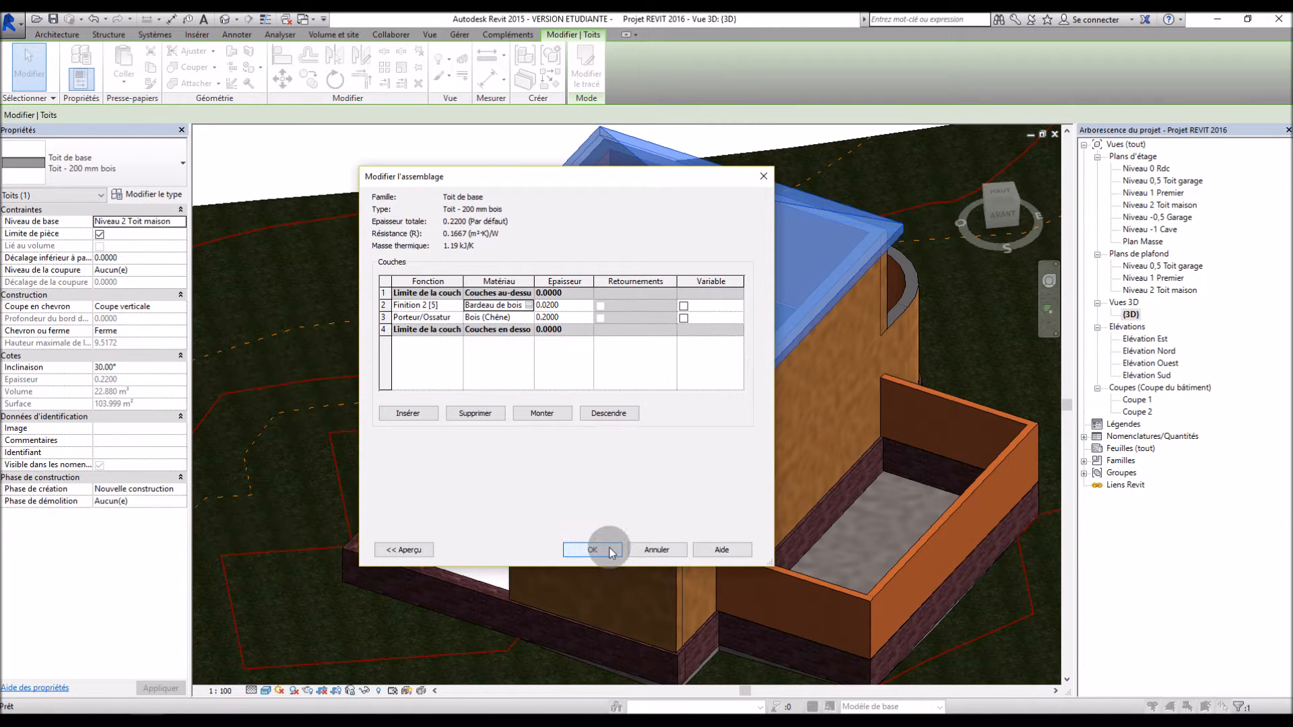
left_click(608, 546)
left_click(734, 550)
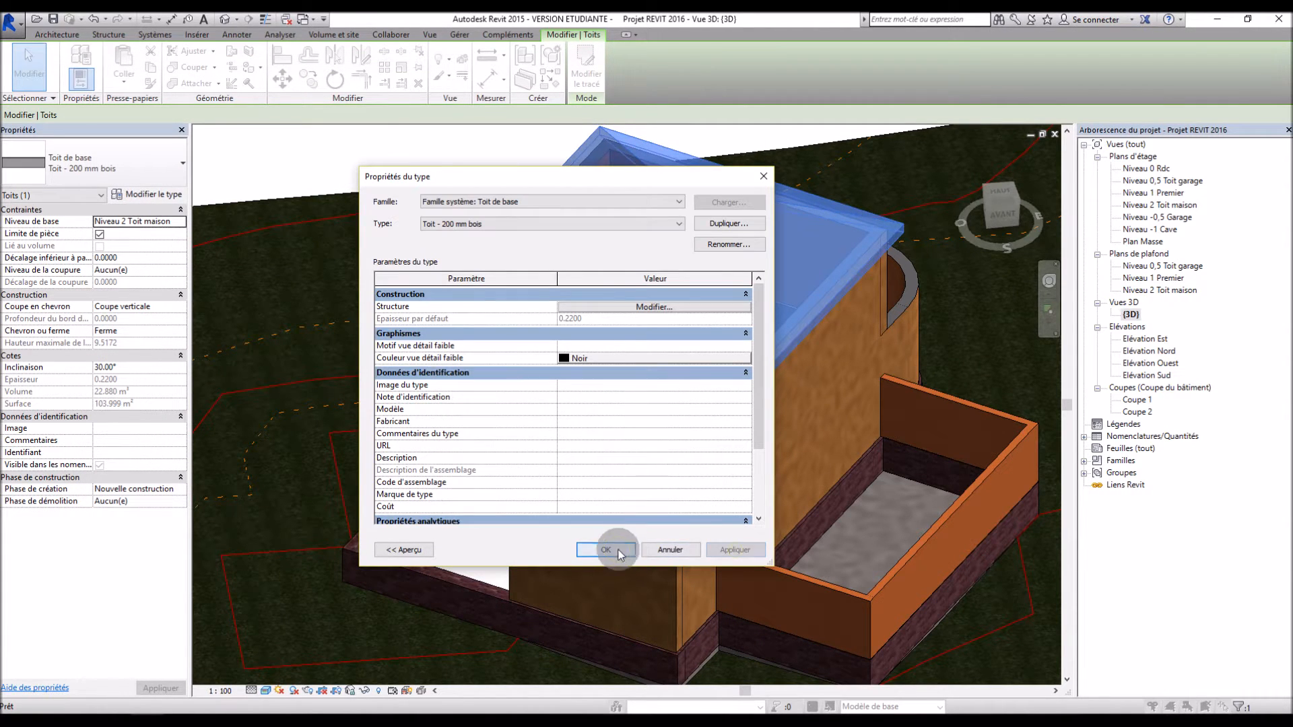
left_click(608, 549)
left_click(399, 163)
Examine the dark shingle finish on the garage and house roofs up close and from several angles in 3D
mouse_move(630, 490)
middle_mouse_down("shift")
mouse_move(625, 440)
mouse_move(628, 507)
middle_mouse_up("shift")
scroll(647, 431, "down", 4)
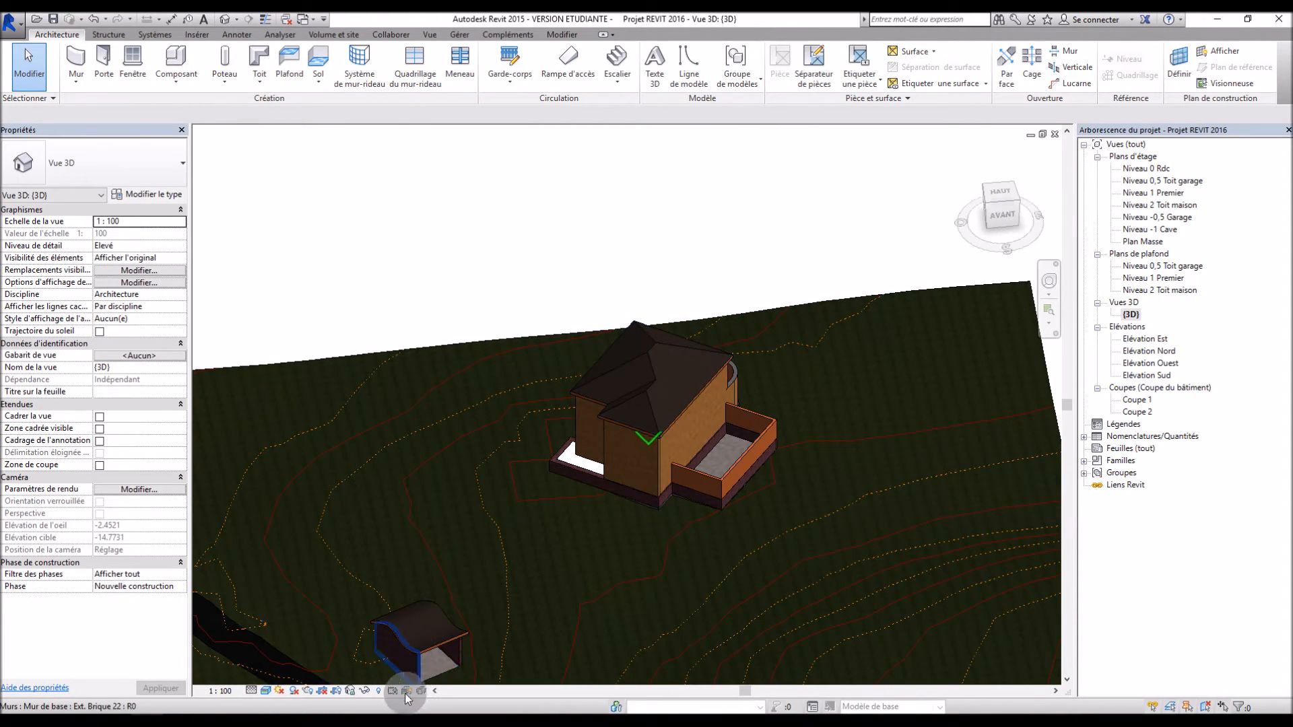
scroll(396, 669, "up", 10)
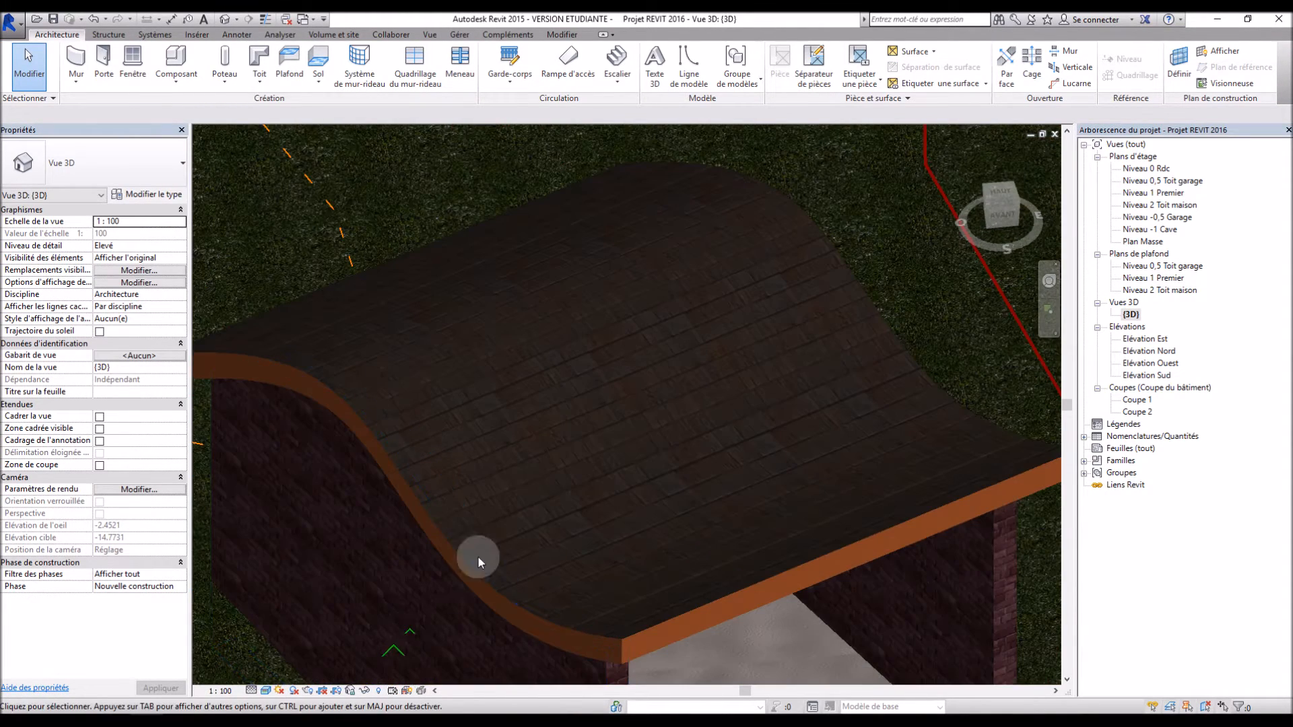
scroll(590, 516, "down", 10)
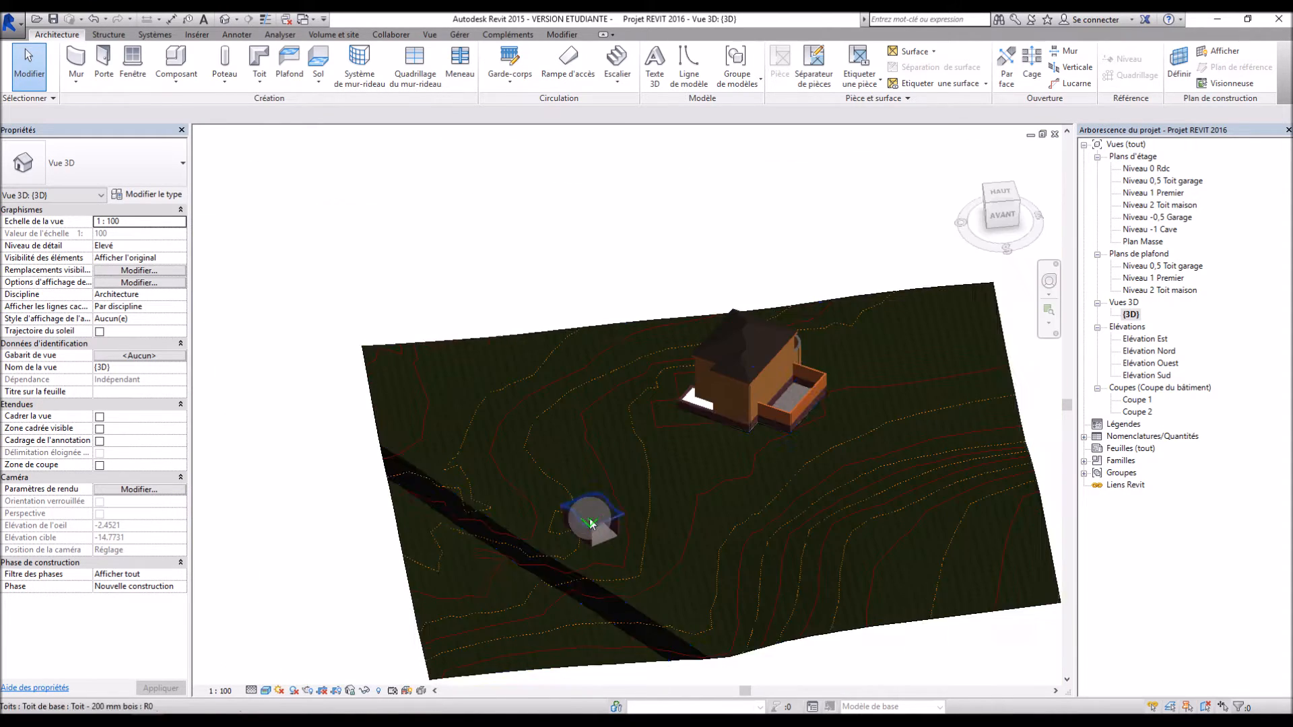
scroll(781, 321, "up", 5)
middle_click_drag(855, 446, 774, 401, "shift")
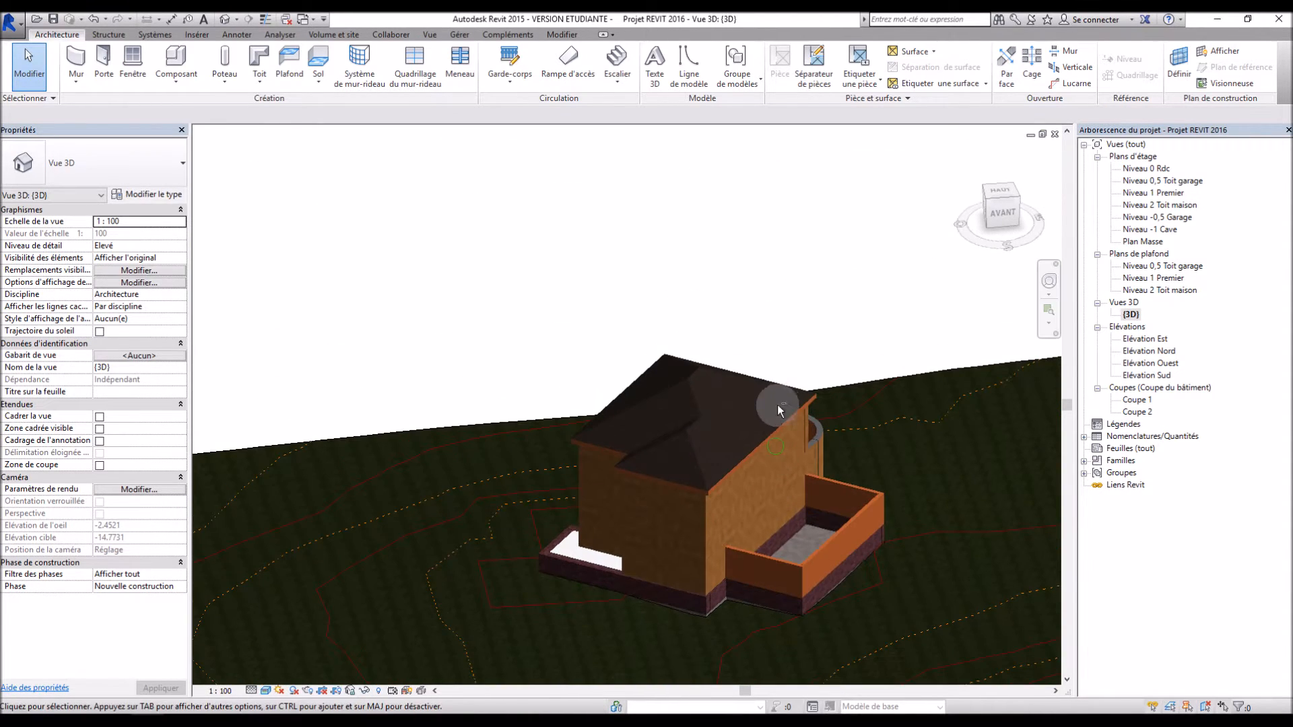
scroll(718, 459, "up", 5)
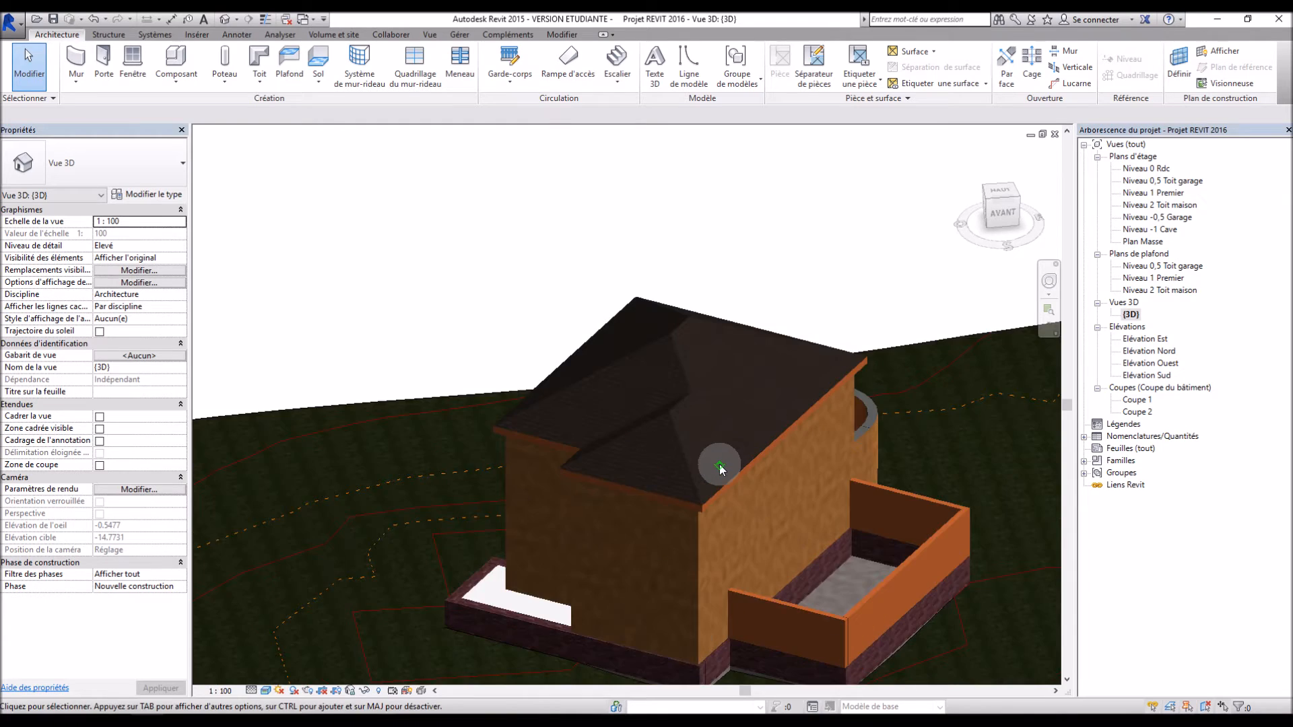
middle_click_drag(763, 532, 750, 474, "shift")
scroll(749, 474, "down", 3)
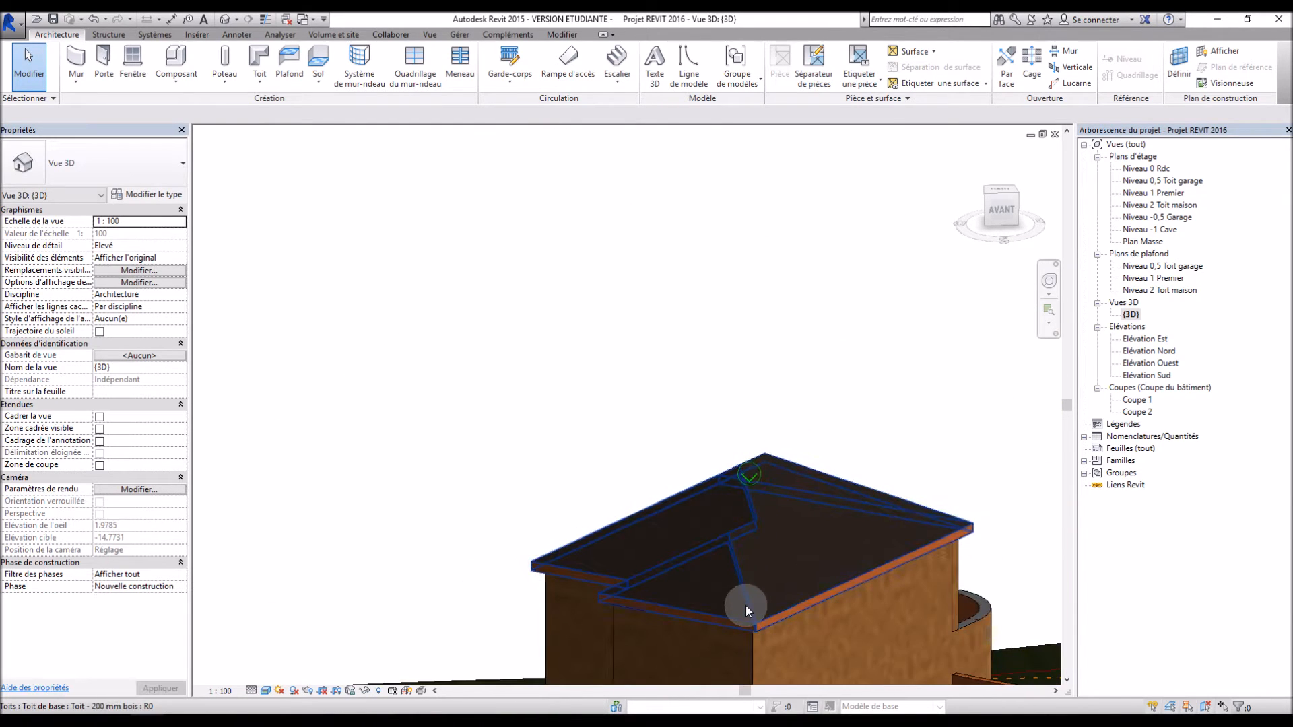
middle_click_drag(753, 540, 773, 612, "shift")
scroll(734, 435, "down", 2)
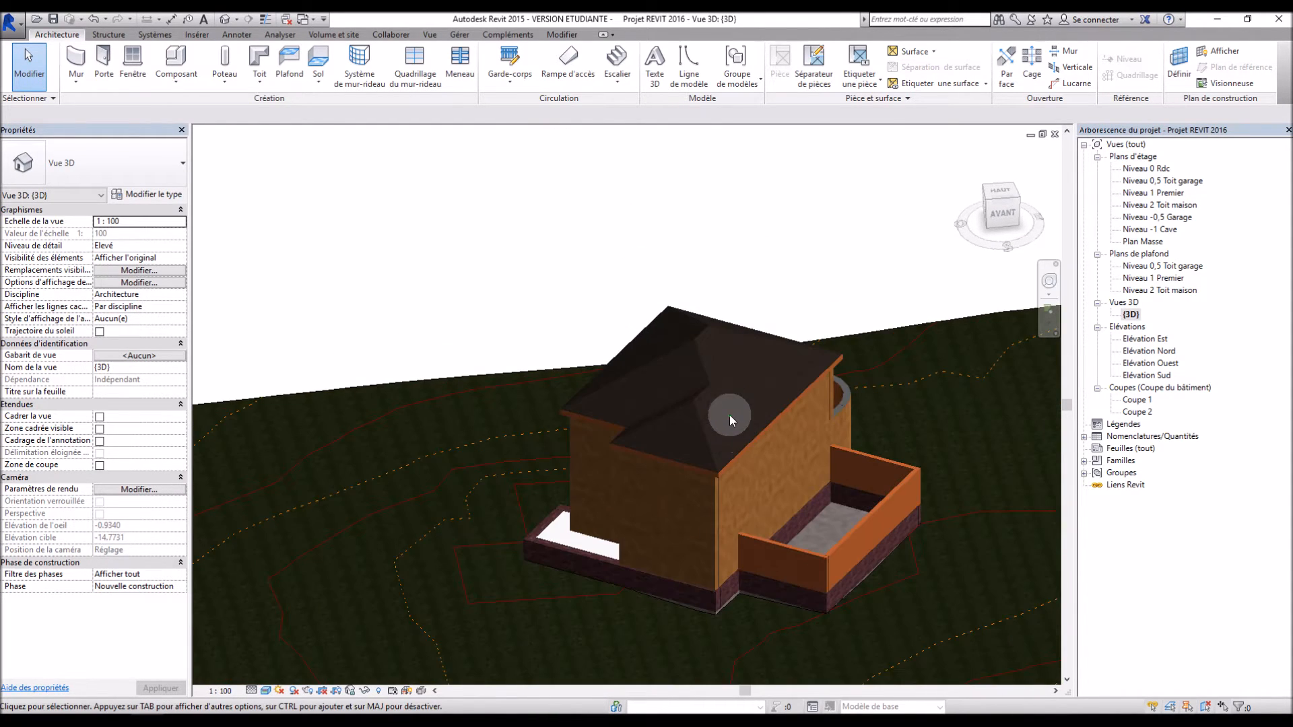
scroll(736, 402, "up", 2)
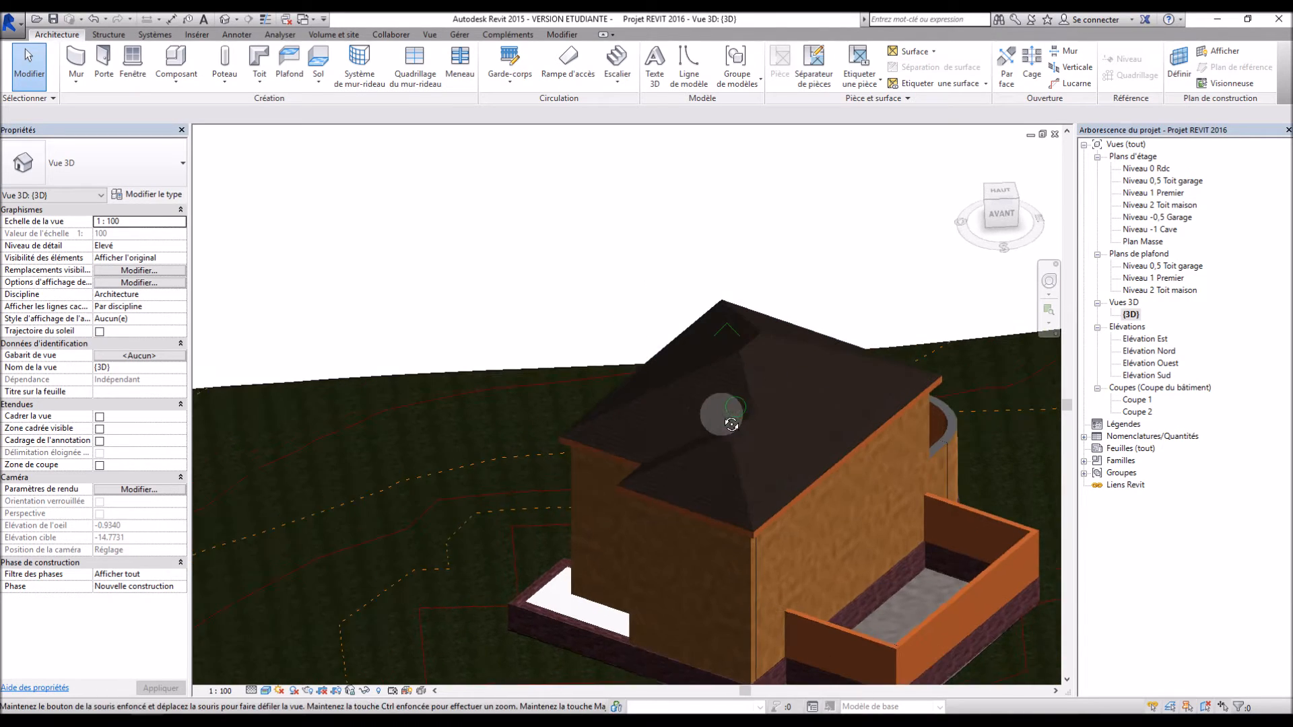
Edit the house roof's footprint, turn off slope definition for the short front edge of the projecting part, and finish the sketch
double_click(665, 496)
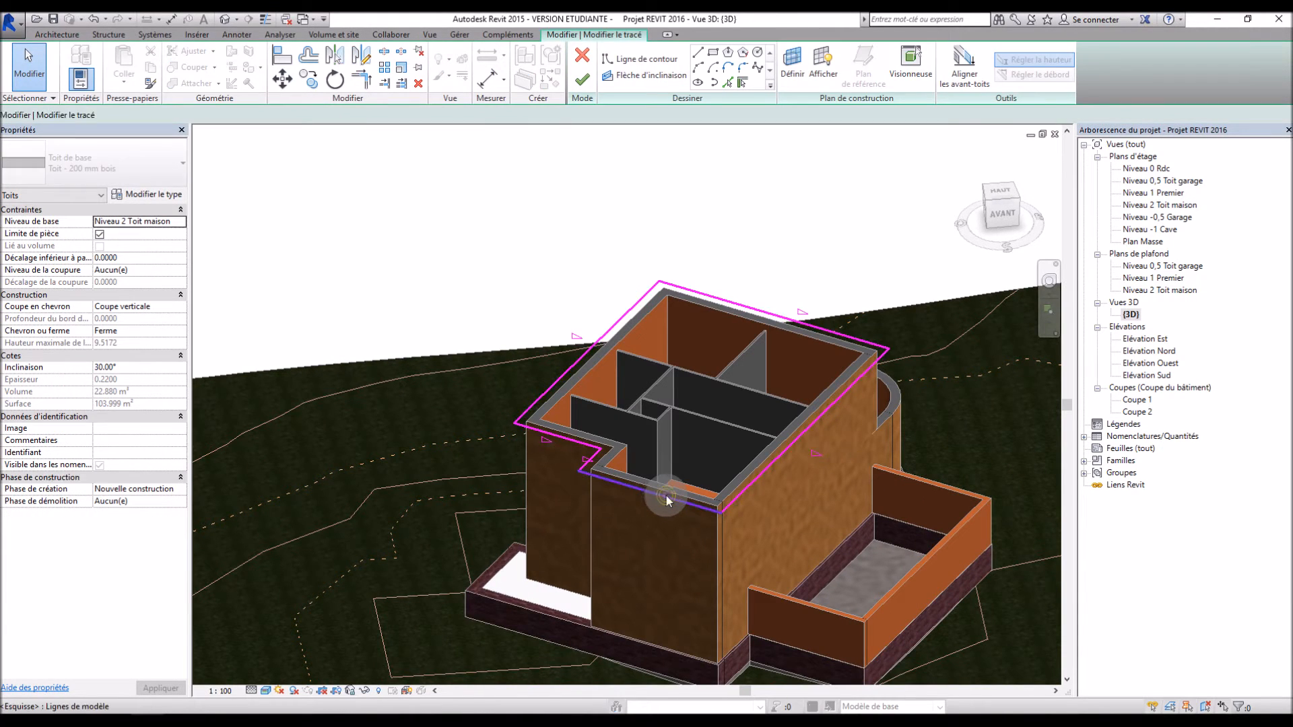
scroll(675, 501, "up", 3)
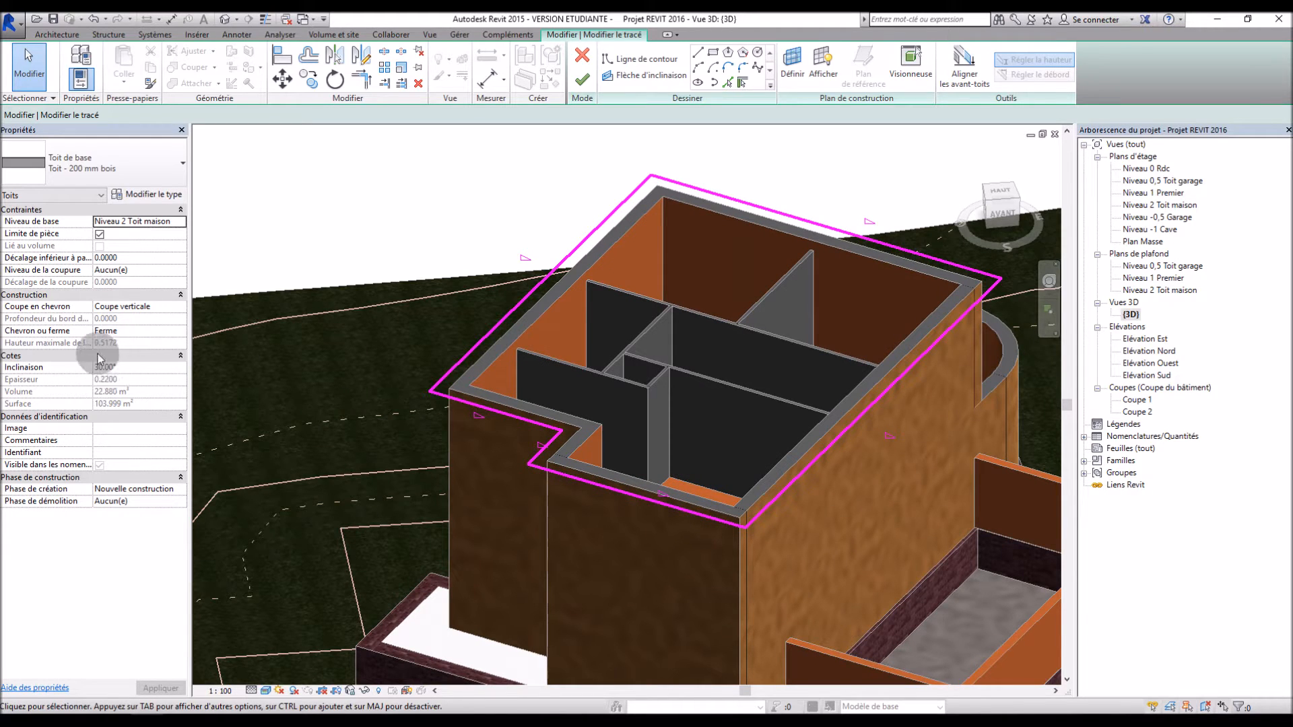
left_click(615, 493)
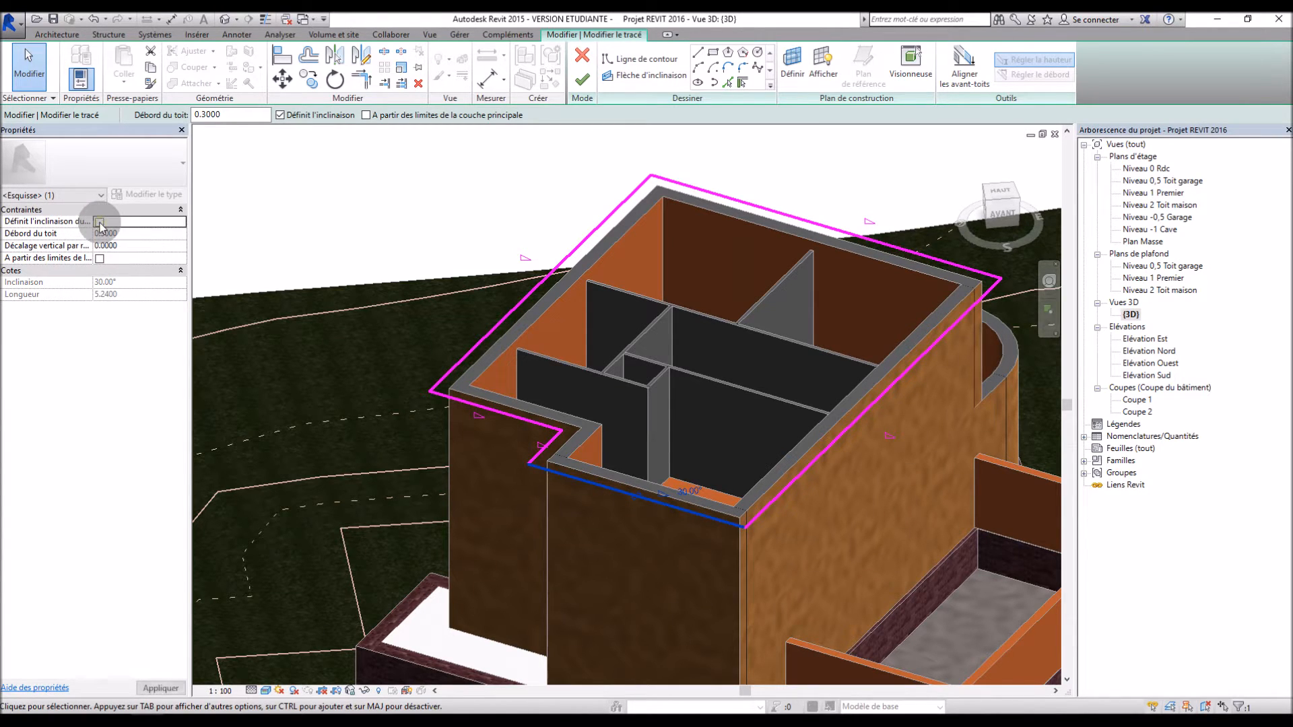
left_click(582, 79)
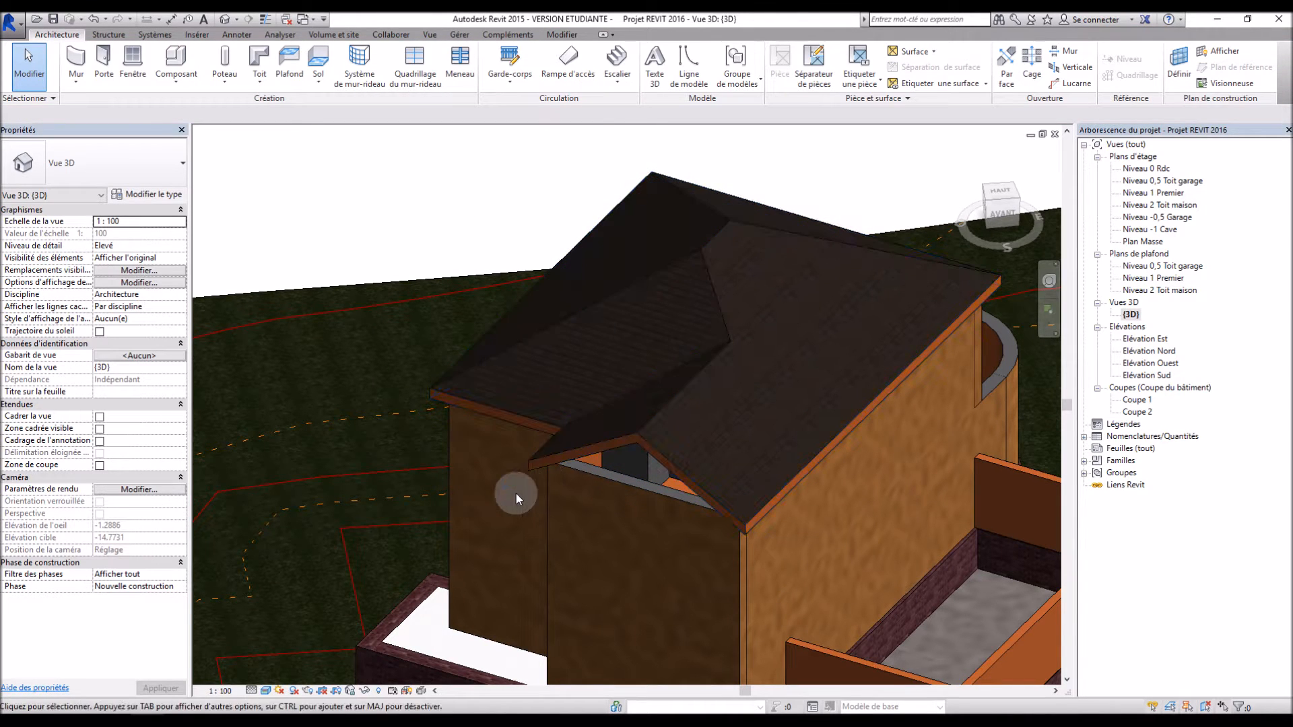
Edit the roof footprint again, make the short front edge slope-defining with a 0° inclination, and finish the sketch
double_click(637, 437)
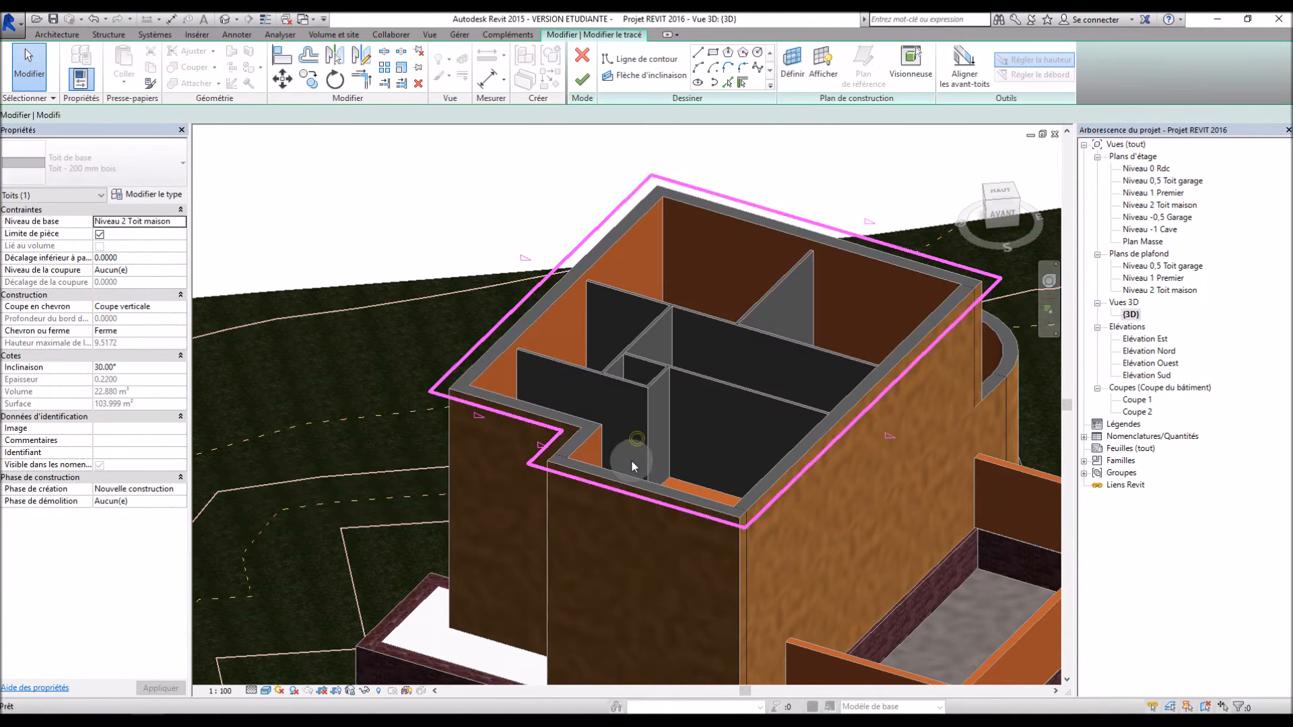
left_click(614, 487)
left_click(100, 223)
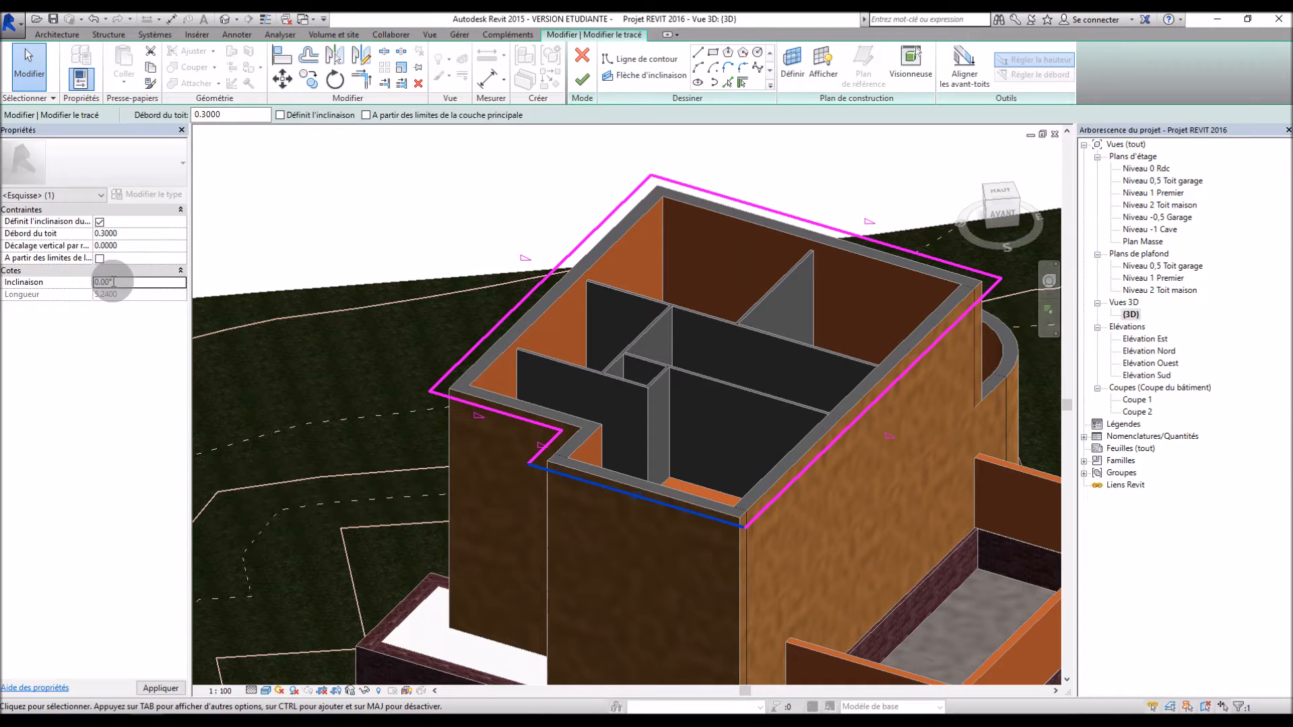
left_click(173, 684)
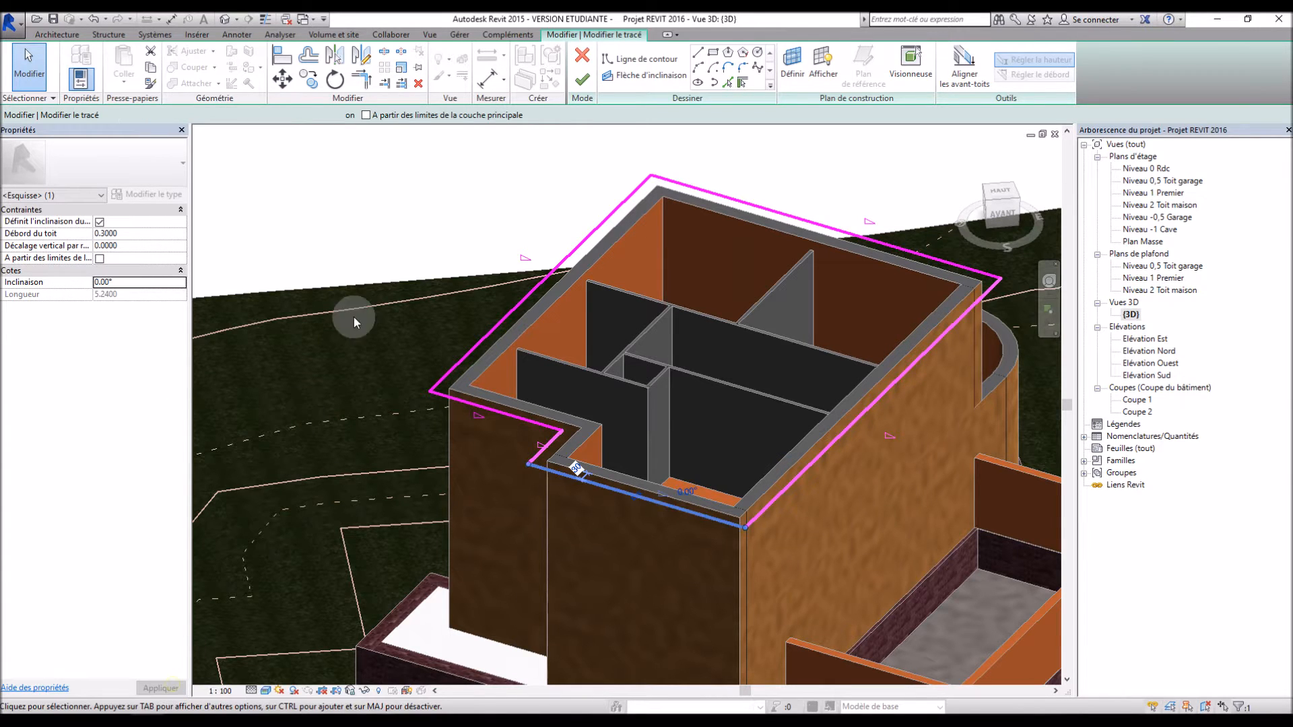
left_click(583, 81)
left_click(433, 166)
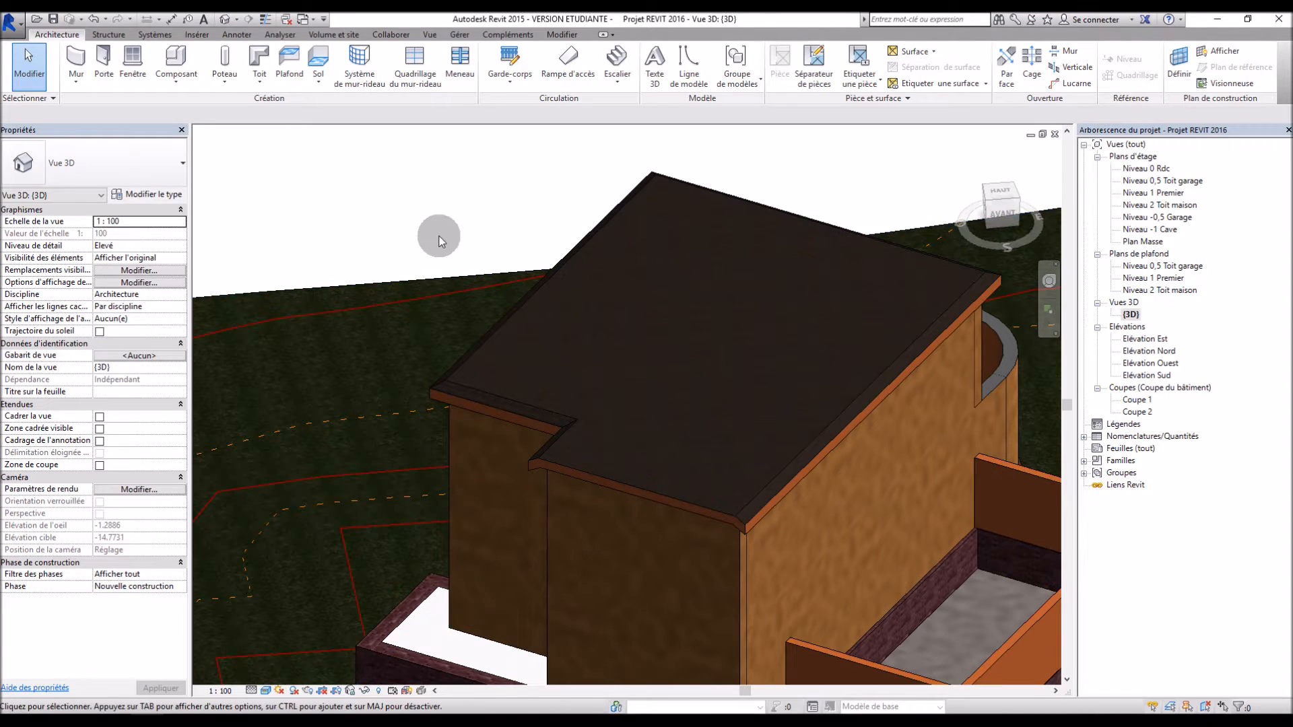
Reopen the roof footprint, set the short front edge's inclination to 30°, turn off its slope definition, and finish the sketch
double_click(586, 471)
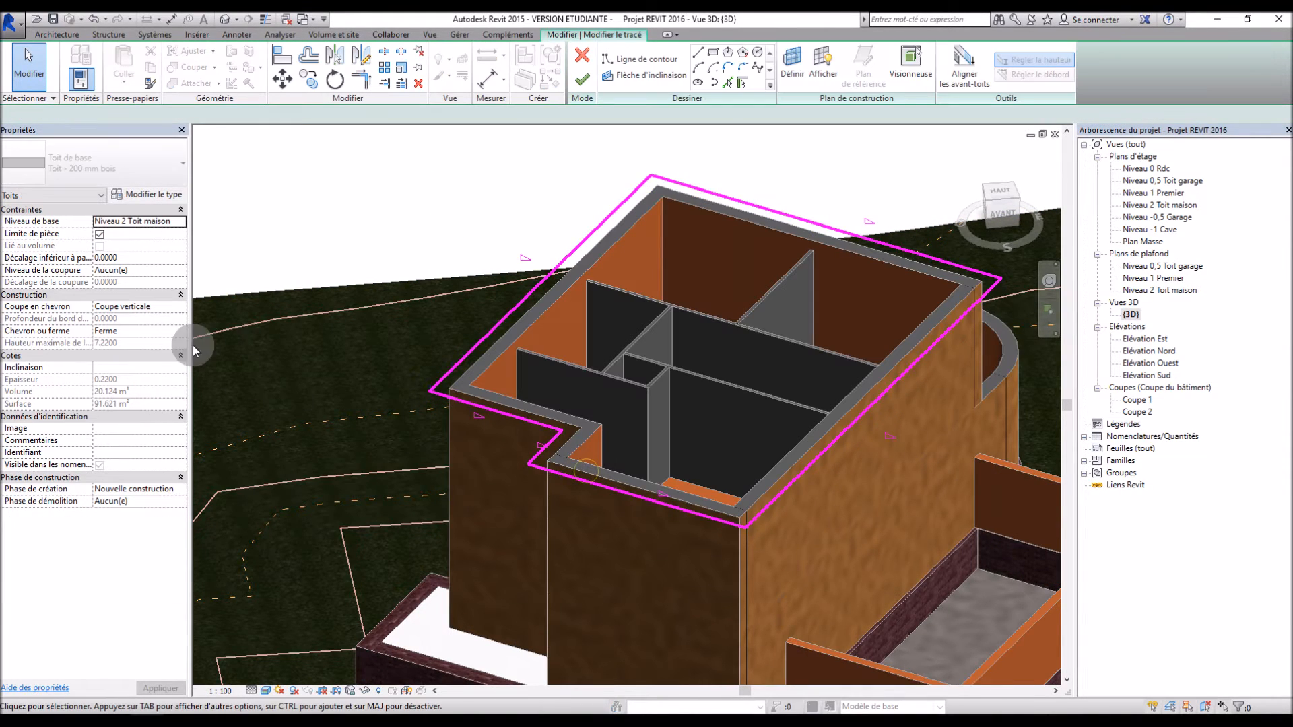
left_click(566, 483)
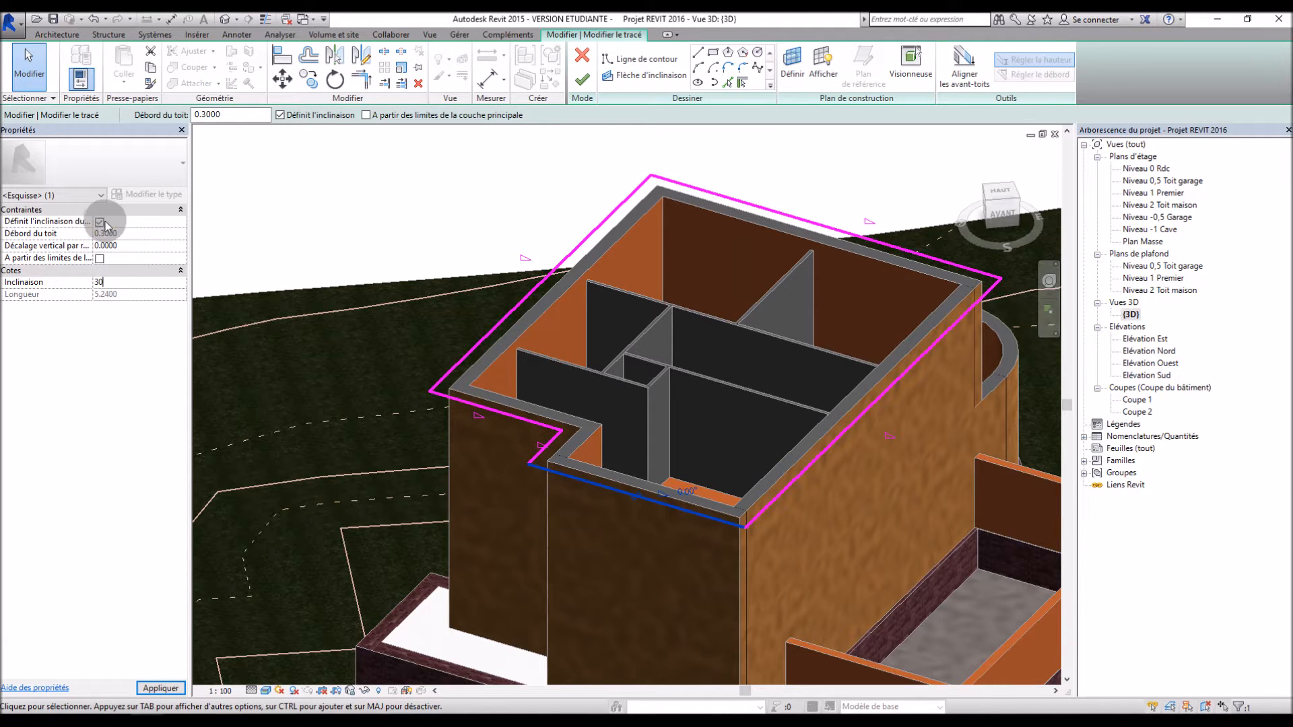
left_click(583, 80)
left_click(466, 182)
Attach the top of the exterior wall below the open front gable to the house roof
mouse_move(680, 495)
middle_mouse_down("shift")
mouse_move(701, 440)
mouse_move(687, 480)
middle_mouse_up("shift")
left_click(607, 518)
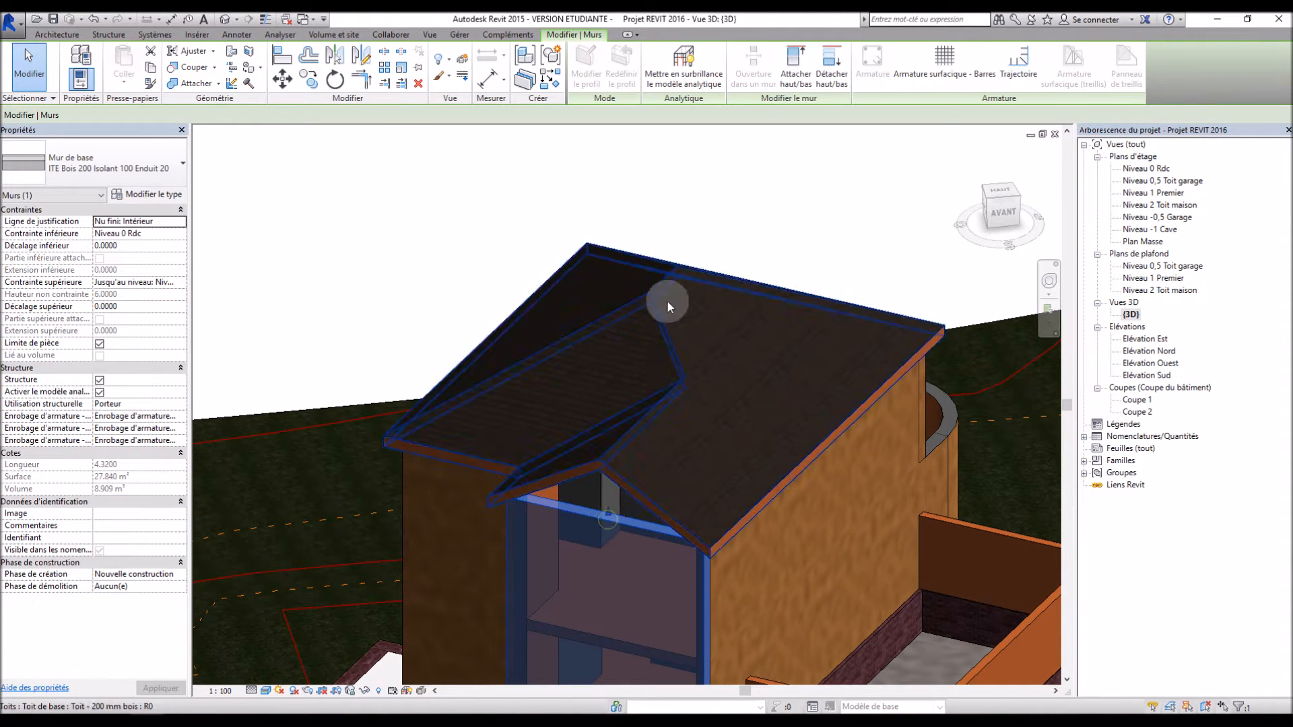
left_click(795, 79)
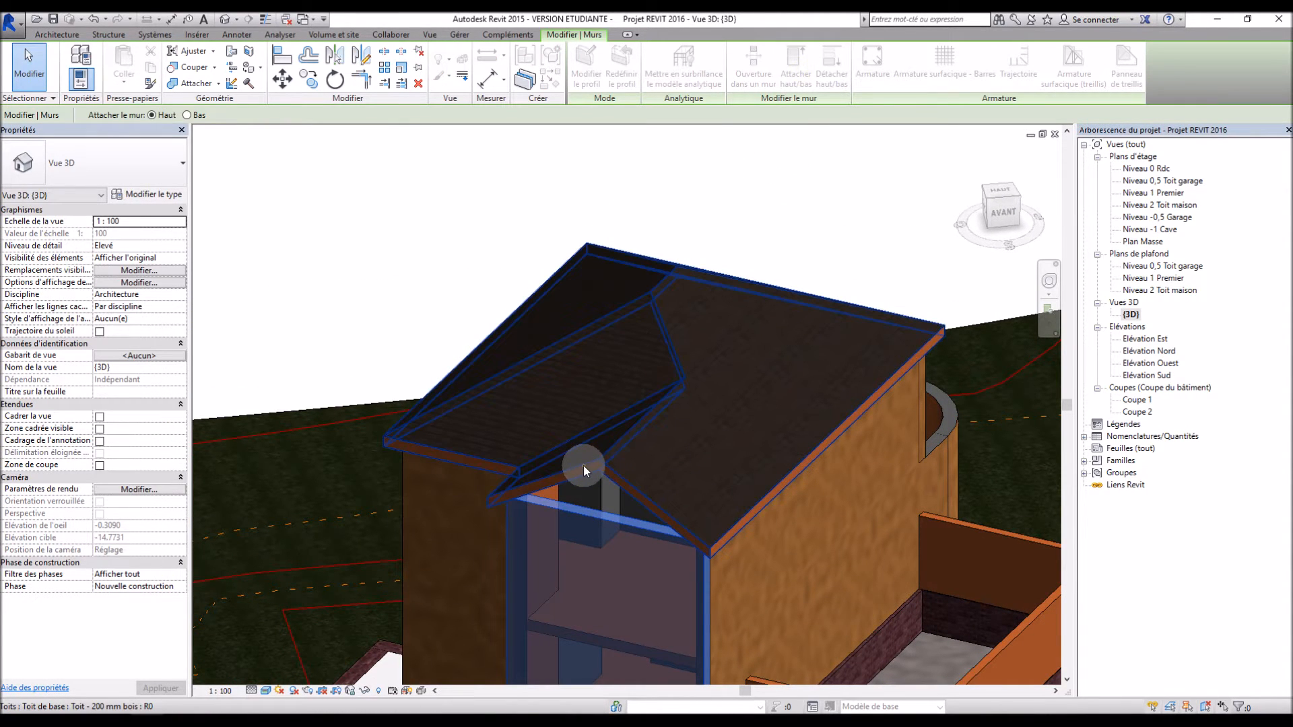
left_click(583, 471)
left_click(784, 182)
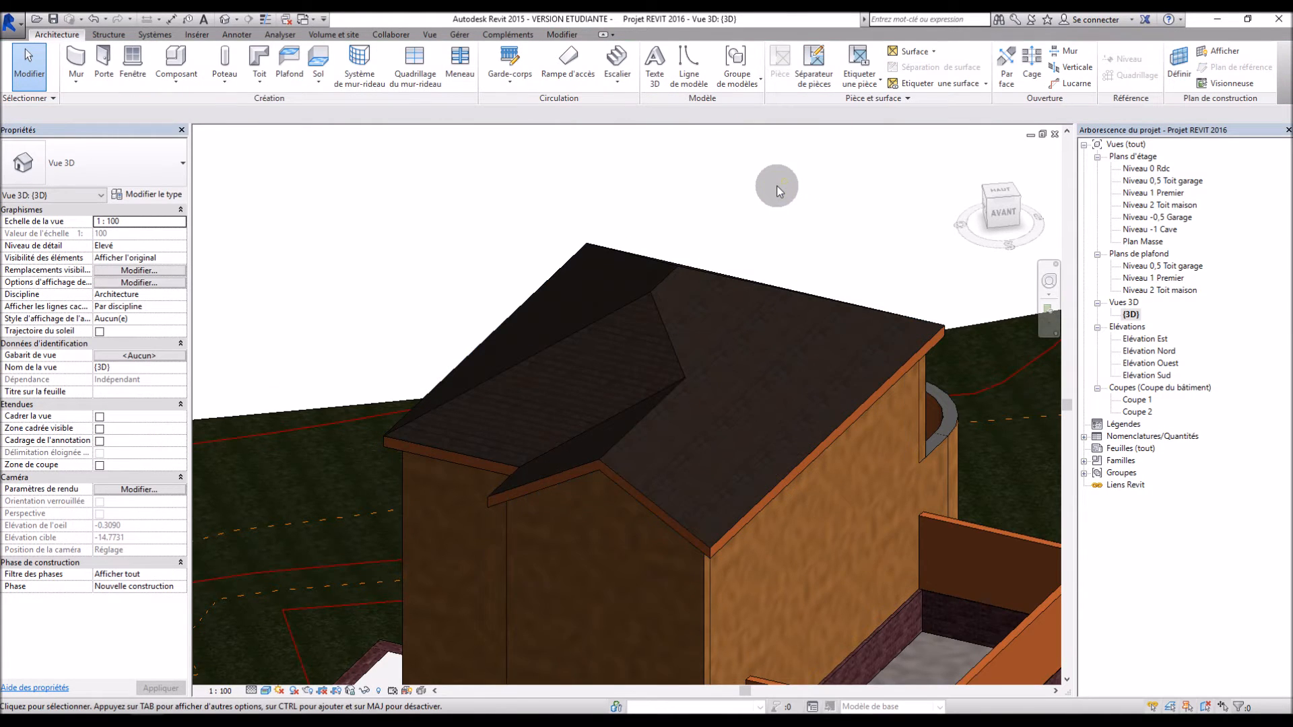
Examine the house's front gable and its junction with the roof from several angles and distances in 3D
scroll(776, 184, "down", 2)
middle_click_drag(841, 366, 786, 476, "shift")
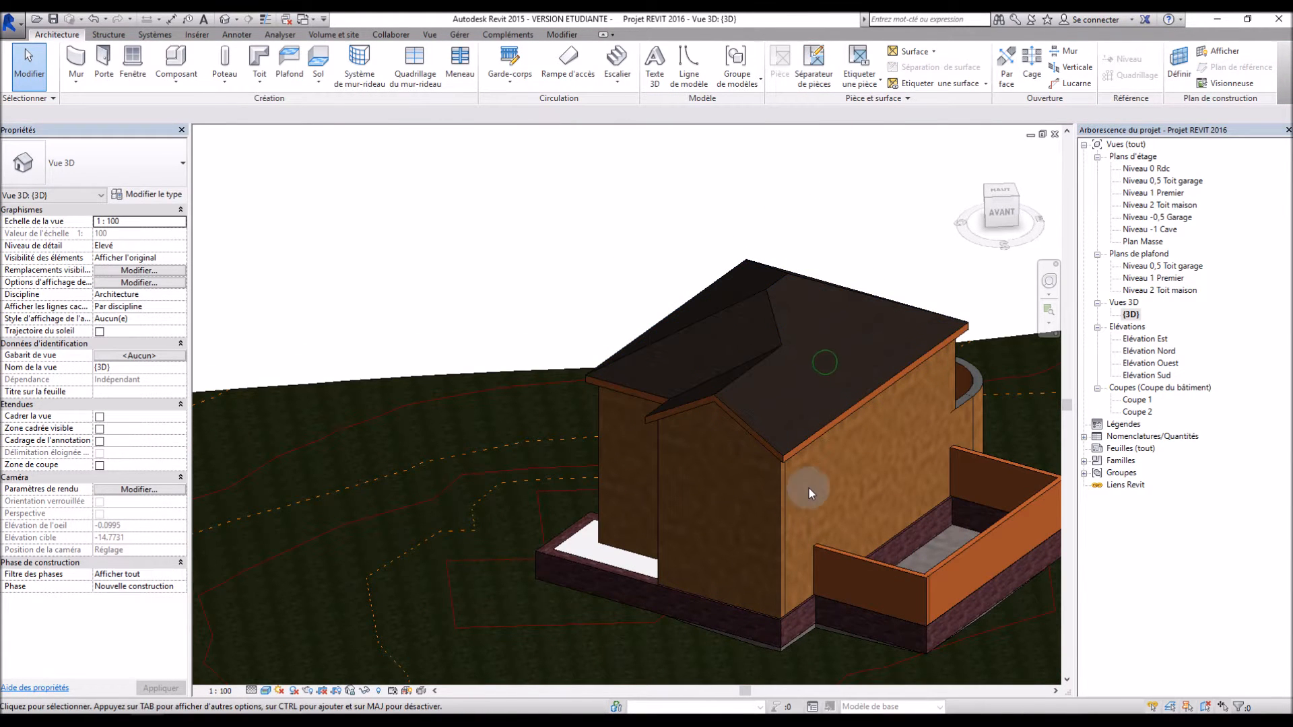
scroll(900, 419, "up", 2)
middle_click_drag(899, 419, 884, 392, "shift")
scroll(398, 558, "up", 3)
middle_click_drag(482, 538, 726, 524, "shift")
scroll(482, 543, "down", 5)
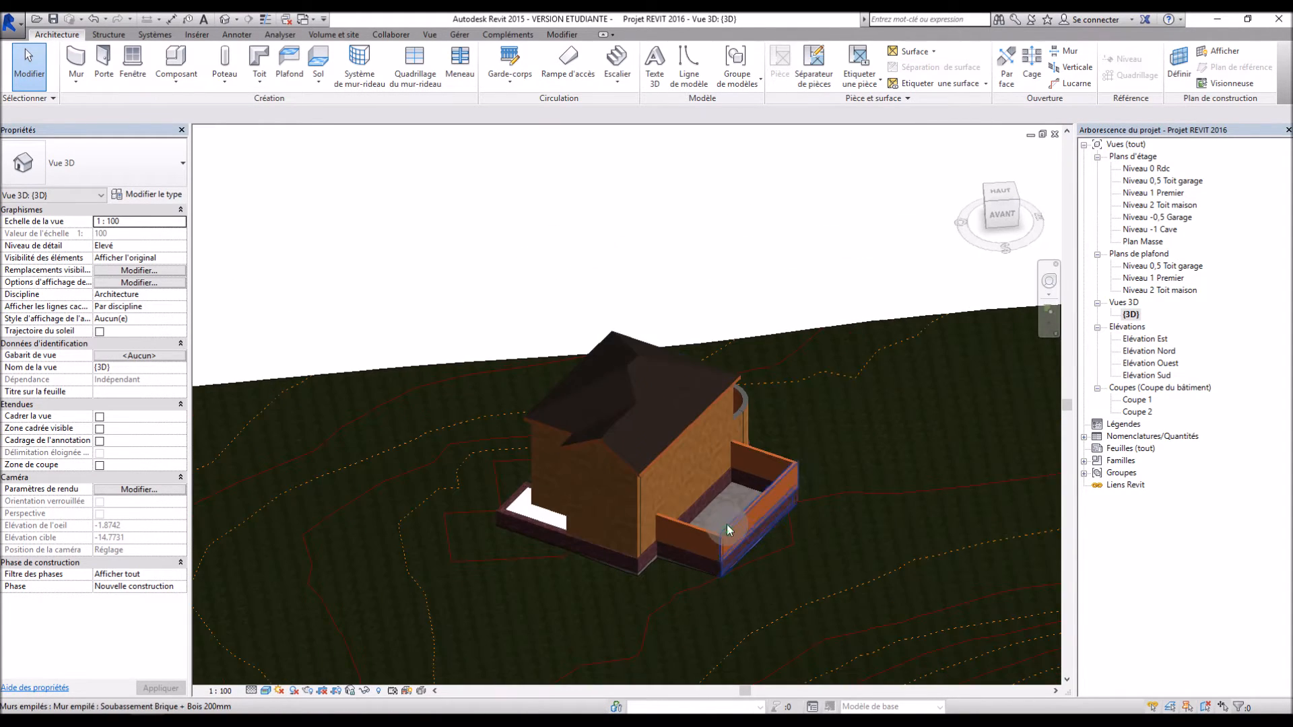
scroll(634, 369, "up", 3)
scroll(579, 525, "down", 5)
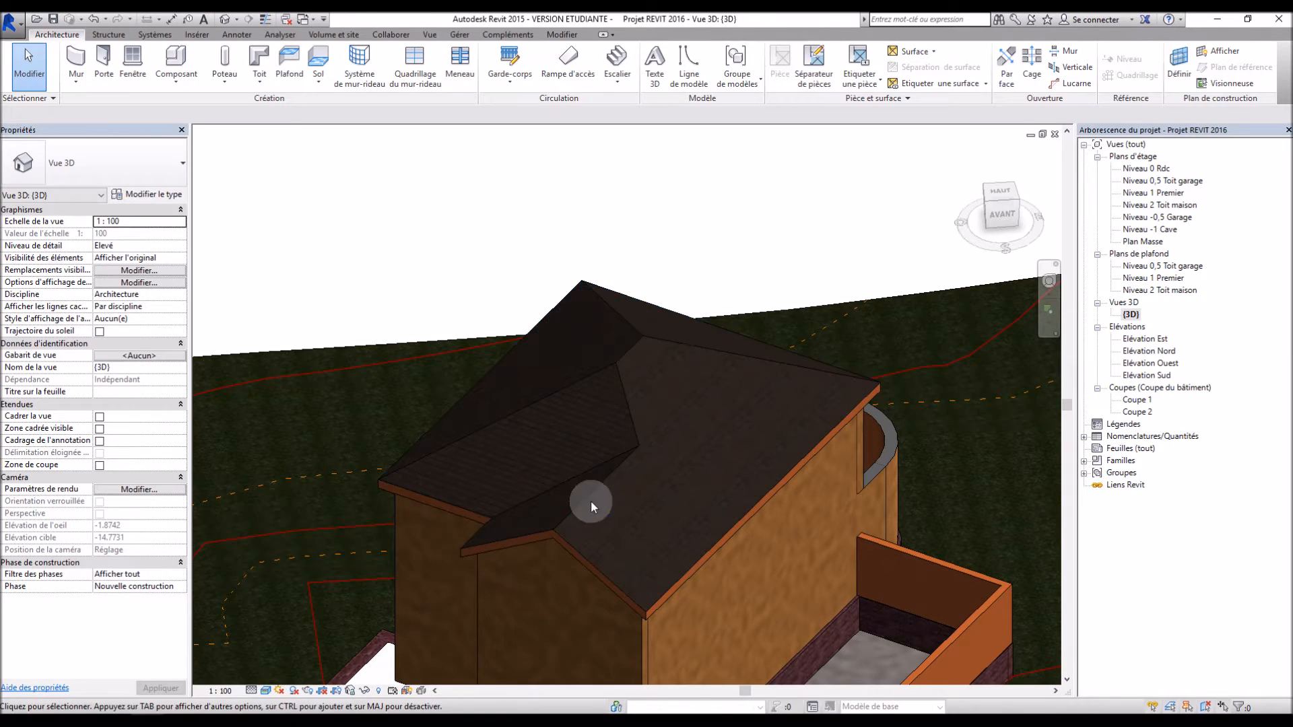
Reopen the house roof footprint, make the short front gable edge slope-defining again, and finish the sketch
scroll(749, 264, "up", 4)
double_click(750, 264)
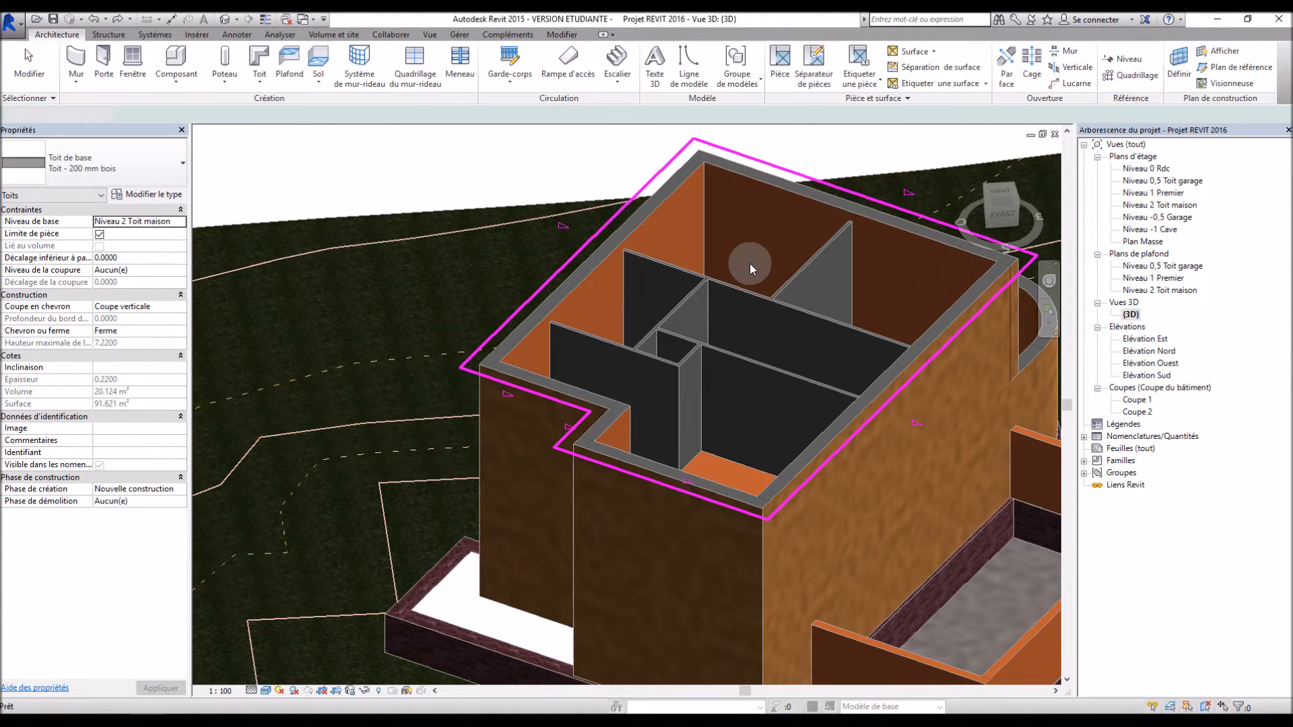
double_click(746, 268)
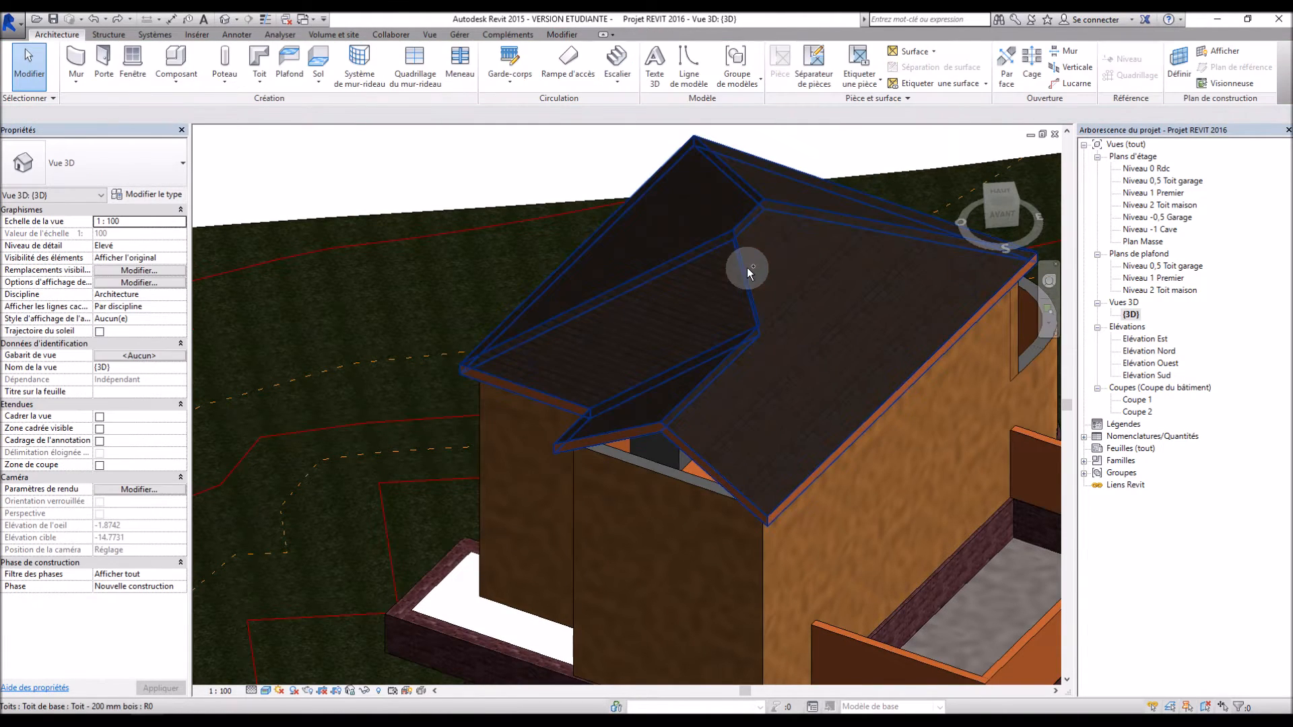
double_click(746, 268)
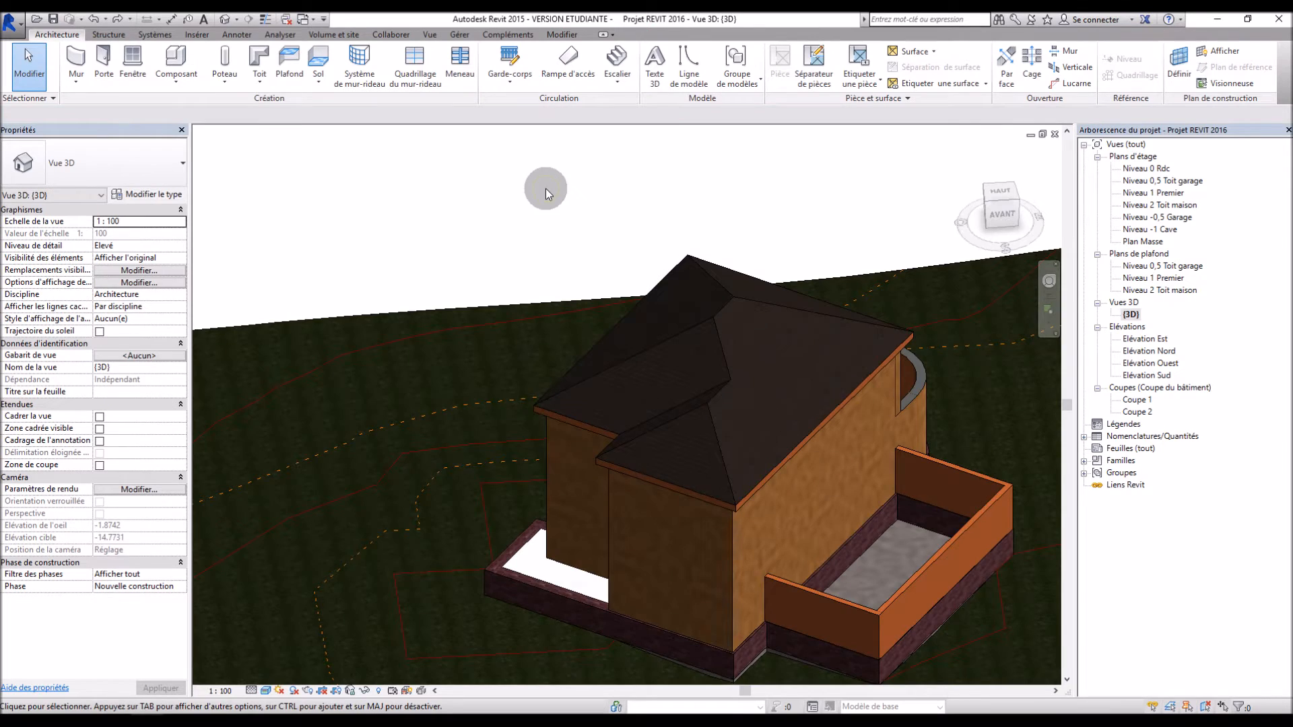
In the Niveau 0,5 Toit garage plan, start a footprint roof with slope-defining edges outside the annex's three outer walls, using a 0.3000 overhang
scroll(557, 245, "down", 2)
mouse_move(833, 477)
middle_mouse_down("shift")
mouse_move(864, 450)
mouse_move(846, 479)
mouse_move(819, 488)
middle_mouse_up("shift")
scroll(861, 444, "up", 5)
scroll(875, 303, "down", 5)
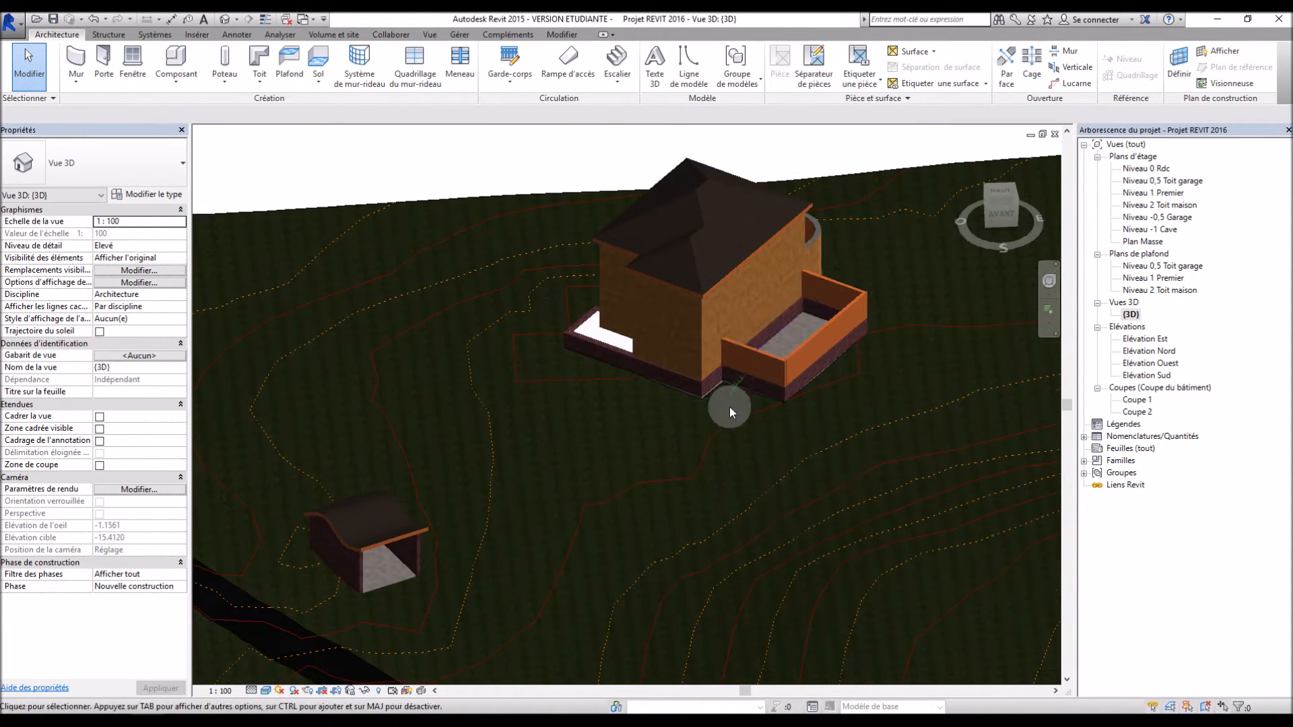
double_click(1163, 183)
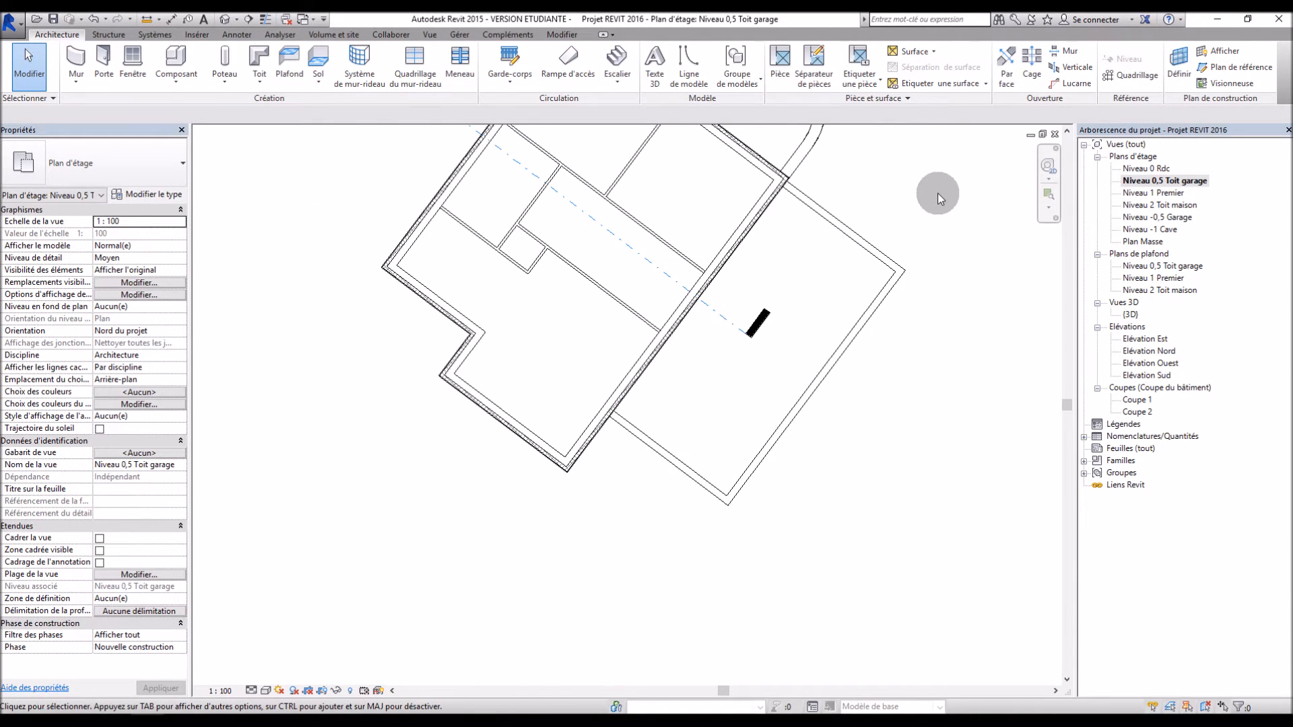
scroll(937, 194, "up", 2)
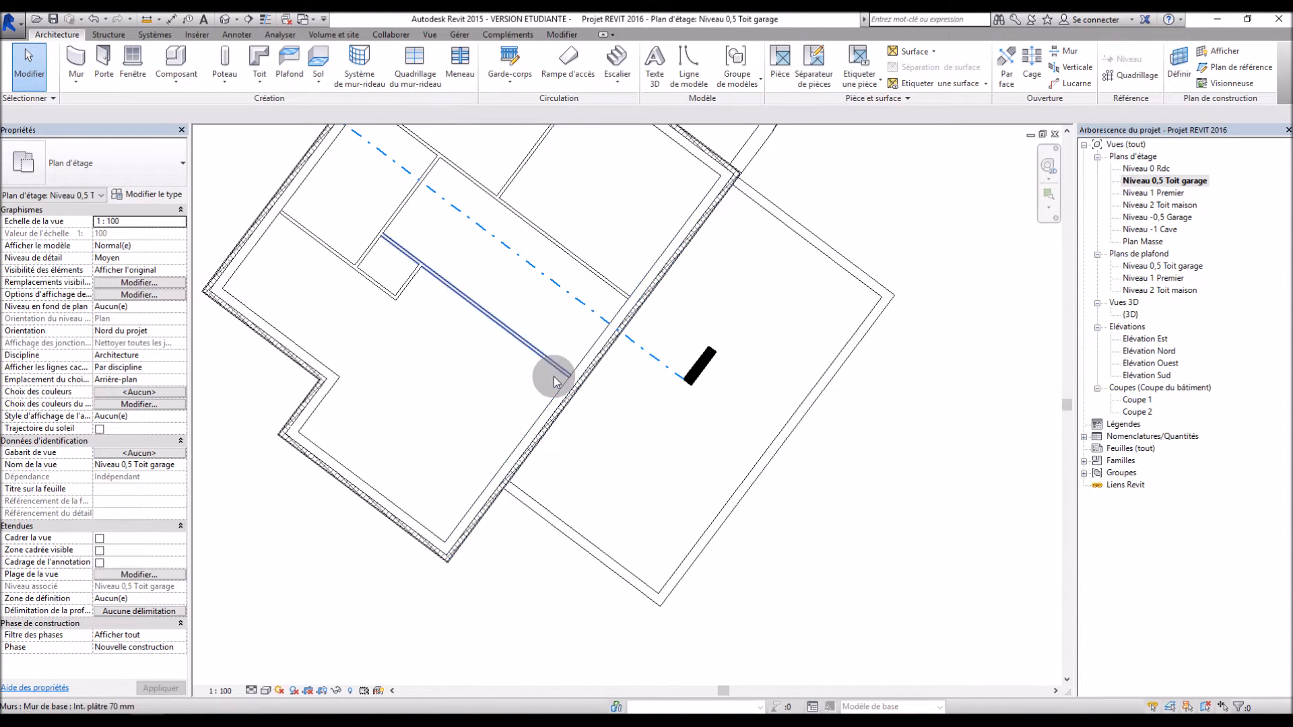
left_click(273, 82)
left_click(286, 128)
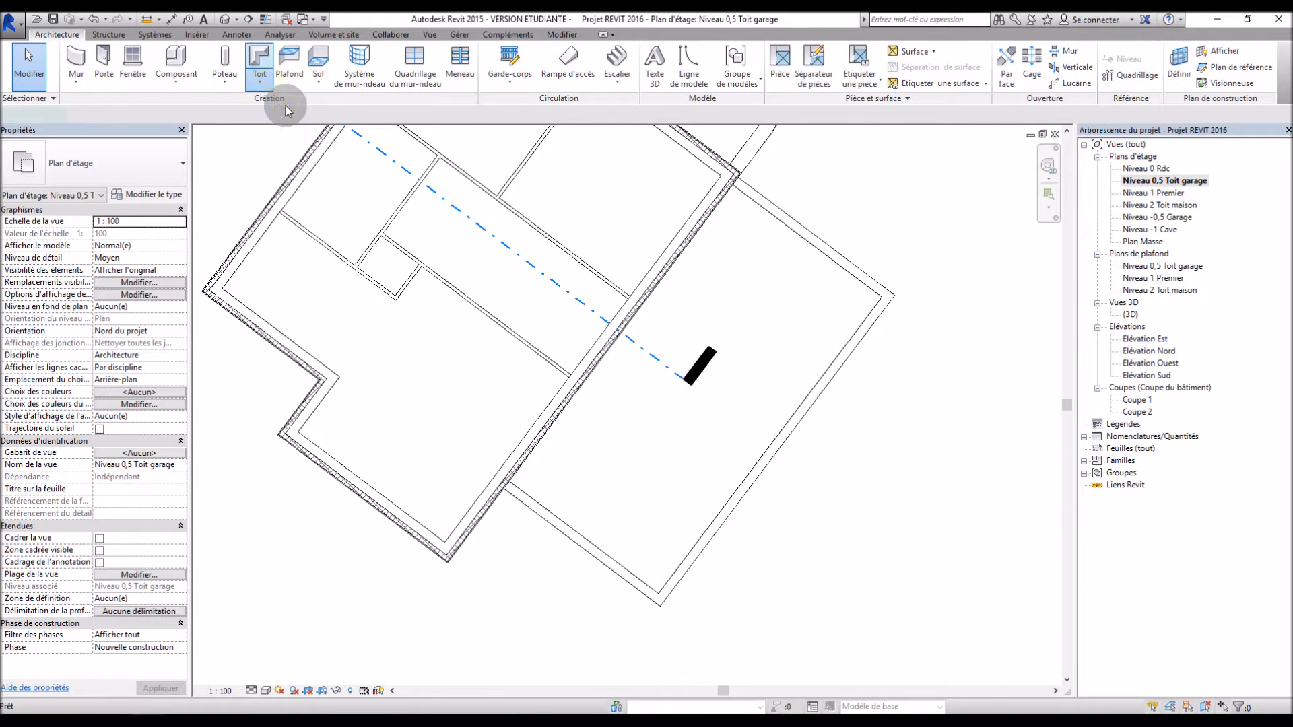
left_click(570, 548)
left_click(789, 394)
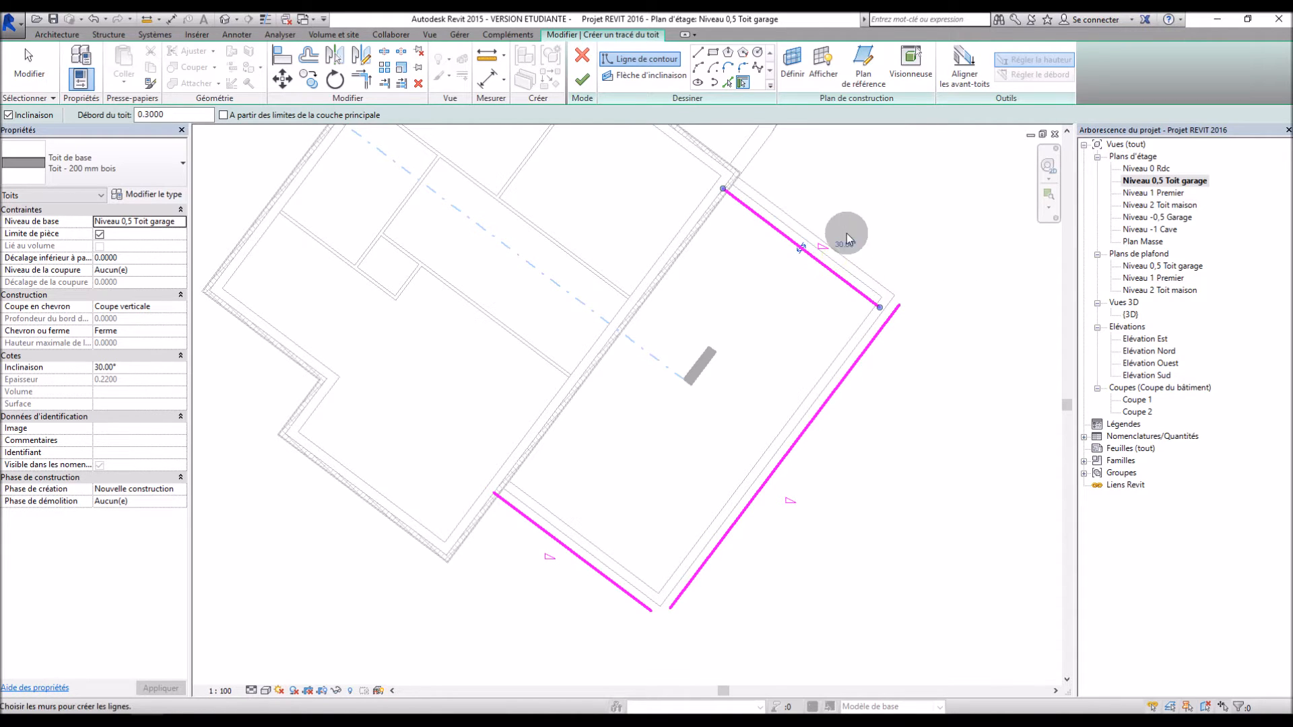
left_click(801, 246)
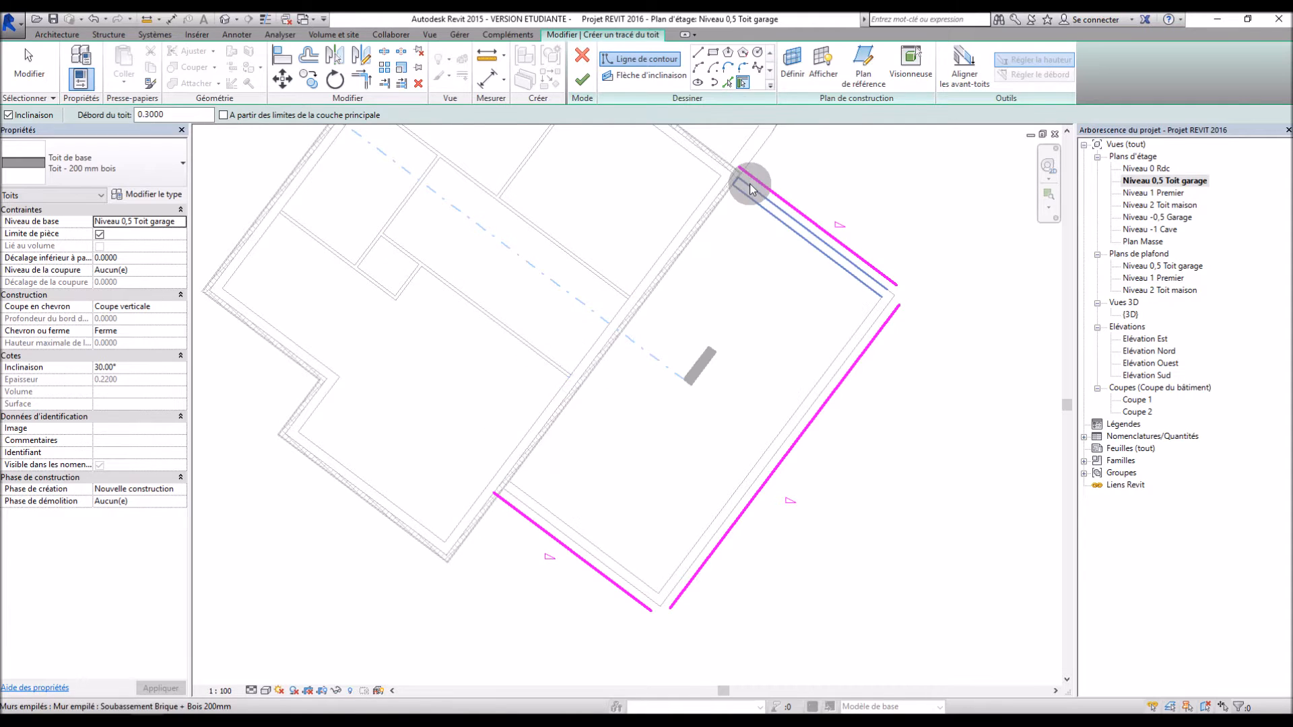
key("Escape")
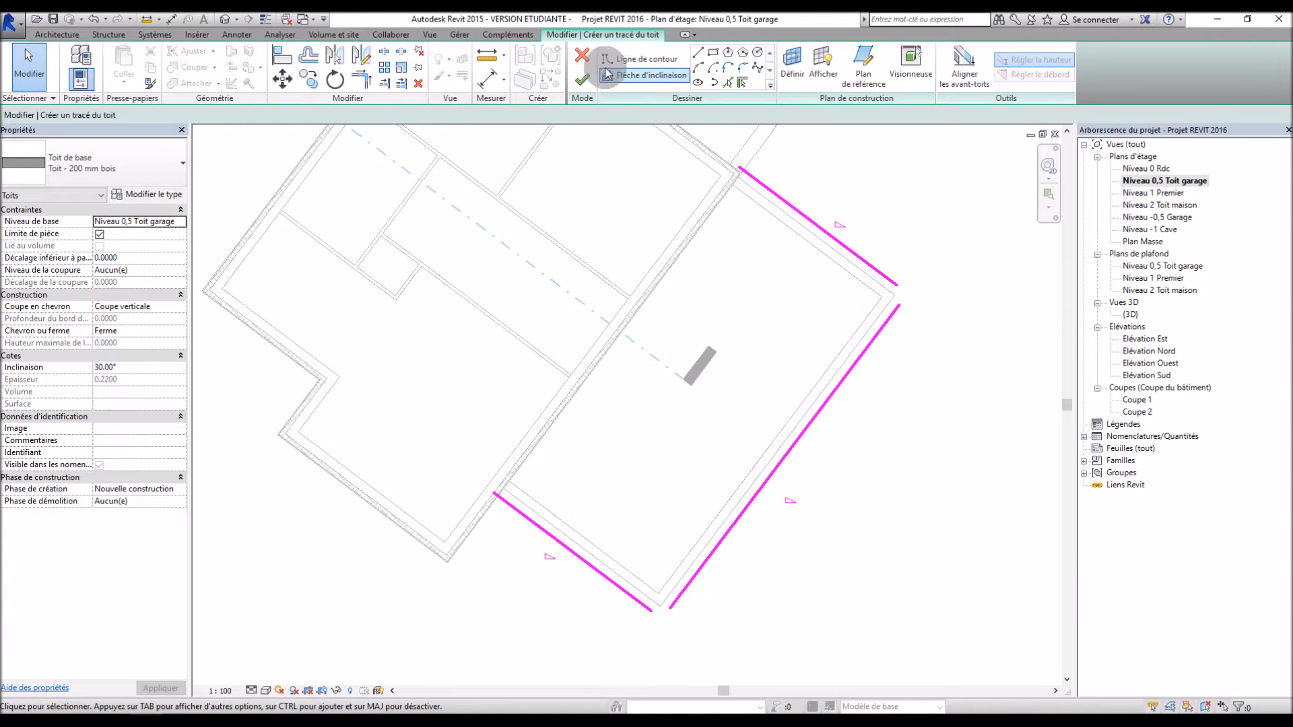
Draw a straight boundary line along the house wall, joining the house-side ends of the annex roof's two short edges
left_click(698, 53)
scroll(779, 228, "up", 2)
scroll(777, 235, "down", 2)
scroll(774, 229, "up", 2)
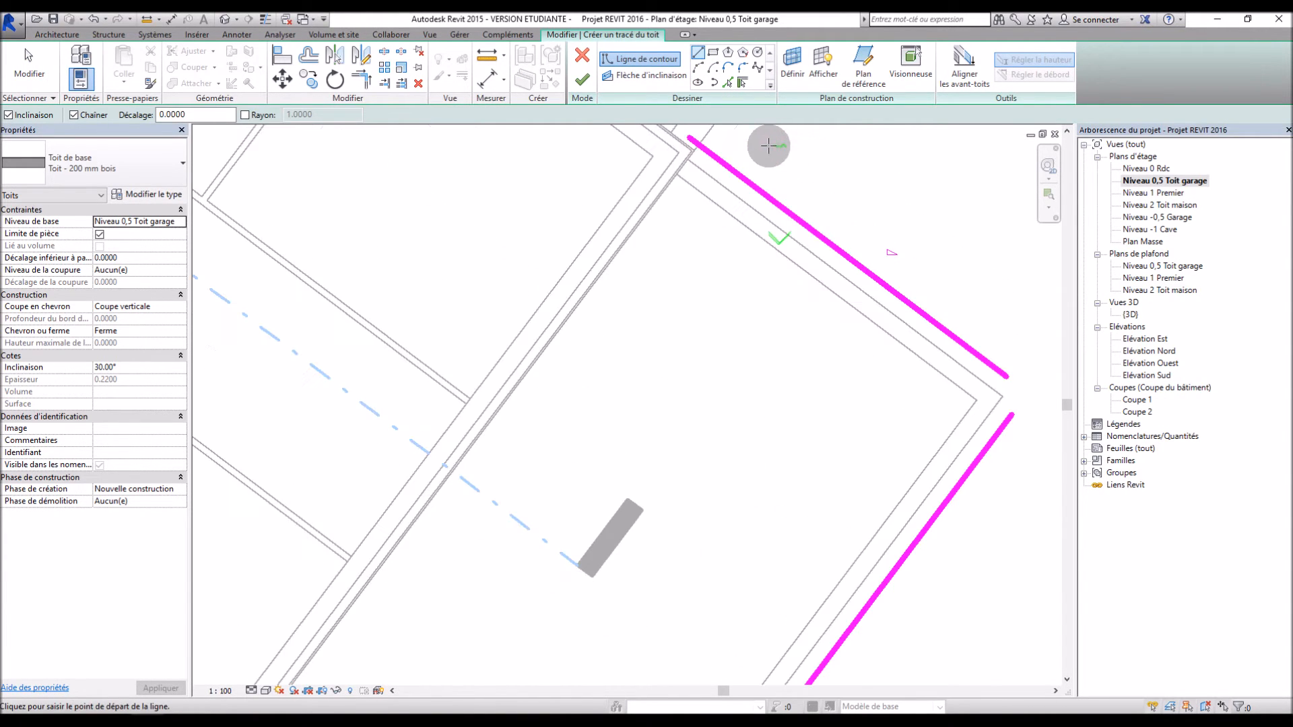
left_click(700, 143)
scroll(678, 201, "down", 3)
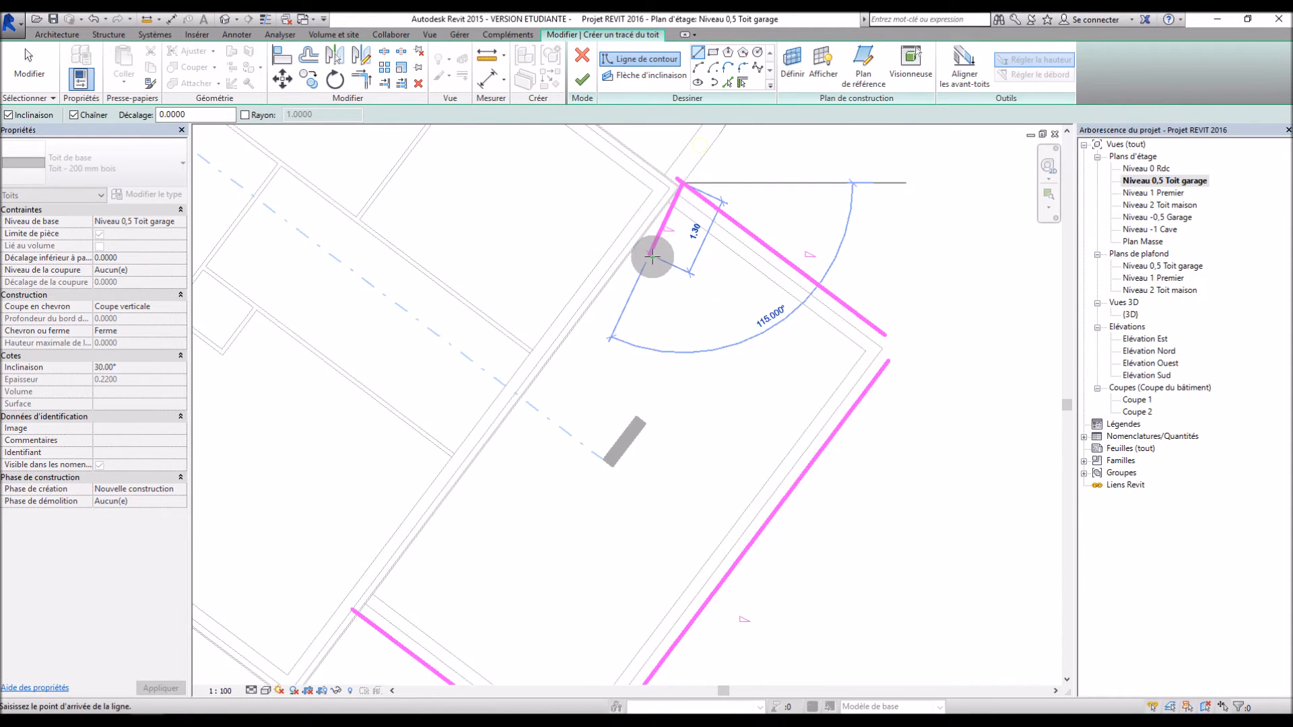
scroll(363, 532, "up", 4)
left_click(423, 459)
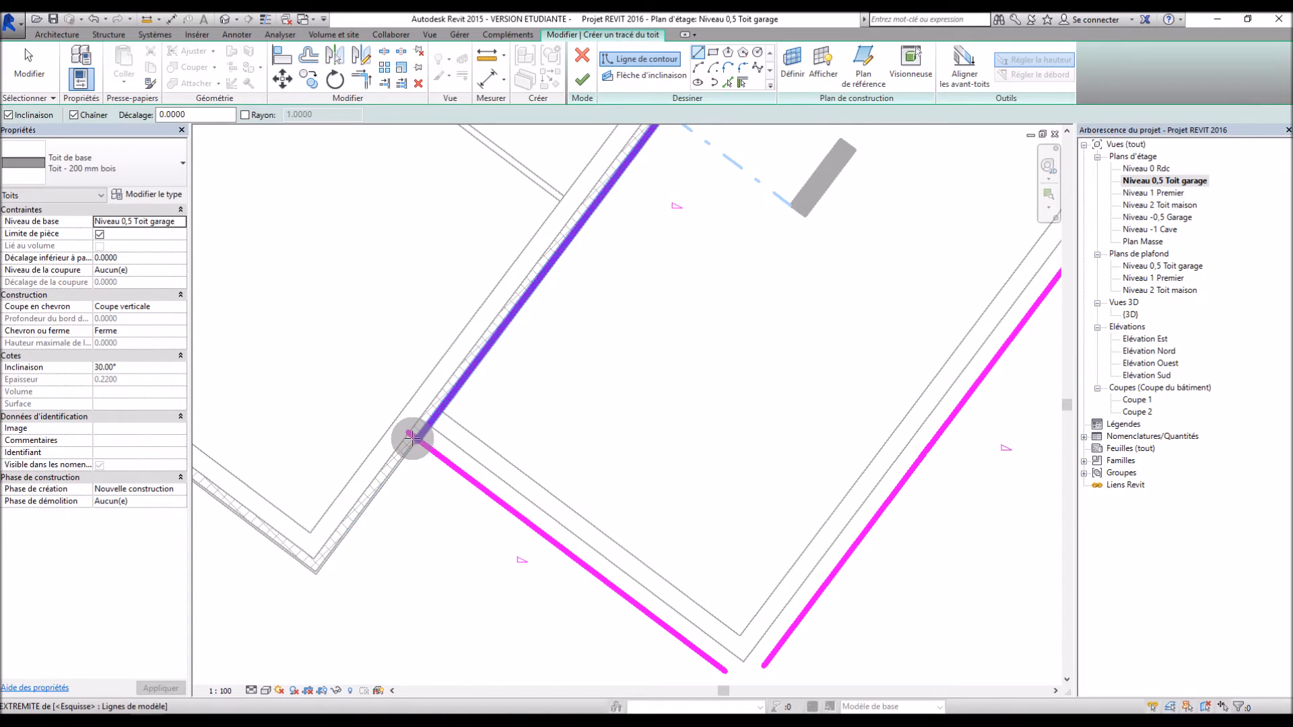
Adjust the annex roof's north-east short edge so its endpoint meets the boundary line along the house wall
key("Escape")
left_click(414, 441)
scroll(418, 472, "down", 4)
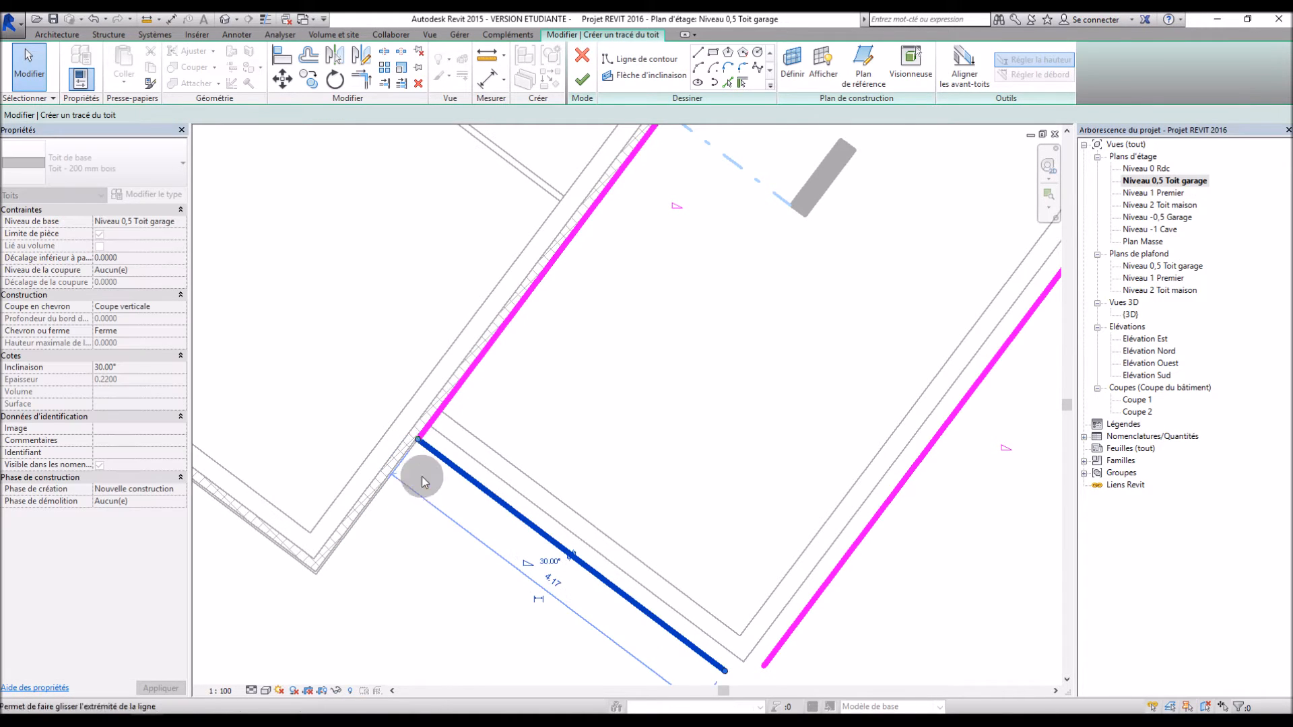
scroll(680, 133, "up", 4)
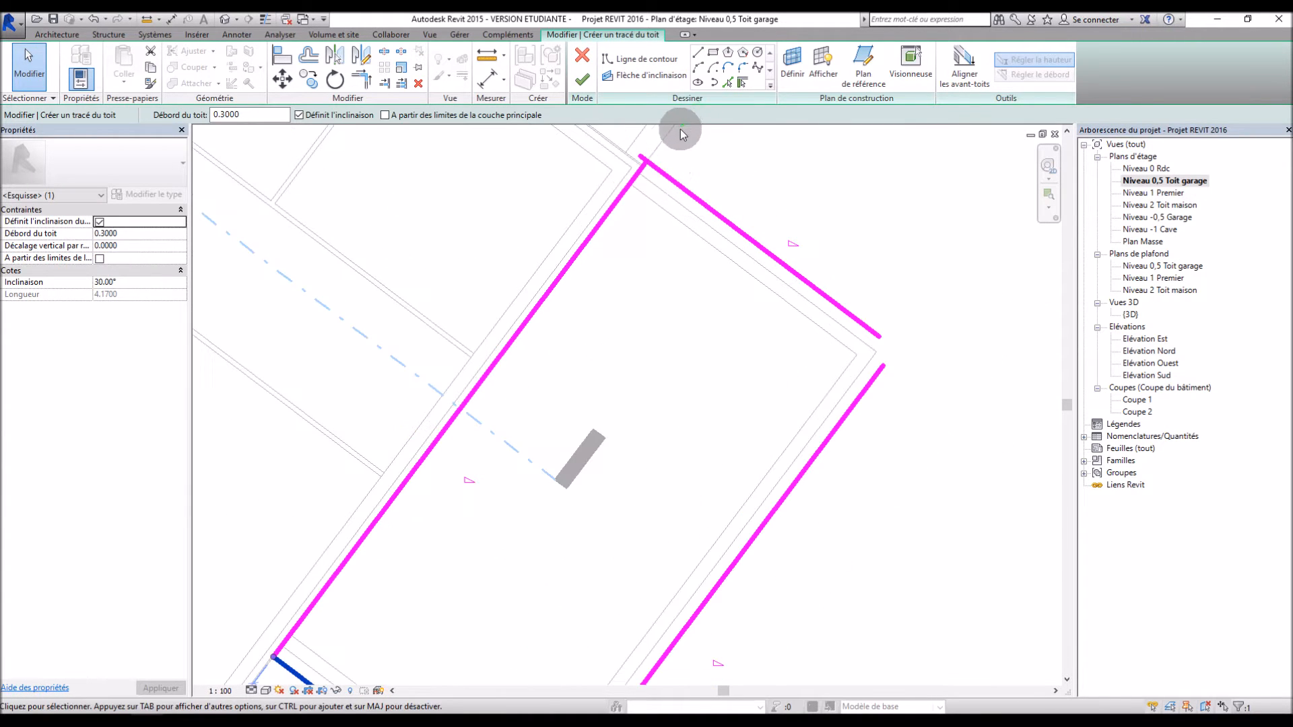
left_click(667, 176)
key("Escape")
left_click_drag(647, 160, 646, 161)
left_click(845, 200)
Trim or extend the annex roof's short edges to meet the long outer edge at both corners, and finish the sketch
scroll(845, 202, "down", 1)
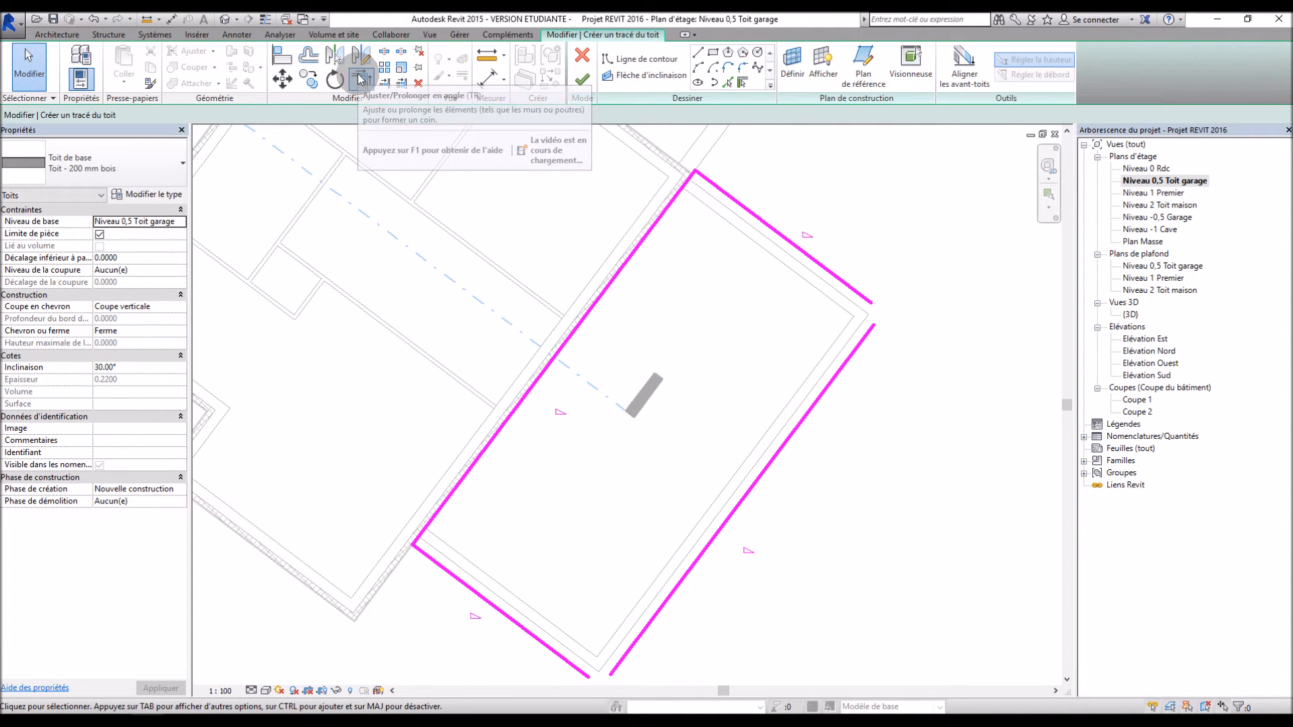
left_click(355, 78)
left_click(816, 258)
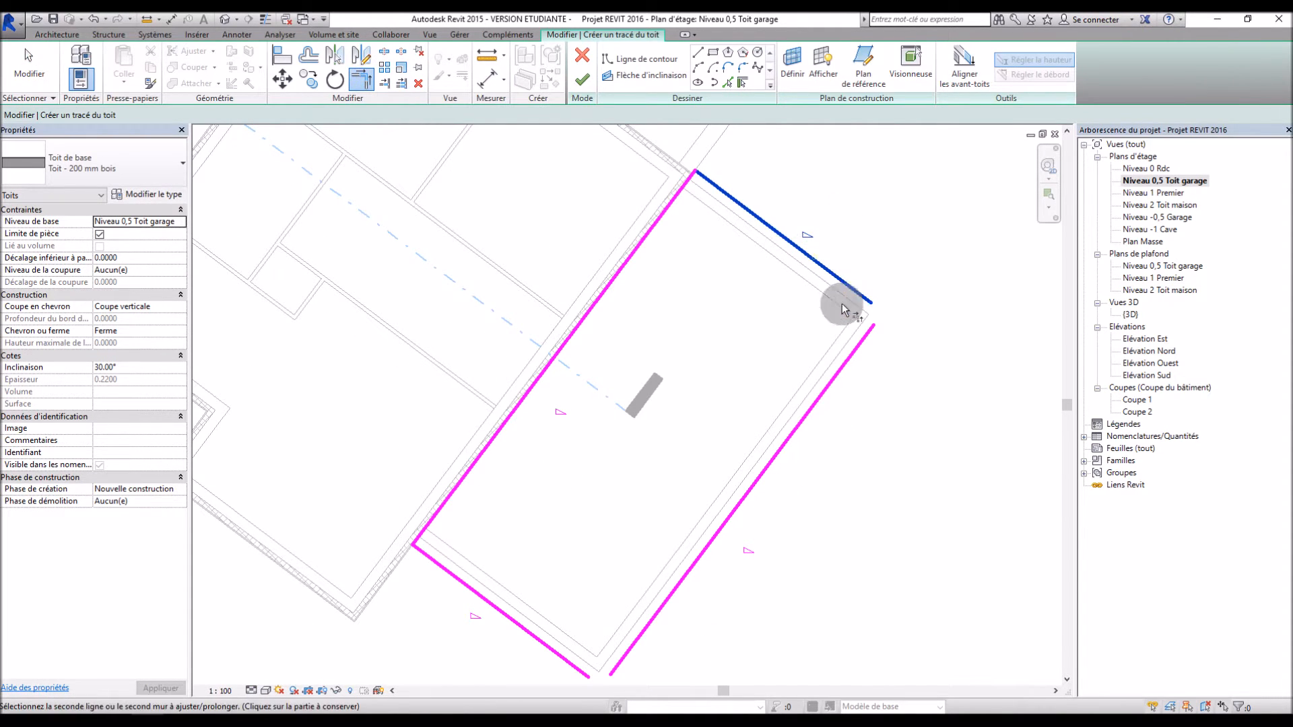
left_click(867, 340)
left_click(501, 614)
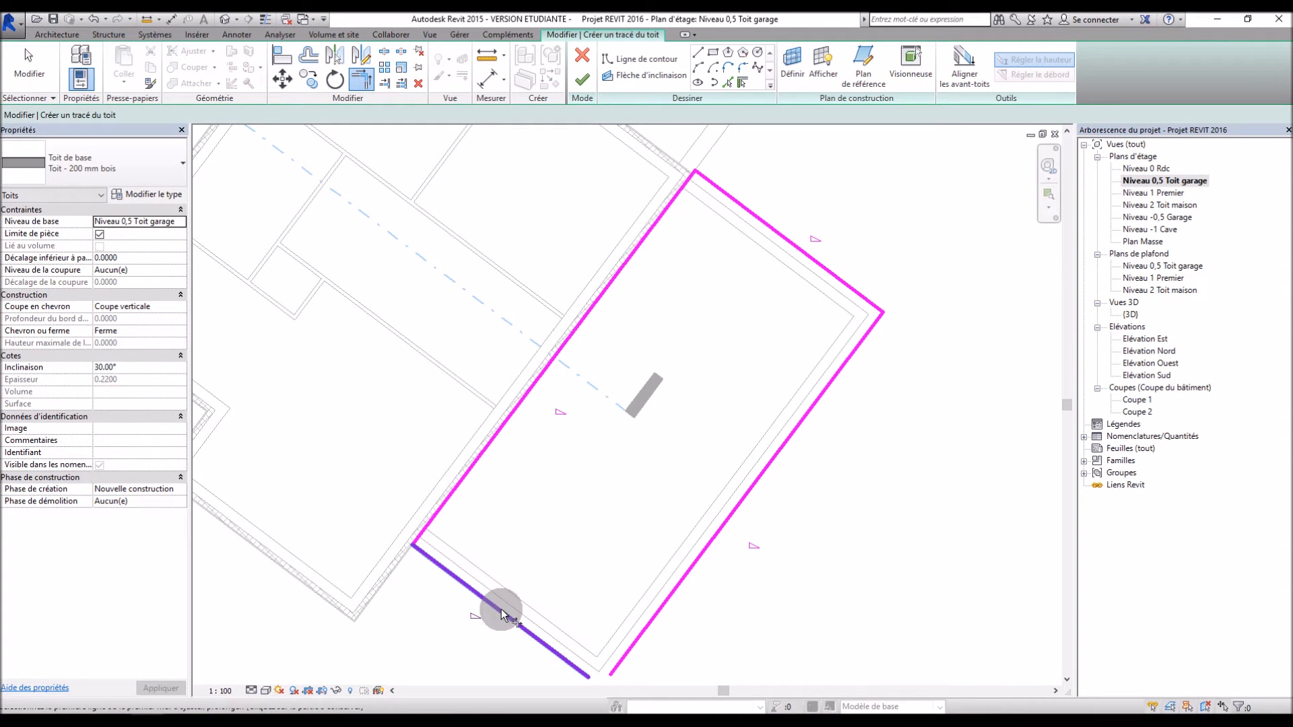
left_click(642, 630)
scroll(610, 427, "down", 2)
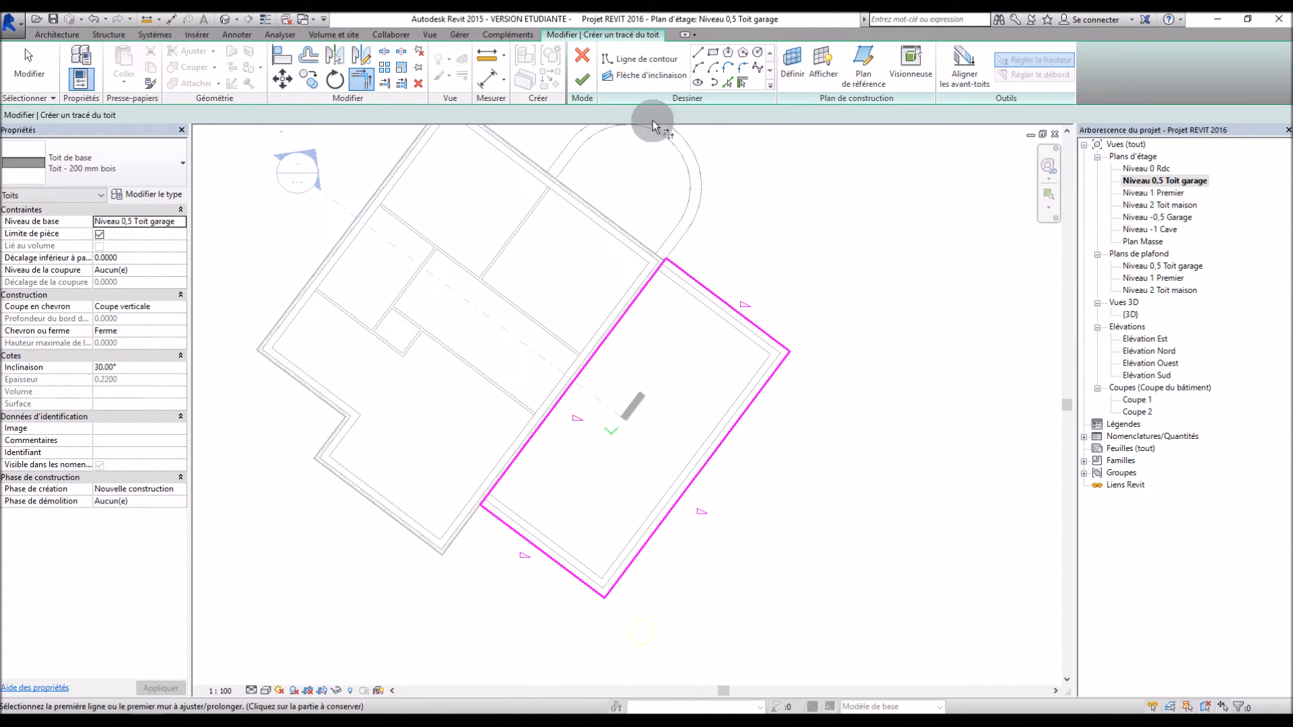
left_click(583, 81)
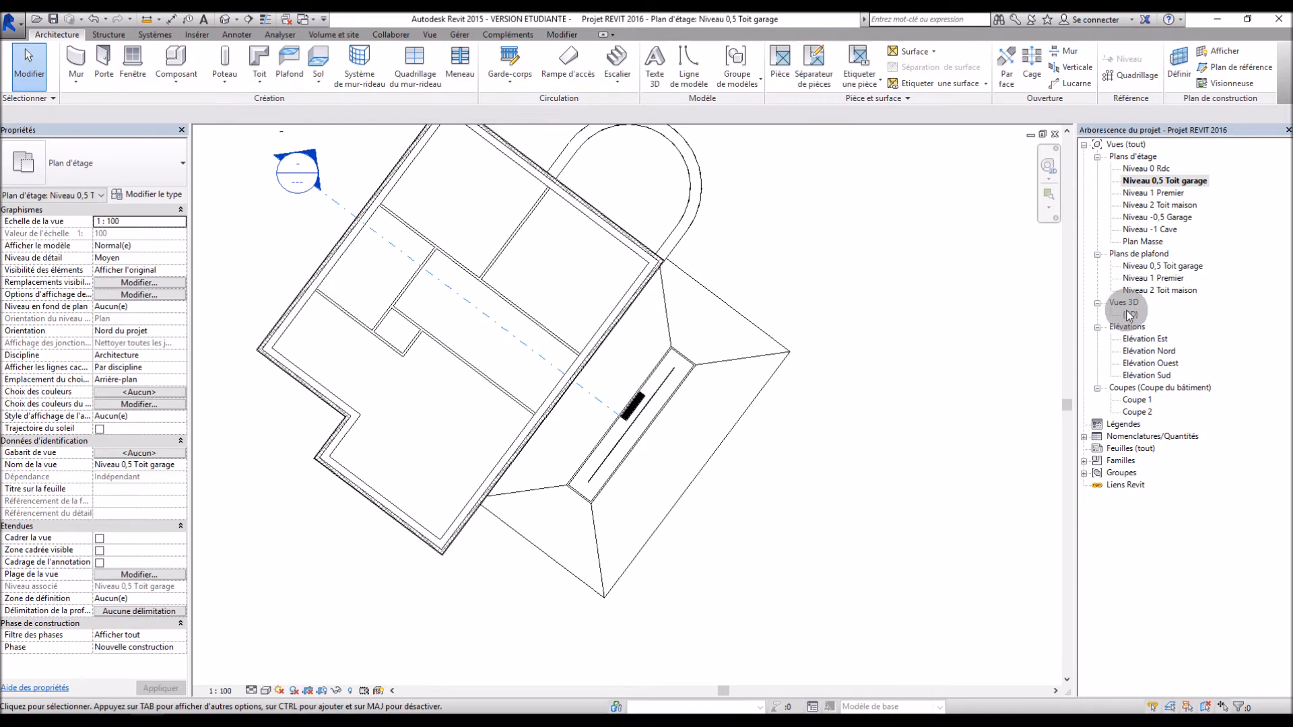
Edit the annex roof footprint in 3D, turn off slope definition for the edge against the house wall, and finish the sketch
double_click(1129, 314)
scroll(824, 305, "up", 2)
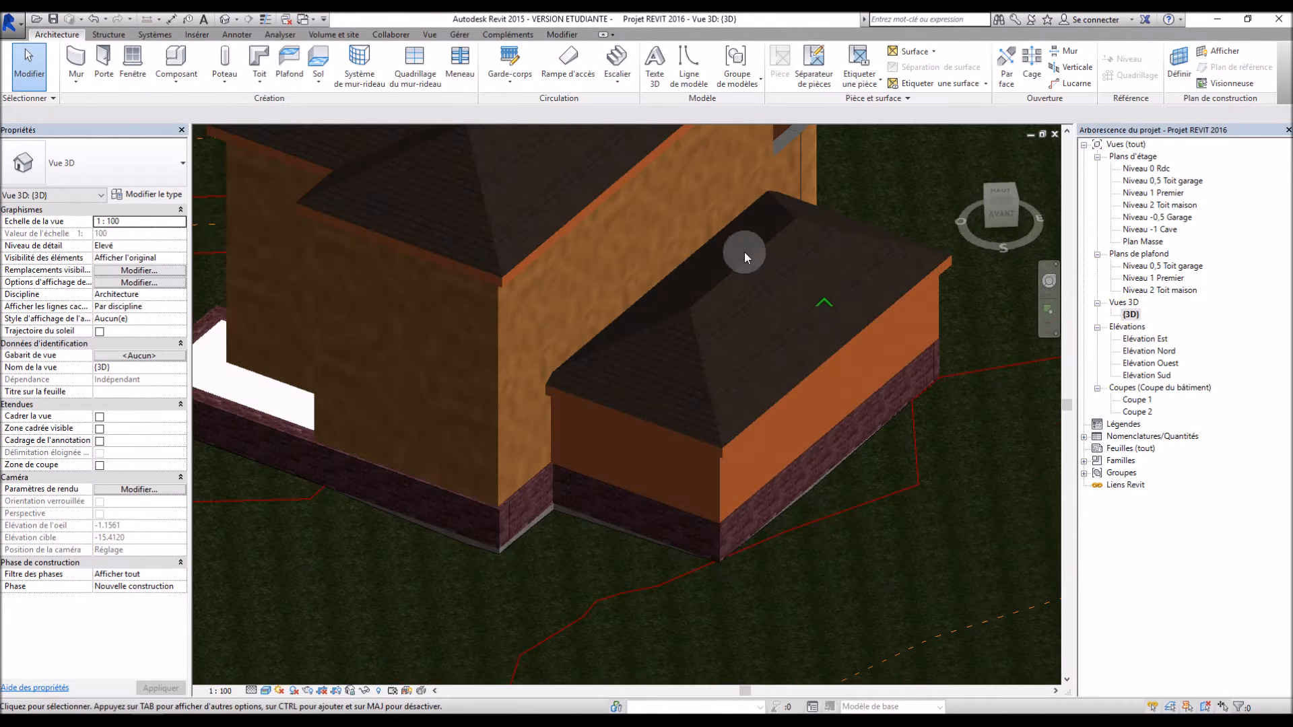
scroll(744, 252, "up", 2)
scroll(715, 249, "up", 2)
left_click(582, 337)
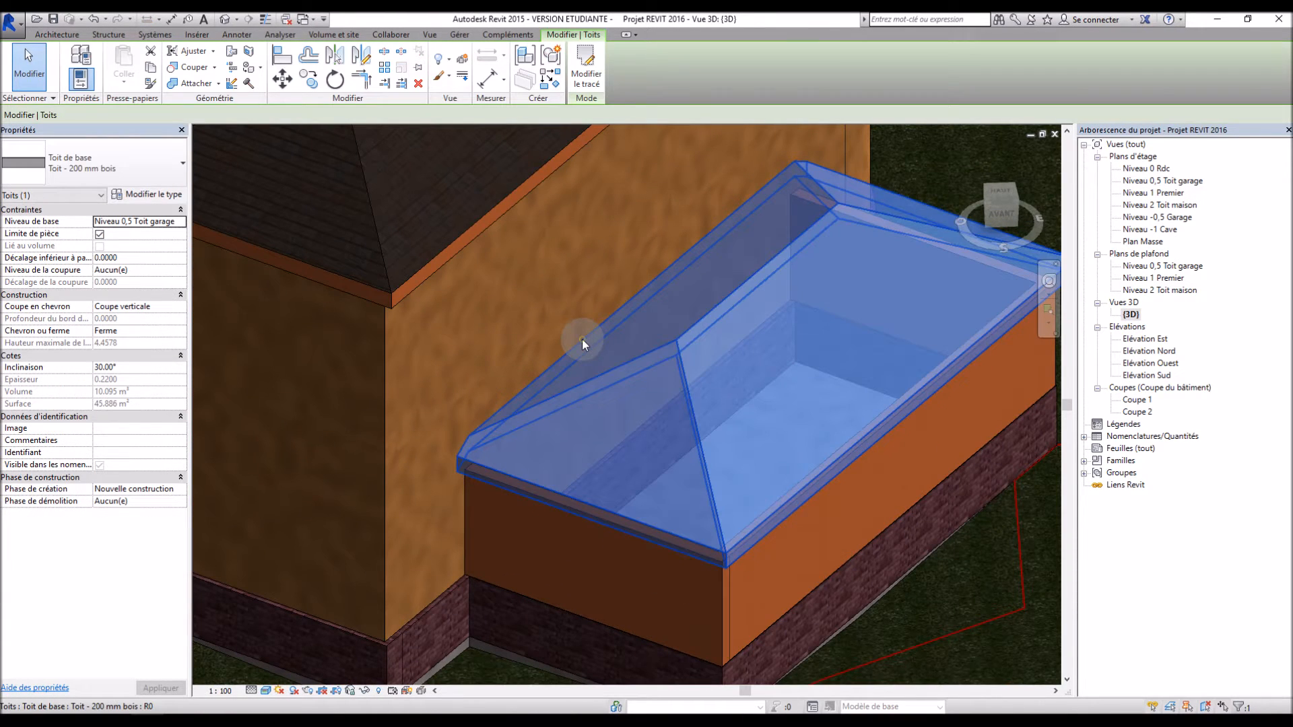
double_click(582, 340)
left_click(587, 353)
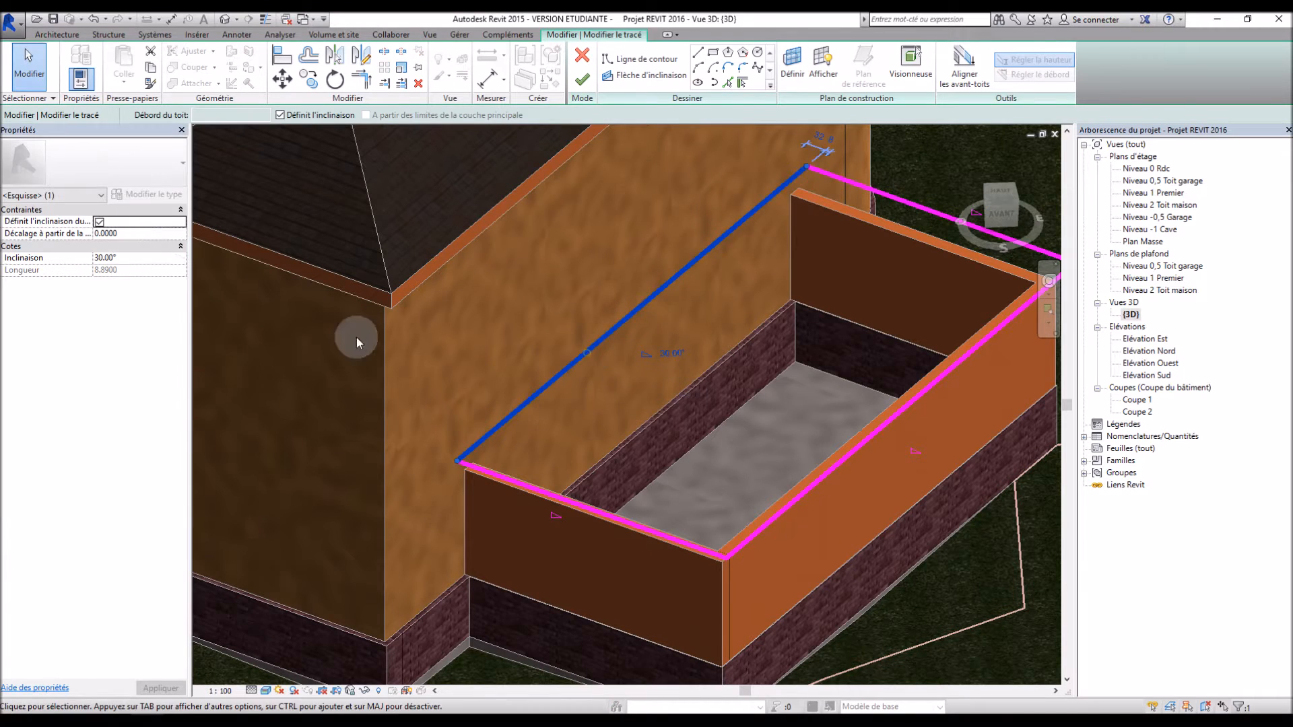
left_click(582, 79)
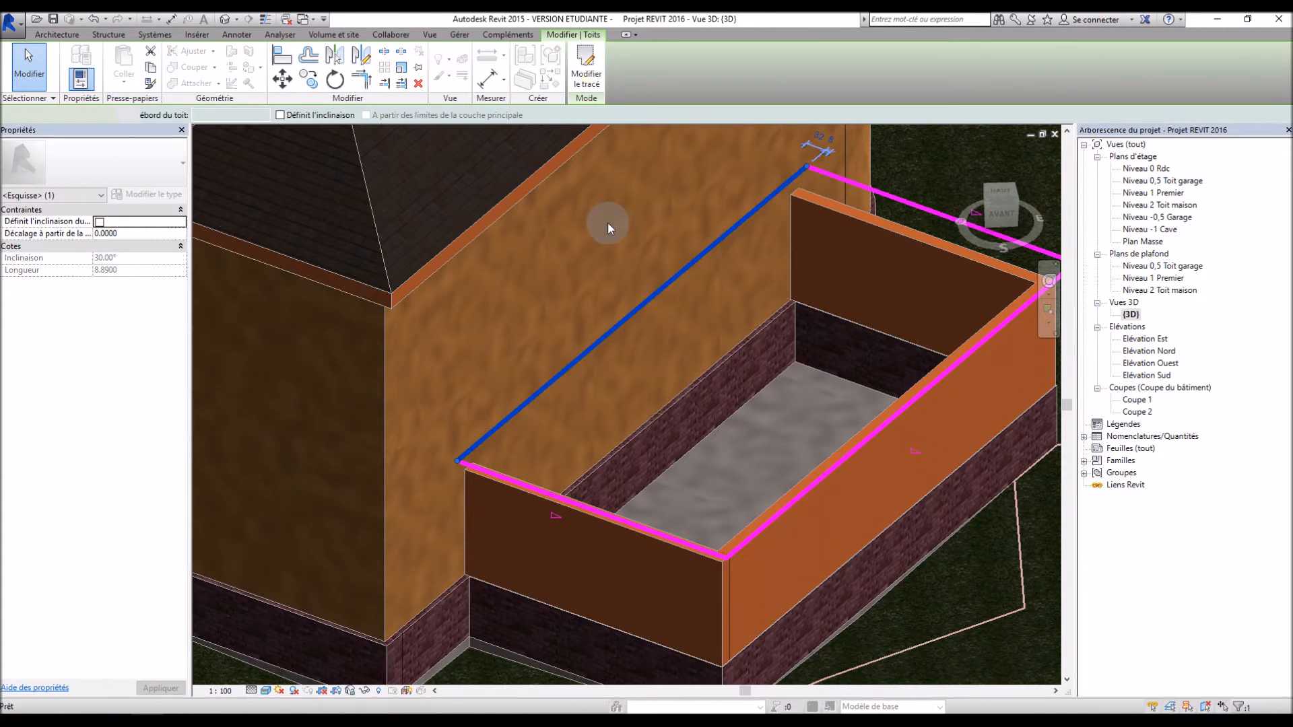
left_click(914, 224)
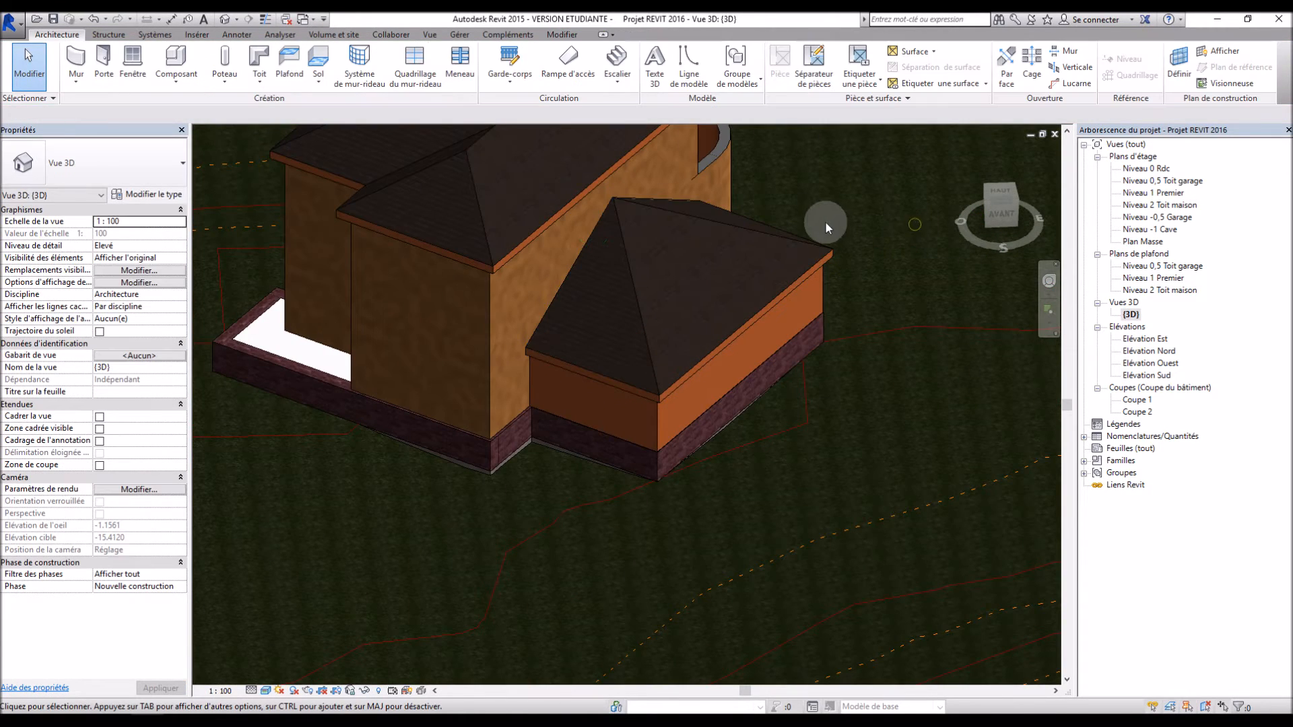
Lower the annex roof's ridge with its height handle to a maximum height of about 4.38 m
scroll(821, 221, "up", 4)
middle_click_drag(911, 268, 842, 284, "shift")
left_click(746, 283)
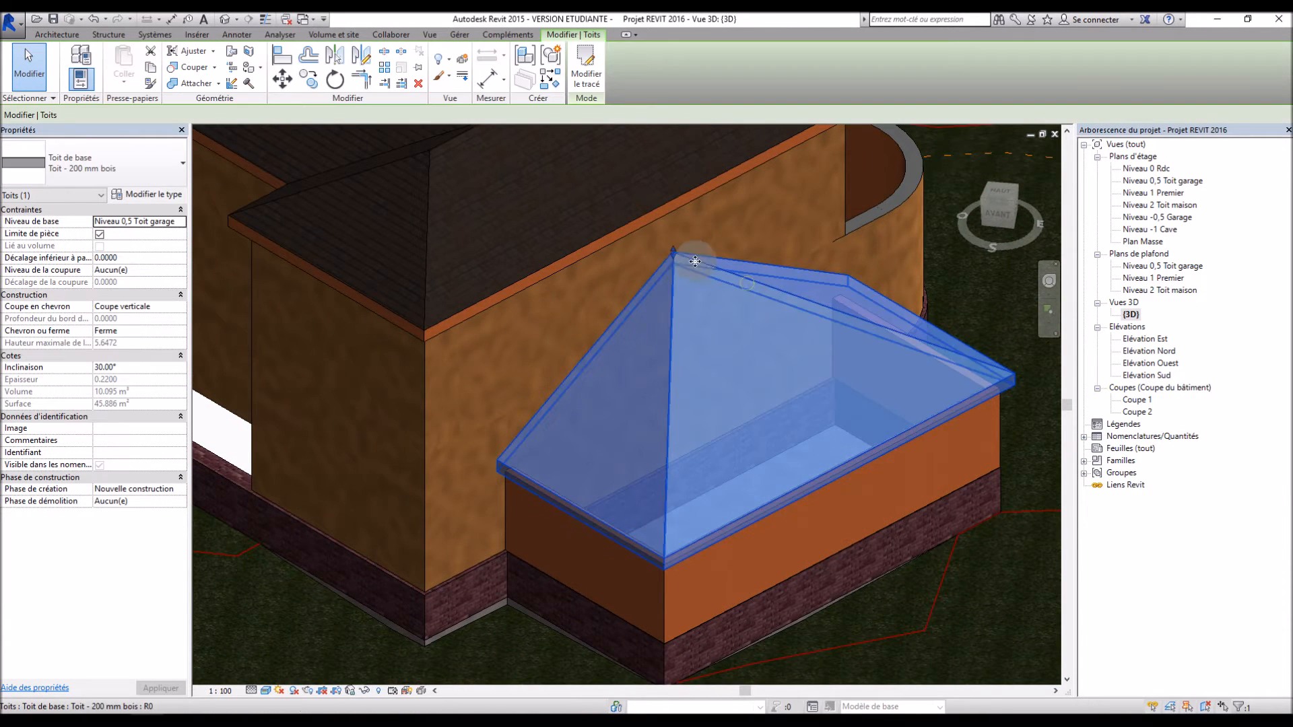
left_click_drag(673, 253, 687, 306)
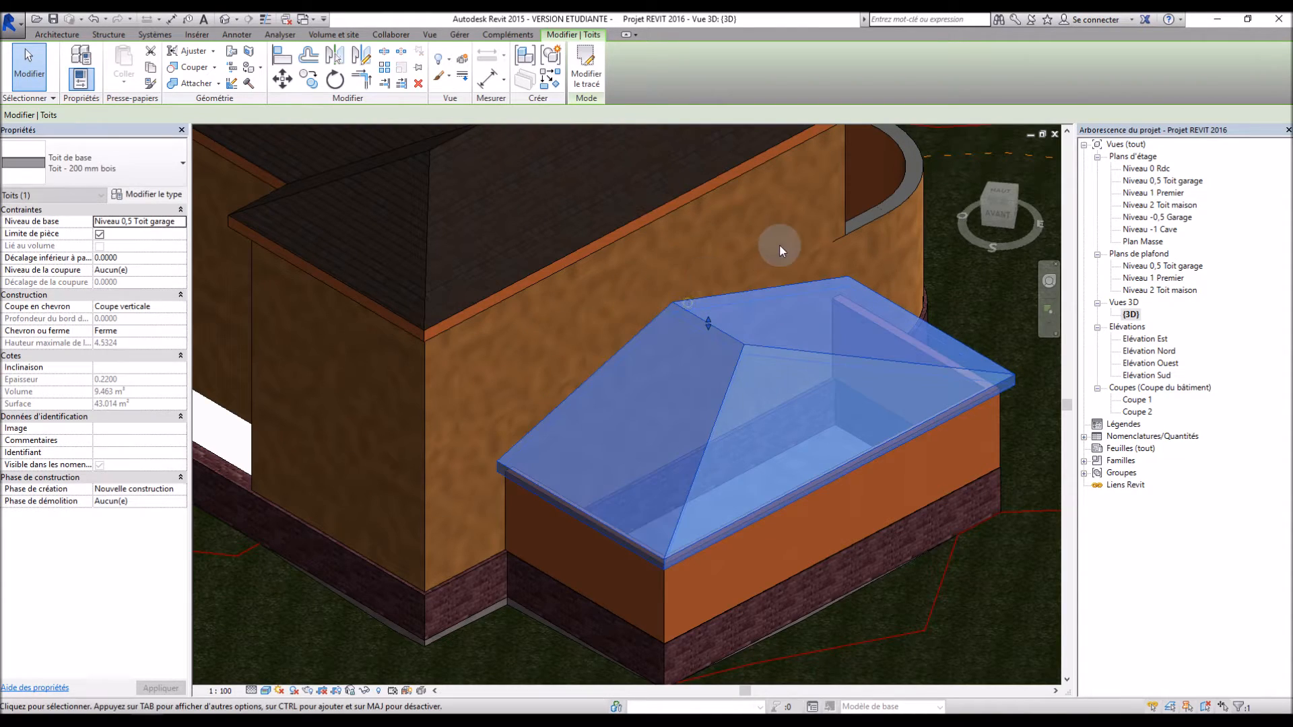
scroll(778, 244, "down", 2)
middle_click_drag(778, 243, 893, 391, "shift")
scroll(830, 343, "up", 3)
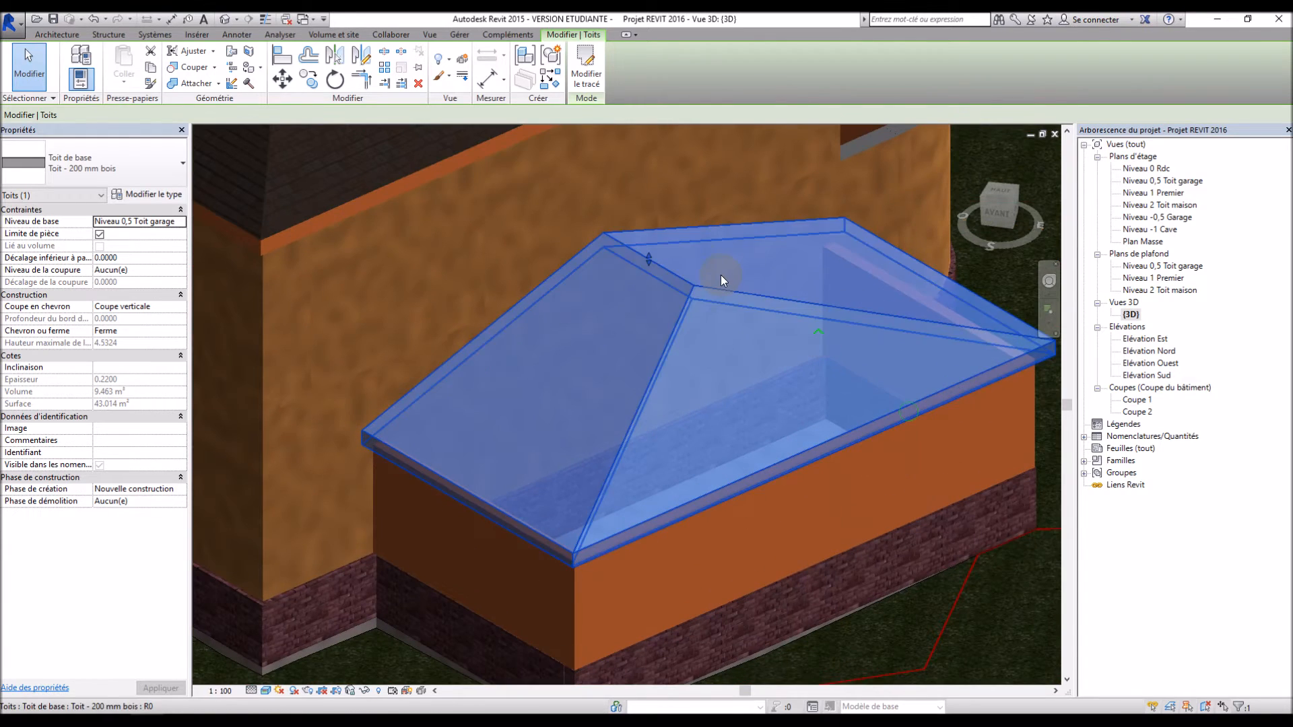
left_click_drag(648, 260, 696, 291)
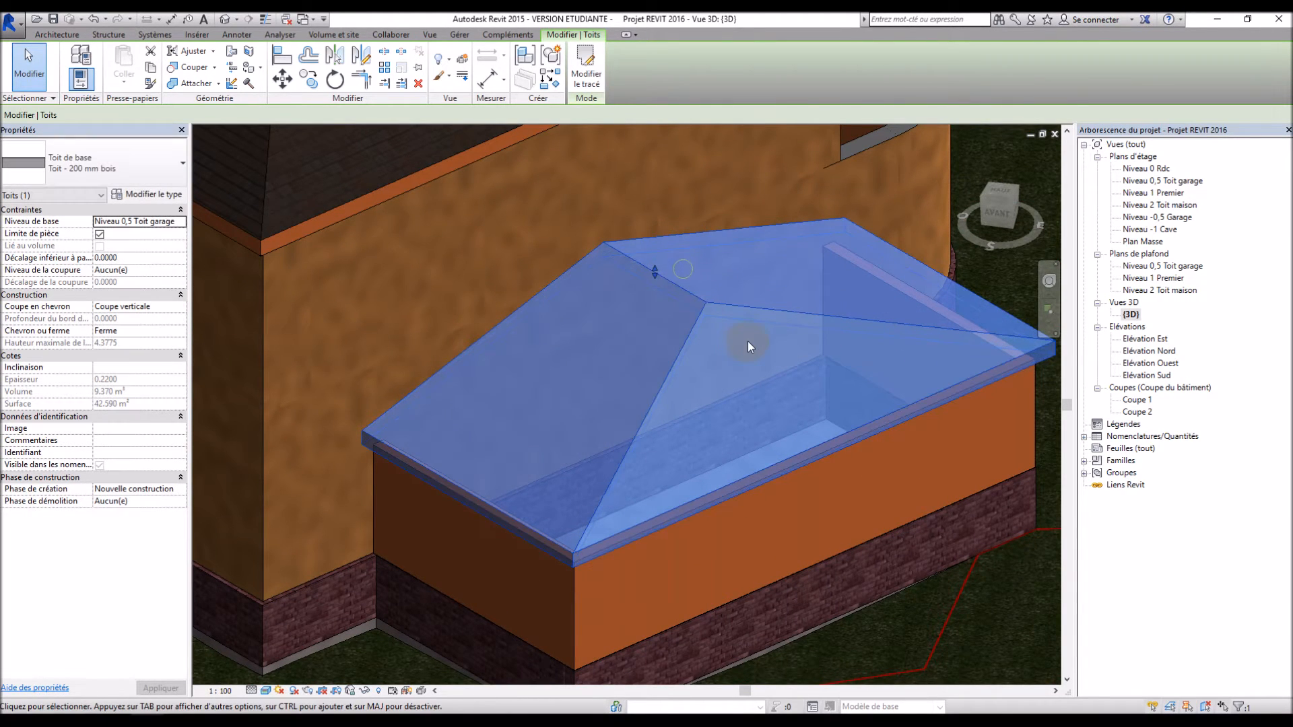
Edit the annex roof footprint again, set both short edges' inclination to 18°, and finish the sketch
scroll(747, 340, "down", 3)
middle_click_drag(859, 577, 892, 501, "shift")
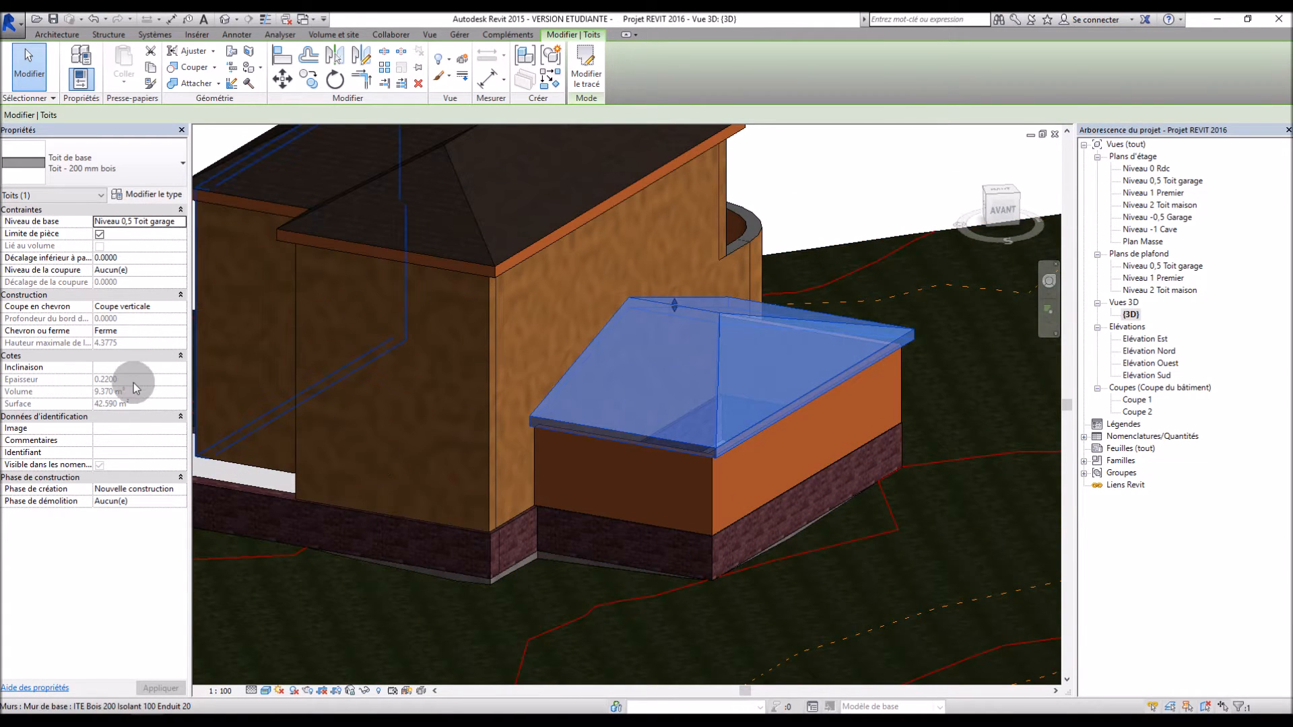
key("Escape")
left_click(677, 439)
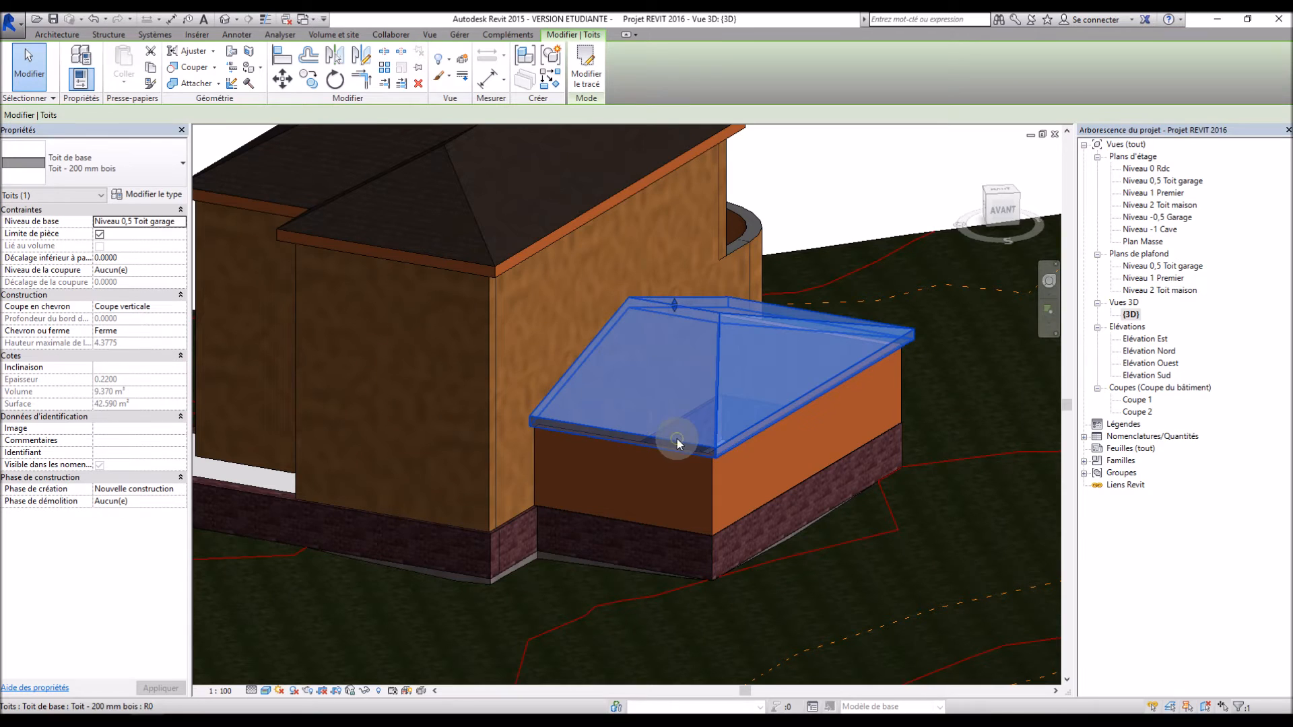
double_click(677, 438)
left_click(675, 441)
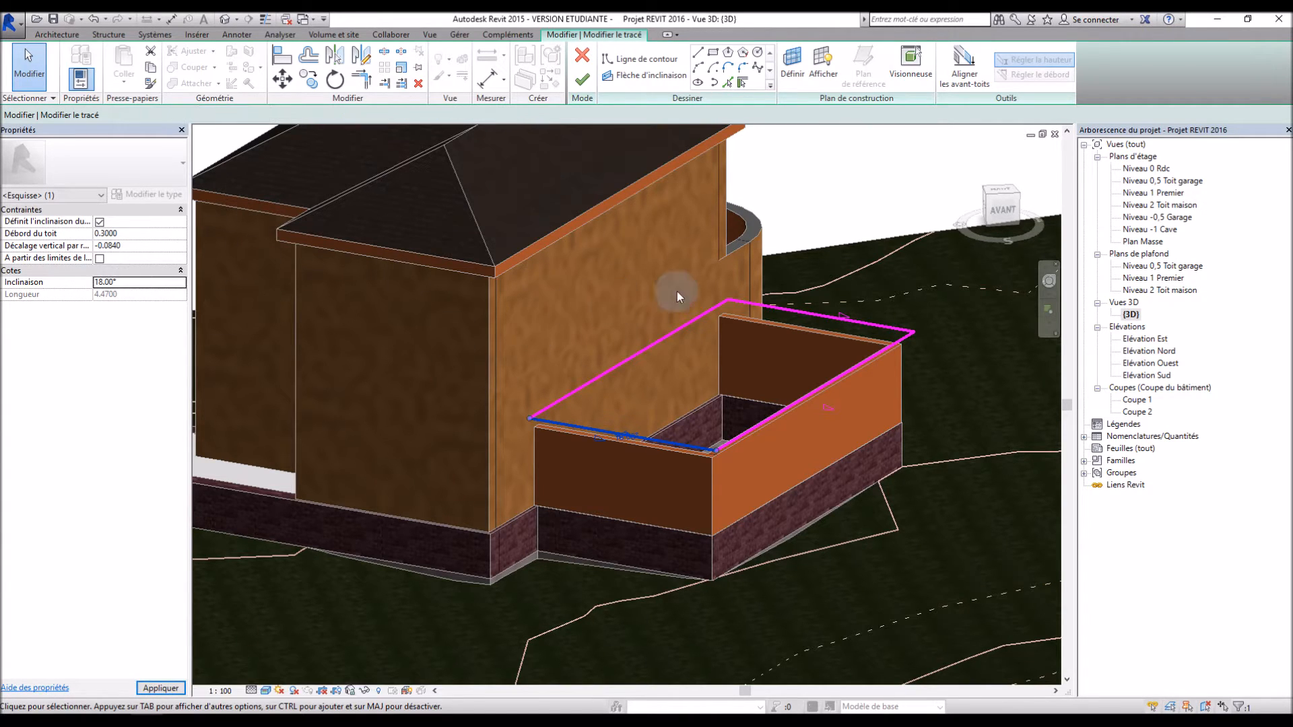
left_click(782, 305)
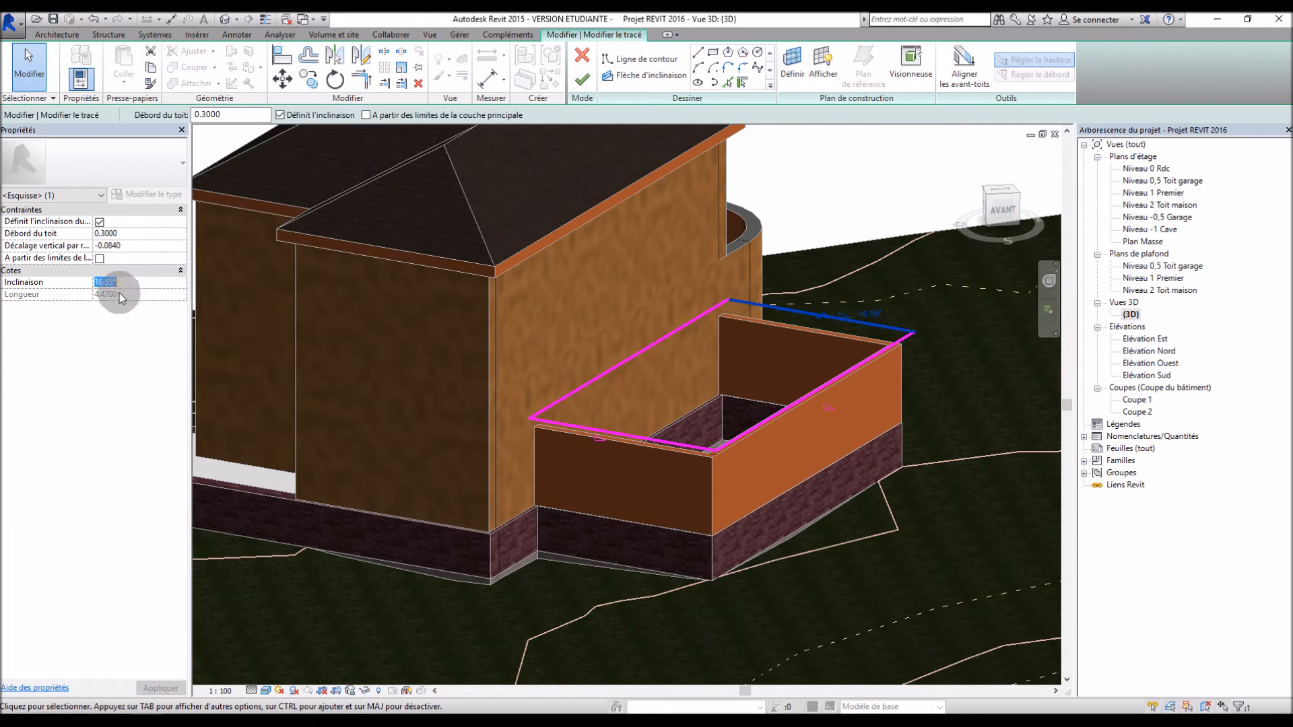
type("18")
key("Return")
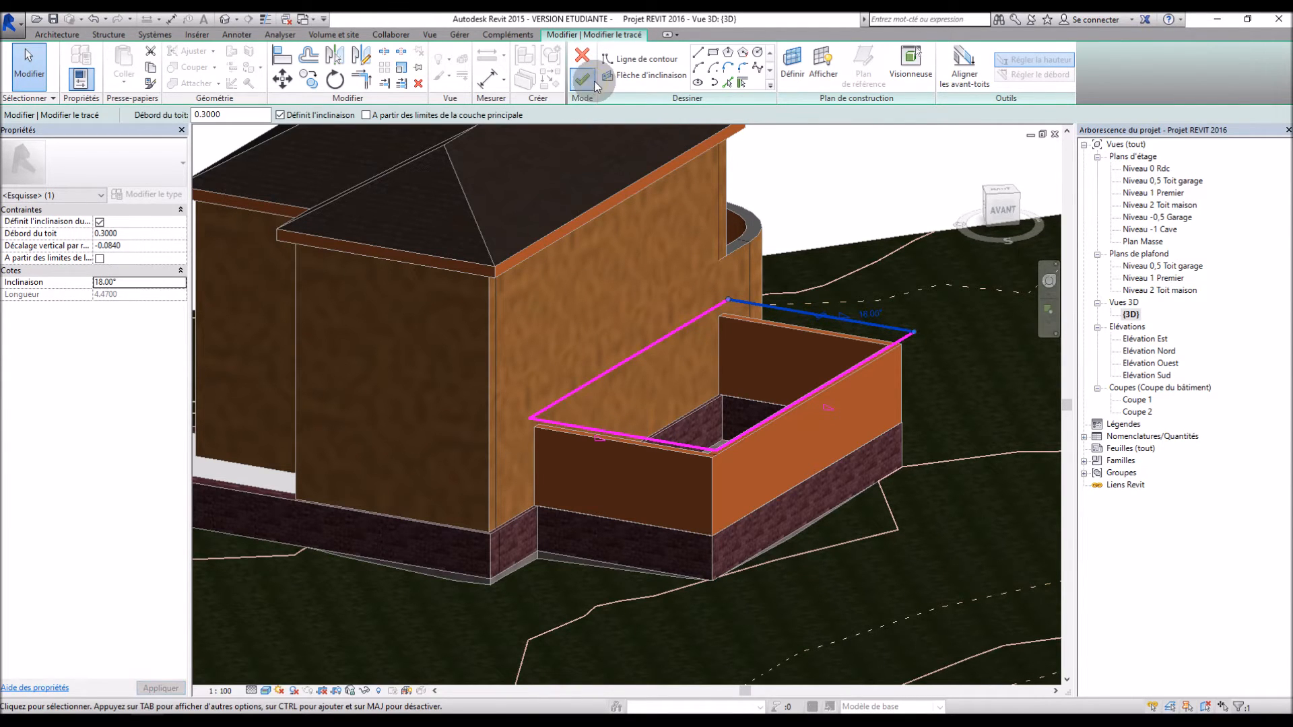
left_click(582, 79)
left_click(824, 175)
middle_click_drag(839, 187, 787, 404, "shift")
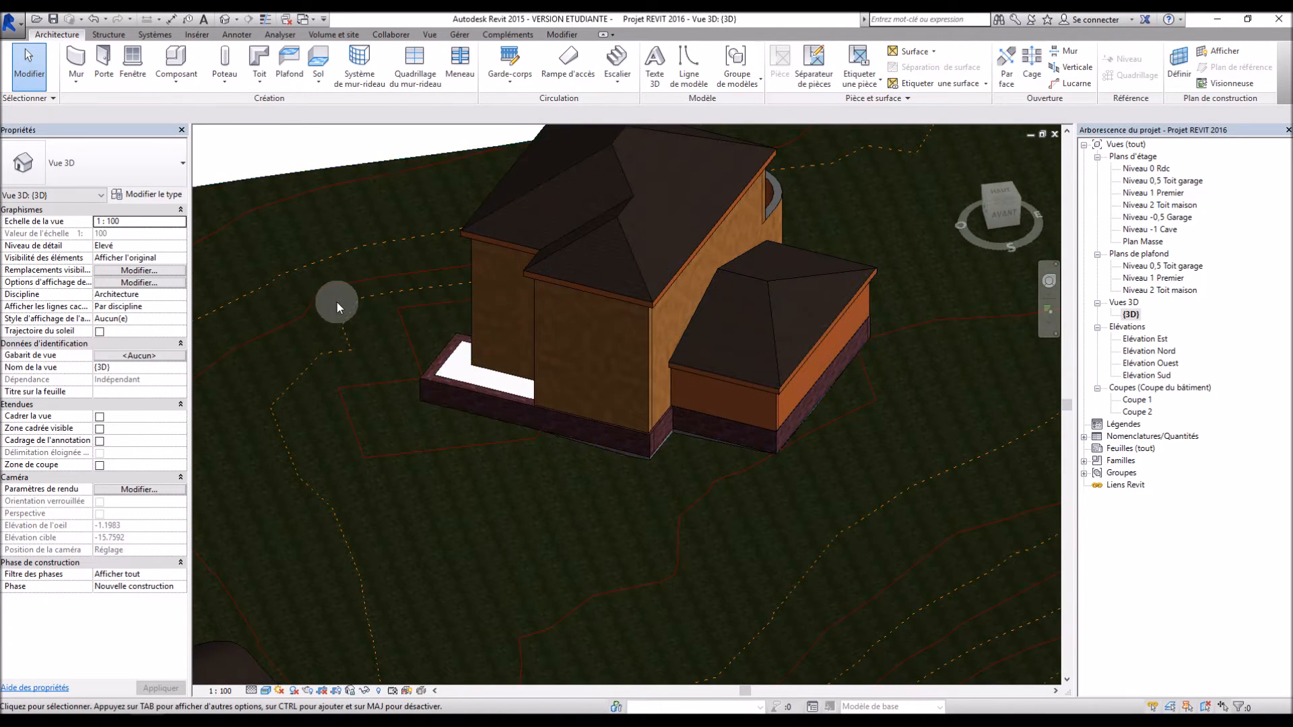
Open the Niveau 1 Premier floor plan and set its underlay level to Niveau 0 Rdc
scroll(334, 300, "up", 4)
scroll(664, 313, "down", 2)
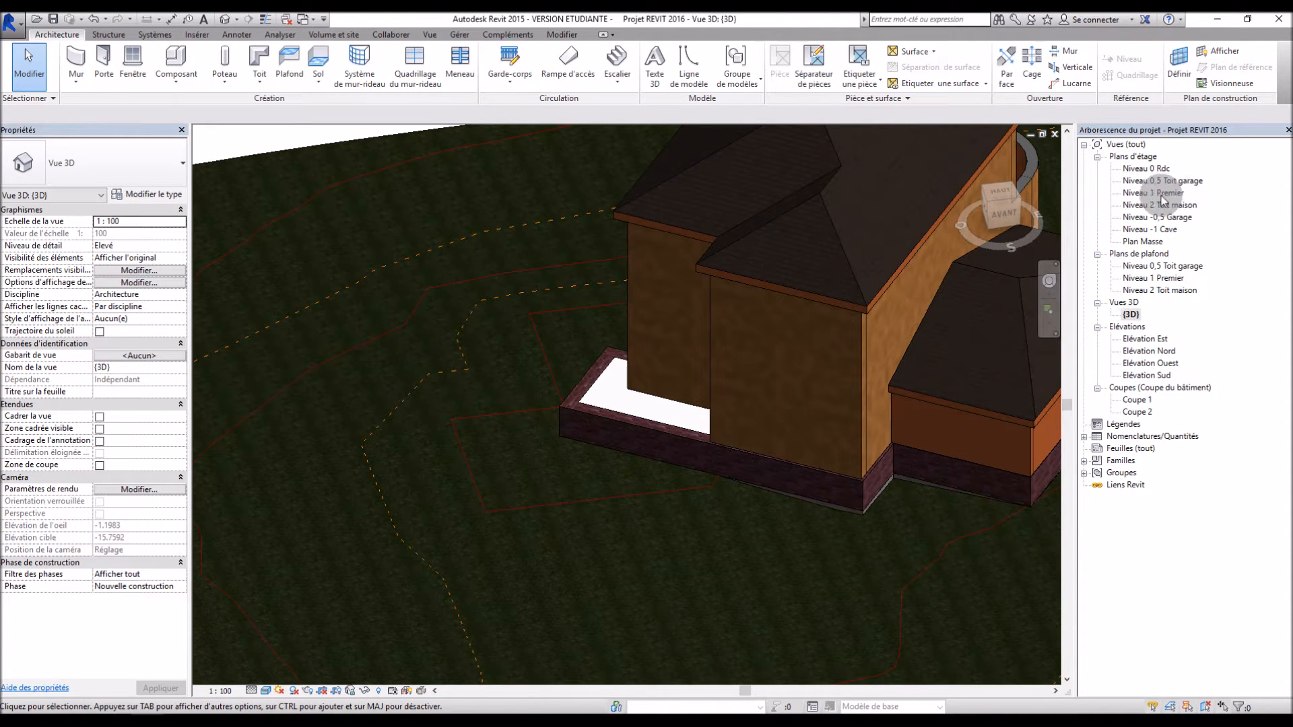
double_click(1158, 191)
left_click(766, 357)
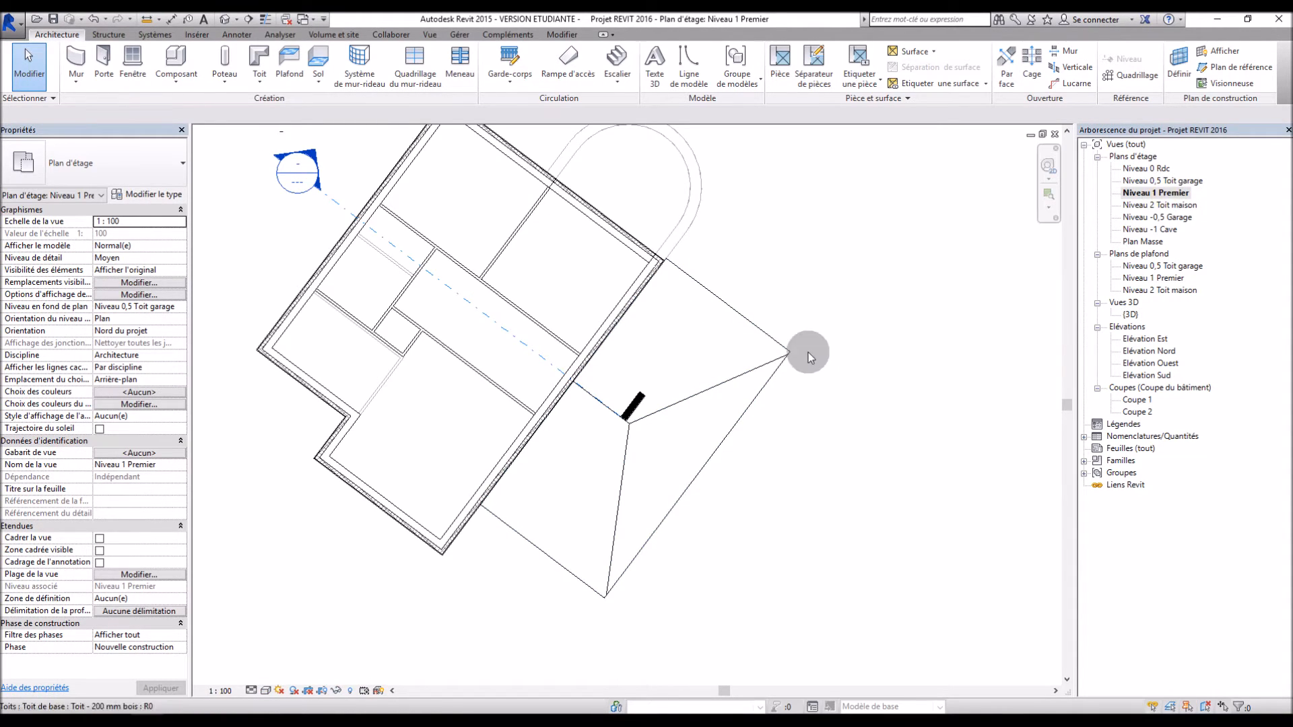
scroll(846, 353, "down", 2)
scroll(307, 424, "up", 5)
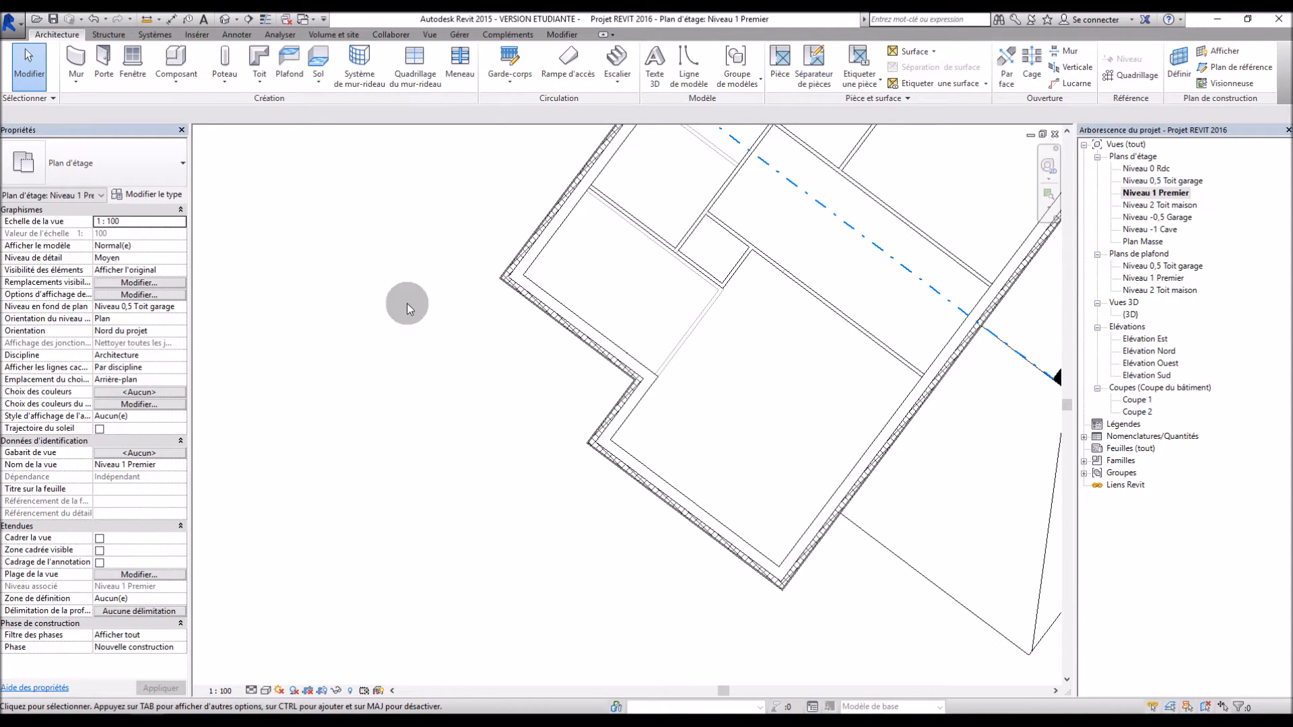
left_click(181, 307)
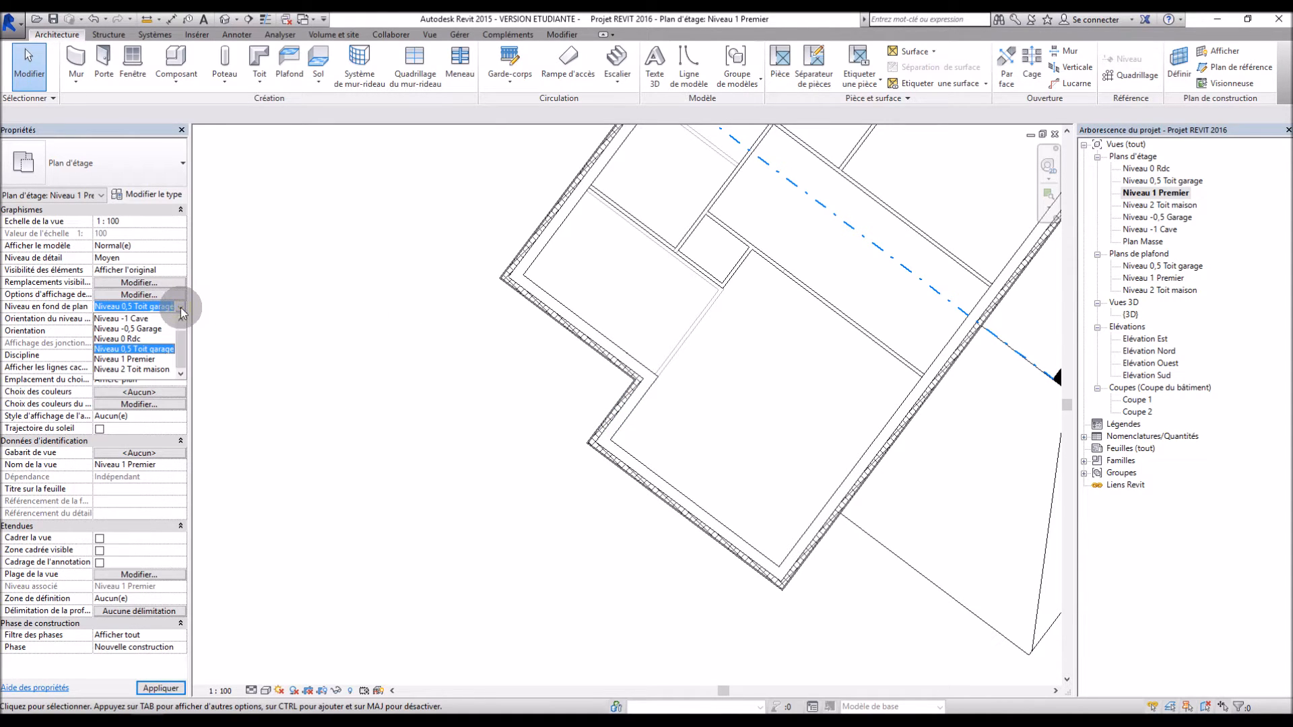
left_click(150, 339)
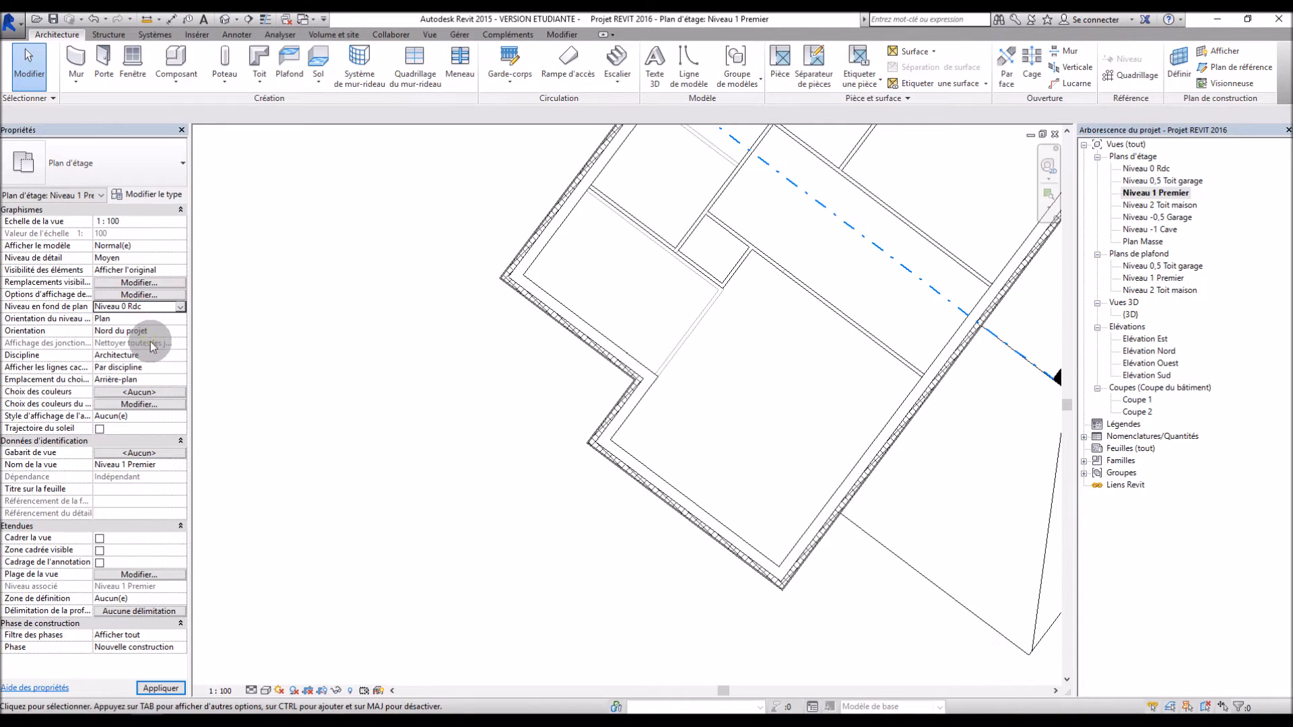
left_click(340, 340)
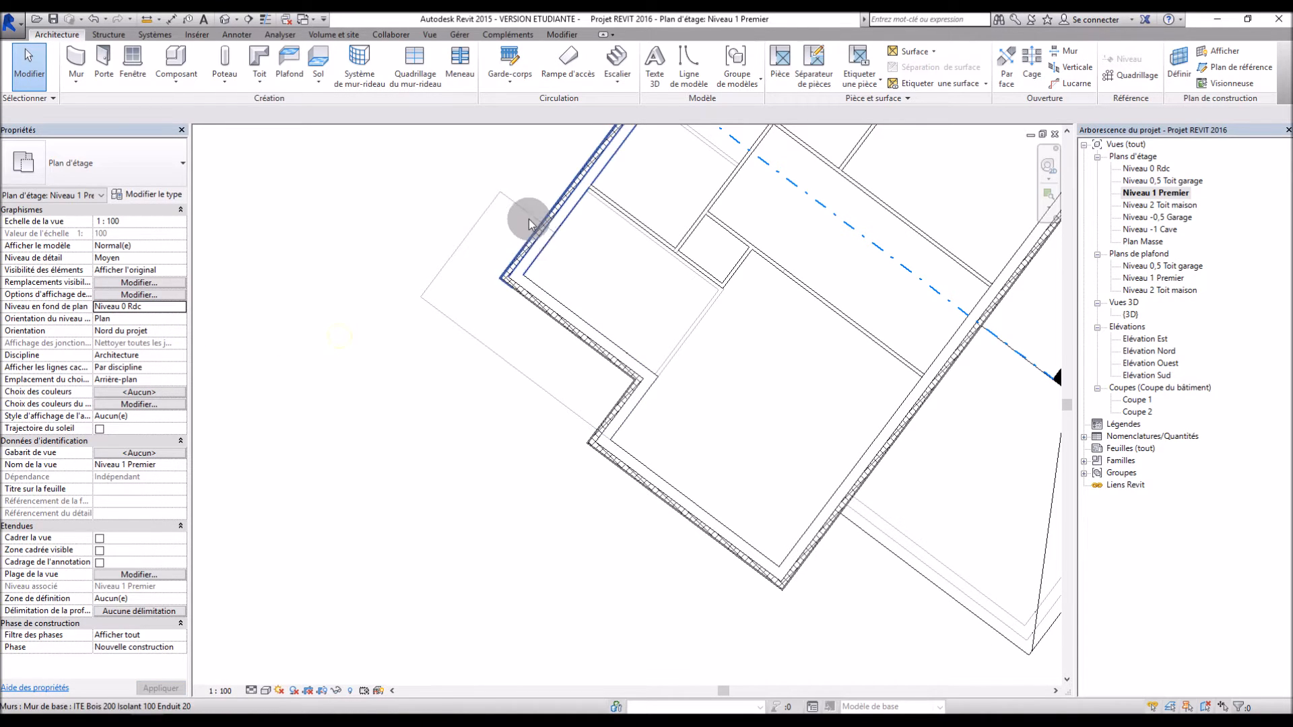
Change the floor plan's underlay level to Niveau -0,5 Garage
left_click(181, 308)
left_click(152, 338)
left_click(358, 289)
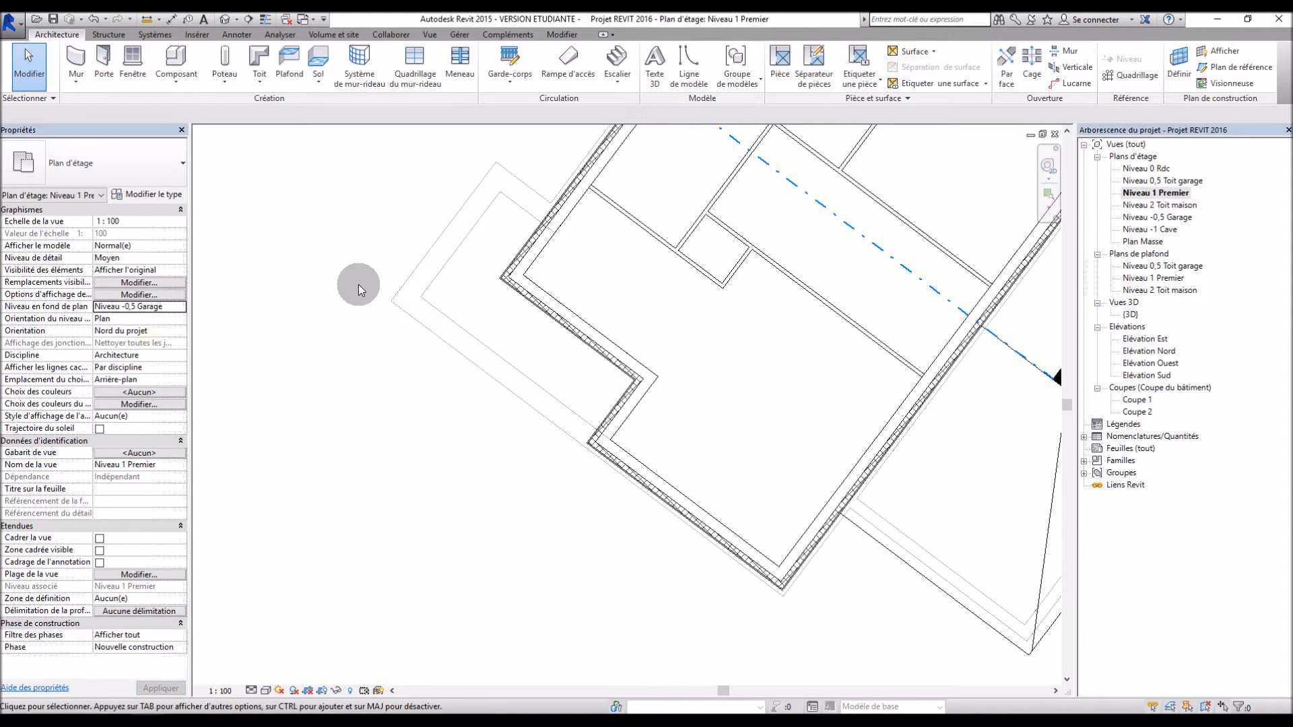
scroll(371, 293, "down", 1)
scroll(380, 175, "up", 1)
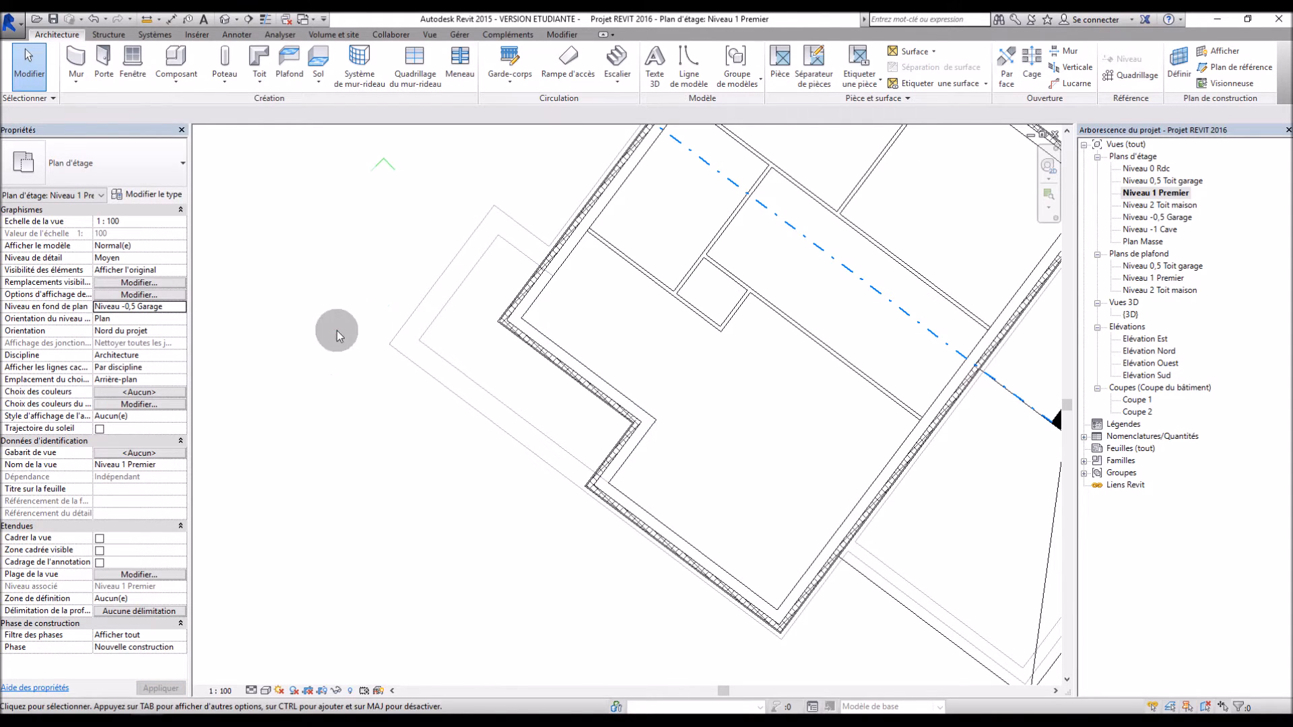
Start a roof by footprint and pick the terrace's three outer walls as slope-defining edges with a 0.30 m overhang
left_click(270, 84)
left_click(288, 134)
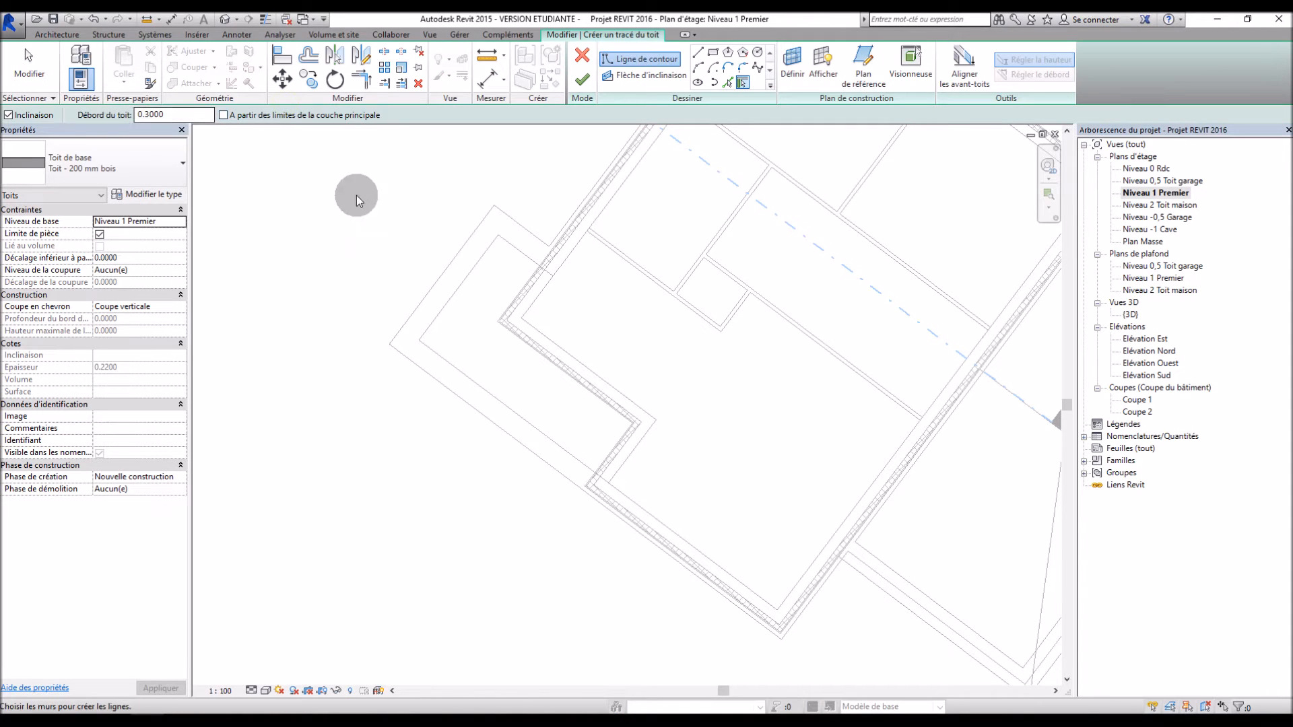
left_click(440, 276)
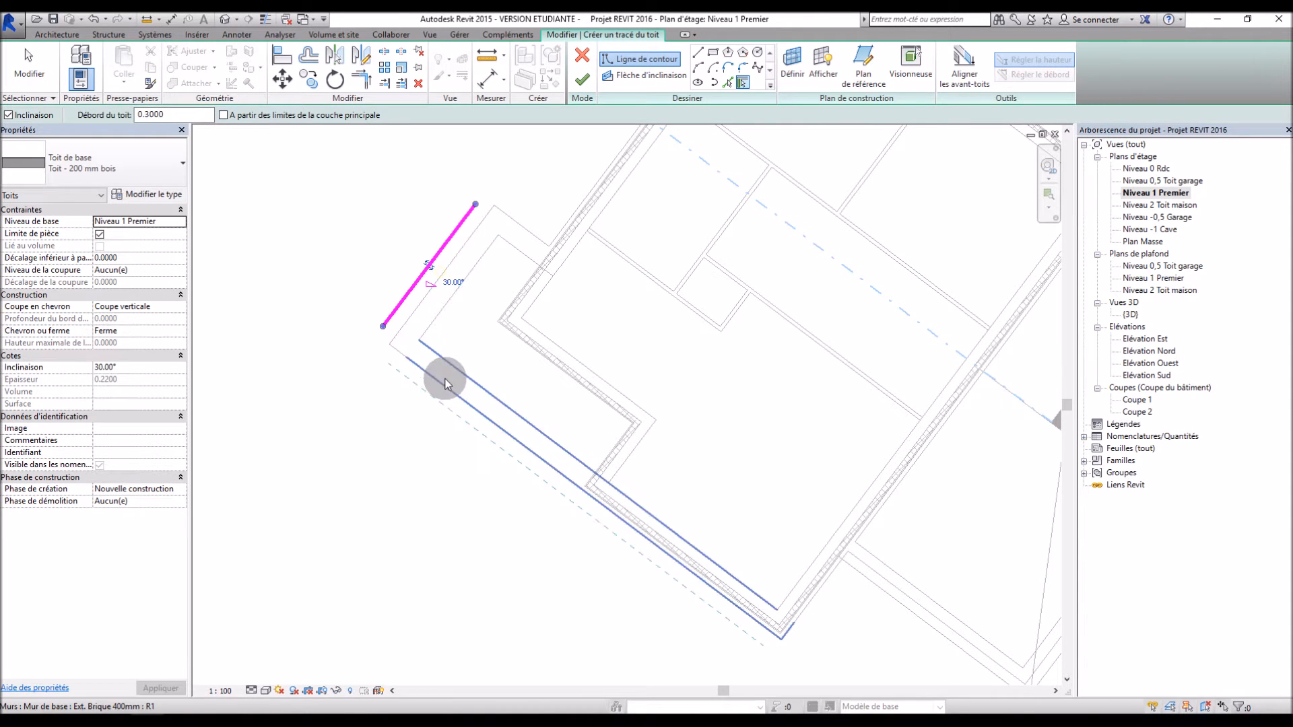
left_click(444, 389)
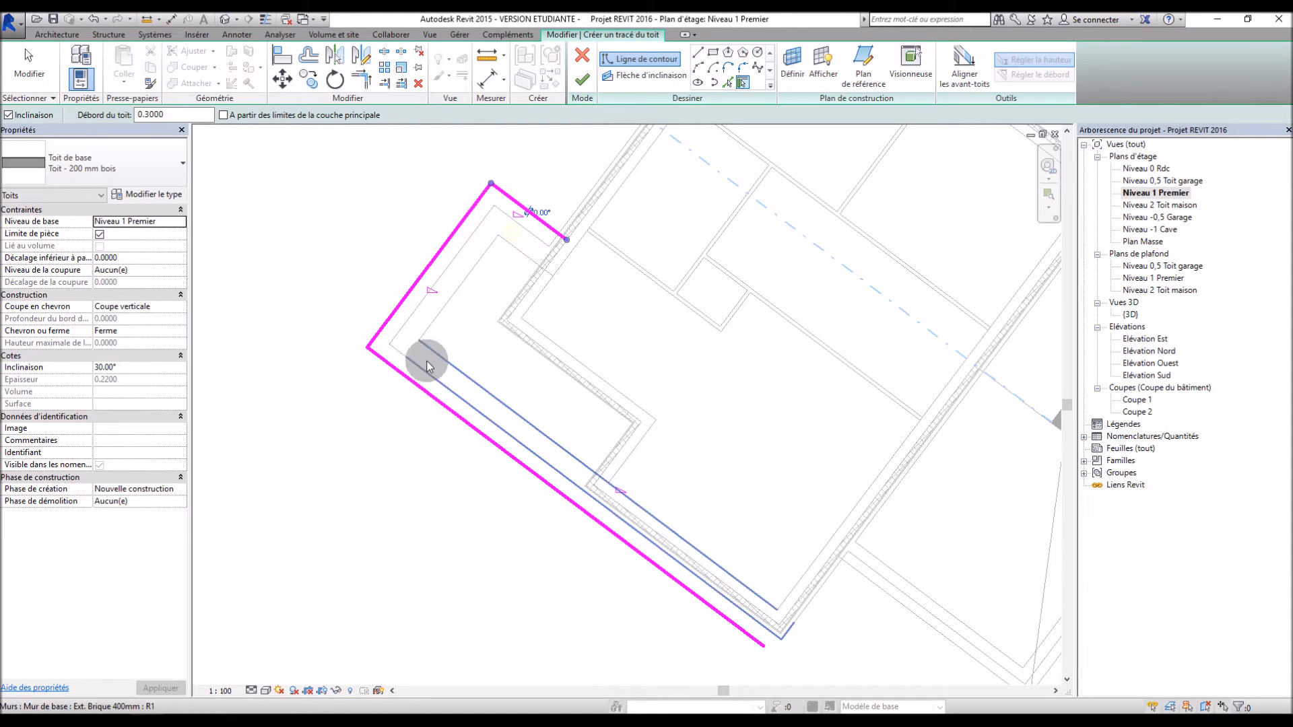
Draw three boundary lines along the house walls, from the upper short edge around the house corner to the long outer edge
left_click(697, 52)
scroll(472, 296, "up", 3)
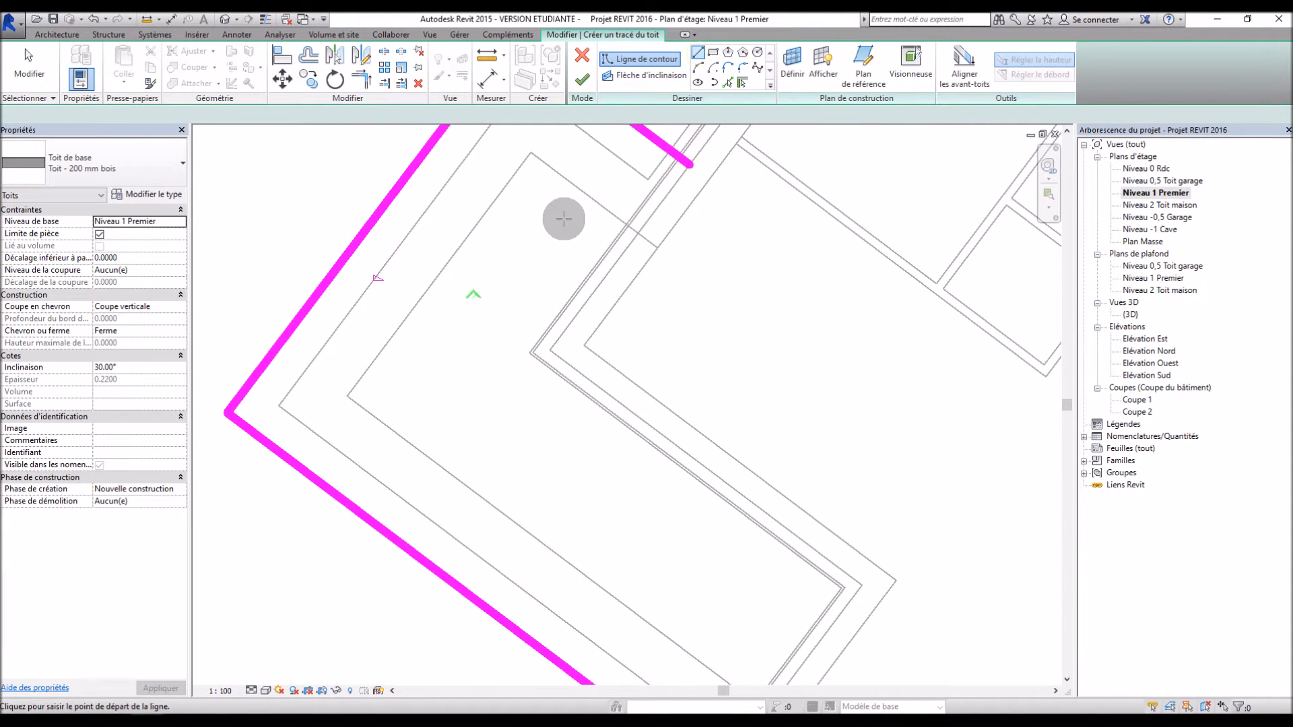
left_click(686, 161)
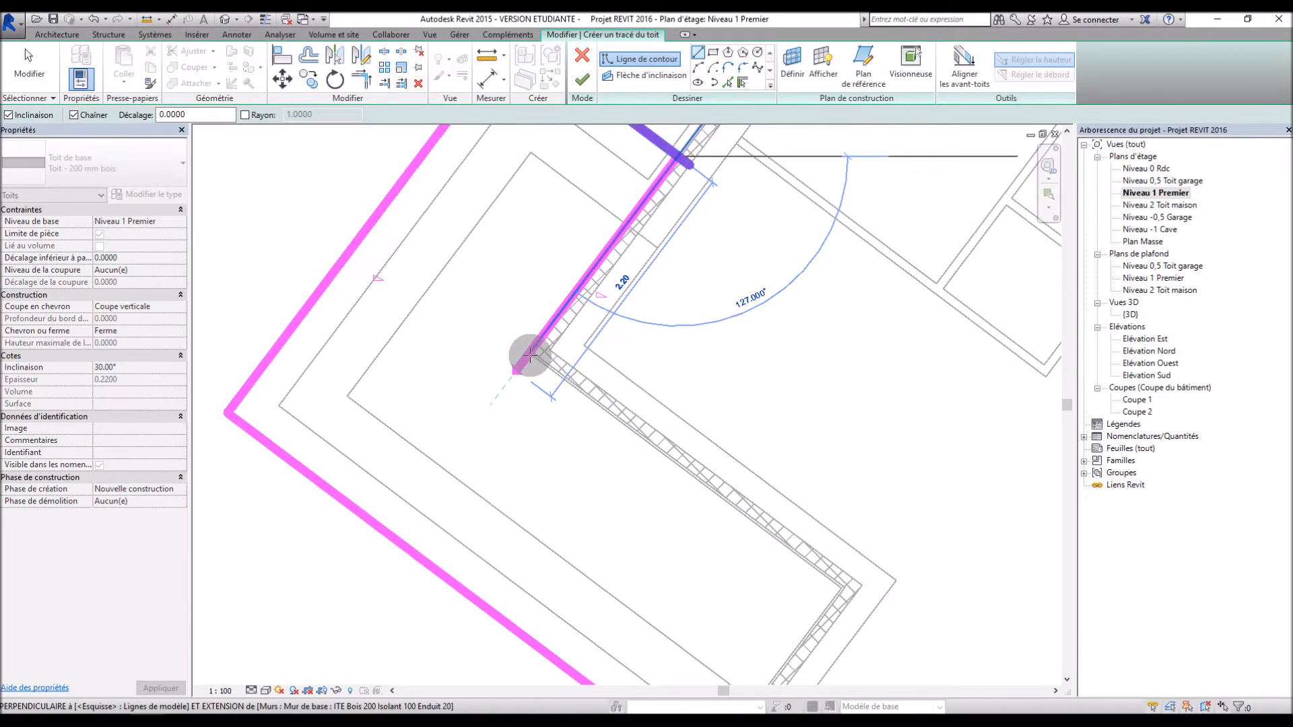
left_click(528, 353)
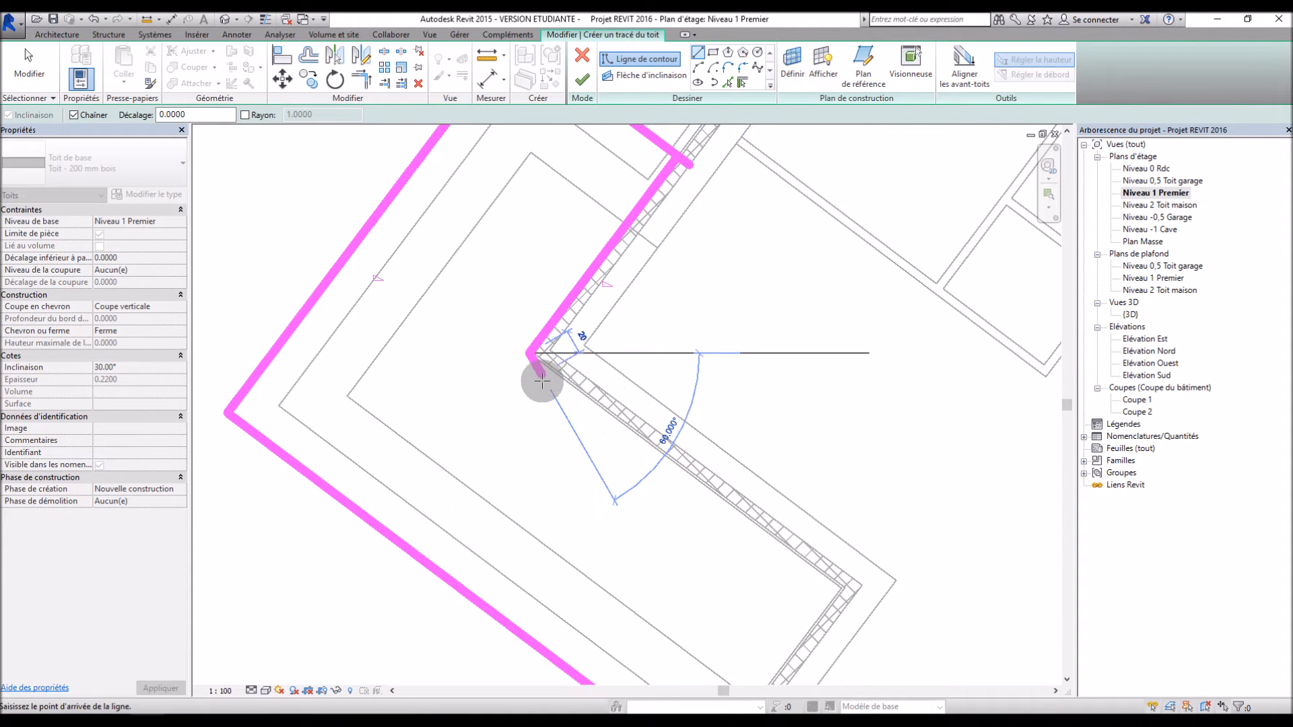
scroll(546, 372, "down", 2)
scroll(638, 579, "up", 3)
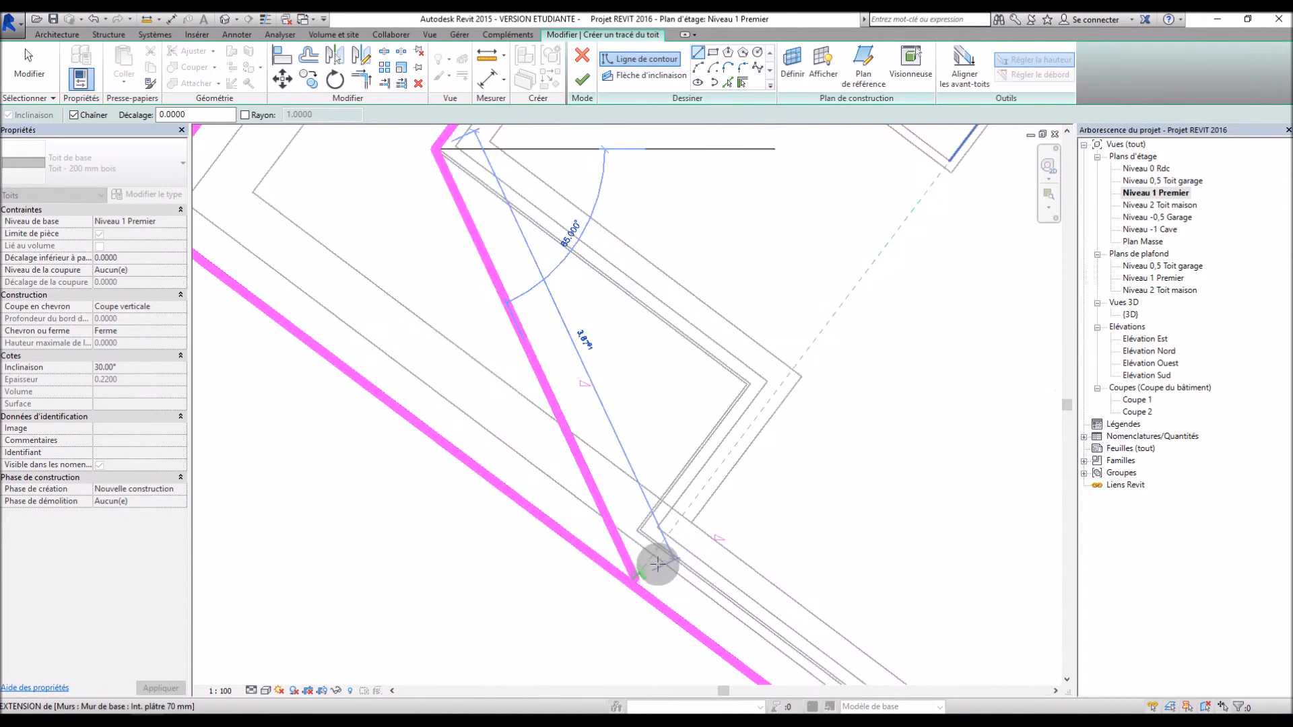
left_click(760, 354)
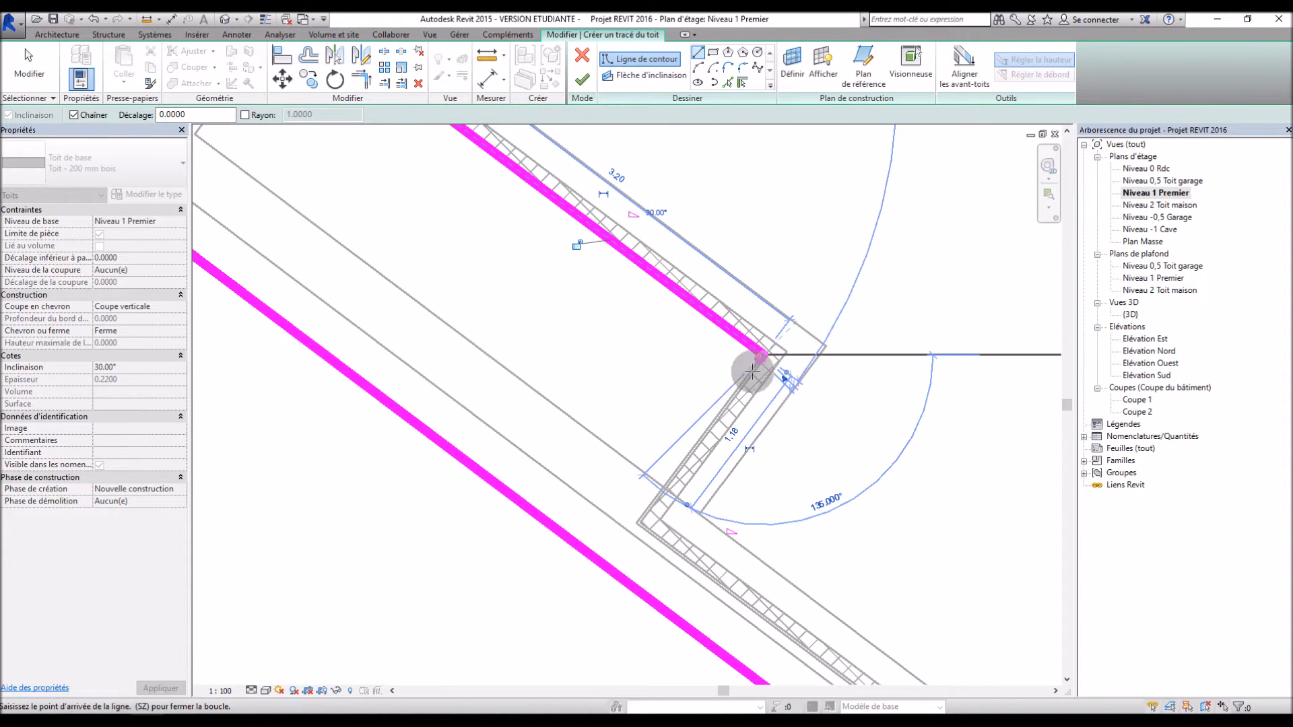
left_click(607, 564)
scroll(608, 564, "down", 3)
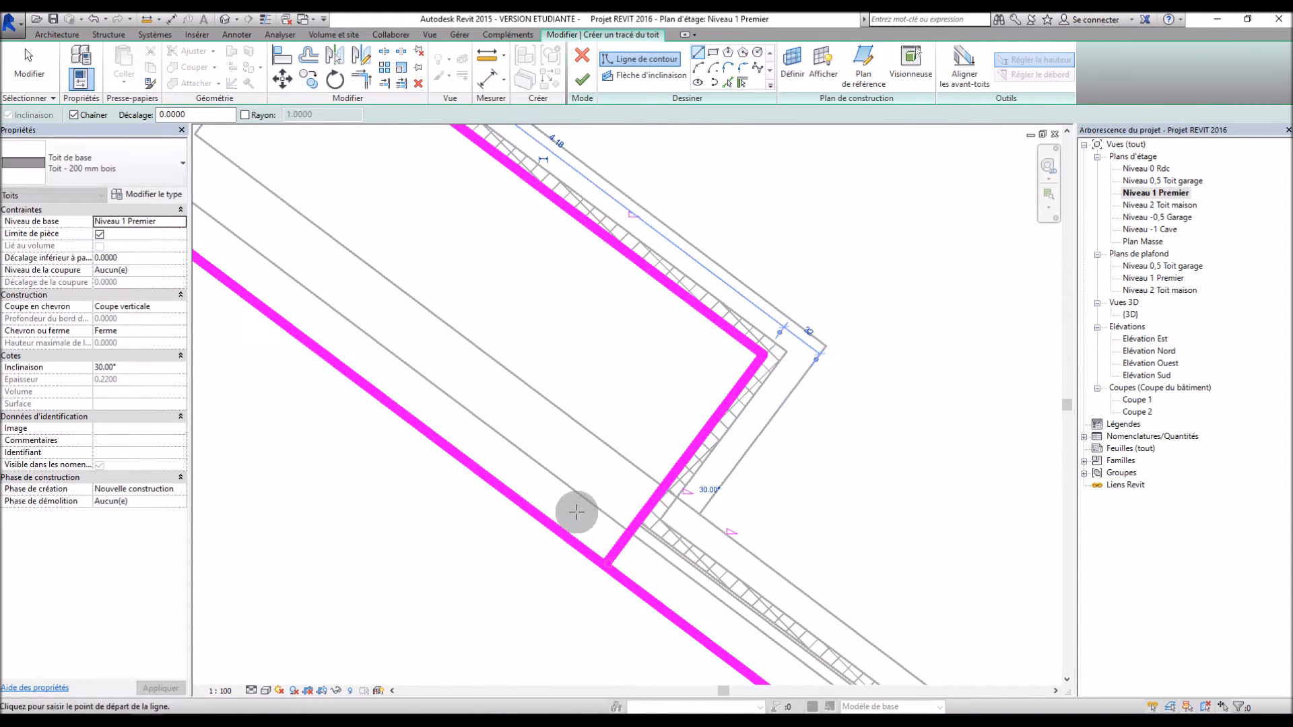
scroll(612, 514, "down", 4)
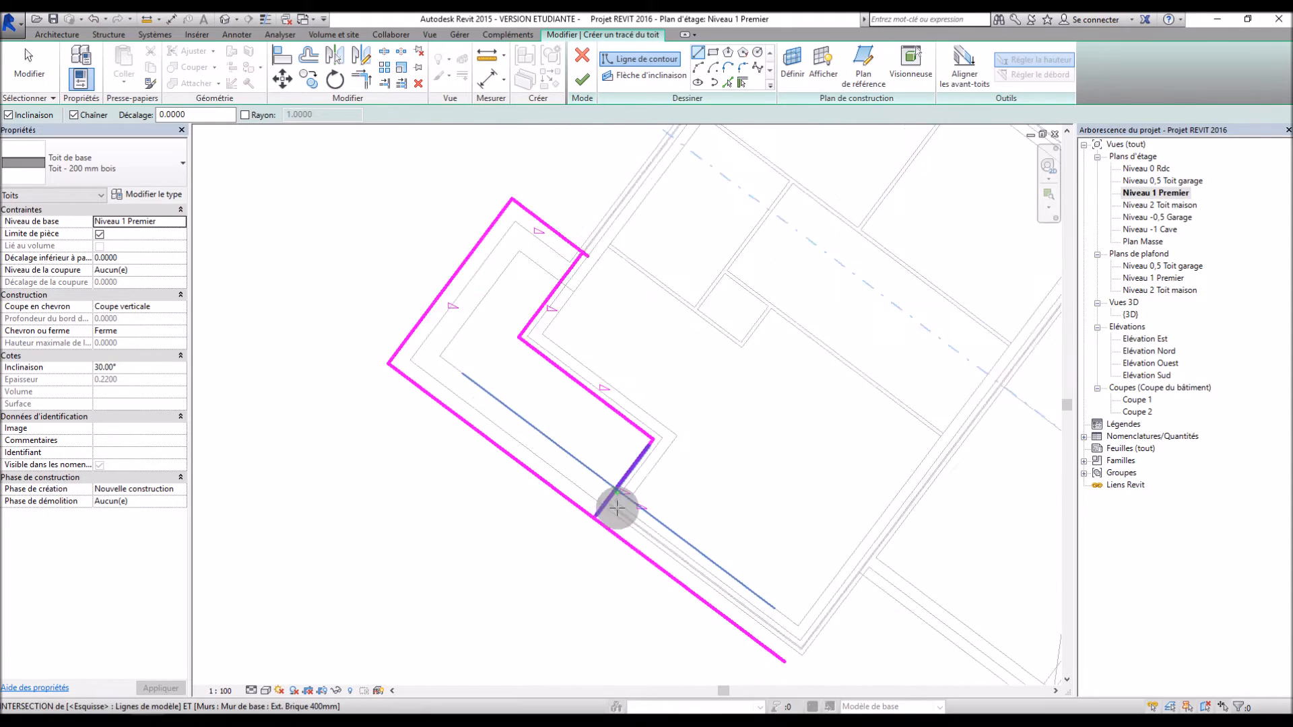
key("Escape")
key("Escape")
Shorten the long outer edge and the upper short edge so both end exactly at the lines along the house walls
left_click(685, 576)
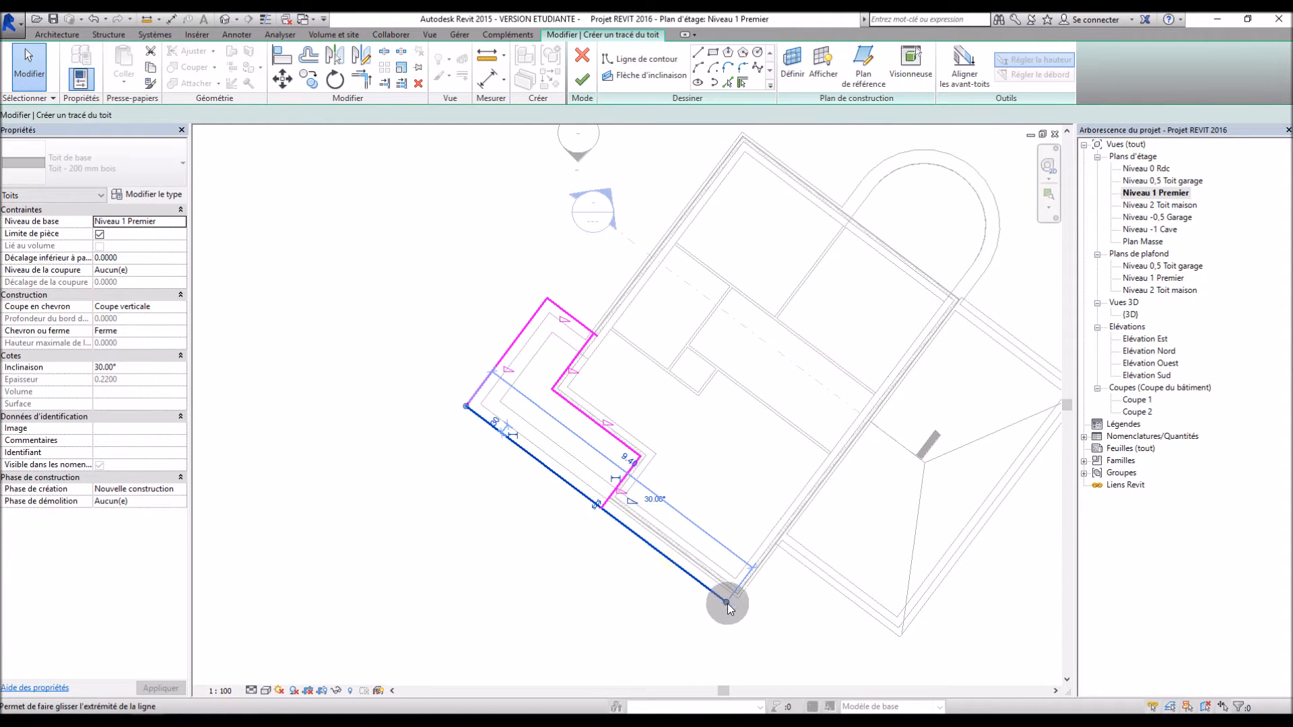
left_click_drag(726, 603, 701, 588)
left_click_drag(612, 517, 601, 507)
left_click(591, 556)
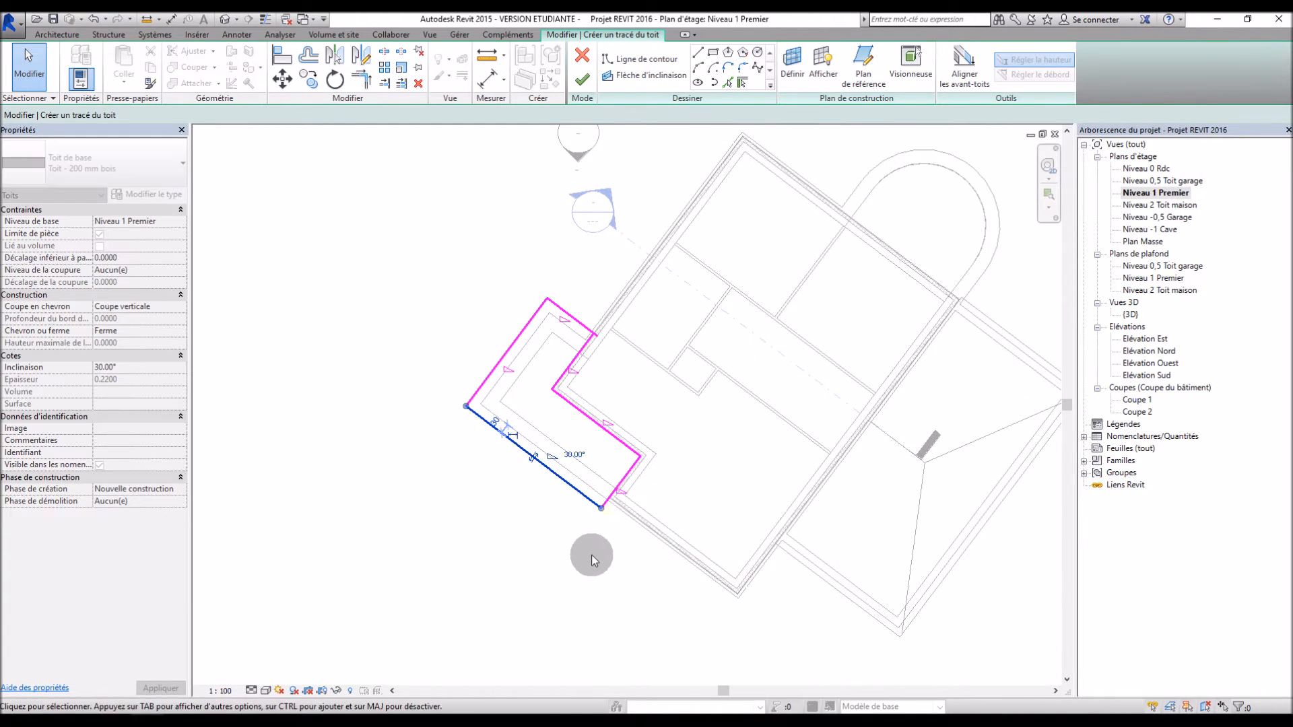
scroll(543, 416, "up", 3)
left_click(664, 224)
left_click_drag(670, 230, 662, 224)
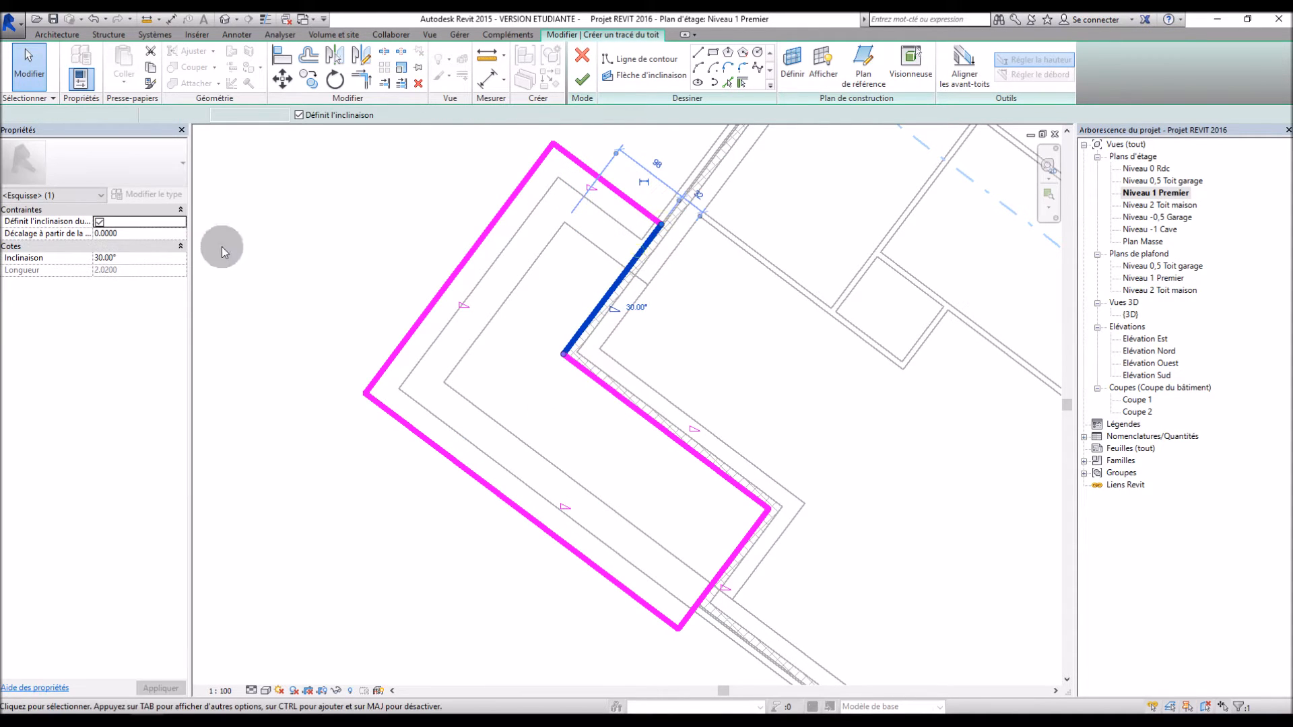
Turn off slope definition for the two edges against the house walls and finish the roof sketch
left_click(585, 374)
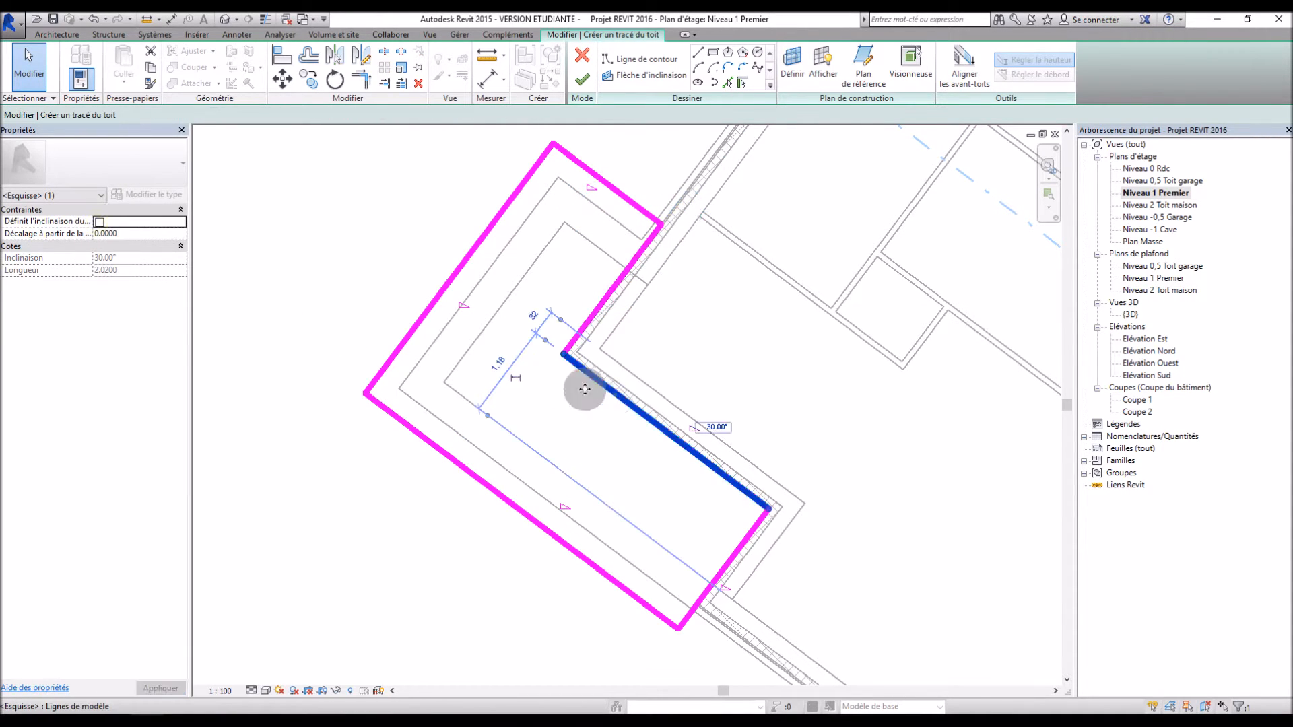
left_click(99, 223)
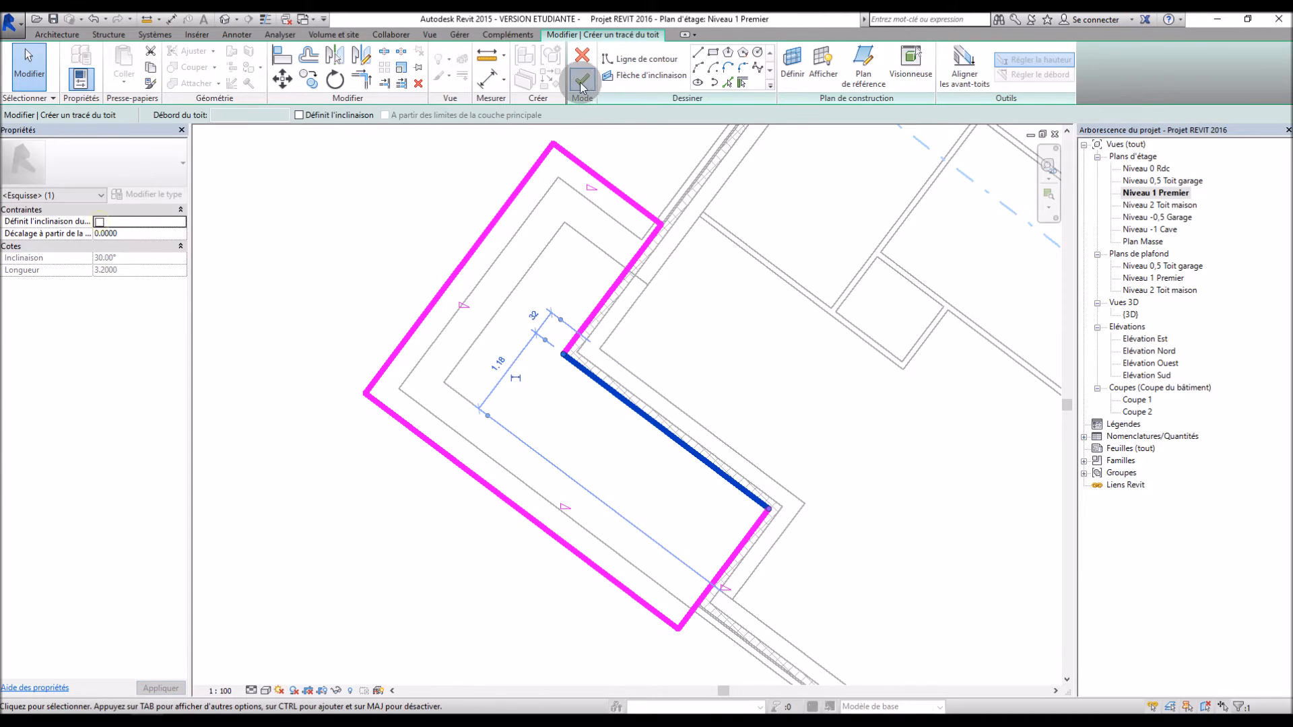
left_click(582, 79)
Open the 3D view and examine the new terrace roof from the side where it wraps around the house corner
double_click(1134, 319)
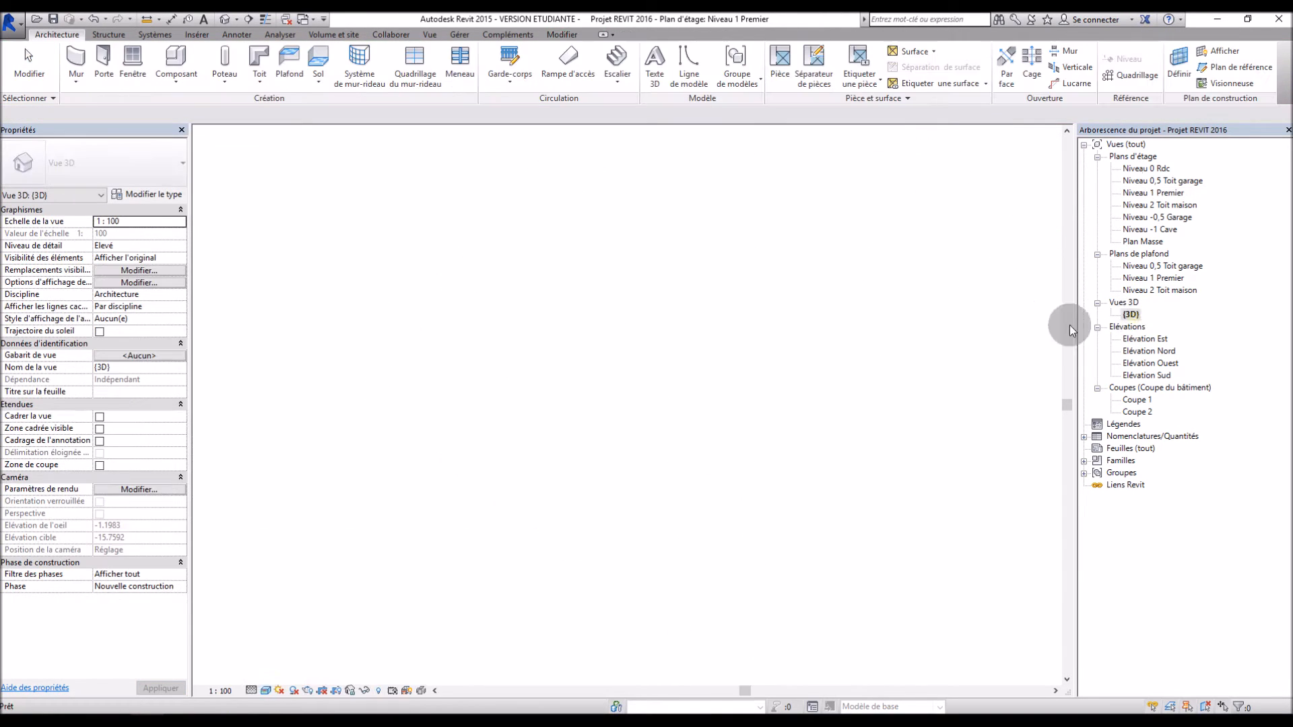
left_click(544, 510)
middle_click_drag(478, 424, 737, 304, "shift")
scroll(761, 303, "down", 3)
left_click(328, 213)
scroll(551, 395, "up", 5)
middle_click_drag(551, 396, 450, 357, "shift")
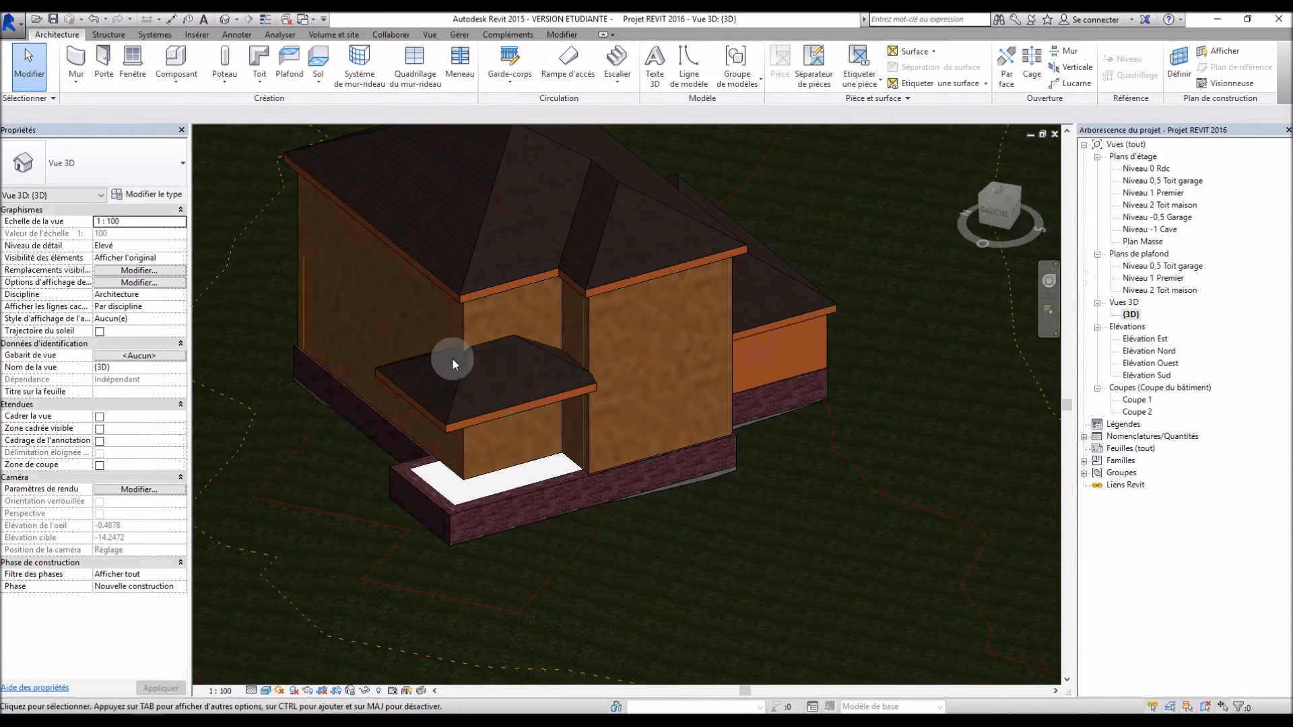
Try to adjust the terrace roof's two ridges with their height handles
scroll(450, 358, "up", 4)
left_click(512, 326)
left_click_drag(512, 325, 548, 320)
left_click(1253, 696)
left_click_drag(618, 301, 566, 294)
left_click(1253, 695)
Examine the terrace roof's ridges and the hip where they meet at the house corner
left_click(496, 354)
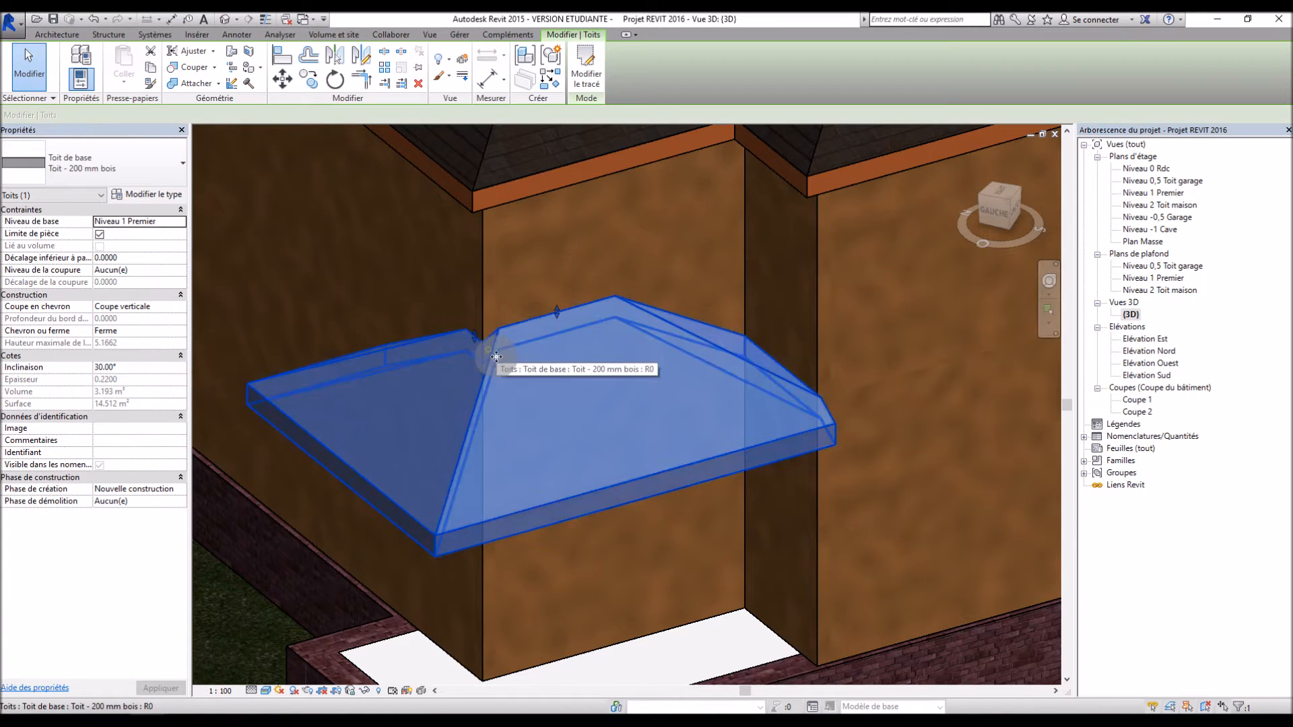
middle_click_drag(436, 364, 499, 385, "shift")
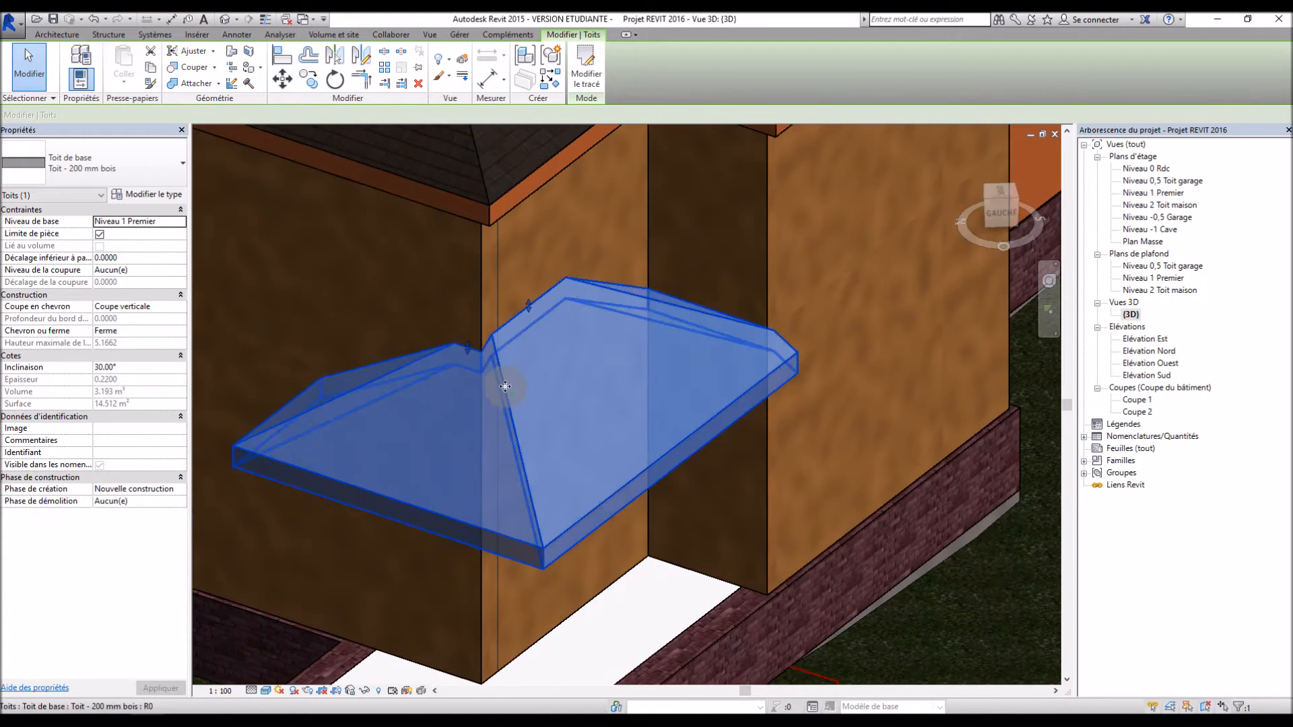
scroll(474, 374, "up", 3)
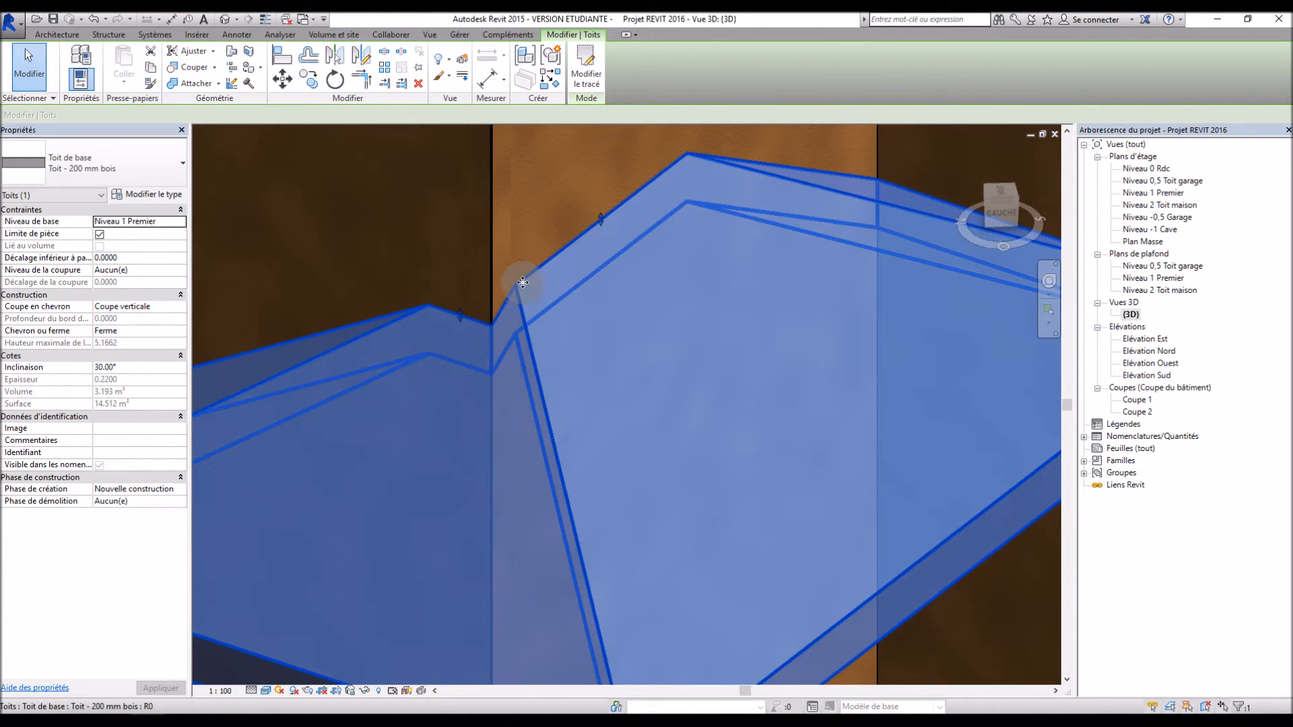
scroll(516, 287, "down", 3)
key("Escape")
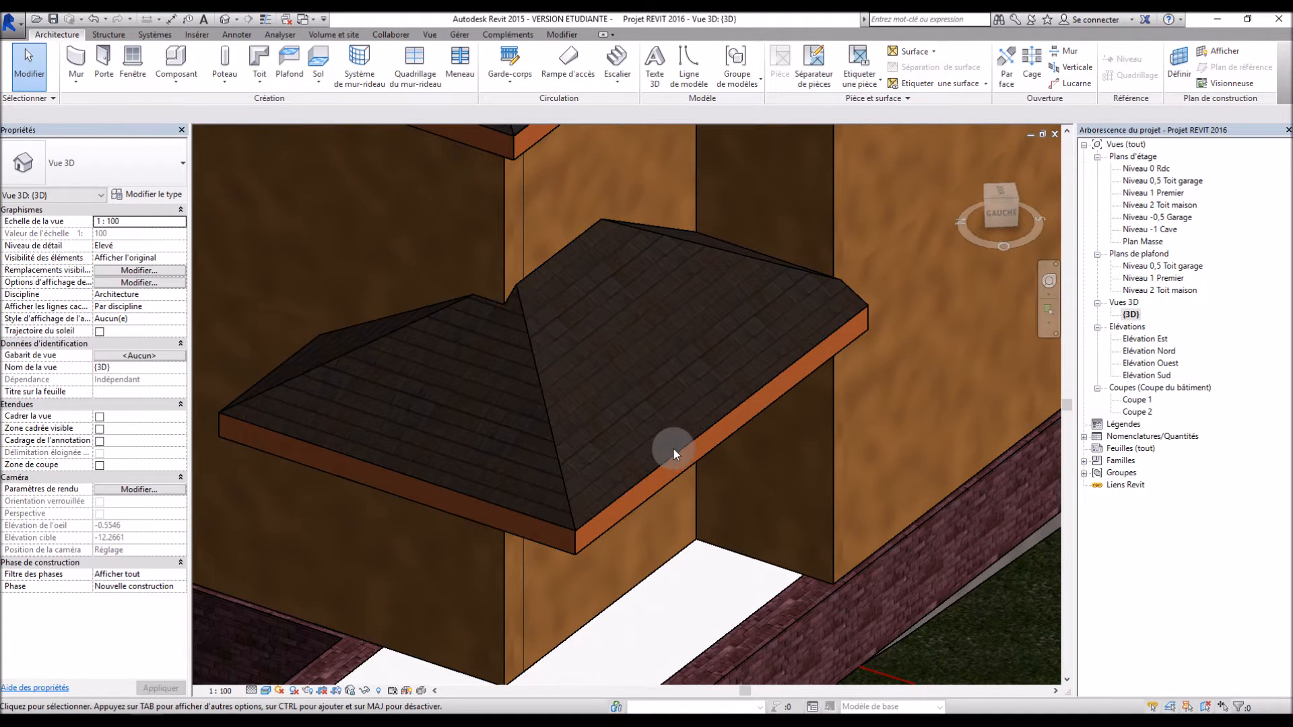
Edit the terrace roof sketch and try a 26° slope on the 4.88 m outer edge
double_click(676, 450)
left_click(677, 451)
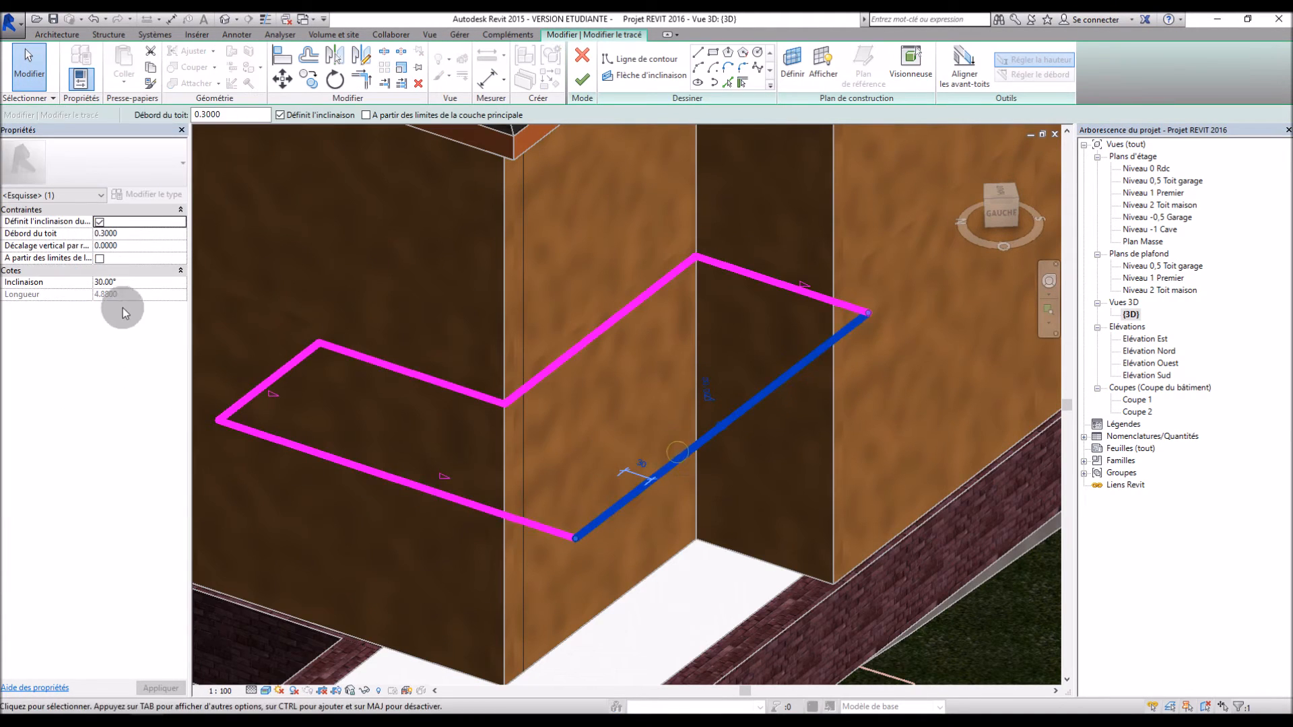
type("26")
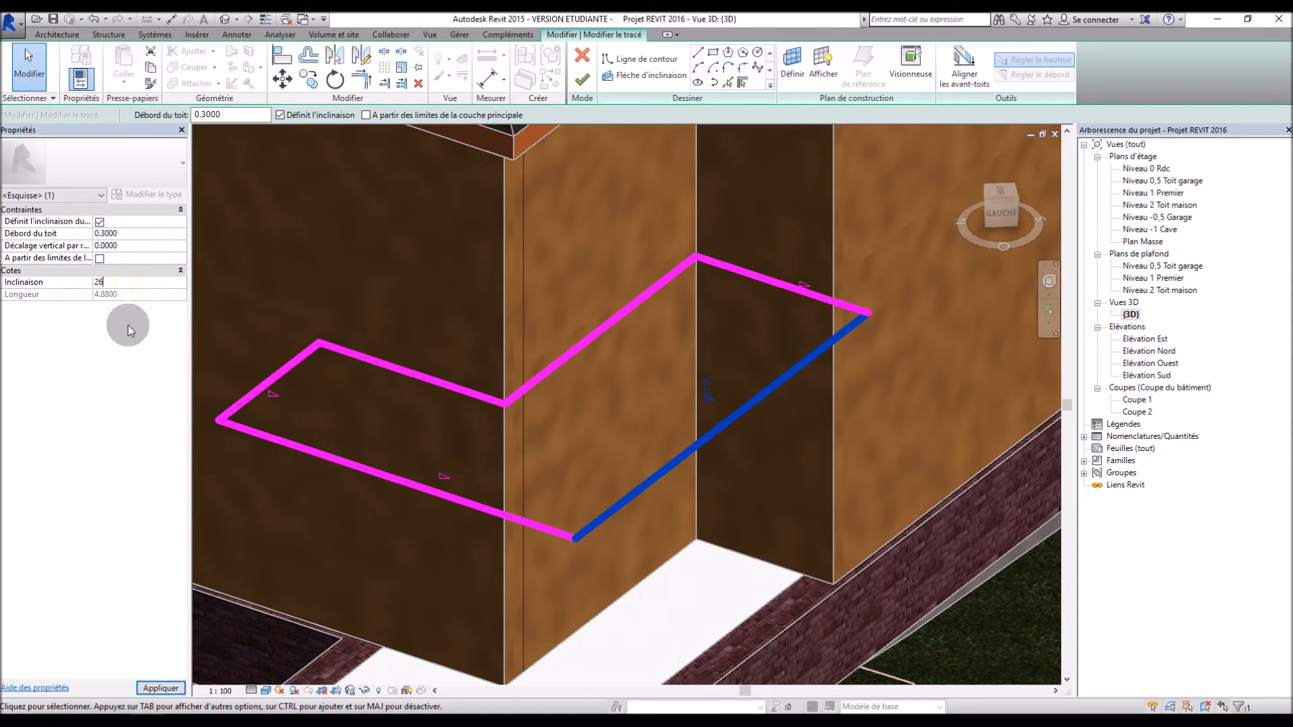
left_click(426, 196)
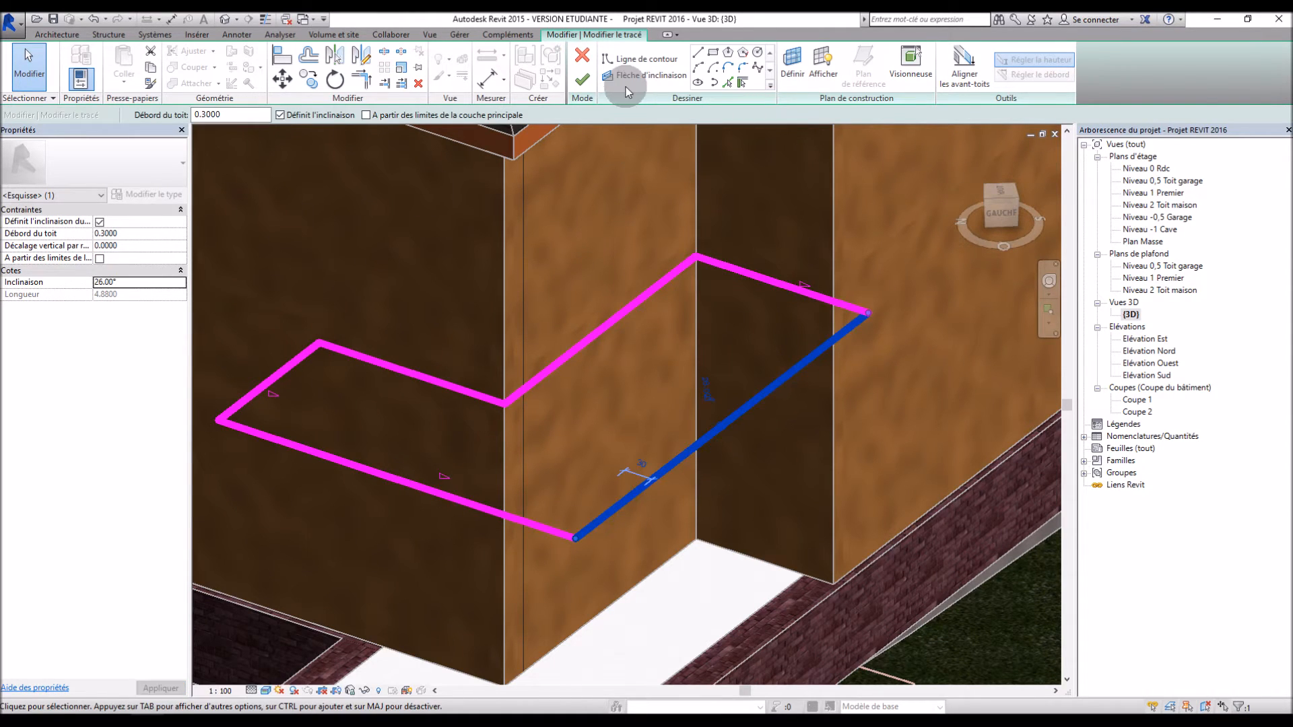
left_click(583, 81)
left_click(1268, 702)
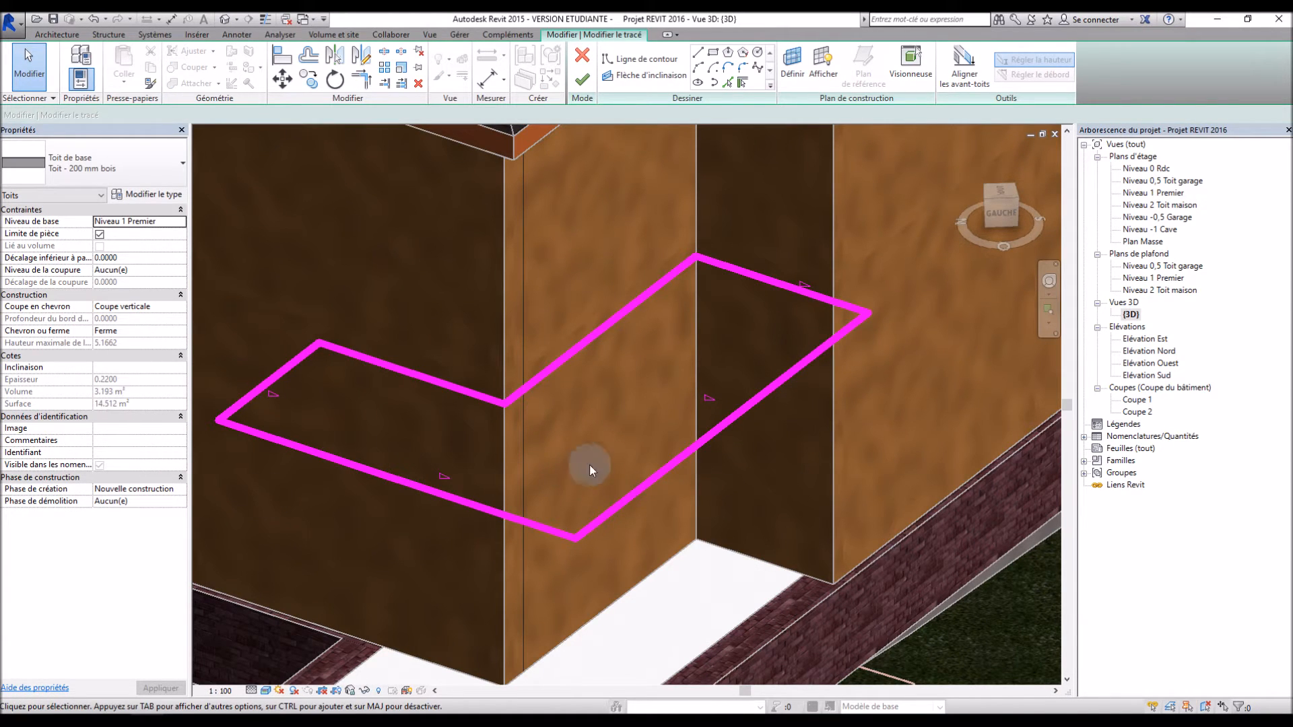
Try to rebuild the terrace roof with a 28° slope on the same outer edge
left_click(643, 483)
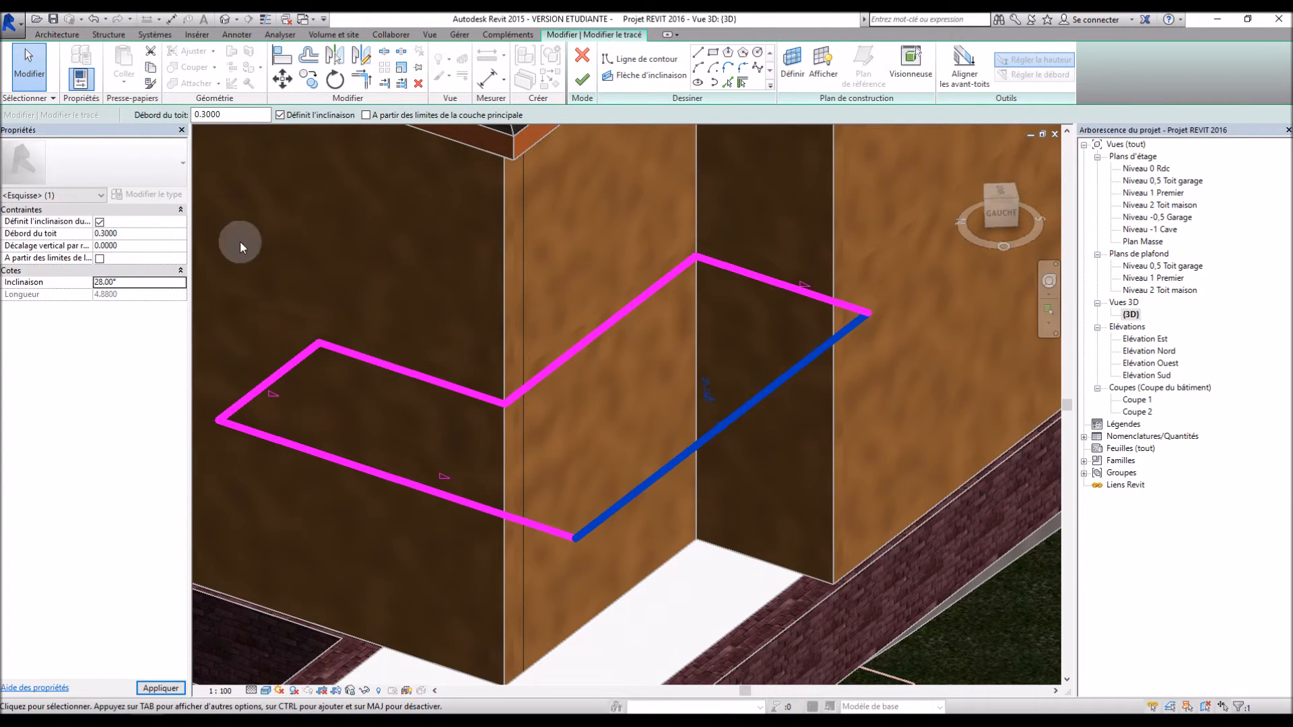
left_click(582, 79)
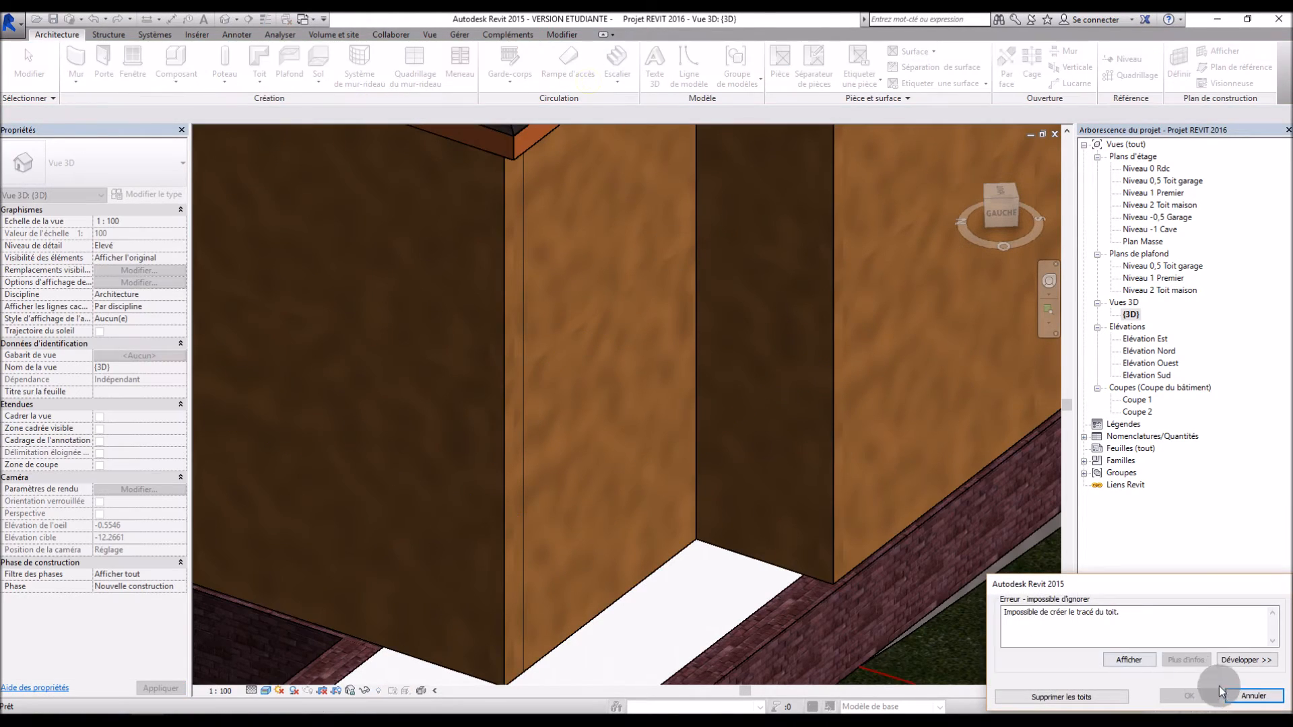
left_click(1251, 696)
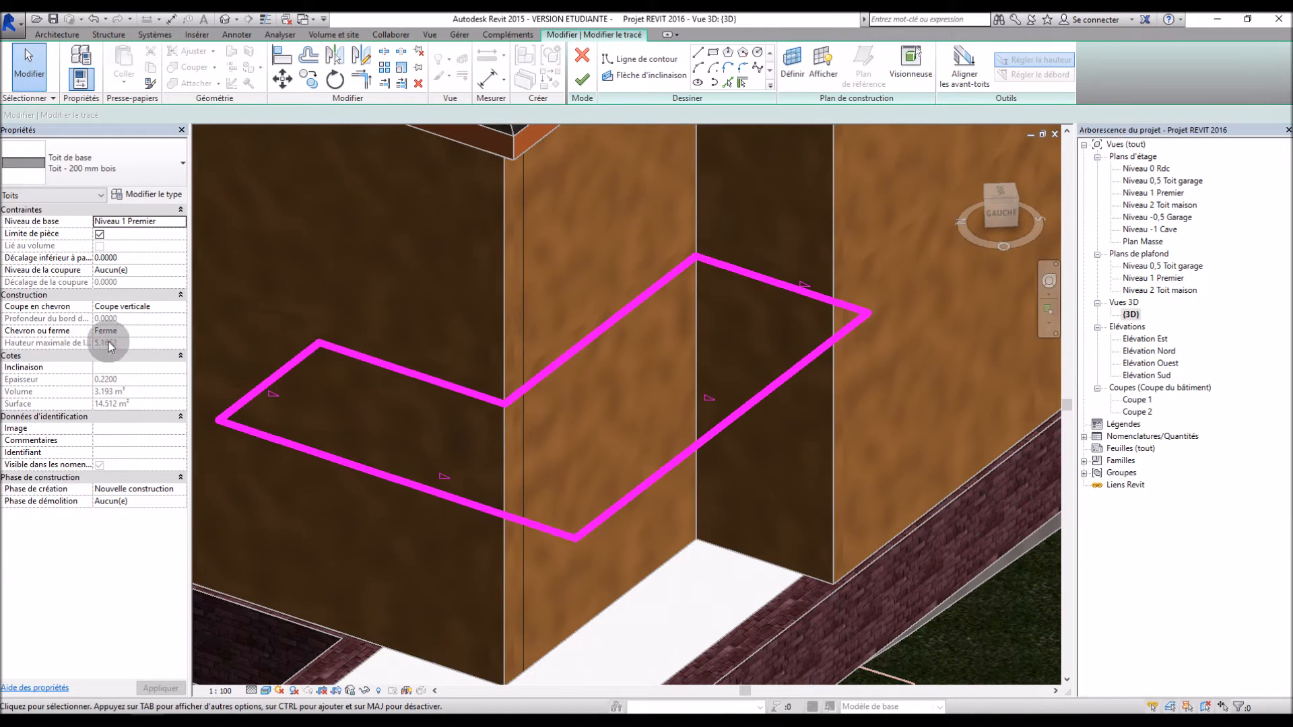
Set the 4.88 m outer edge's slope back to 30° and finish the terrace roof sketch
left_click(629, 492)
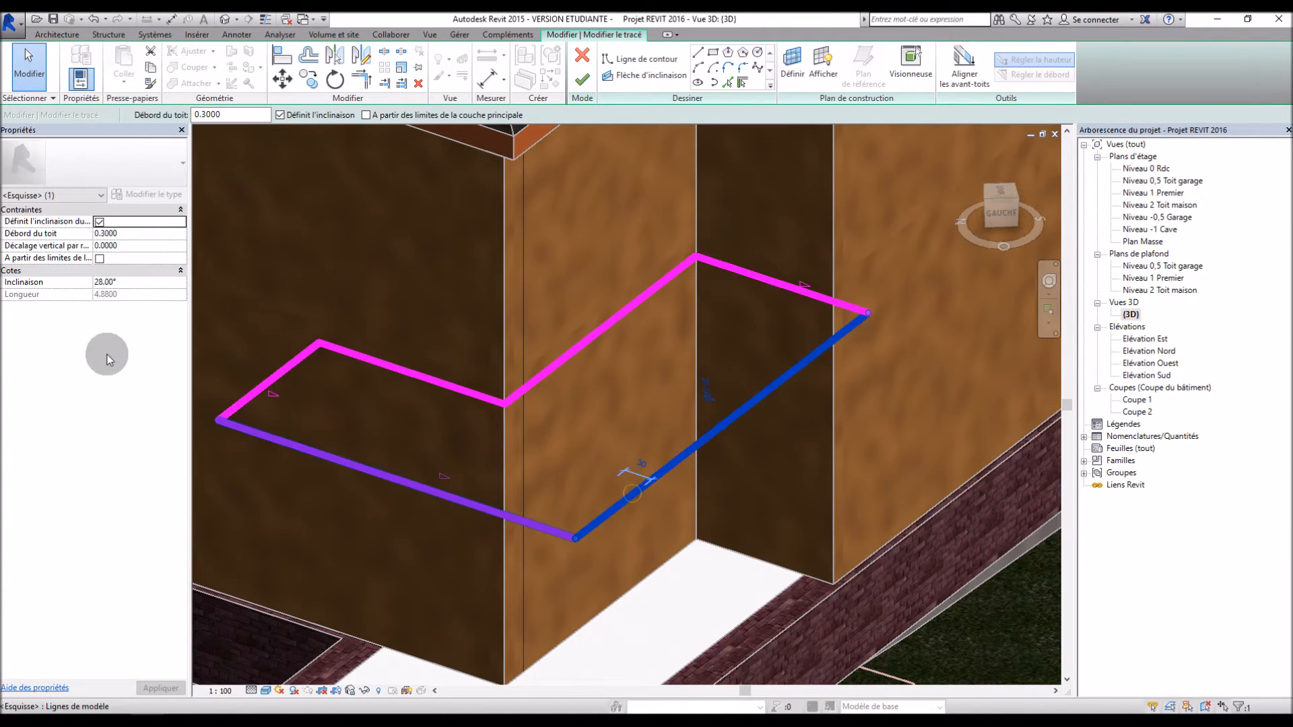
left_click(124, 280)
type("30")
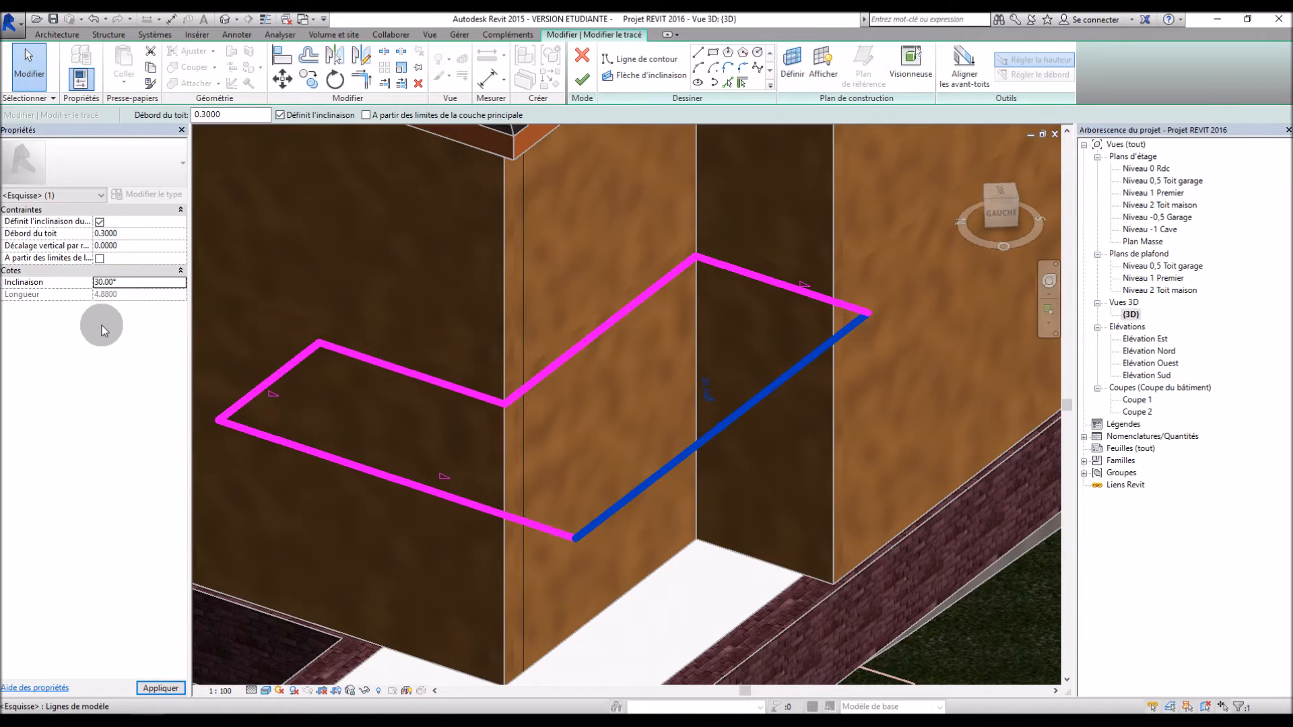
left_click(583, 79)
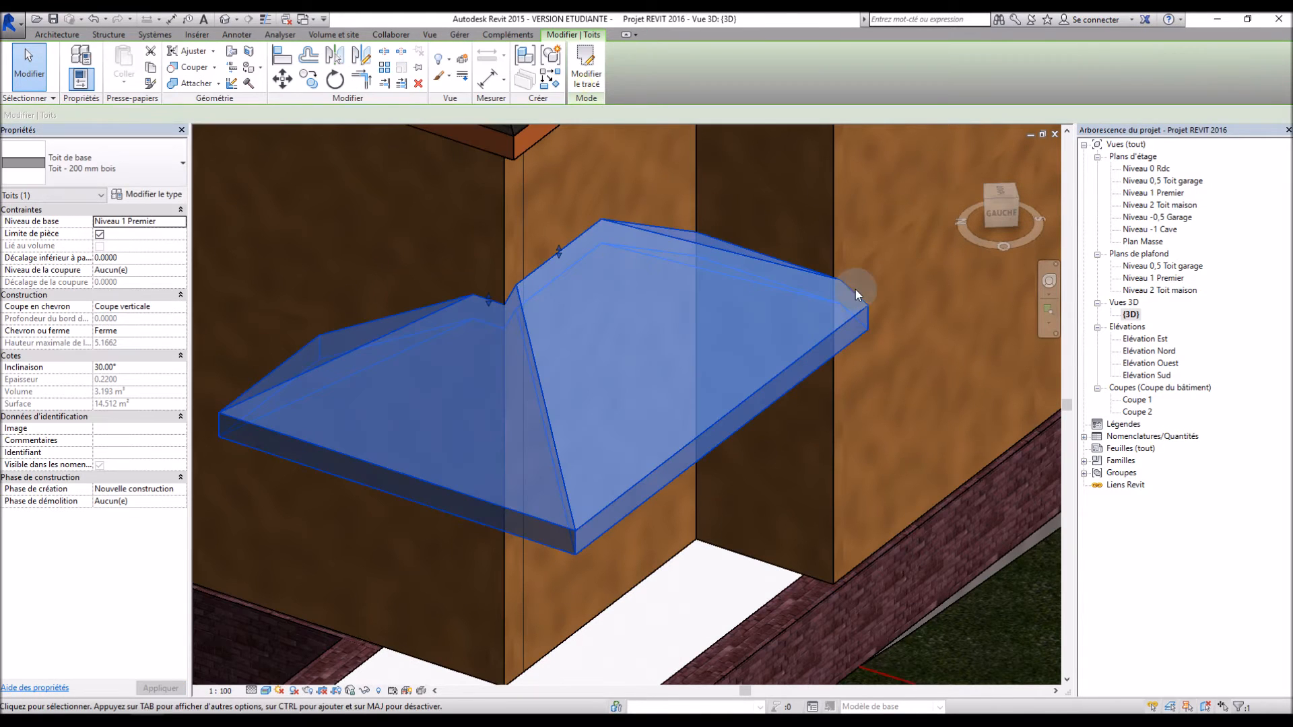
Set the slope of the terrace roof's 3.9 m outer edge to 34° and finish the sketch
left_click(432, 493)
double_click(434, 484)
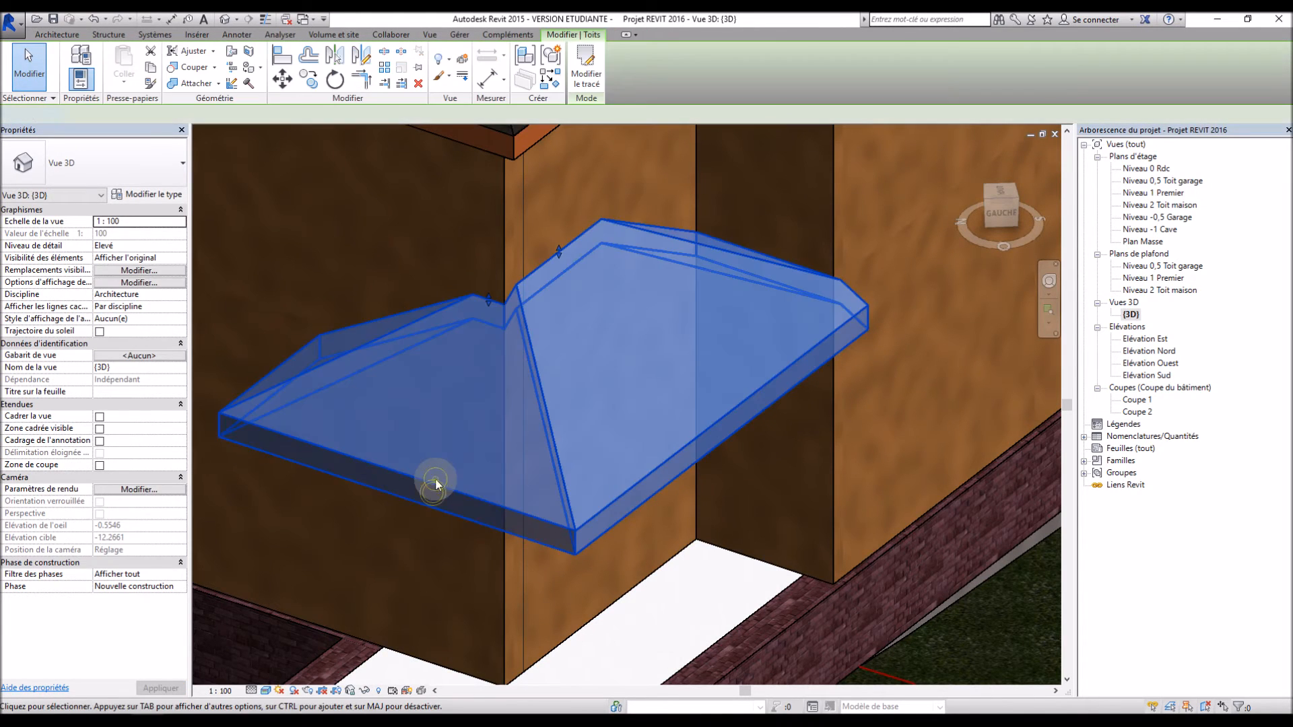
left_click(431, 492)
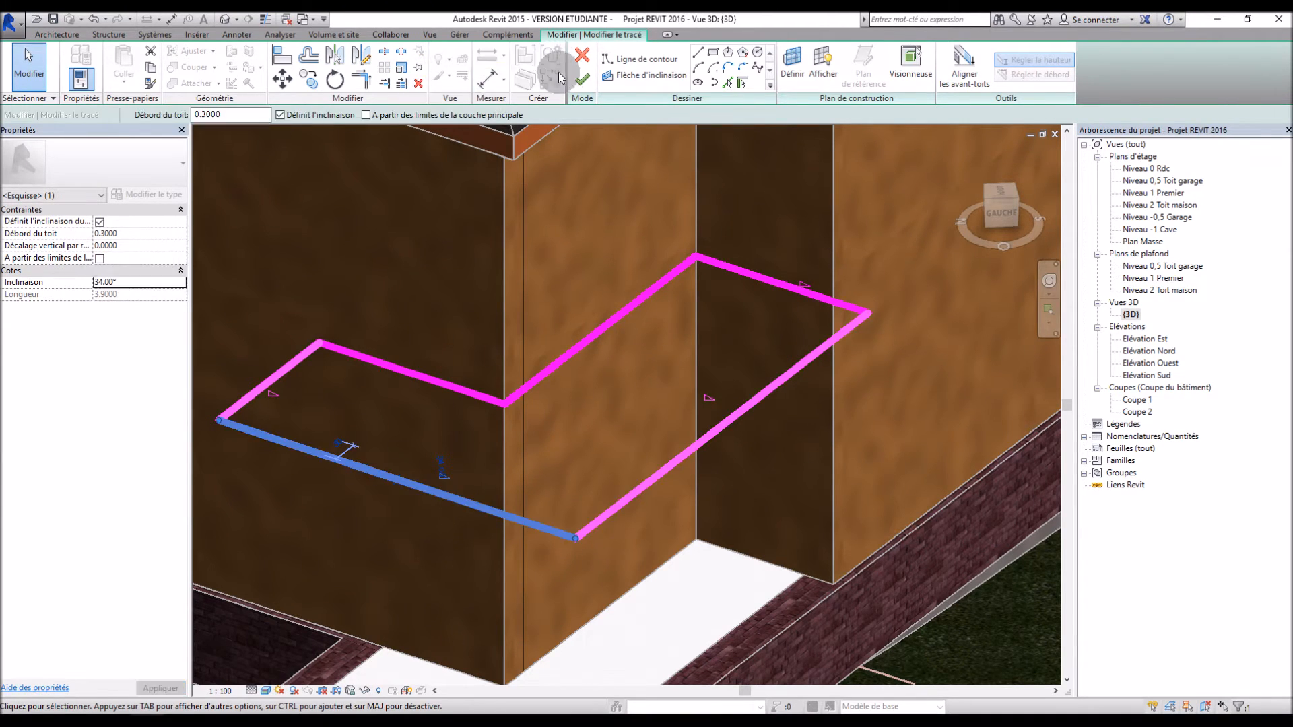
left_click(581, 81)
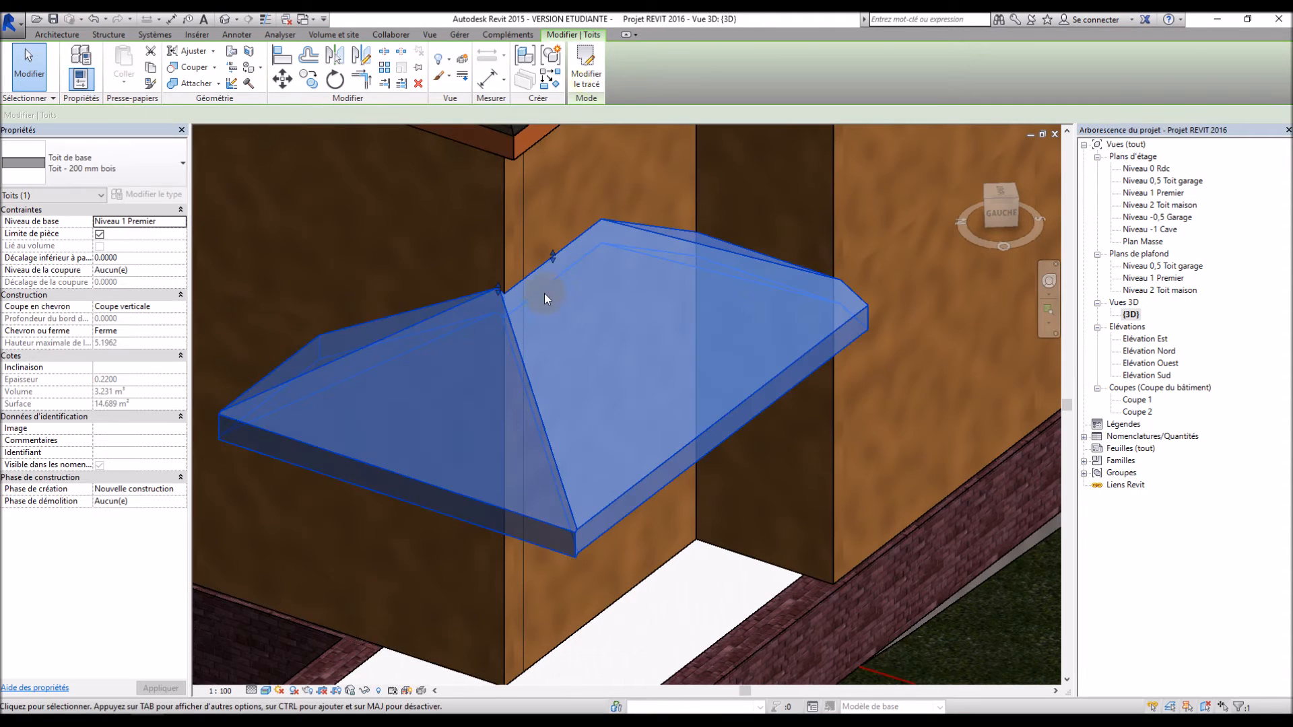
Reduce the slope of the terrace roof's 3.9 m outer edge and finish the sketch
double_click(421, 483)
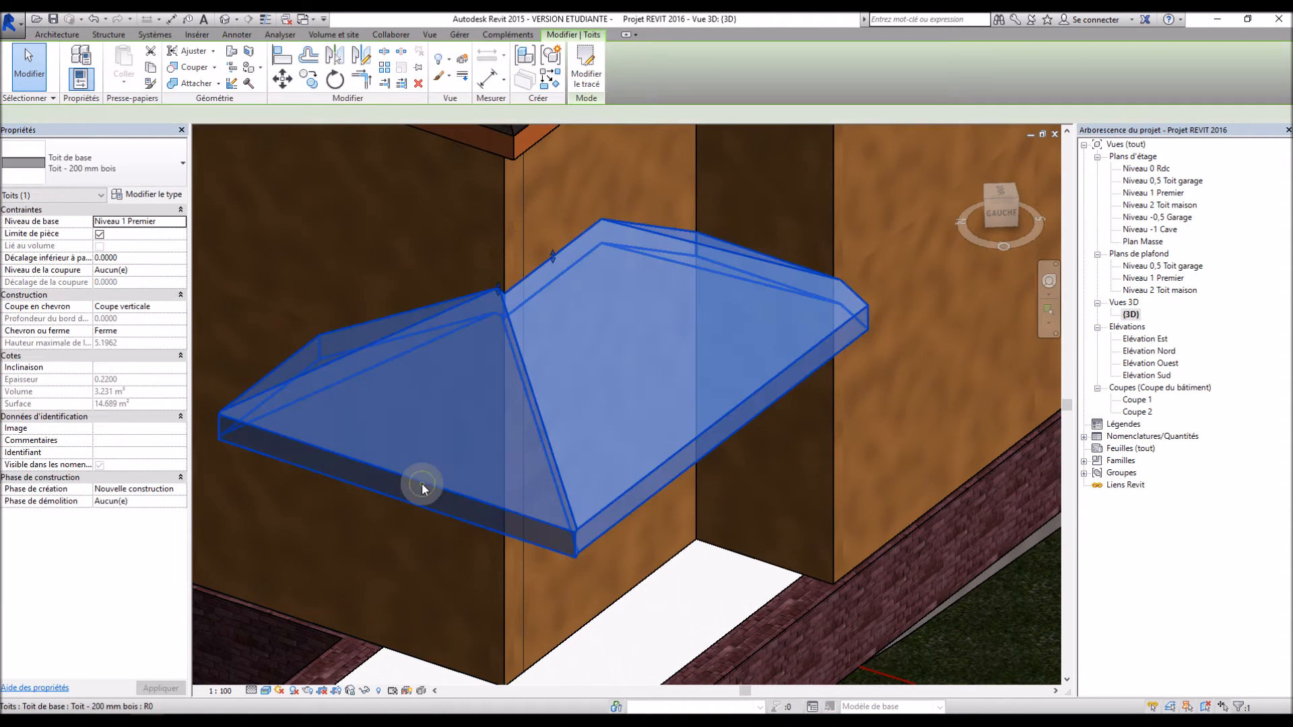
left_click(421, 483)
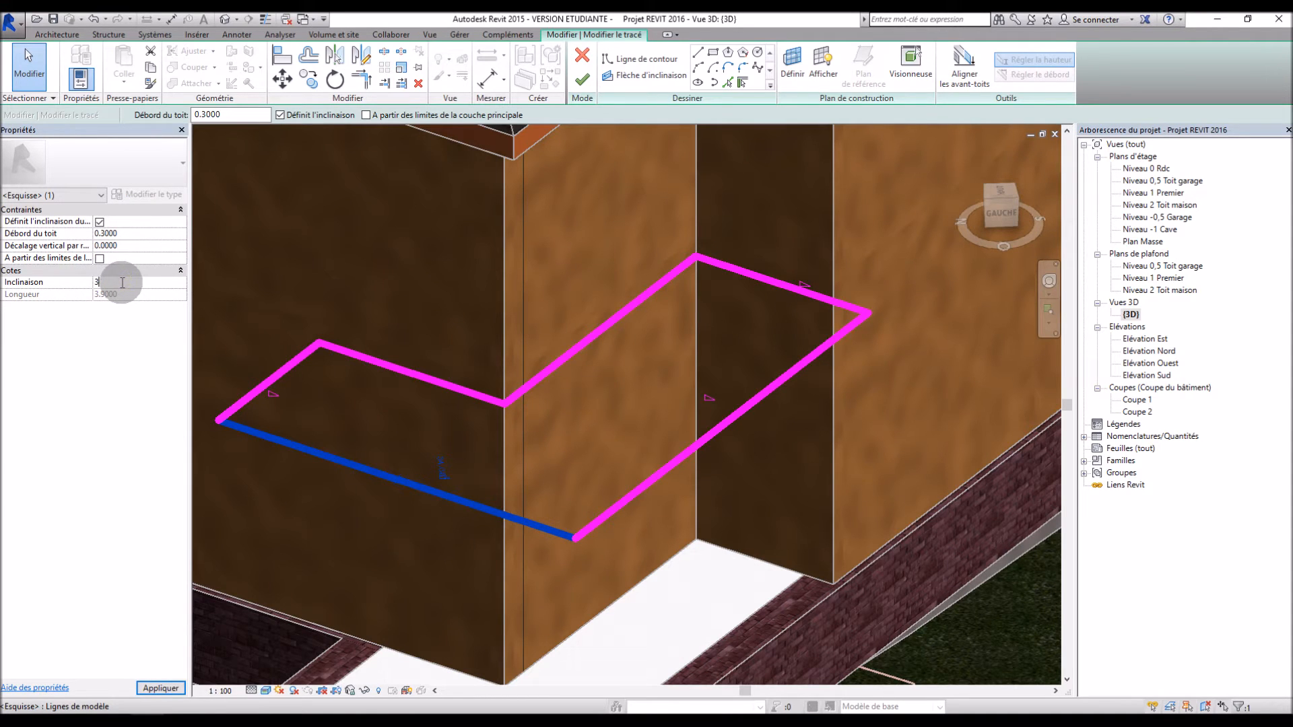
left_click(581, 81)
left_click(472, 194)
middle_click_drag(632, 312, 549, 338, "shift")
Turn off slope definition for the terrace roof's end edge against the projecting house wall and finish the sketch
double_click(842, 328)
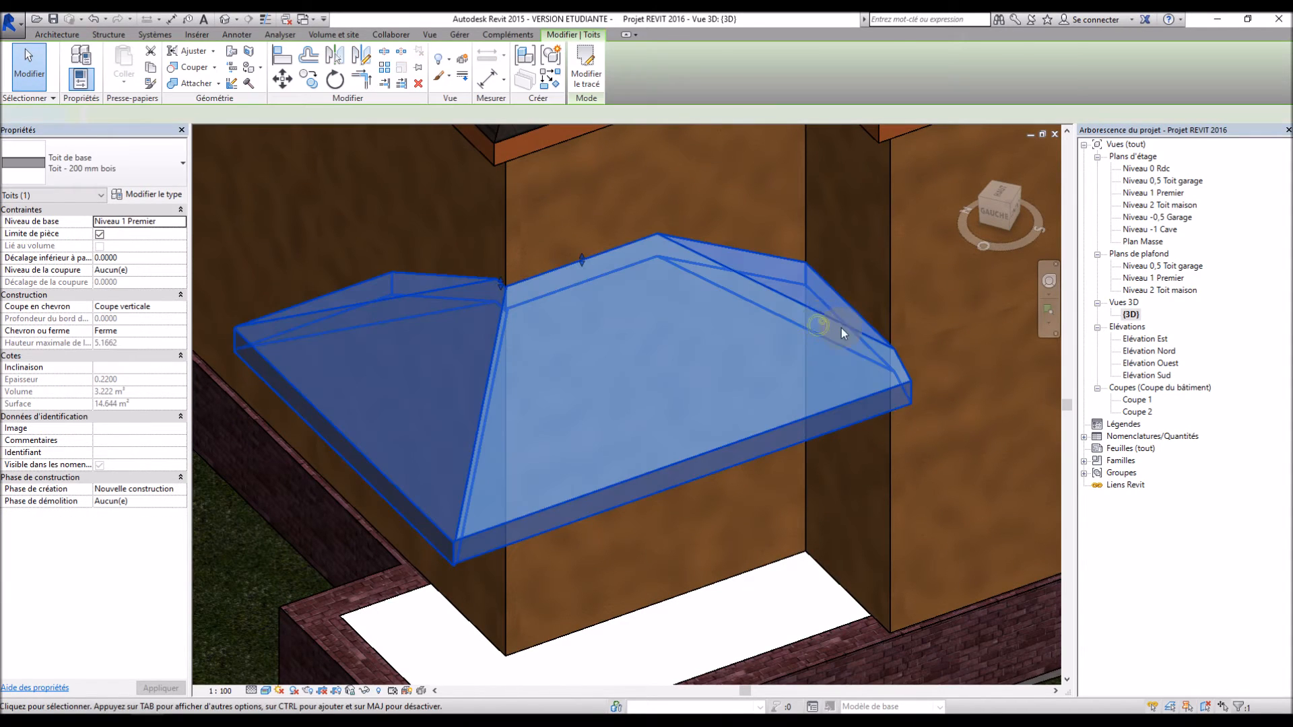
left_click(859, 333)
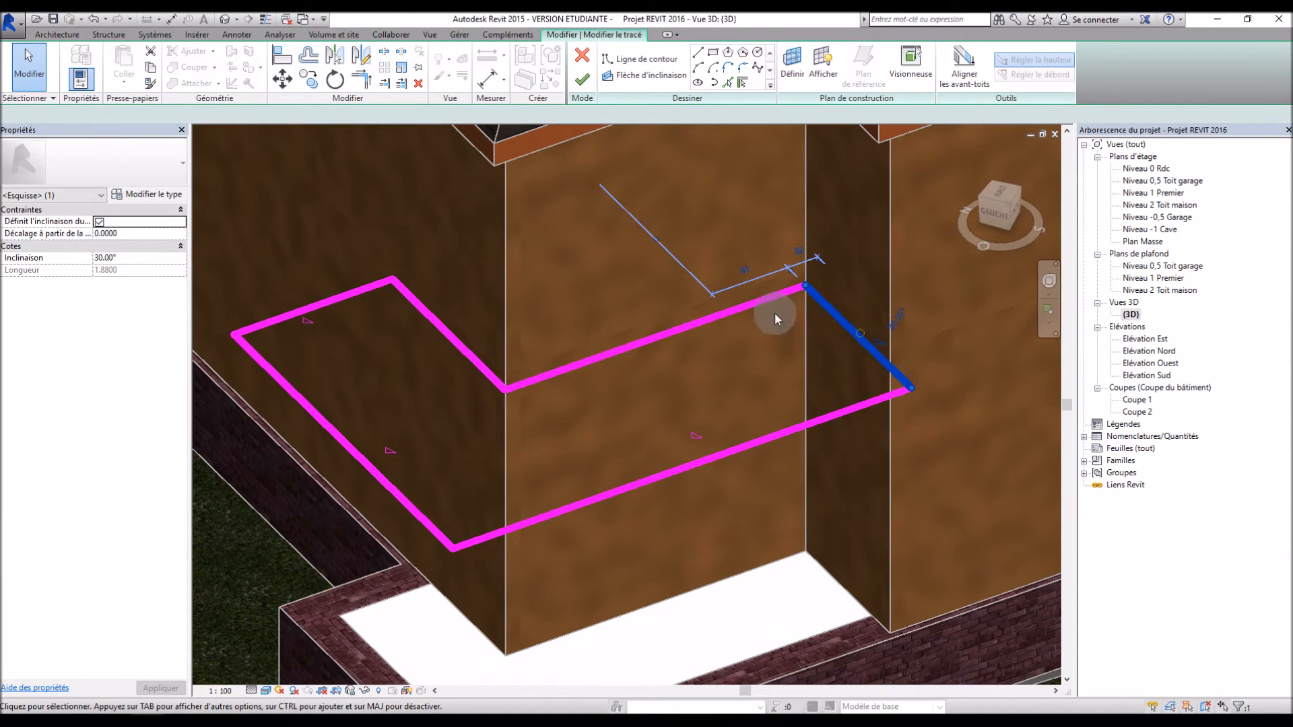
left_click(100, 222)
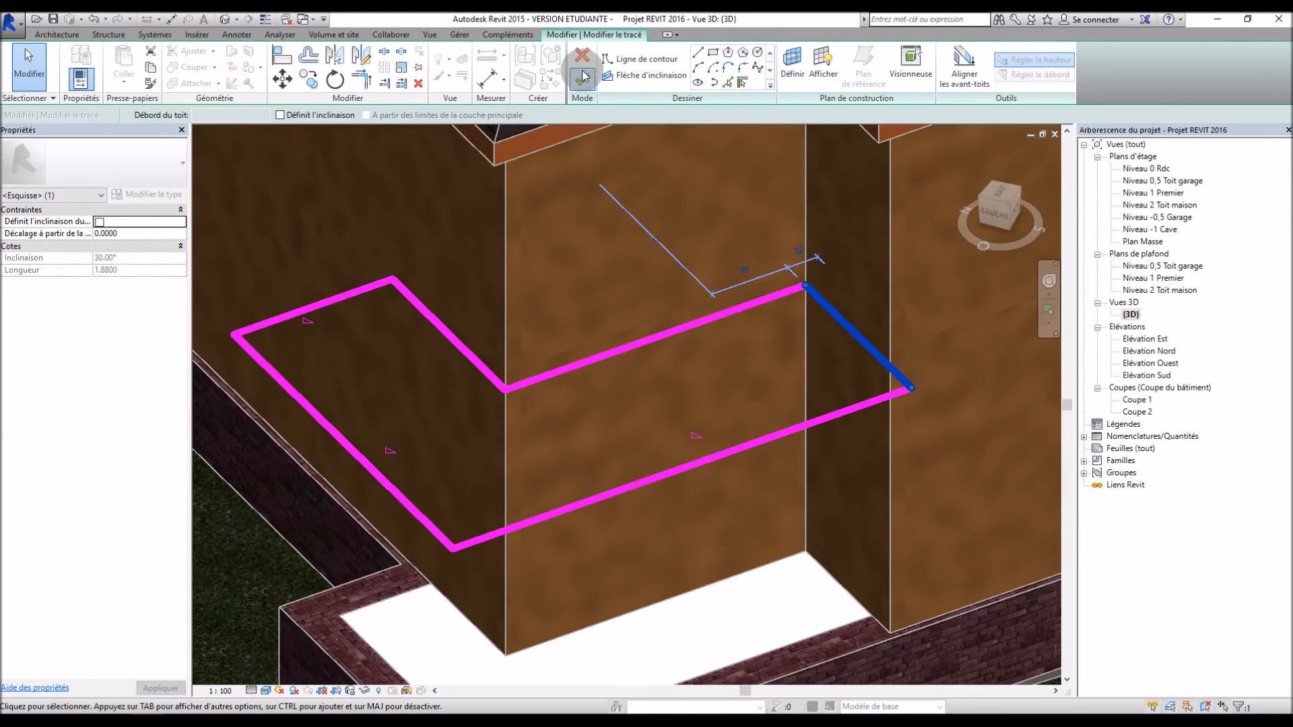
left_click(582, 79)
Examine the modified terrace roof and the uncovered rounded bay on the other side of the house
left_click(891, 228)
middle_click_drag(891, 228, 530, 355, "shift")
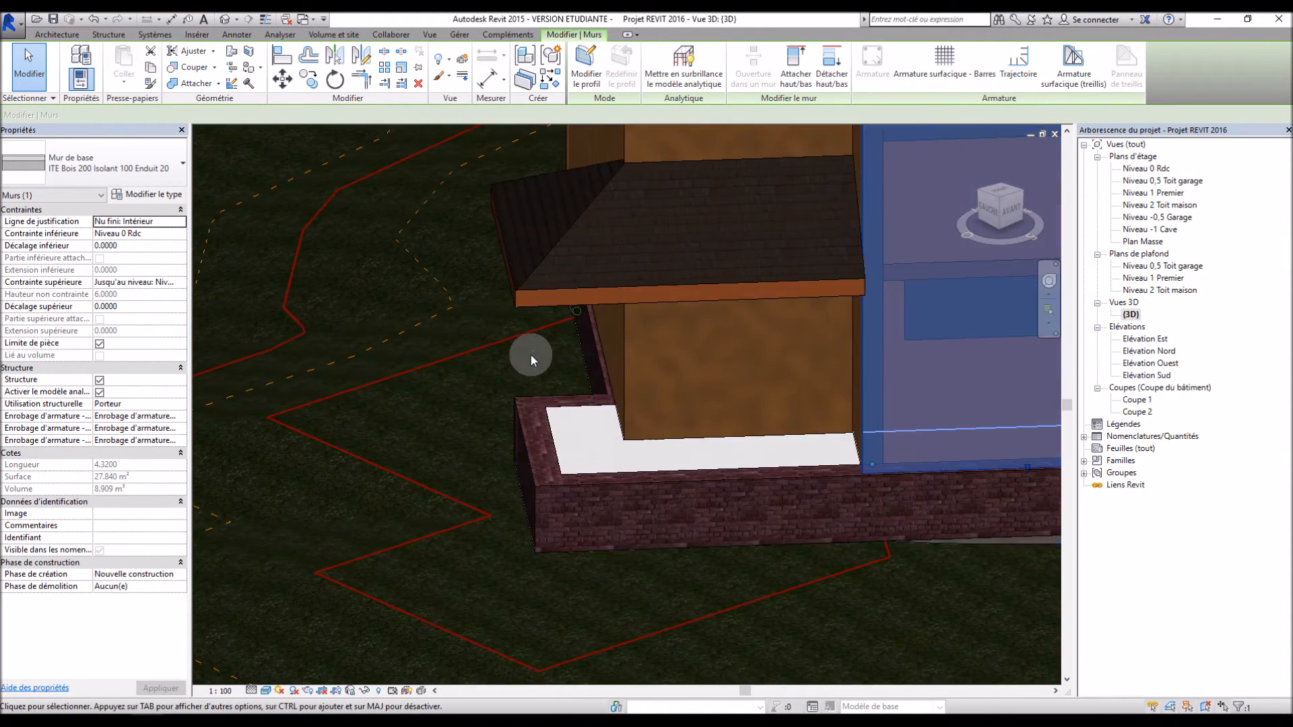
scroll(527, 364, "down", 4)
left_click(505, 165)
middle_click_drag(822, 288, 952, 598, "shift")
scroll(762, 414, "up", 5)
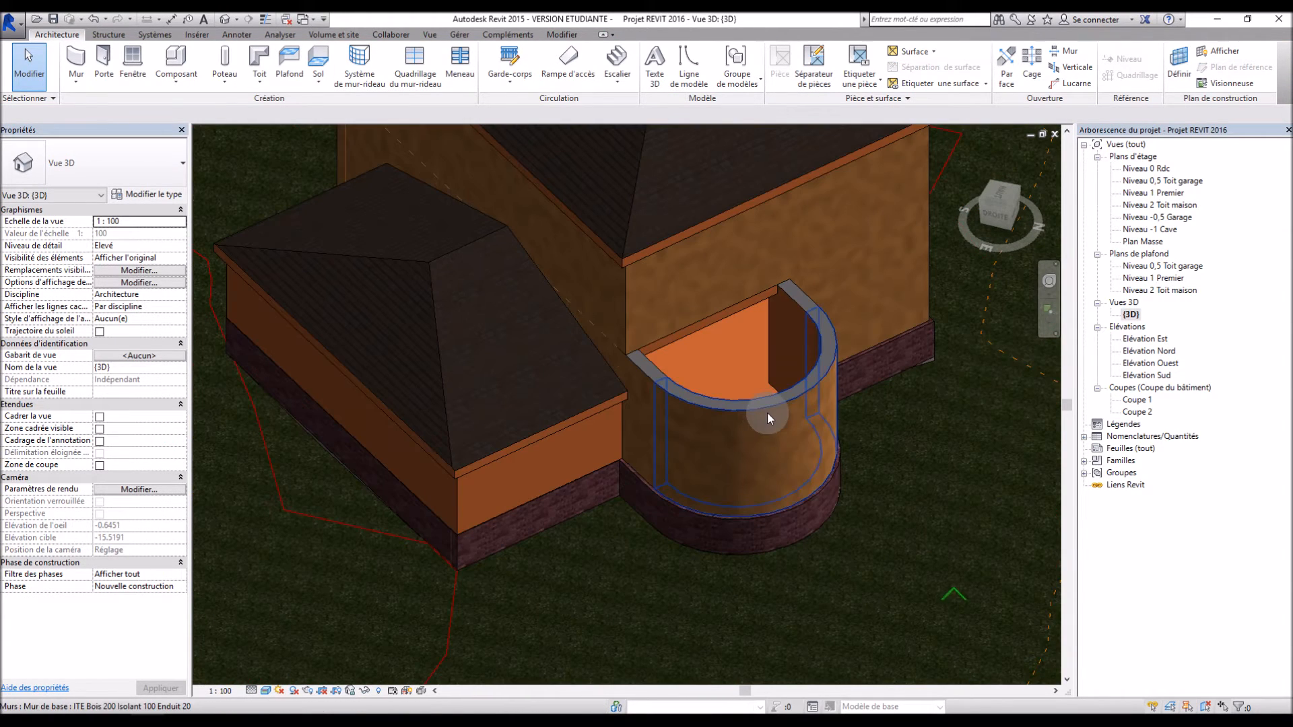
scroll(766, 410, "down", 3)
Start a footprint roof in the Niveau 1 Premier plan and pick the rounded bay's two side walls and curved wall with a 0.3000 overhang
double_click(1151, 195)
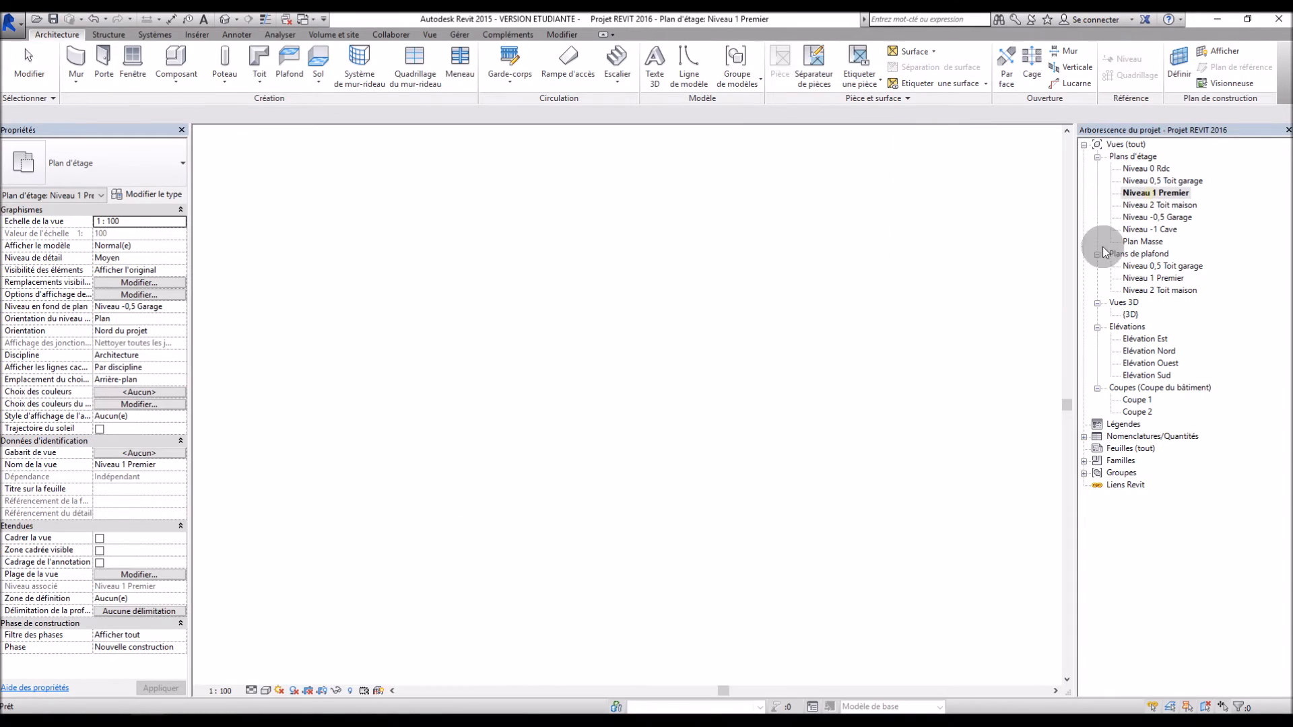
scroll(438, 497, "down", 4)
scroll(855, 291, "up", 5)
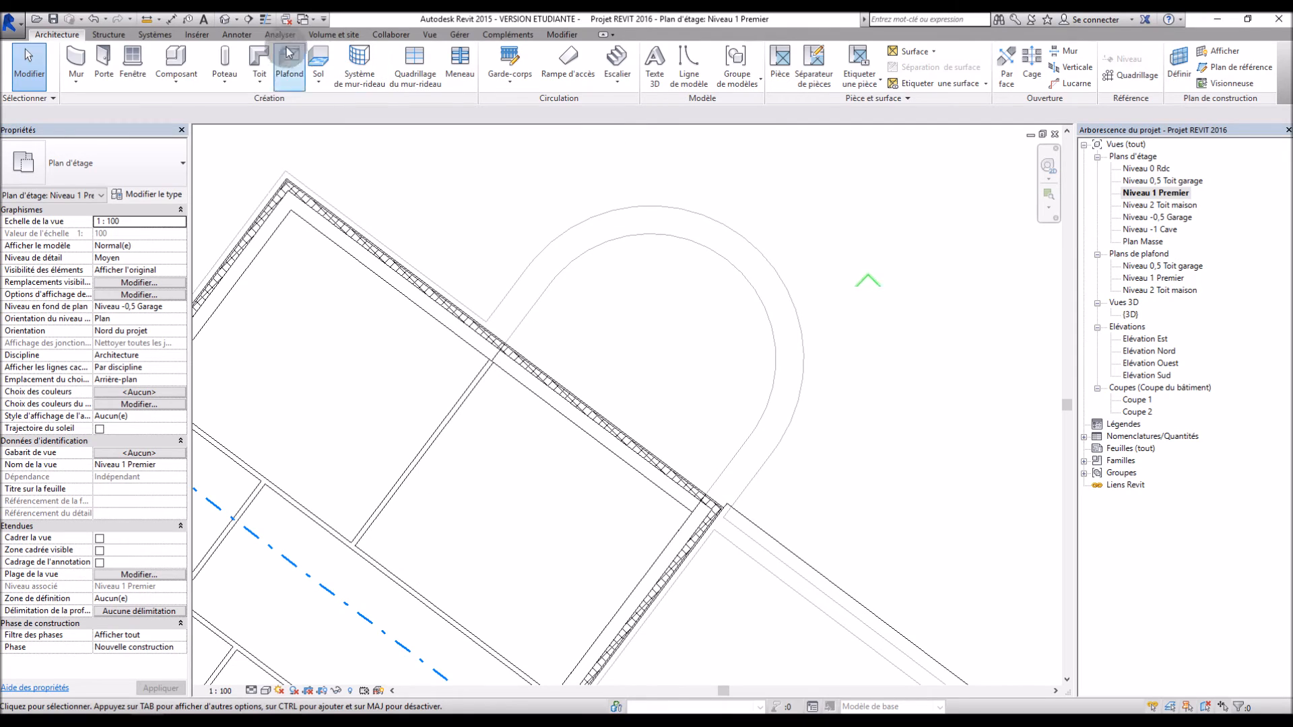
left_click(259, 86)
left_click(290, 101)
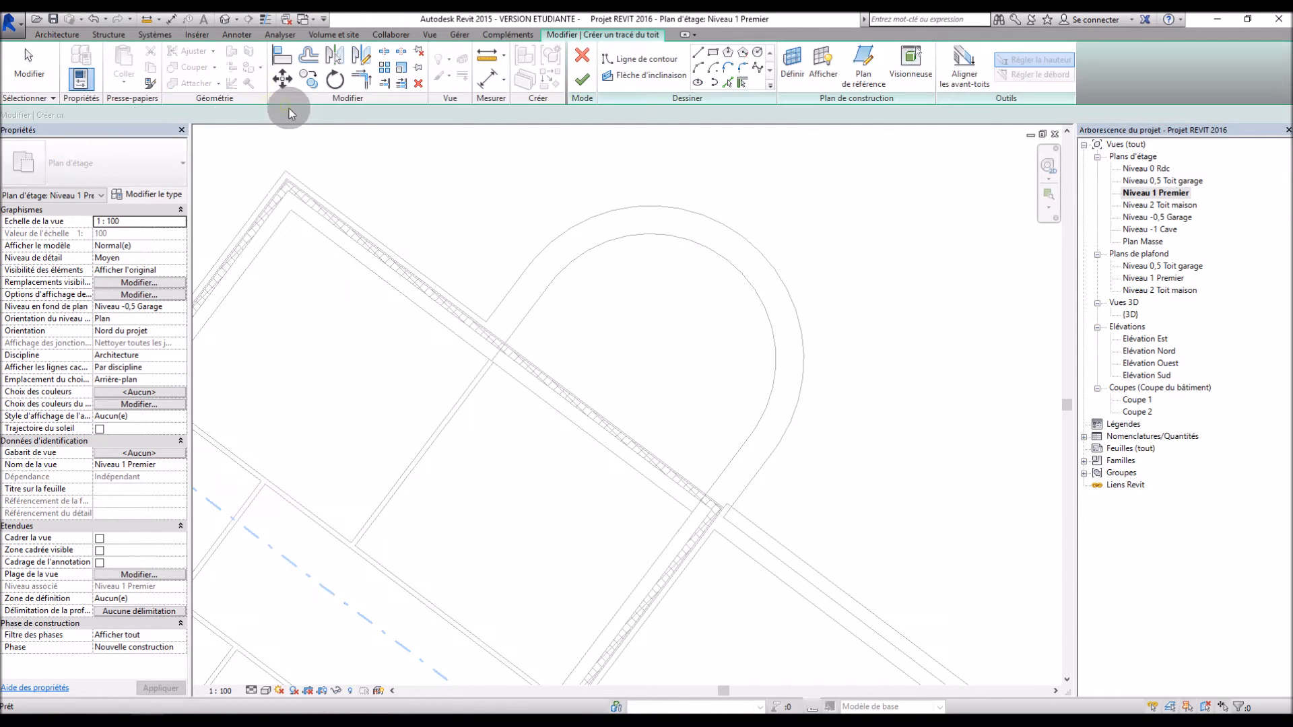
left_click(525, 272)
left_click(566, 231)
left_click(758, 483)
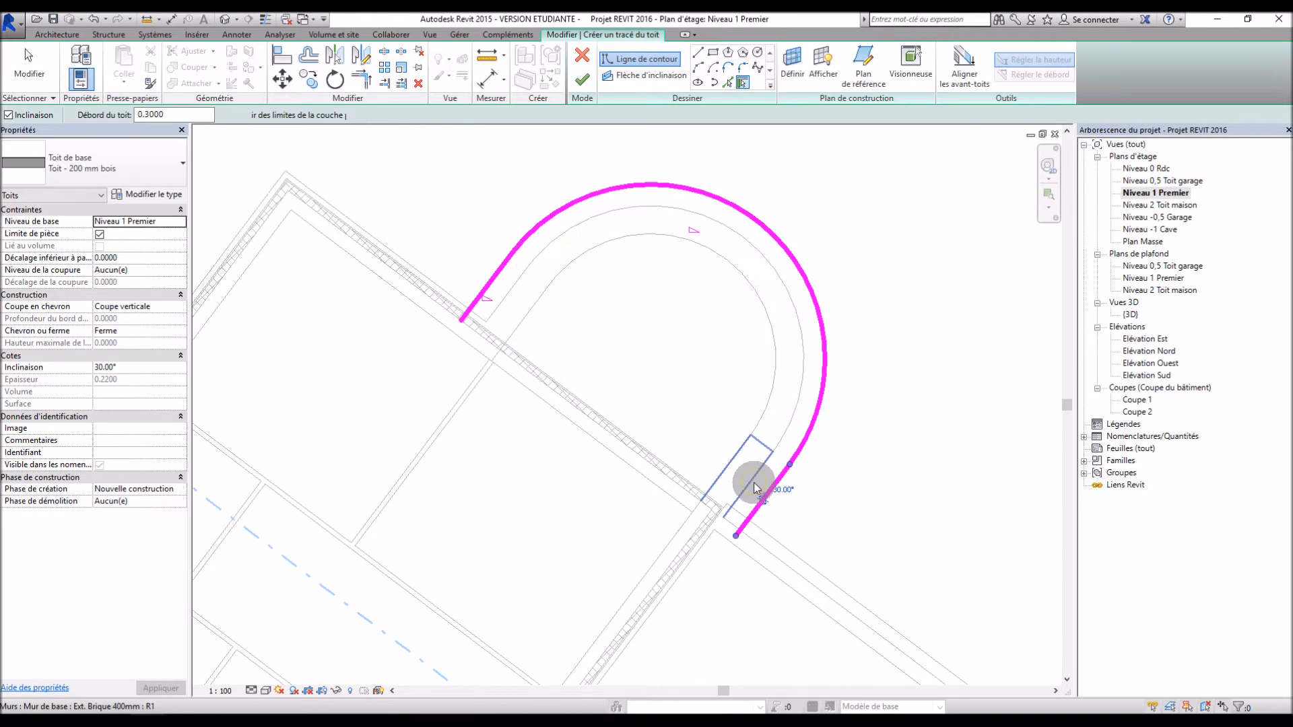
Close the bay roof outline with a straight line along the house wall's outer face between the two side edges
left_click(698, 53)
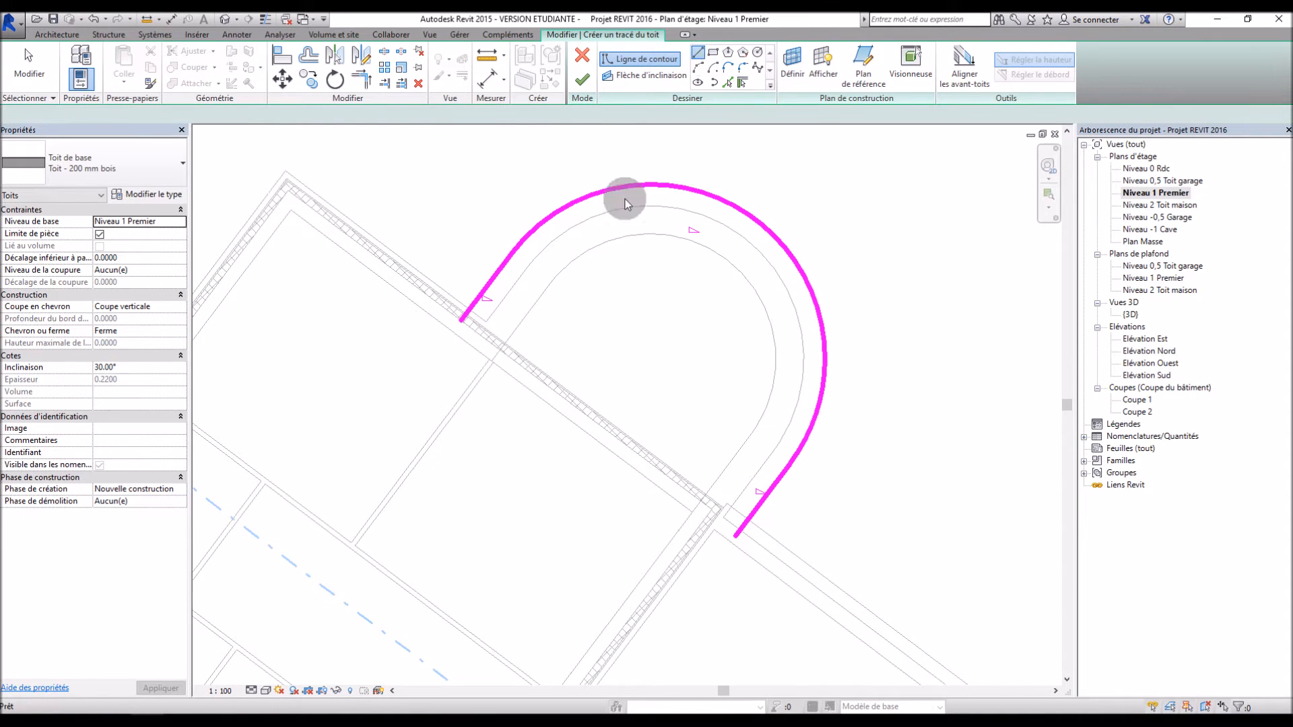
scroll(419, 497, "up", 5)
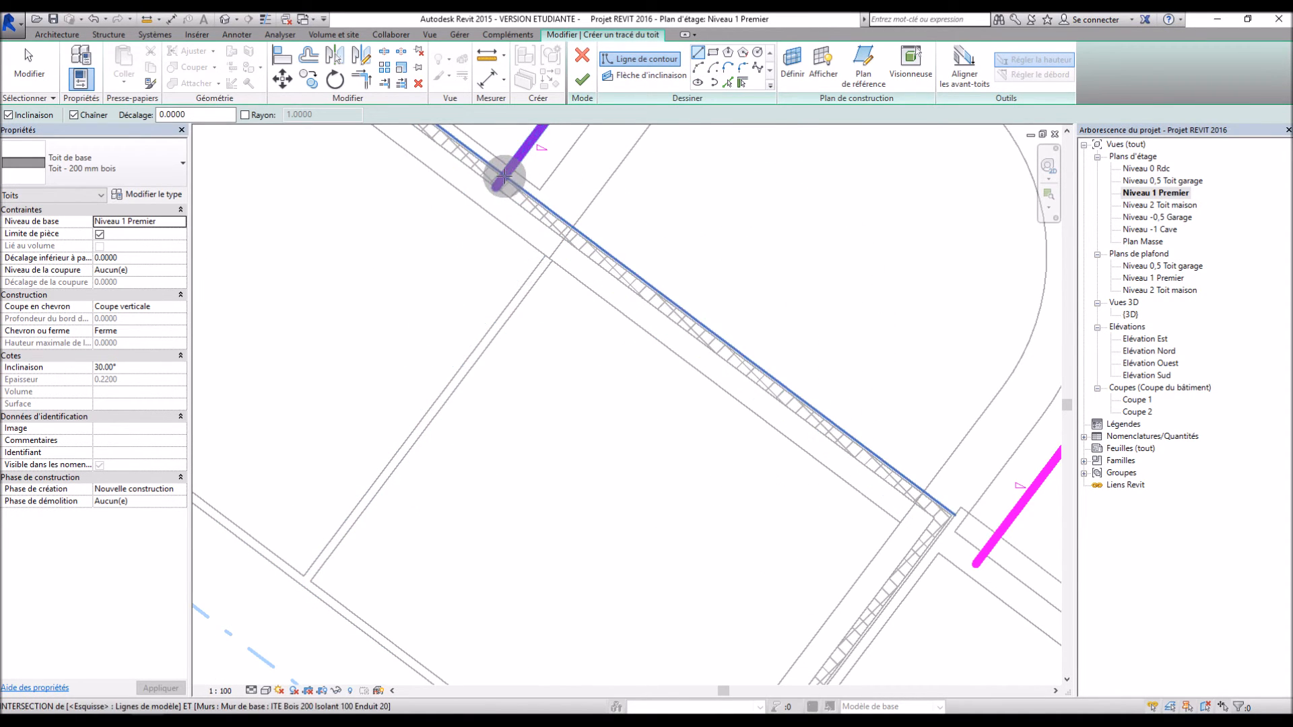
left_click(505, 177)
left_click(902, 522)
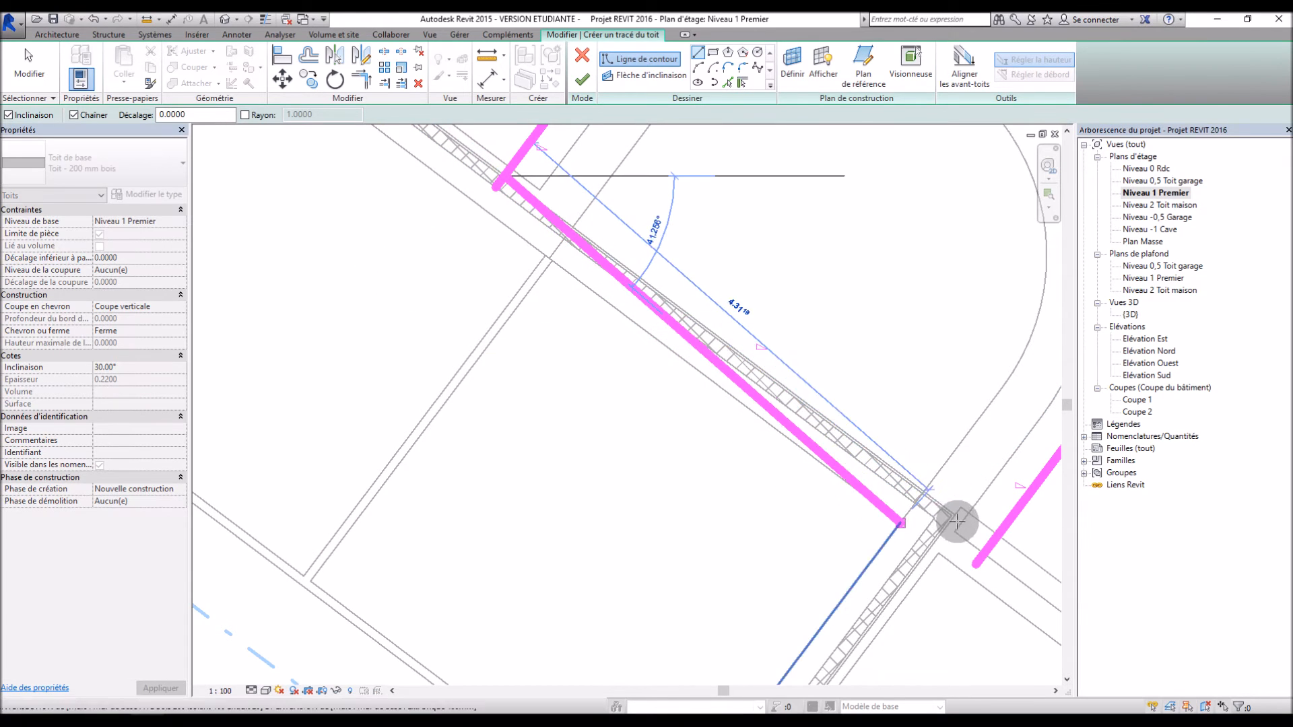
left_click(992, 540)
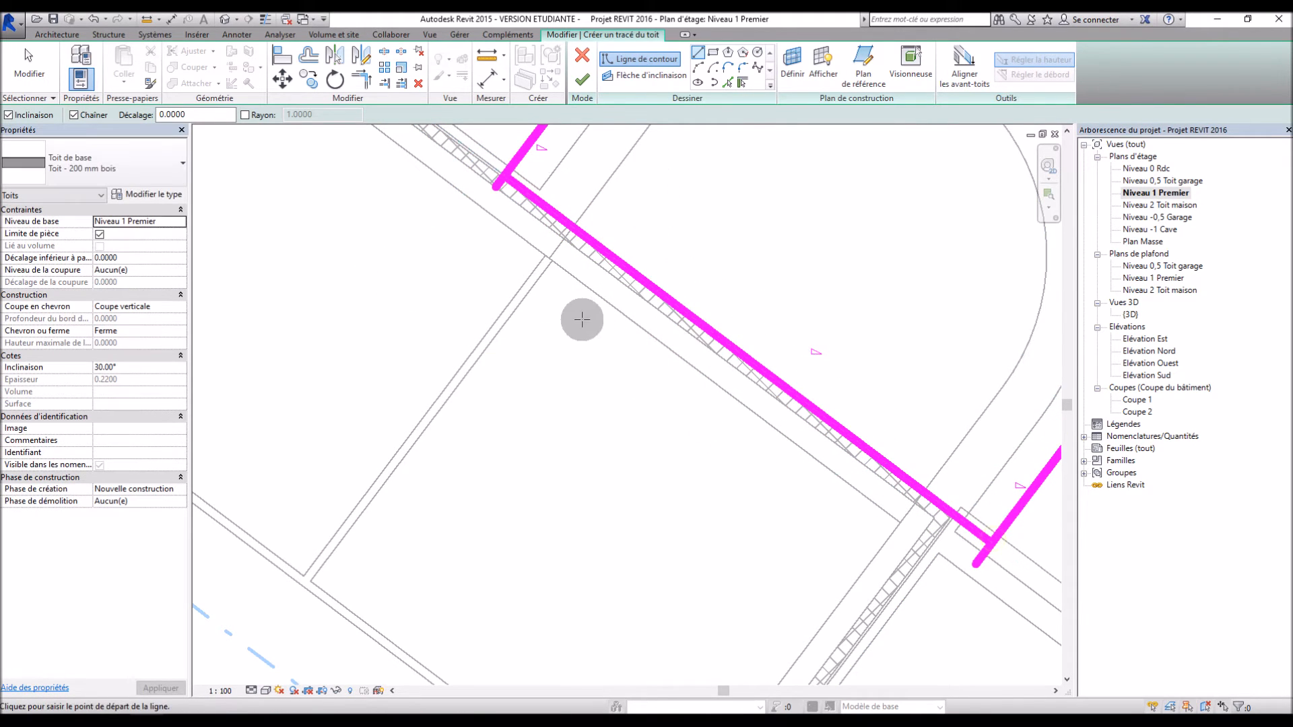
key("Escape")
key("Escape")
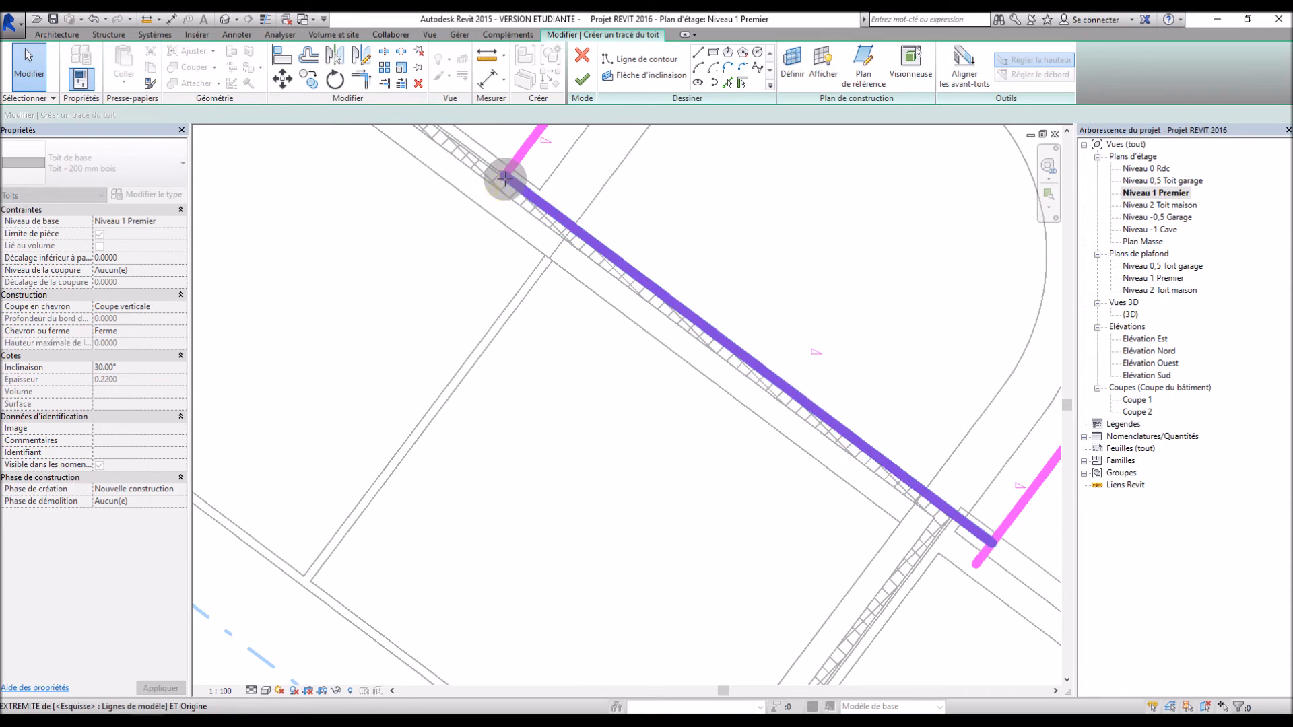
Shorten the bay roof's two side edges so they end exactly on the line along the house wall
left_click(503, 179)
left_click(978, 564)
left_click_drag(977, 566, 991, 541)
Turn off slope definition for the bay roof's edge along the house wall and finish the sketch
scroll(761, 546, "down", 3)
left_click(767, 455)
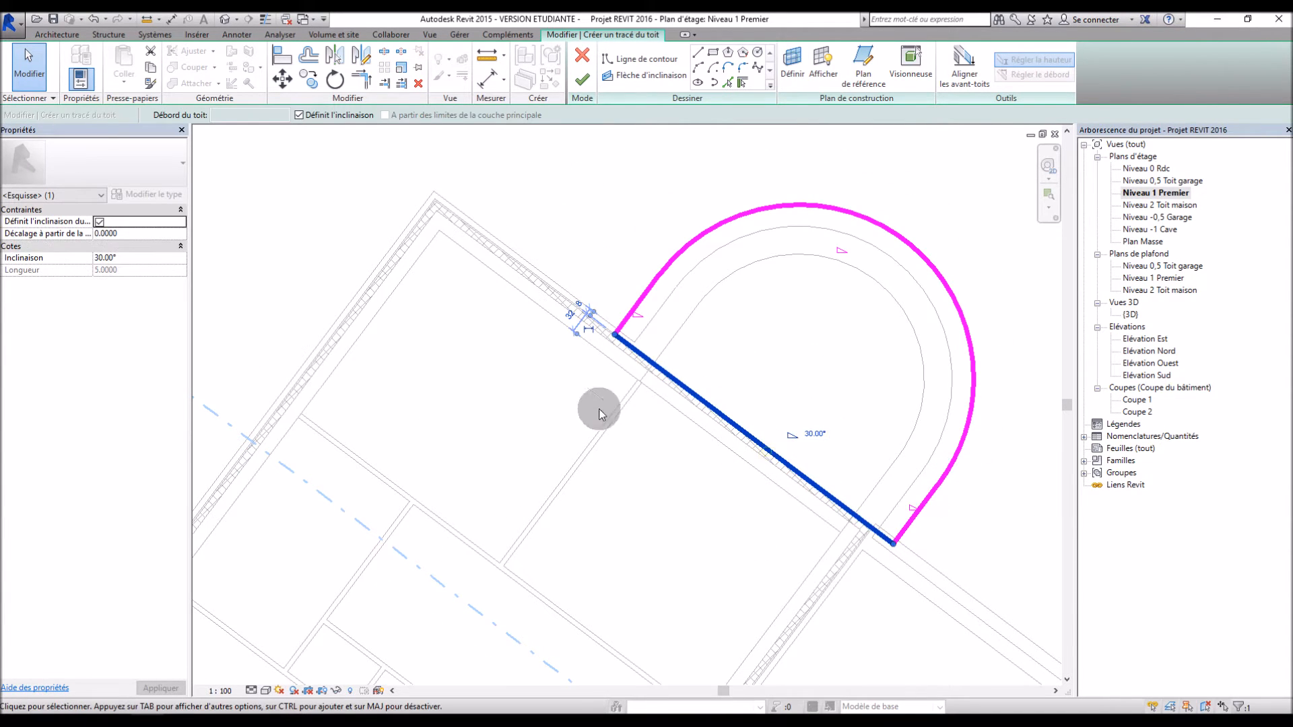
left_click(99, 222)
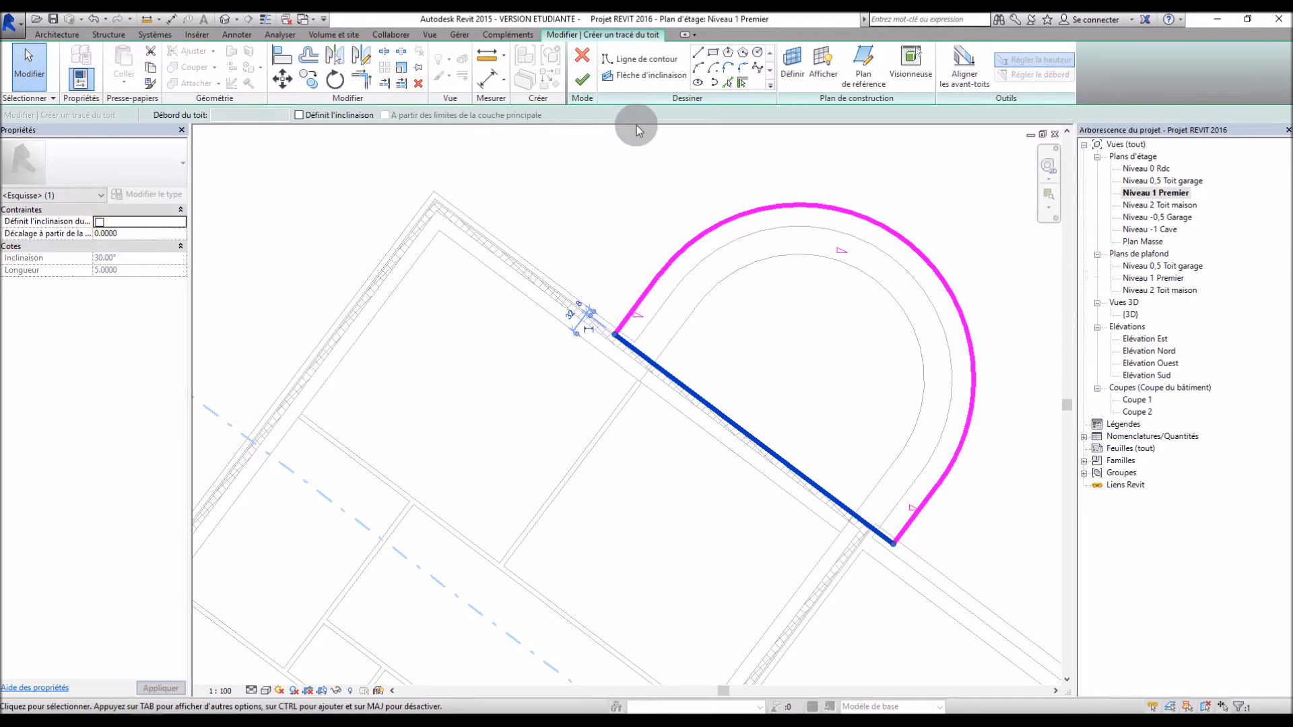
left_click(583, 82)
left_click(624, 196)
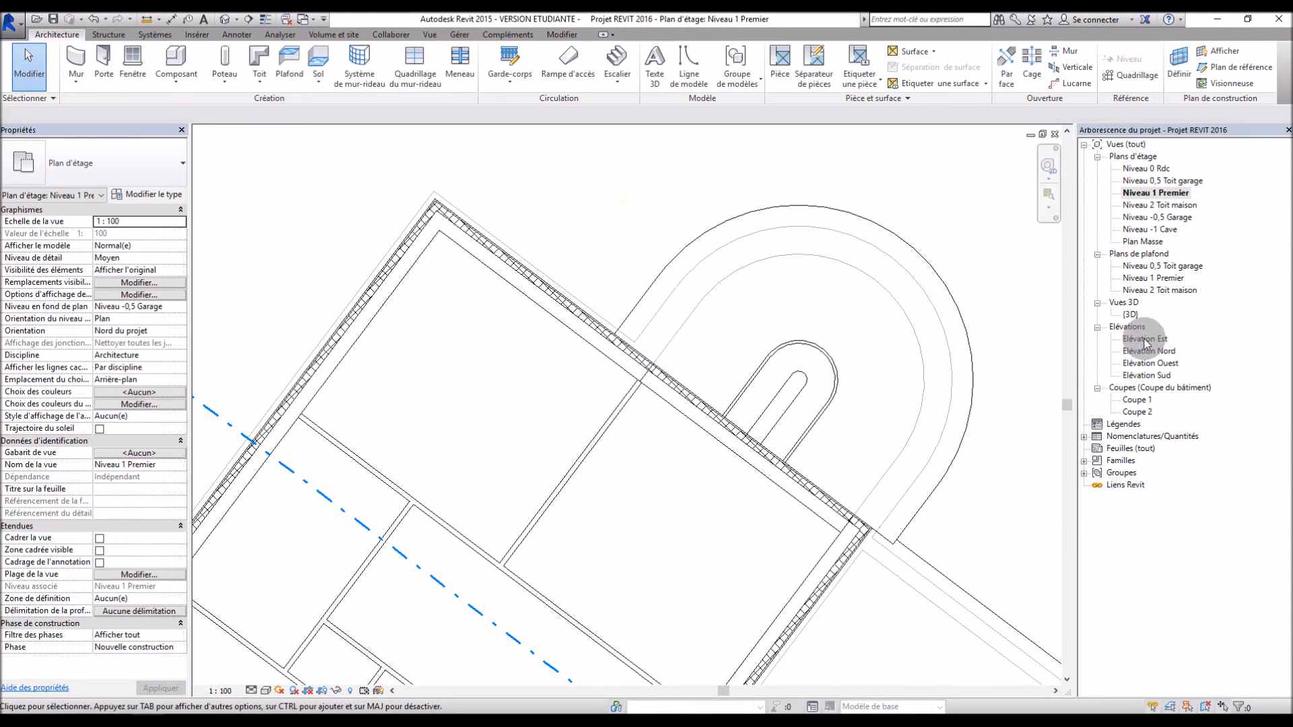
Open the 3D view and start editing the rounded bay roof's footprint sketch
double_click(1131, 314)
scroll(835, 364, "up", 3)
mouse_move(936, 442)
middle_mouse_down("shift")
mouse_move(955, 369)
mouse_move(950, 456)
middle_mouse_up("shift")
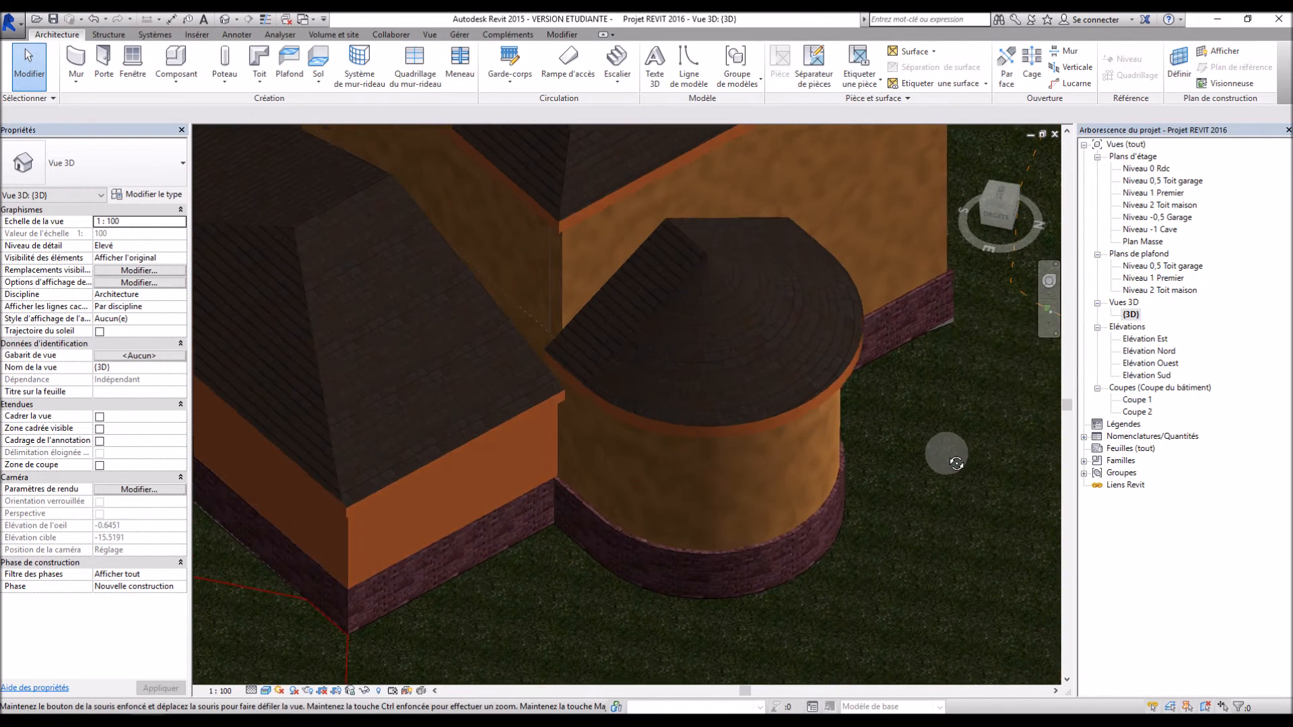
left_click(701, 257)
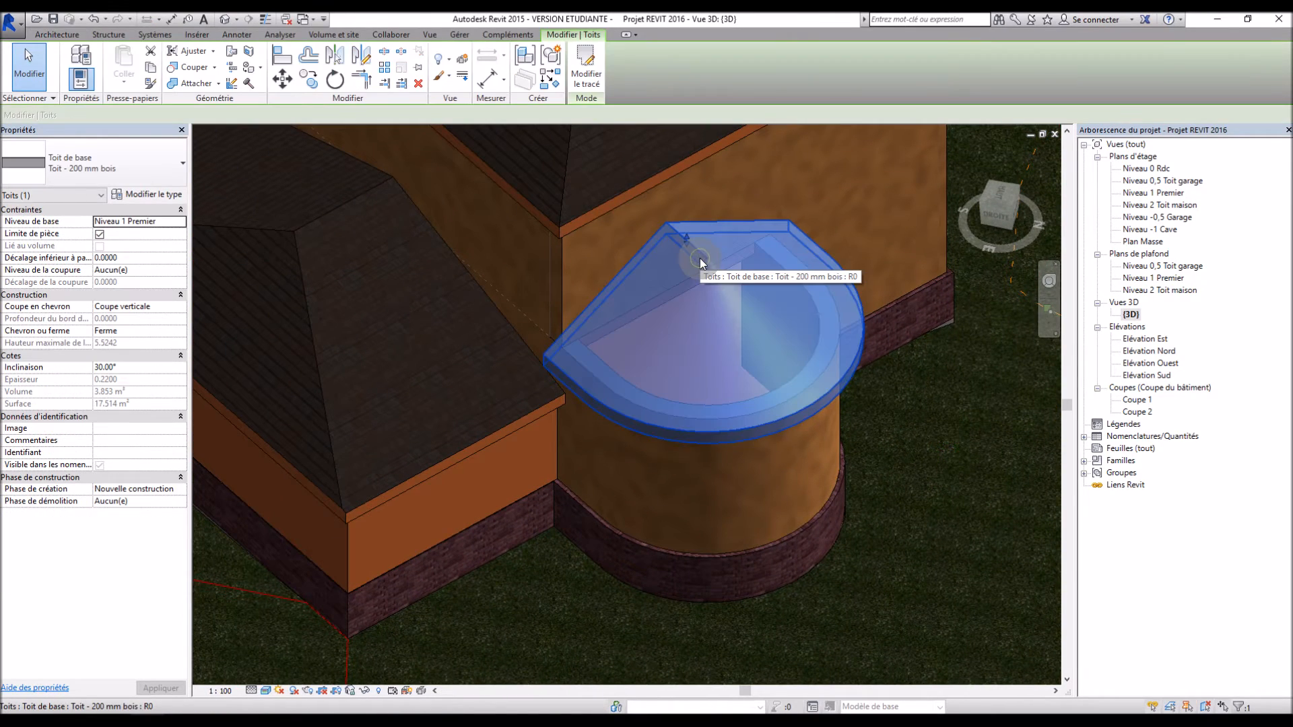
double_click(700, 258)
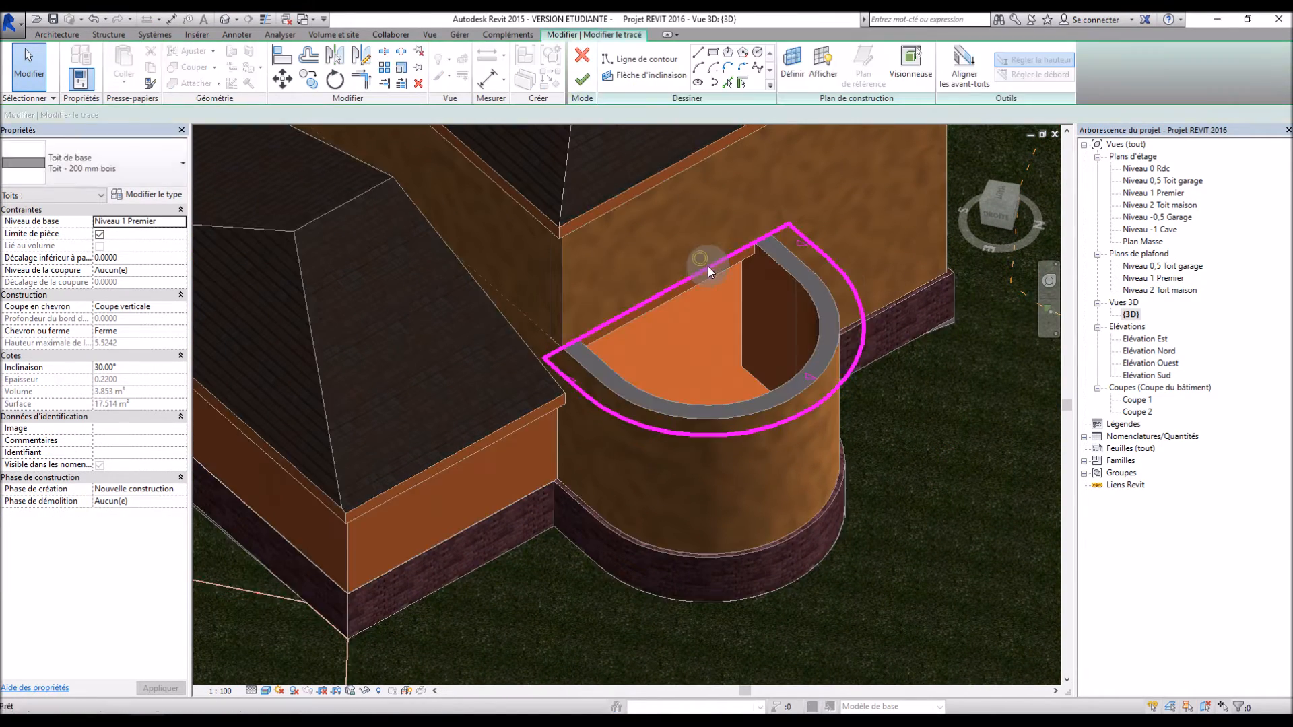
Try to set the slope of the bay roof's curved edge to 0 and finish the sketch
left_click(636, 417)
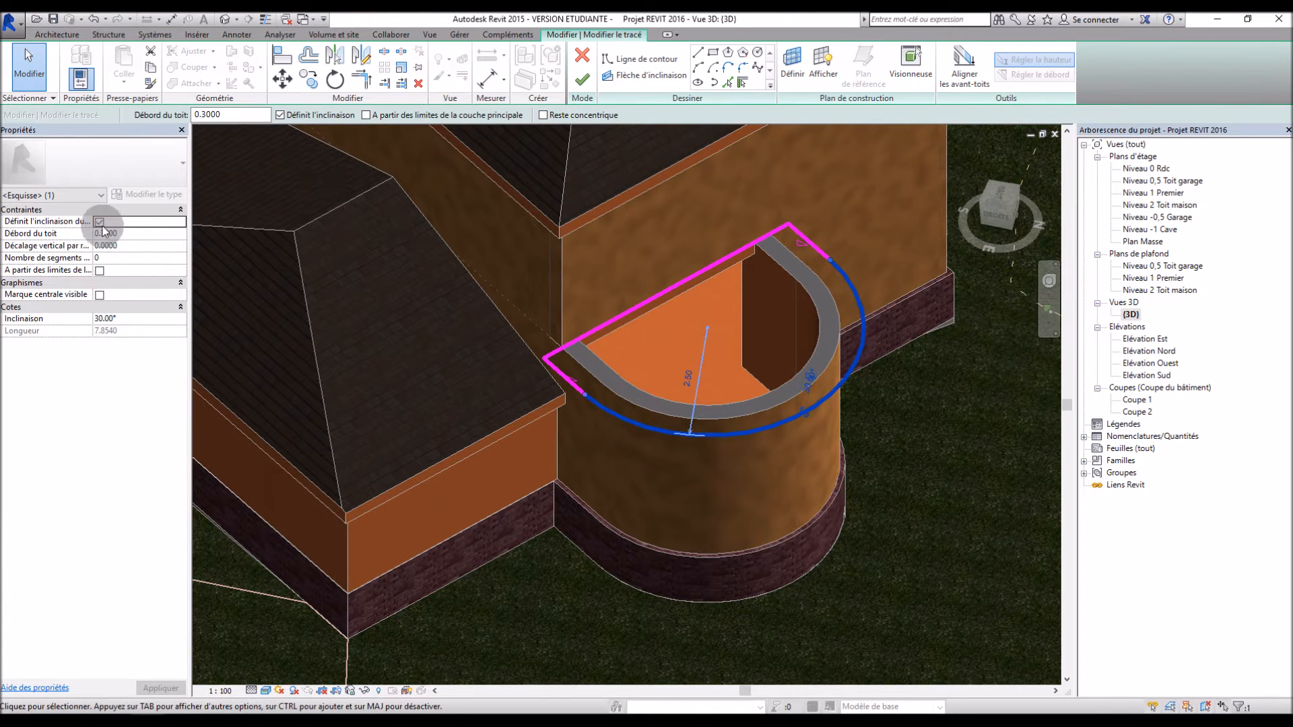
left_click(148, 329)
type("0")
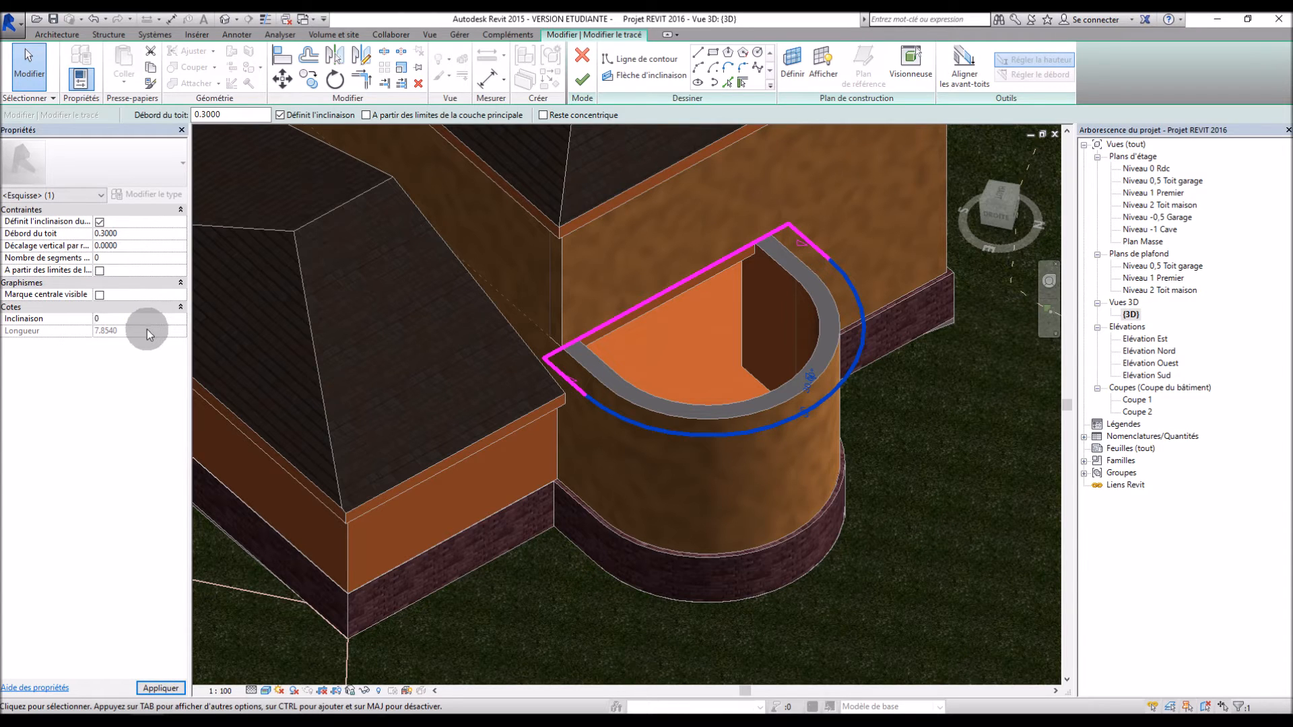
left_click(581, 80)
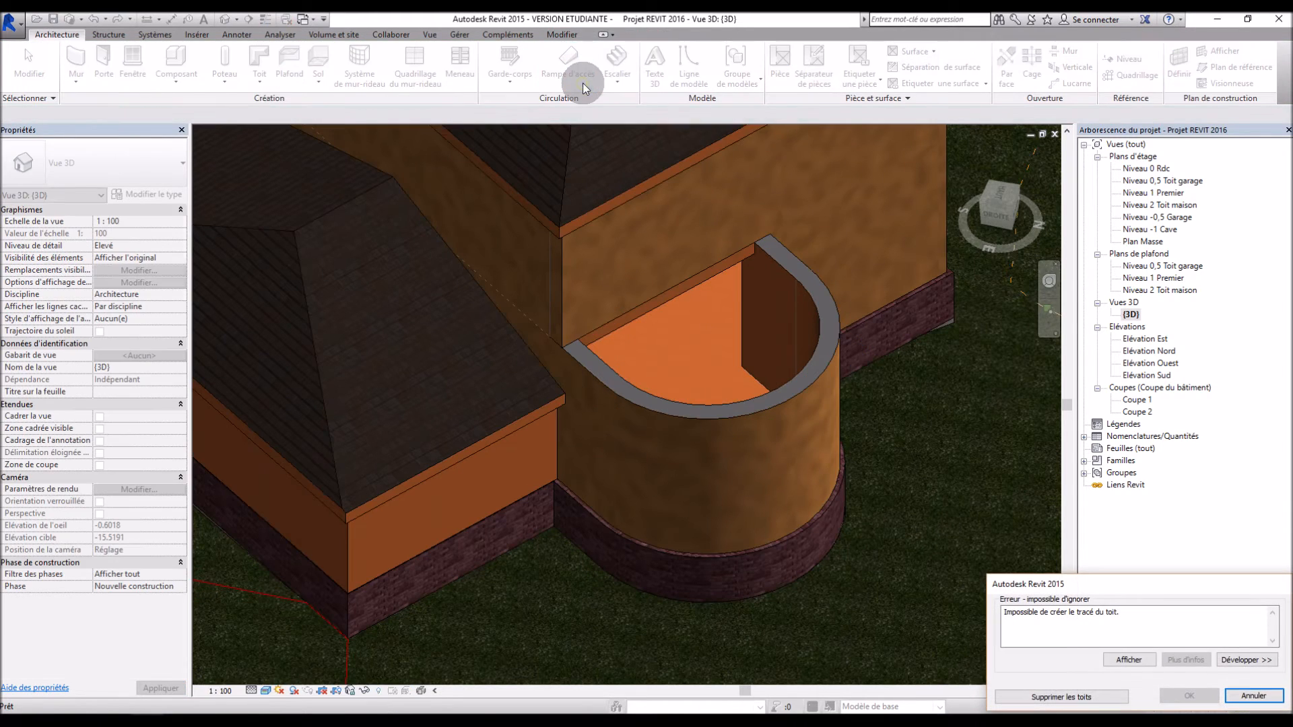
left_click(1252, 695)
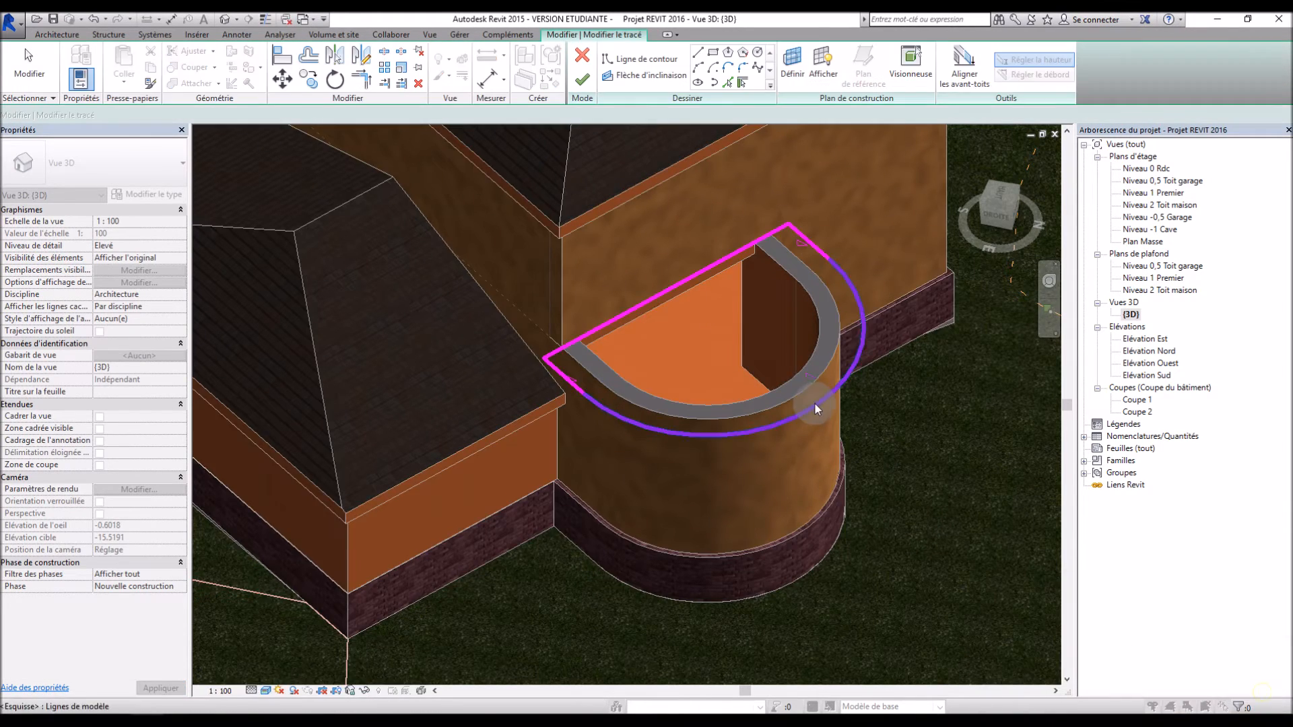
Set the slope of the bay roof's curved edge to 2° and finish the sketch
scroll(815, 381, "up", 3)
left_click(687, 451)
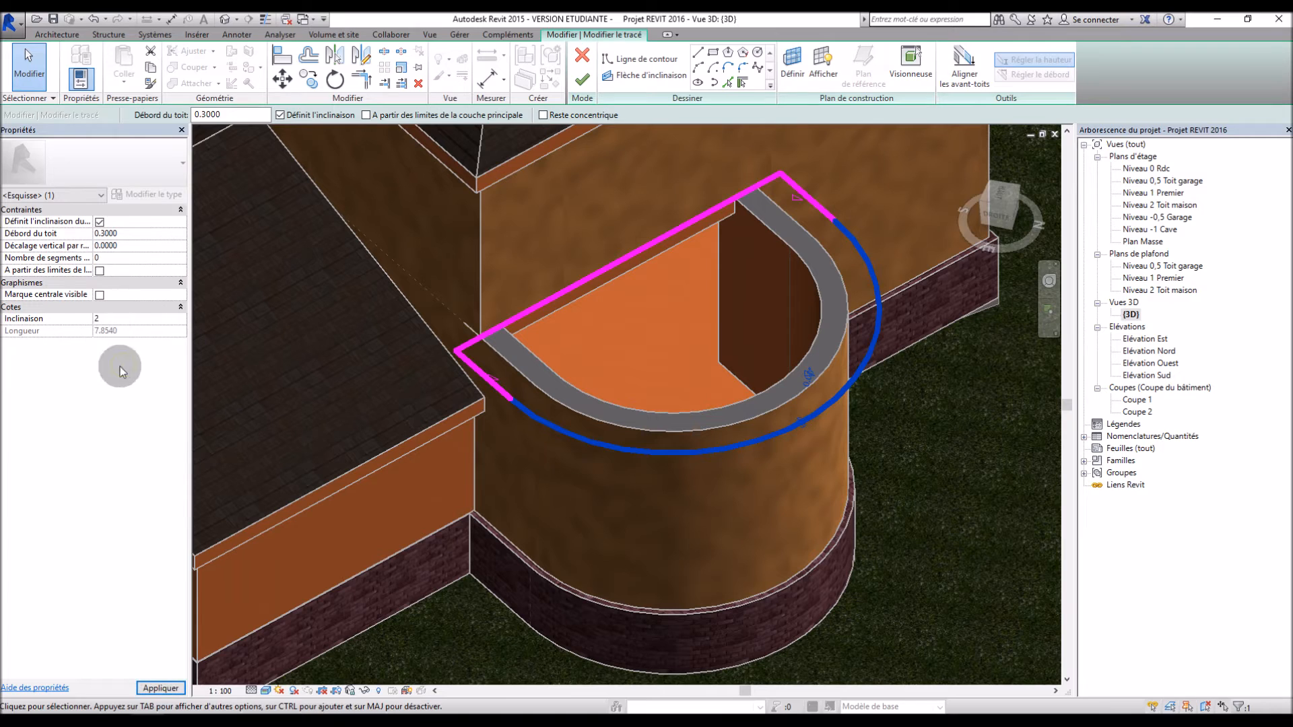
left_click(582, 79)
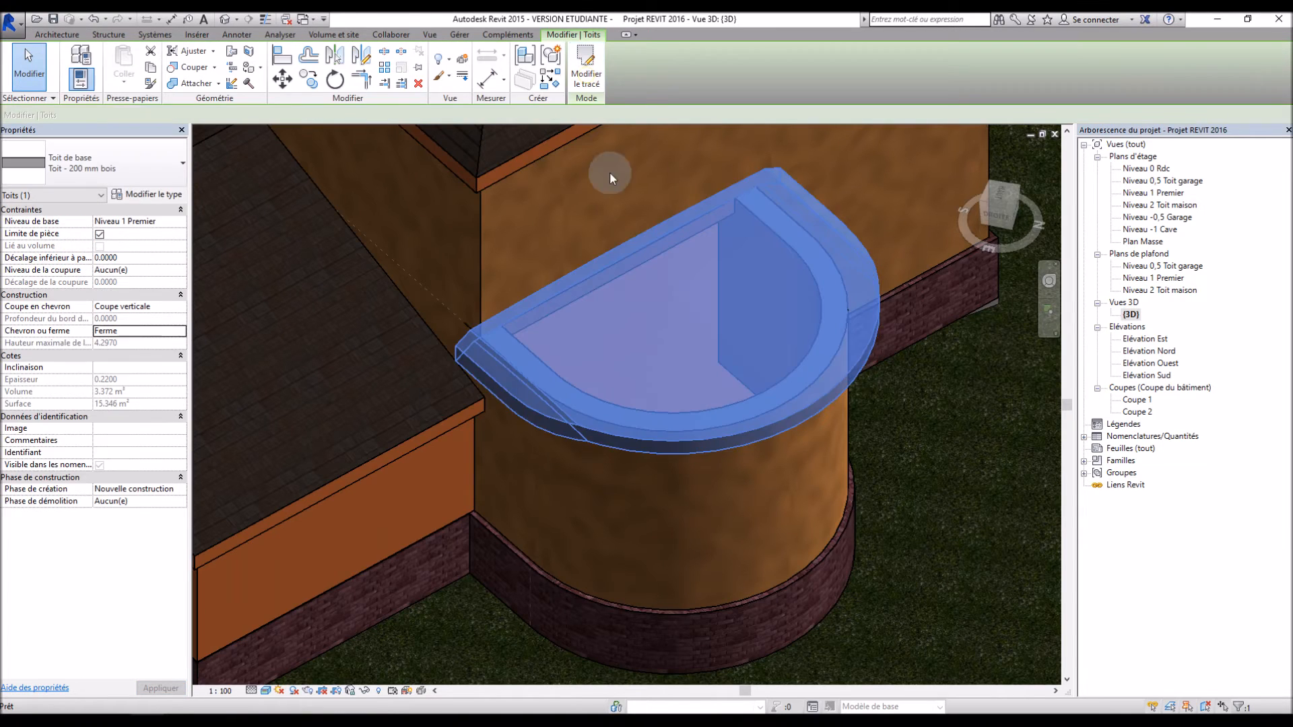
key("Escape")
middle_click_drag(927, 433, 901, 442, "shift")
scroll(527, 250, "up", 2)
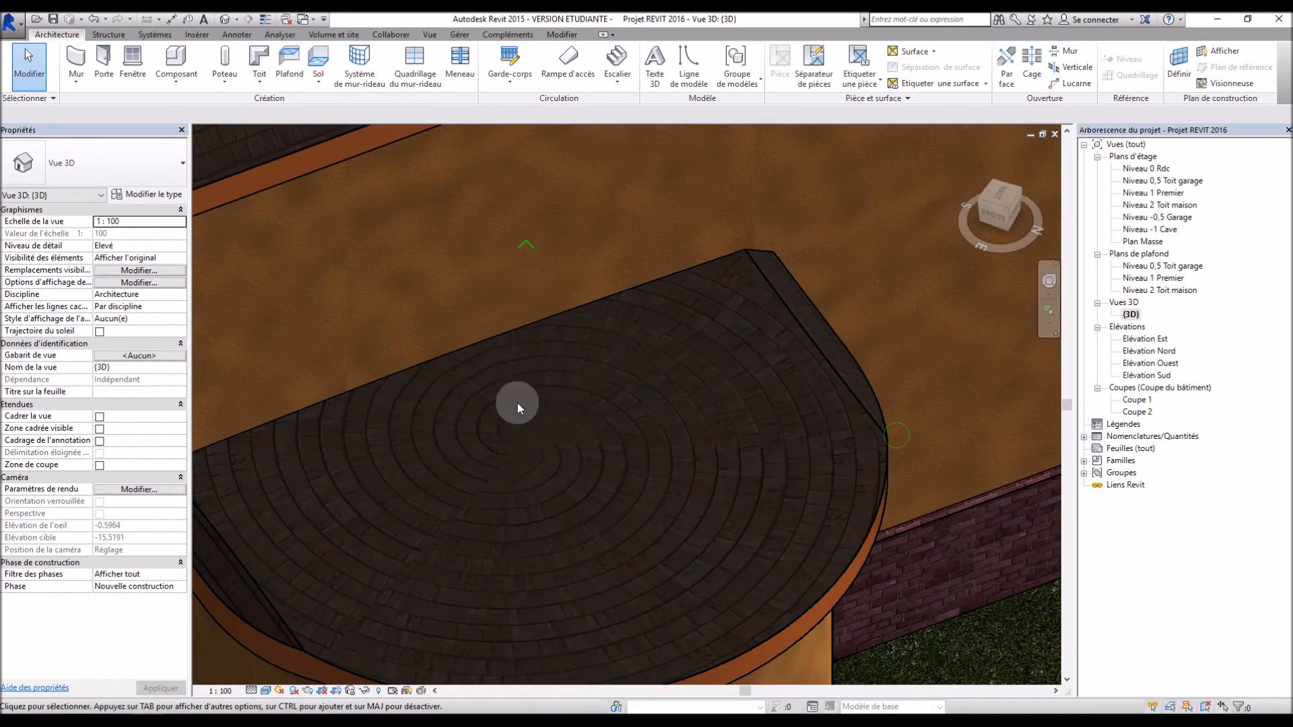
scroll(548, 372, "down", 2)
middle_click_drag(548, 373, 491, 361, "shift")
key("Tab")
left_click(506, 366)
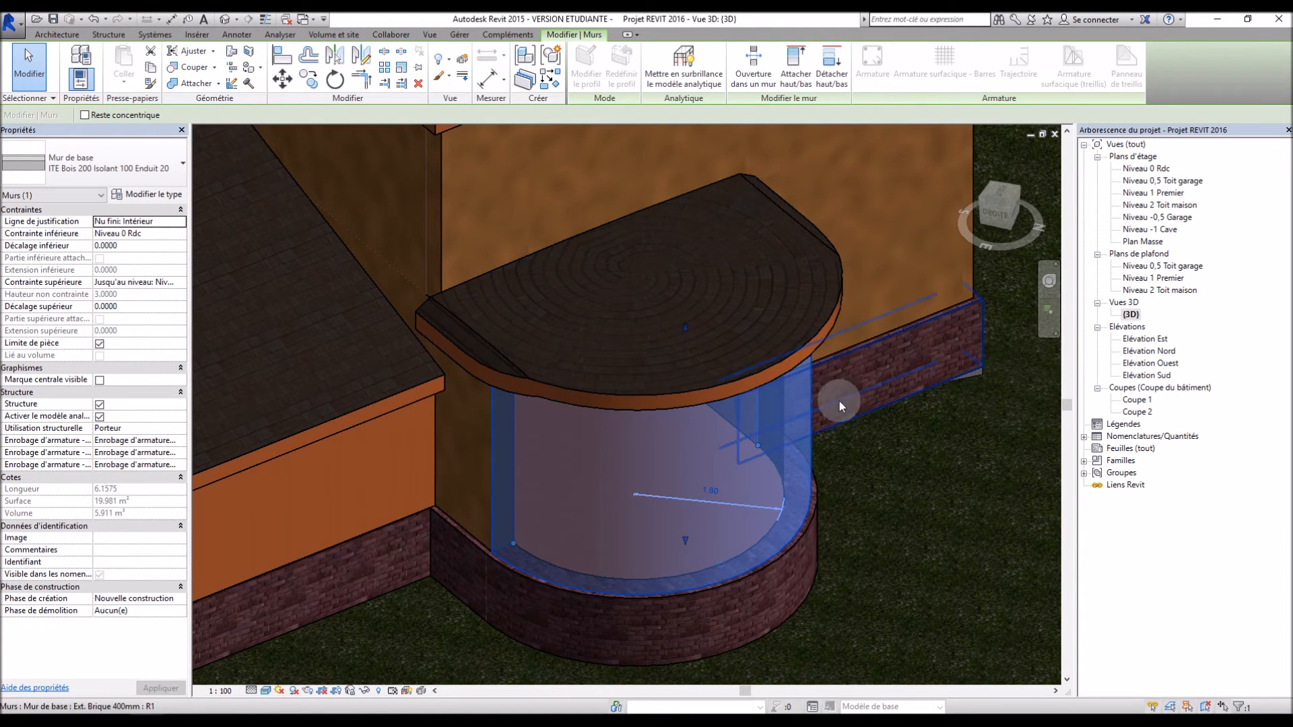
left_click(910, 442)
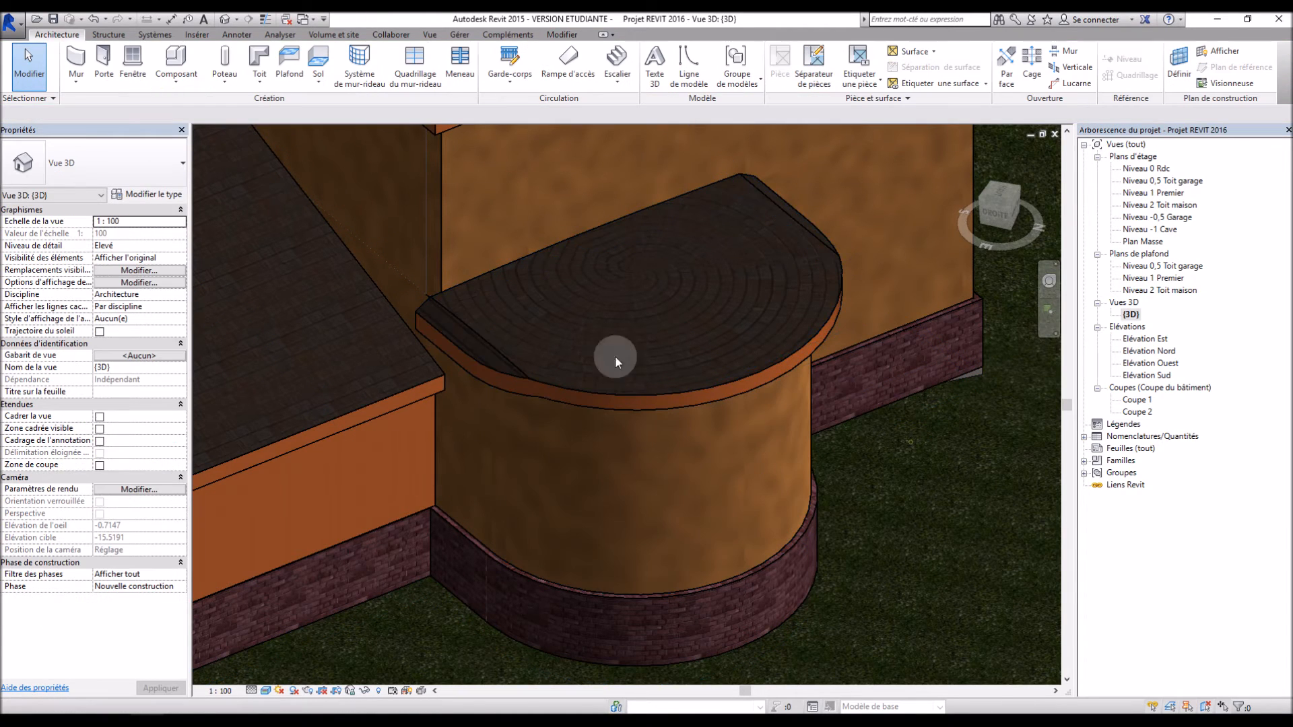
Edit the bay roof's footprint, set the slope of its two straight side edges to 2° and finish the sketch
double_click(426, 319)
left_click(433, 336)
left_click(132, 285)
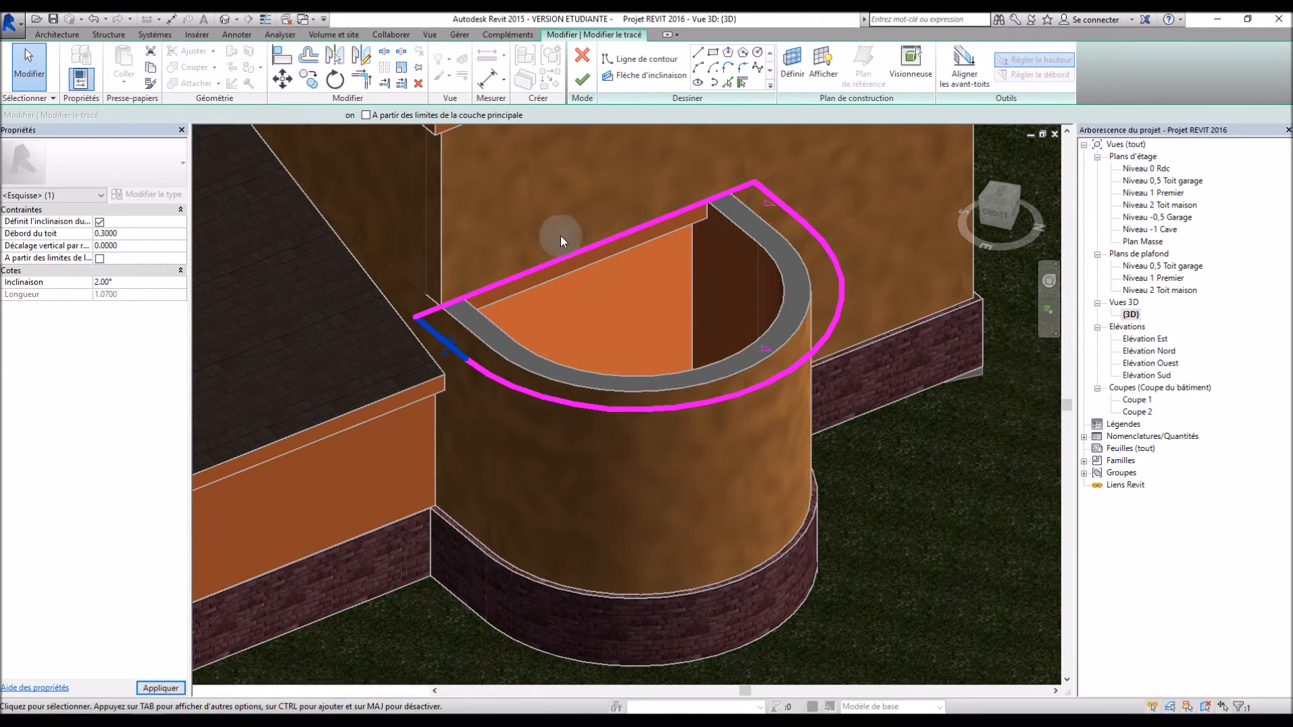
left_click(779, 204)
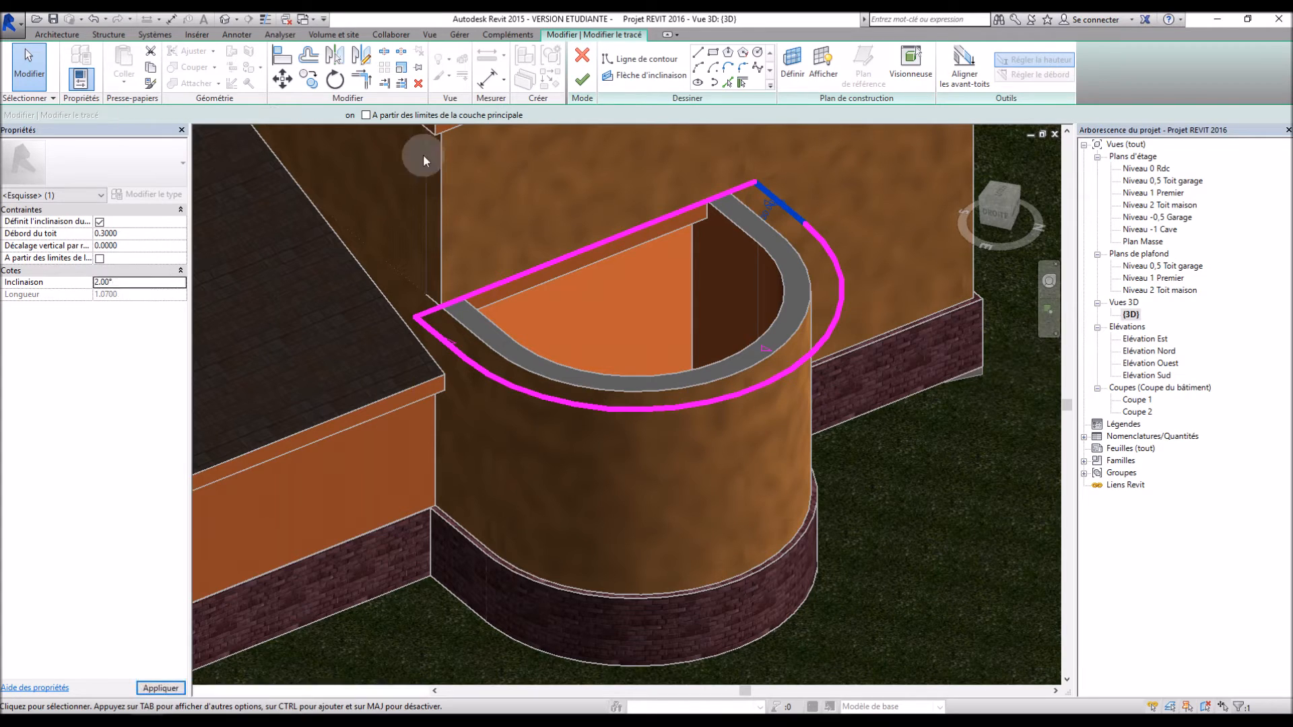
left_click(581, 79)
left_click(996, 452)
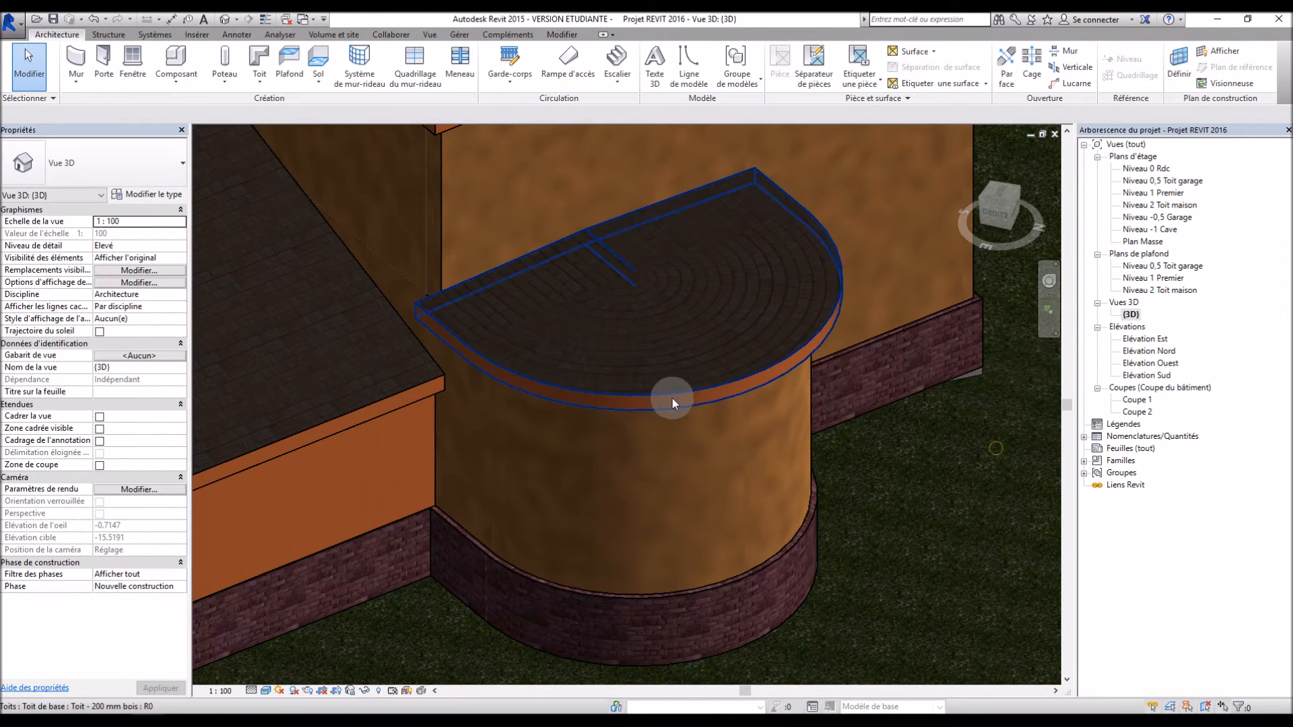
Reopen the bay roof's footprint sketch and set the overhang of its two straight side edges to 0.05
middle_click_drag(773, 470, 793, 493, "shift")
scroll(793, 486, "up", 3)
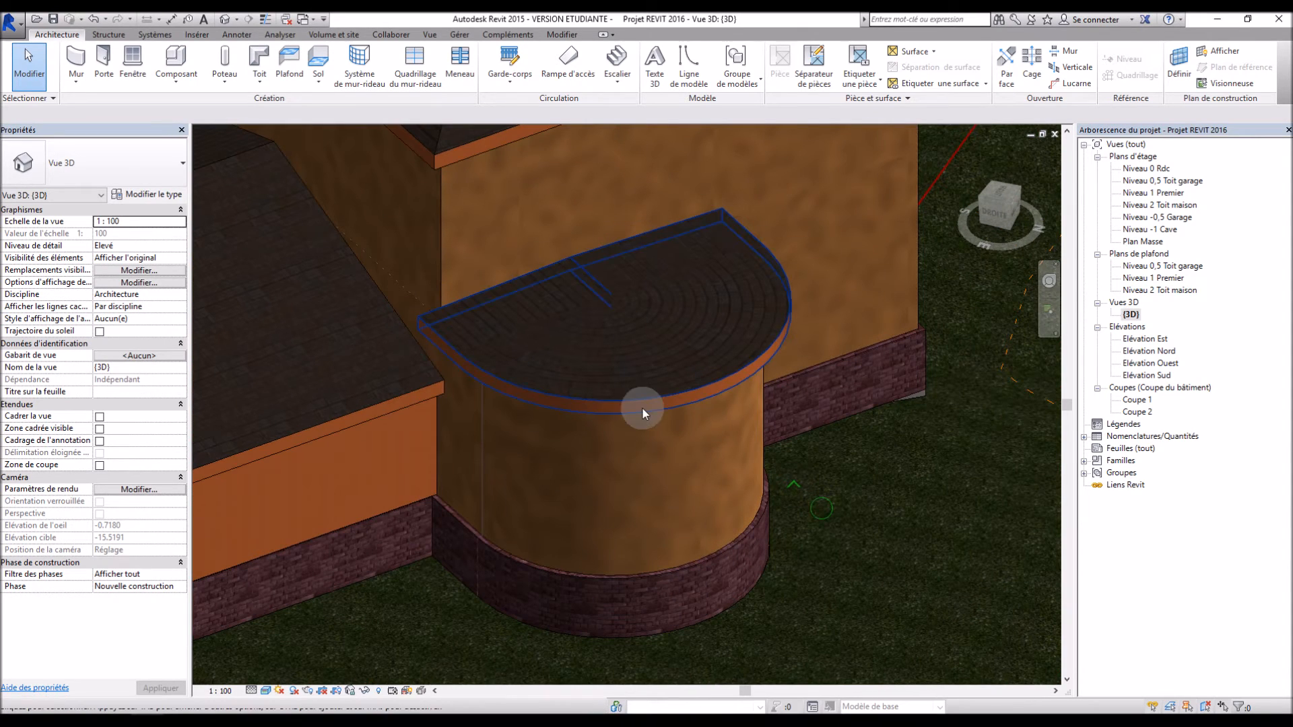
left_click(637, 402)
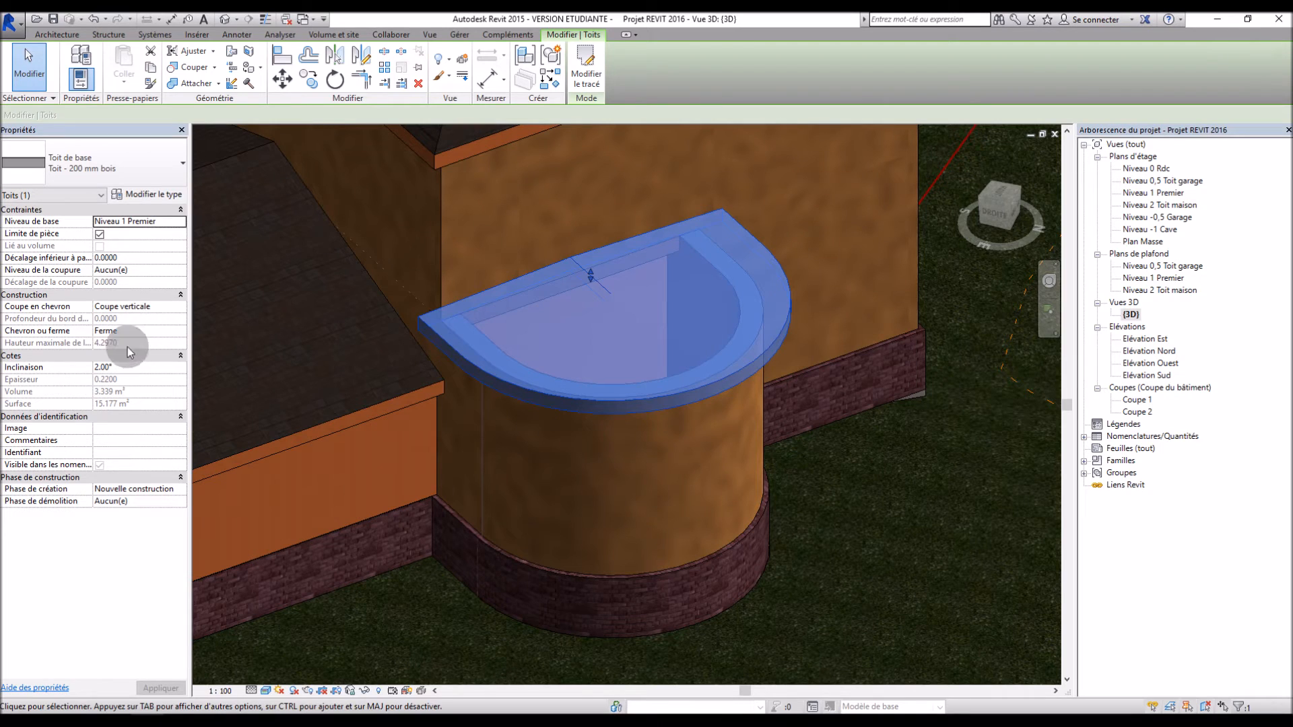
double_click(530, 405)
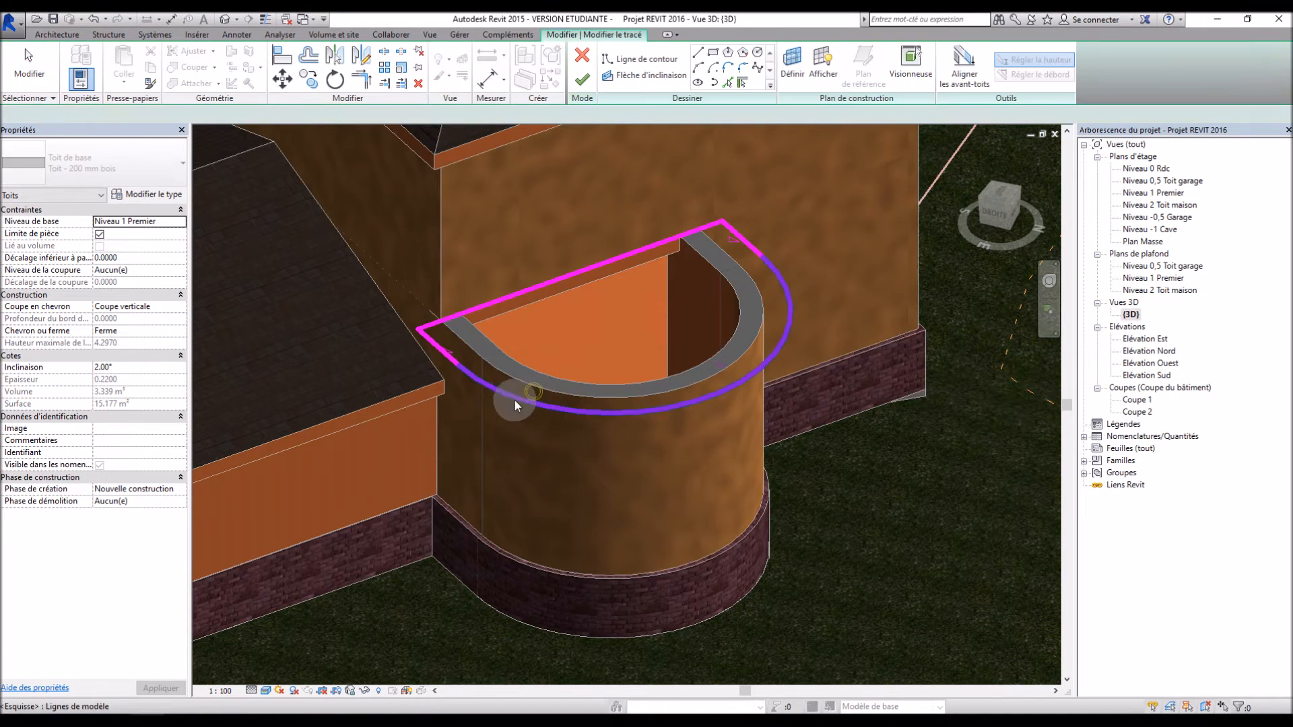
left_click(450, 364)
left_click(132, 234)
type("0.05")
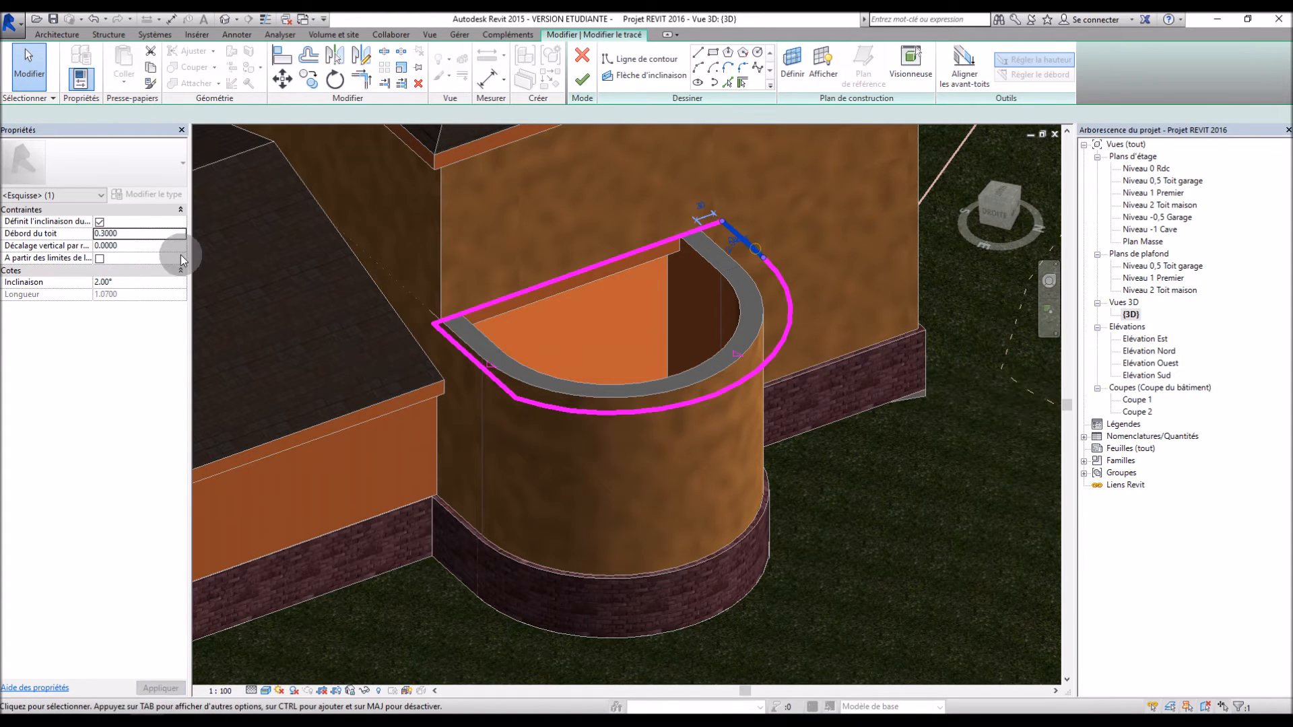
left_click(136, 236)
type("0.")
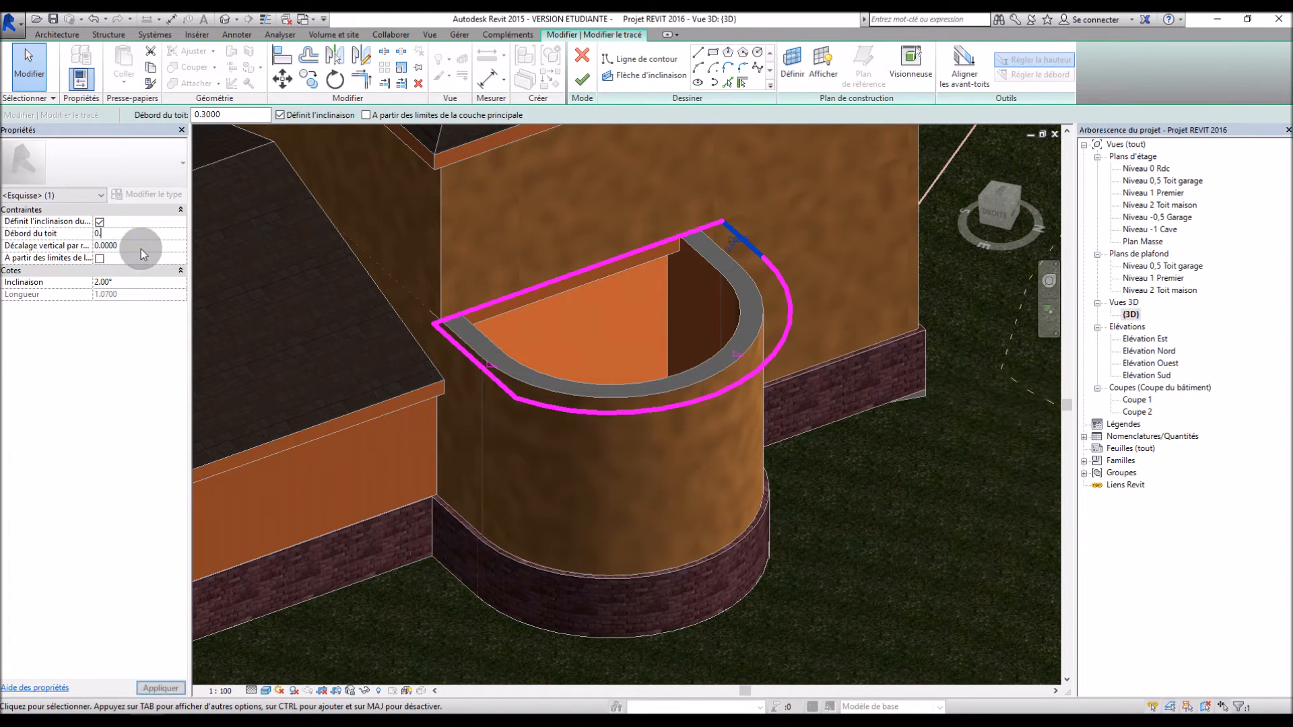
type("05")
Set the overhang of the bay roof's curved edge to 0.05 and finish the sketch
left_click(592, 412)
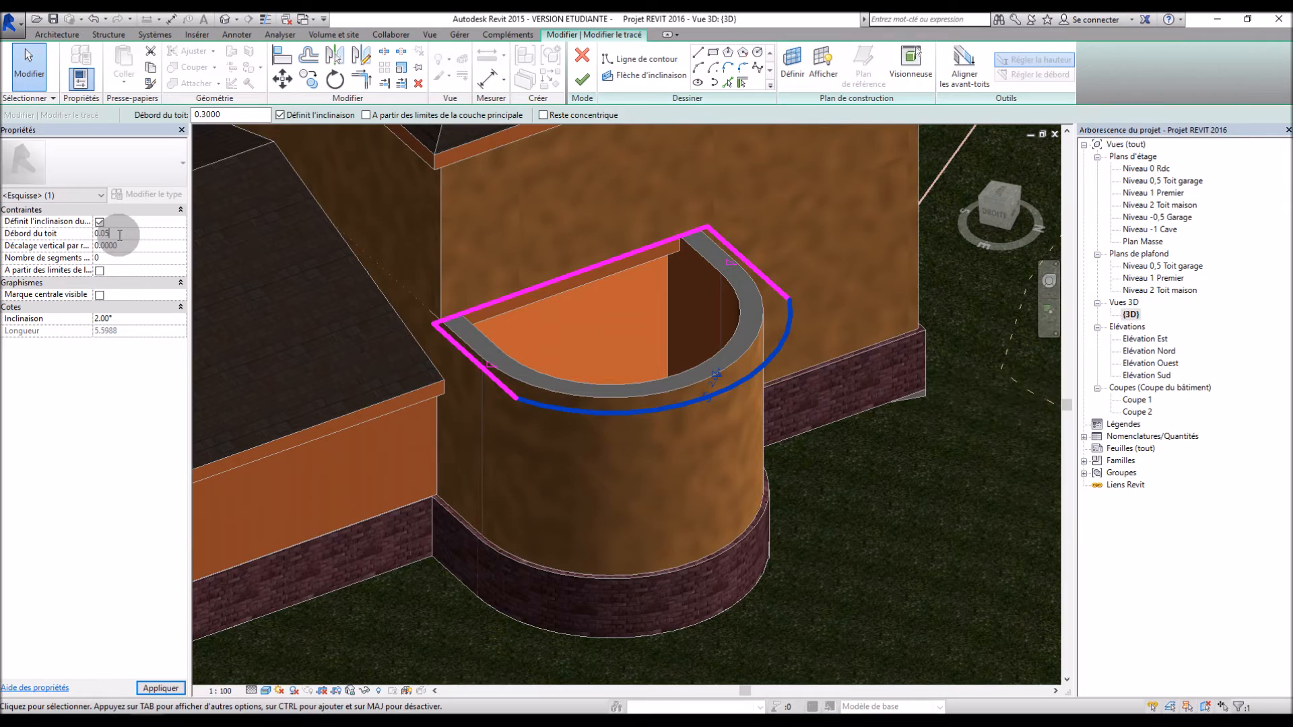
key("Return")
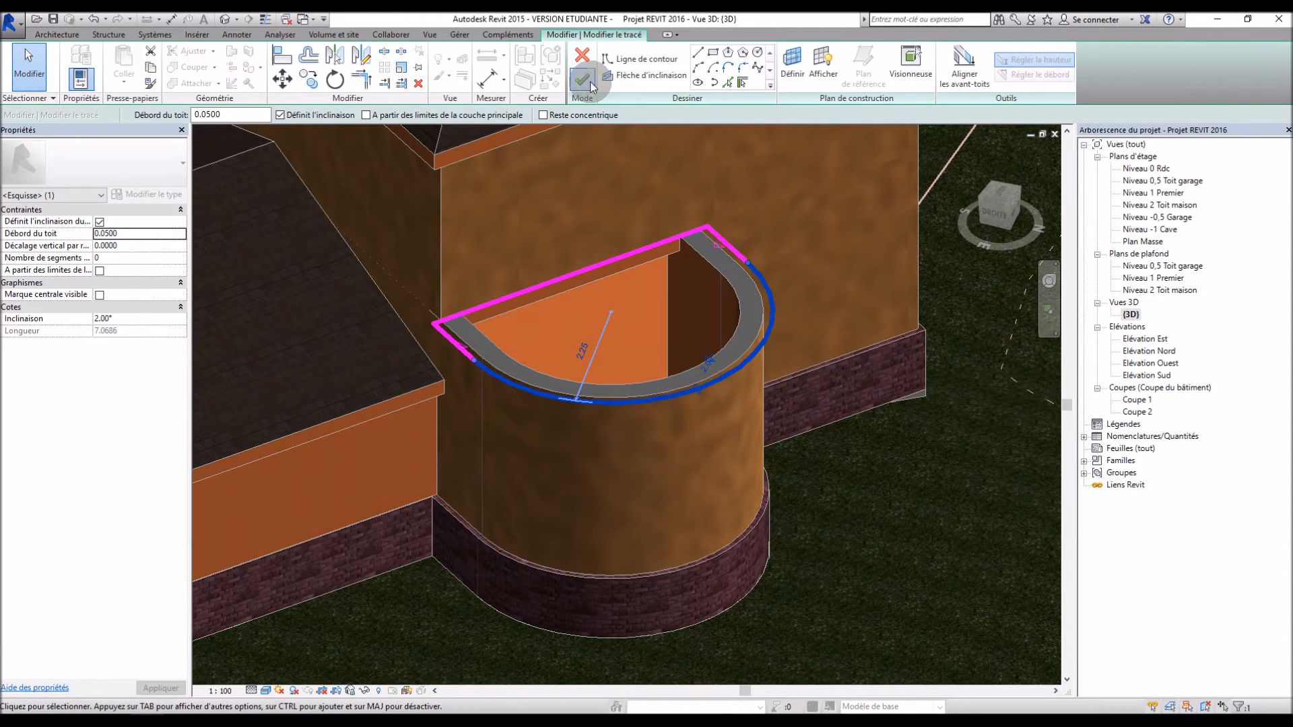
left_click(589, 82)
left_click(893, 285)
Start the Gutter tool and place gutters along the two main house roof edges that meet at the corner beside the annex
mouse_move(926, 410)
middle_mouse_down("shift")
mouse_move(844, 334)
mouse_move(917, 361)
mouse_move(942, 398)
middle_mouse_up("shift")
scroll(943, 399, "down", 3)
middle_click_drag(632, 572, 835, 546, "shift")
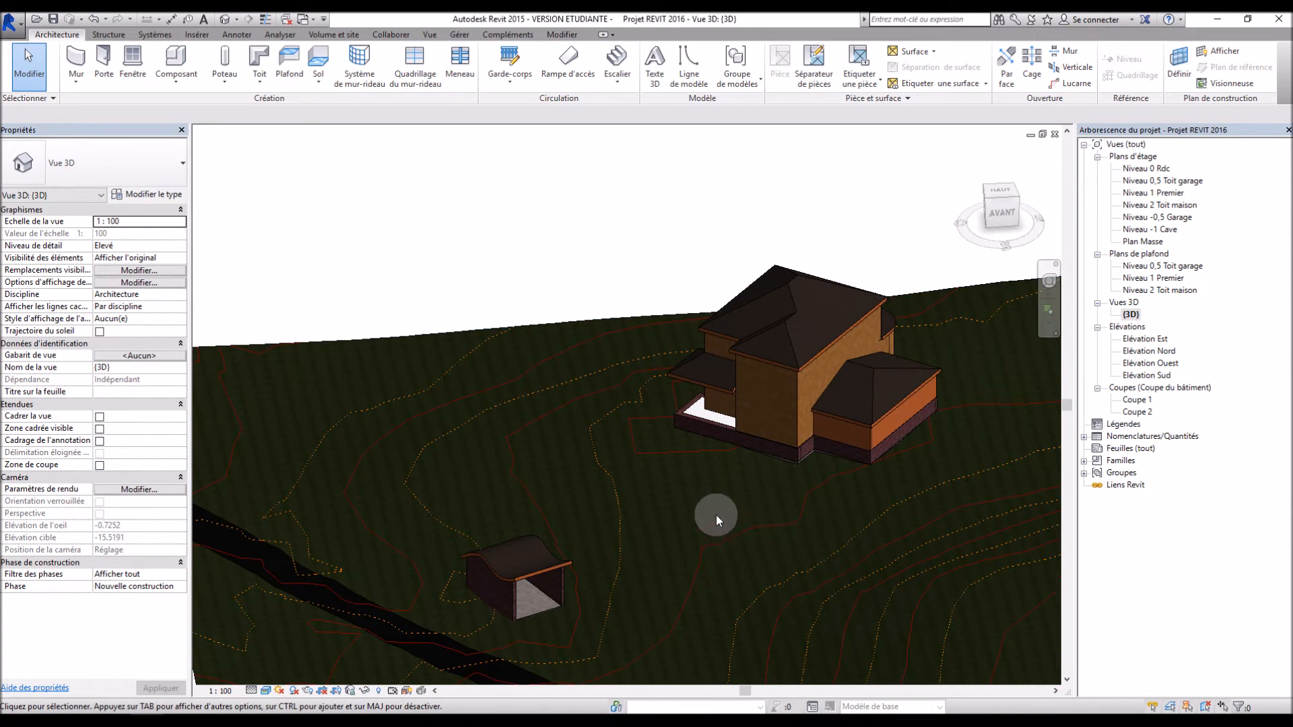
middle_click_drag(717, 514, 548, 487)
scroll(548, 487, "down", 1)
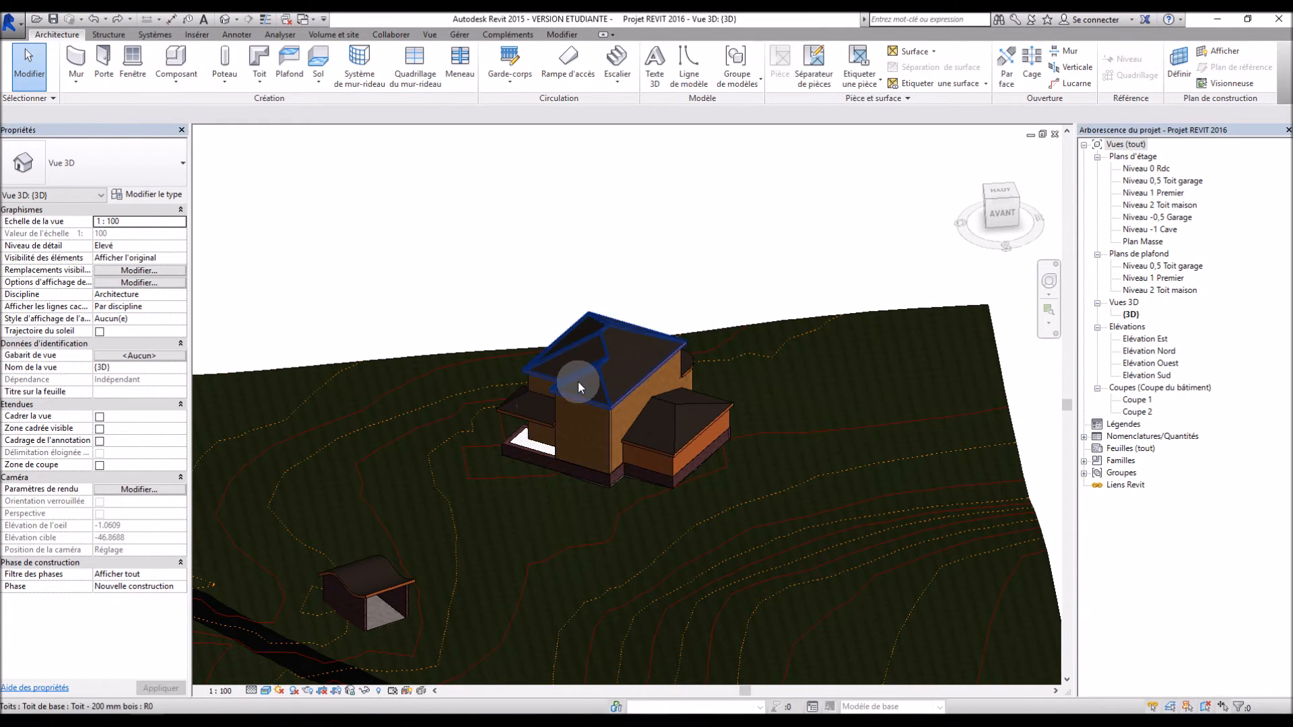
scroll(578, 381, "up", 5)
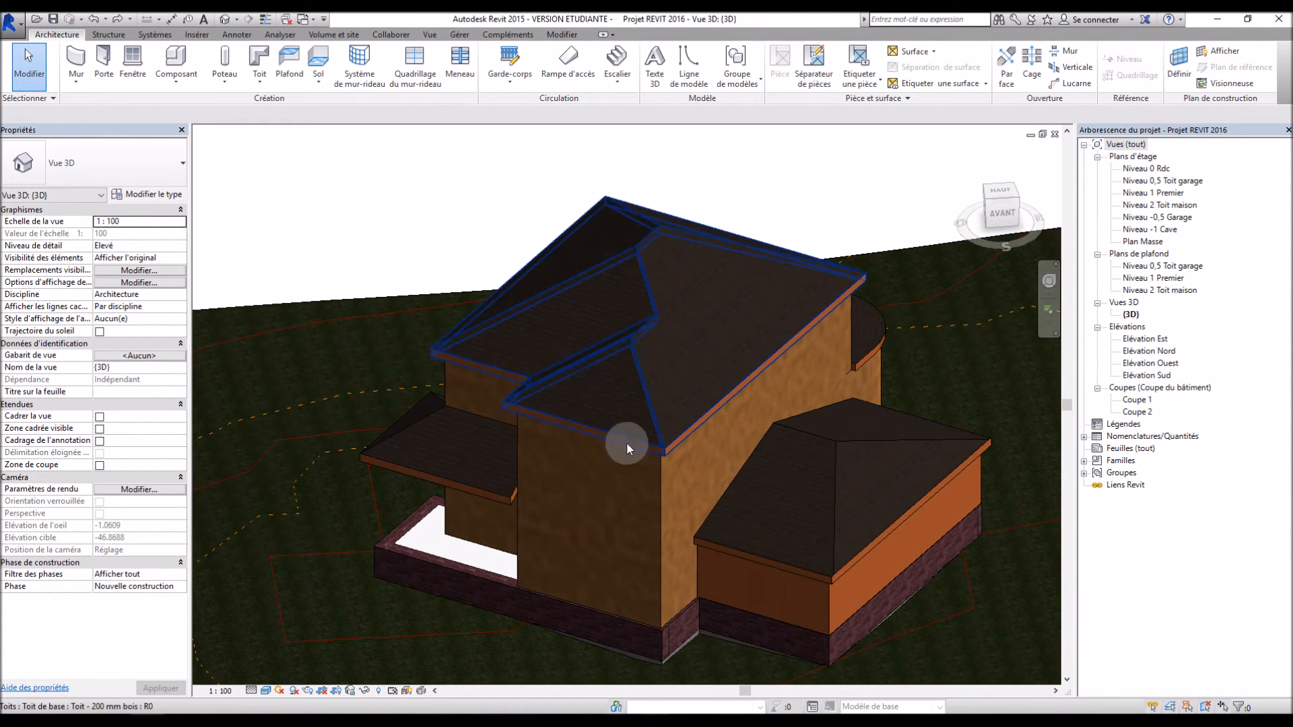
left_click(268, 94)
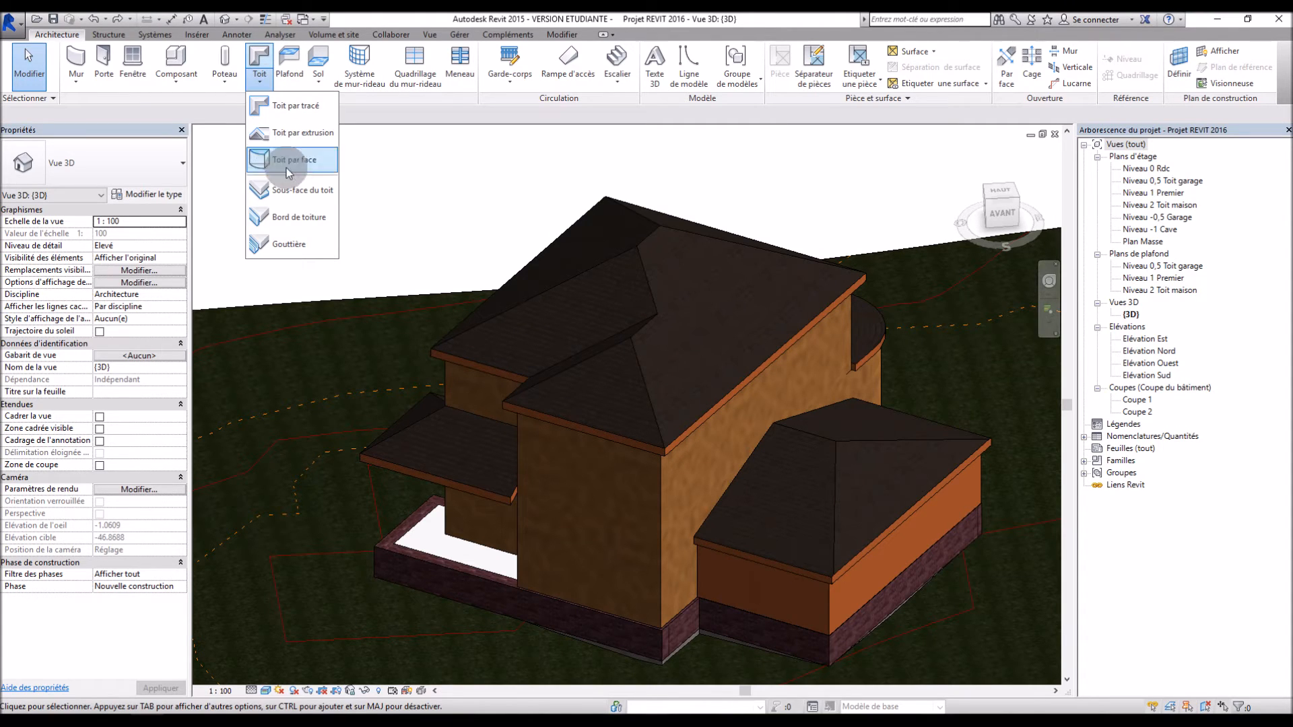
left_click(286, 244)
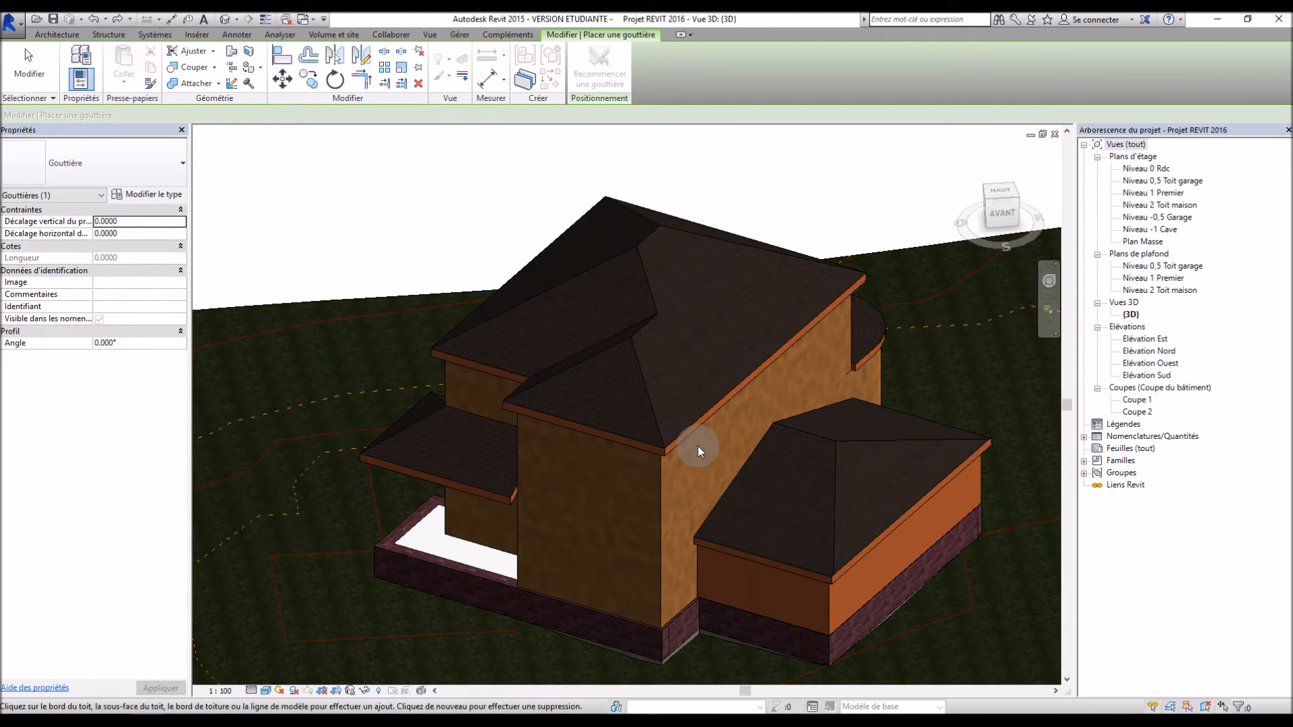
scroll(695, 444, "up", 5)
left_click(653, 411)
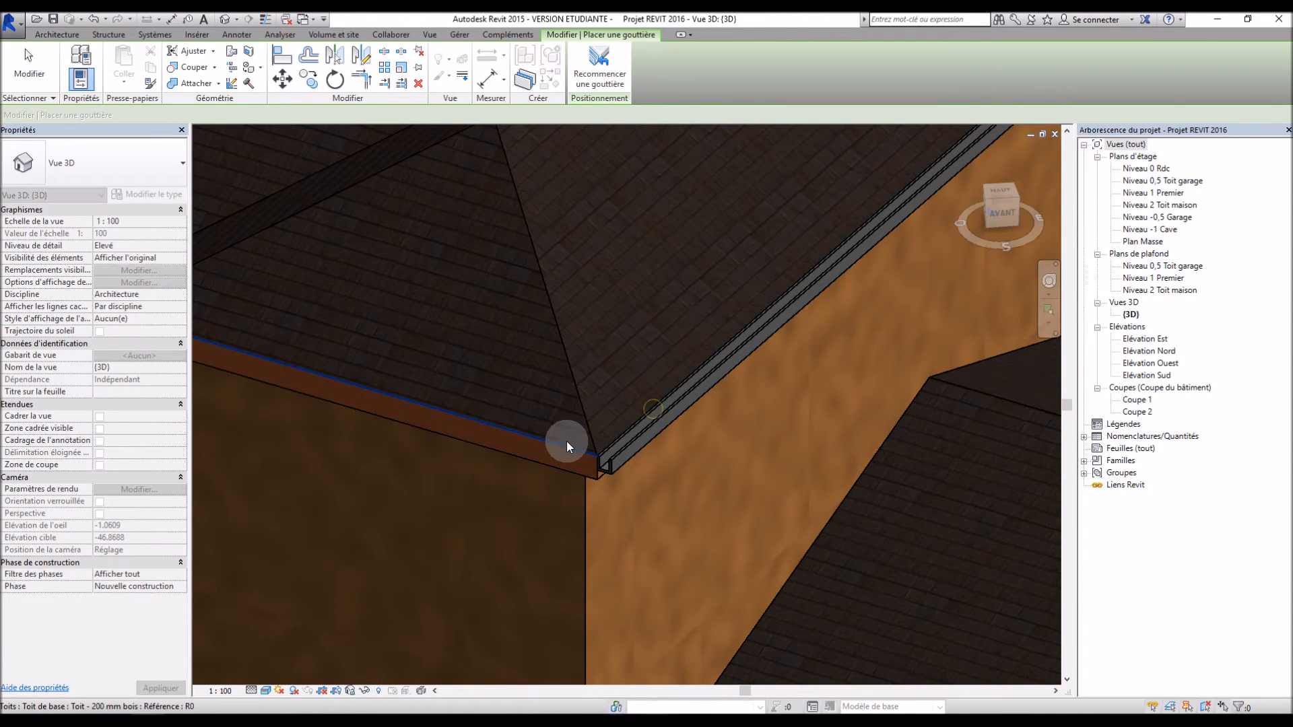
left_click(565, 446)
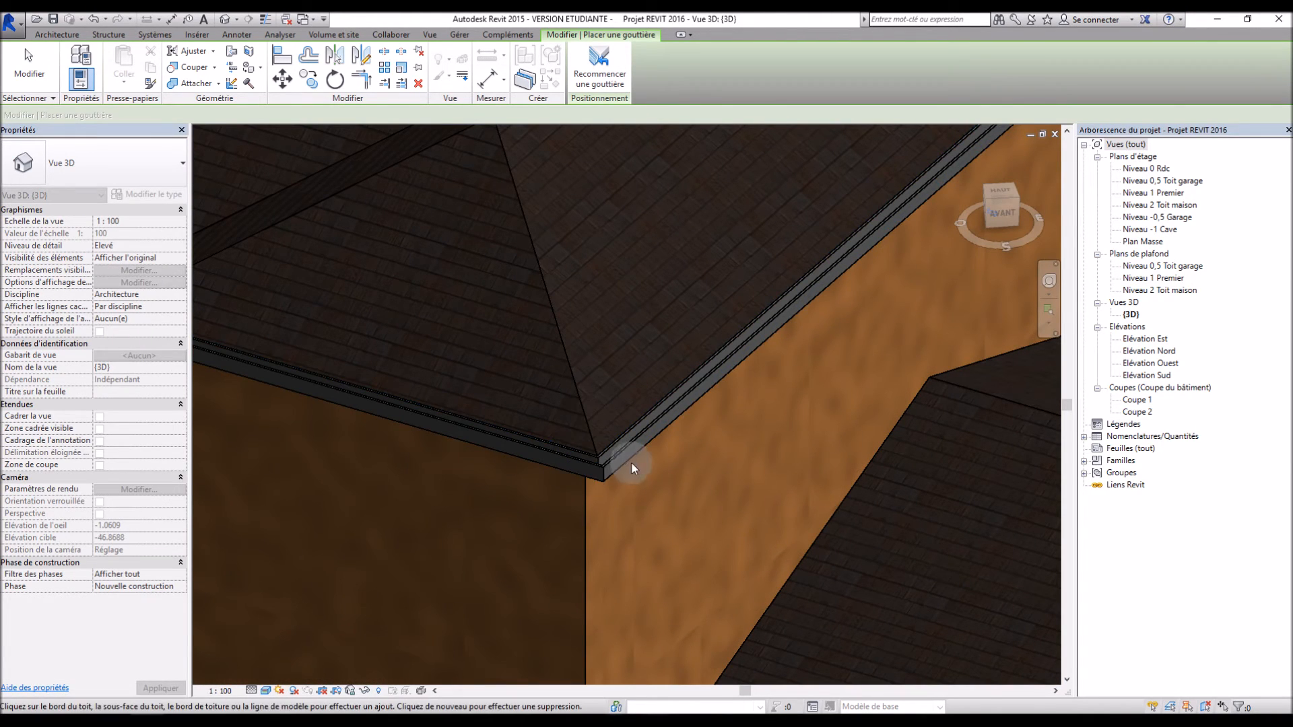
Continue the gutter around the remaining eaves of the main house roof
scroll(709, 448, "down", 5)
middle_click_drag(369, 398, 704, 445, "shift")
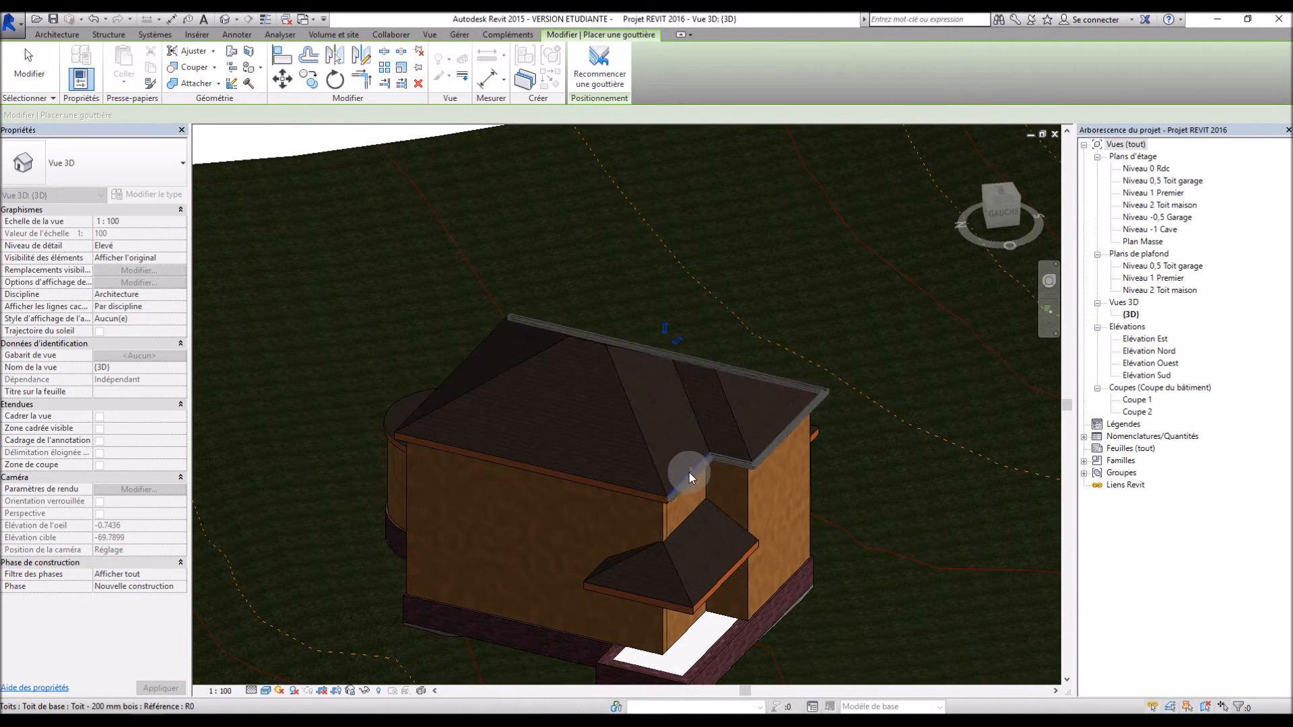
middle_click_drag(516, 486, 664, 491, "shift")
Place gutters along the rounded bay roof's two straight side edges and its curved edge
scroll(664, 495, "up", 5)
scroll(628, 624, "up", 2)
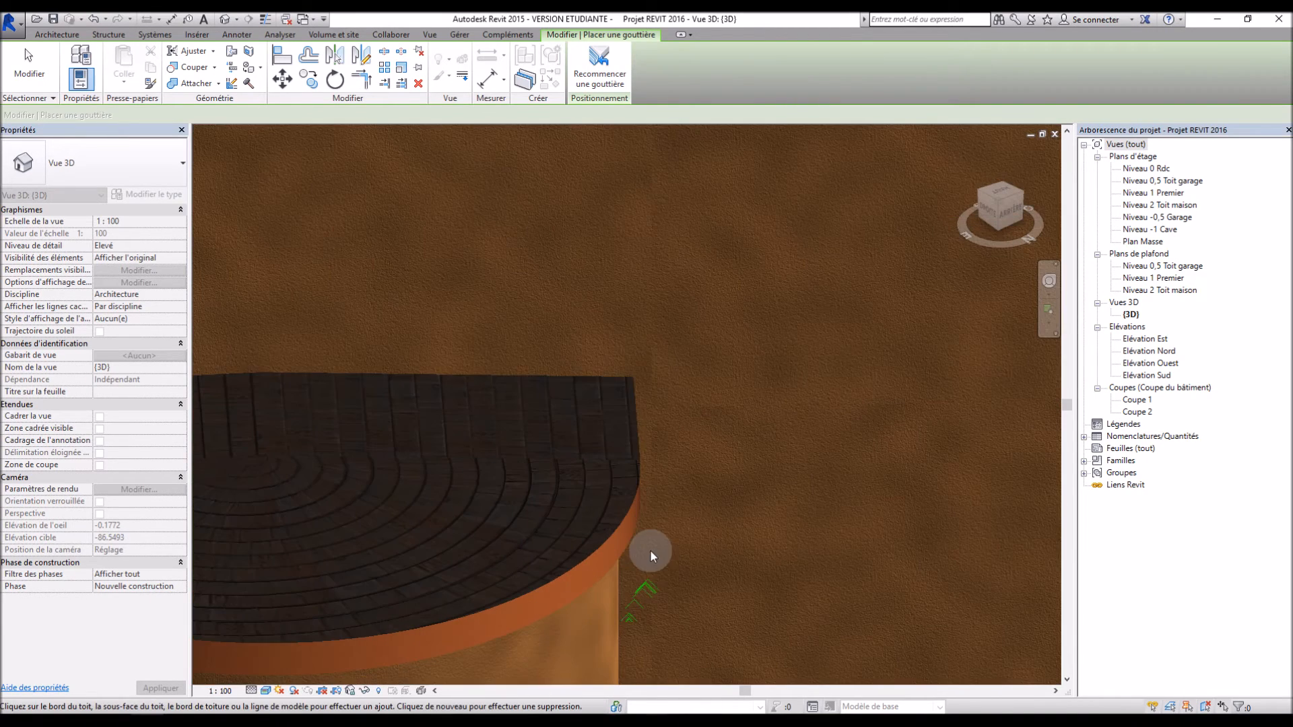
left_click(641, 431)
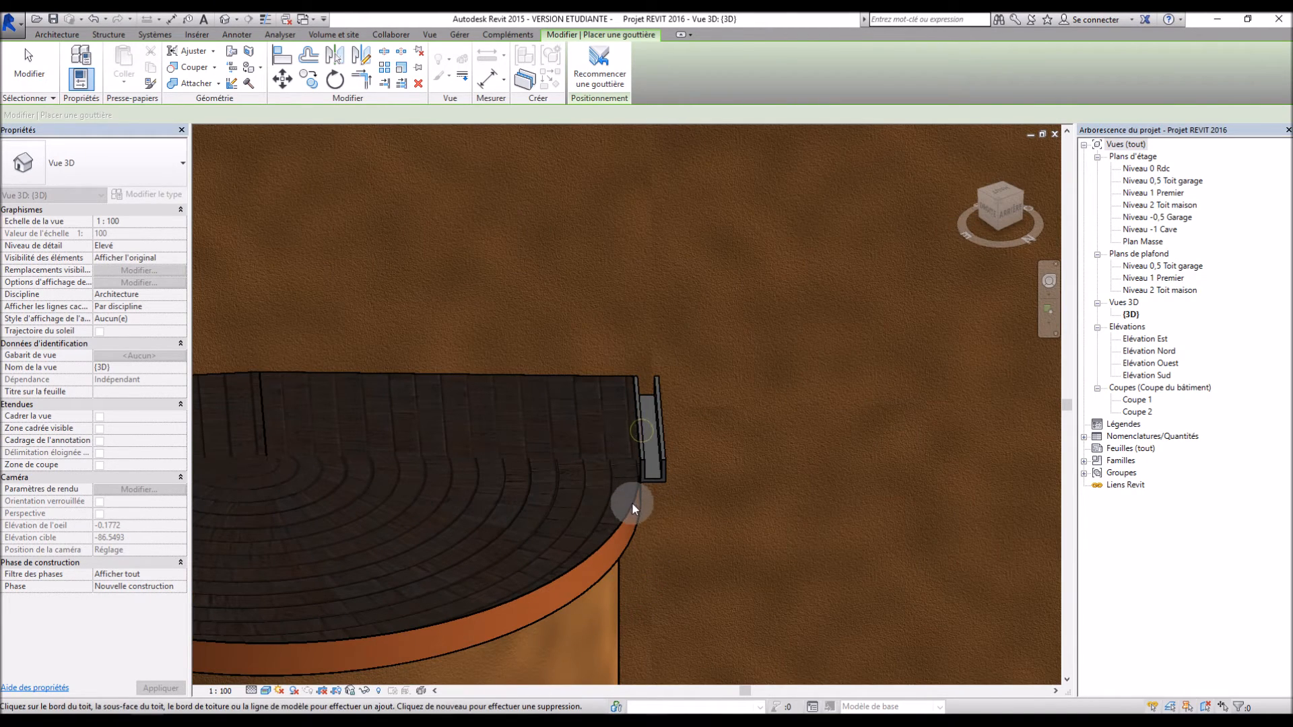
left_click(643, 503)
scroll(642, 502, "down", 2)
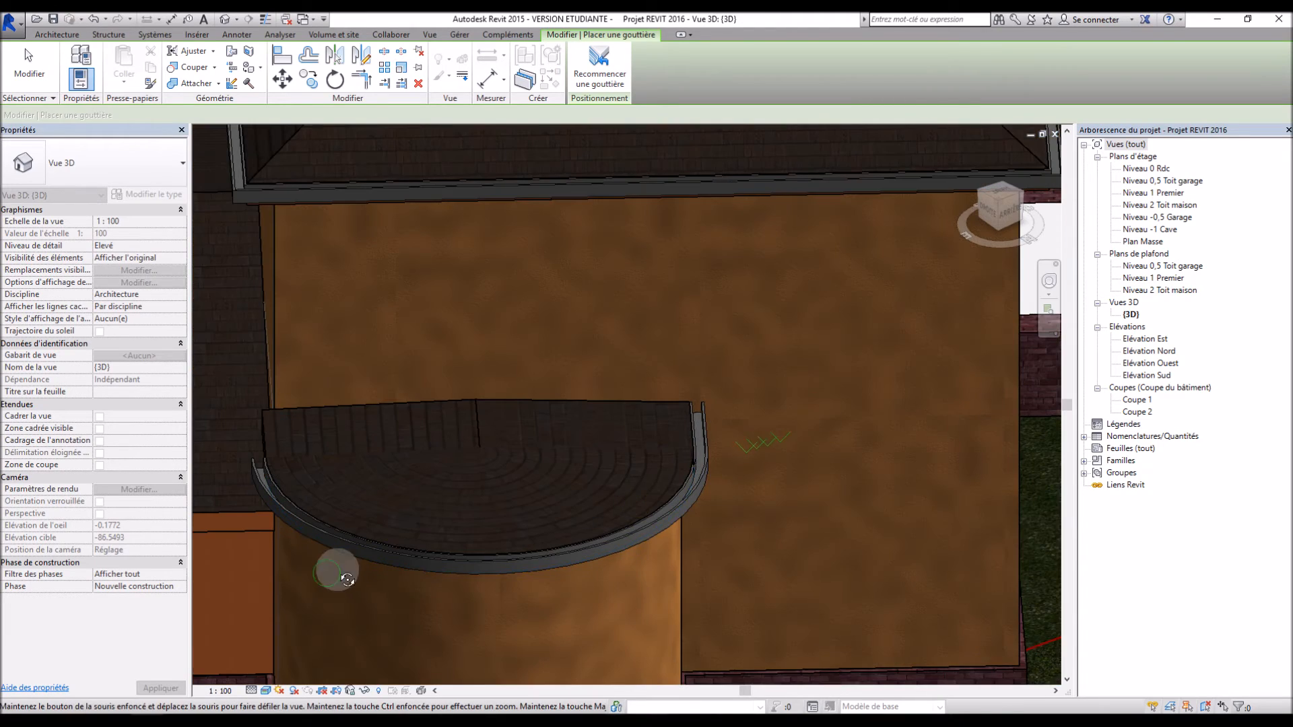
middle_click_drag(332, 569, 433, 580, "shift")
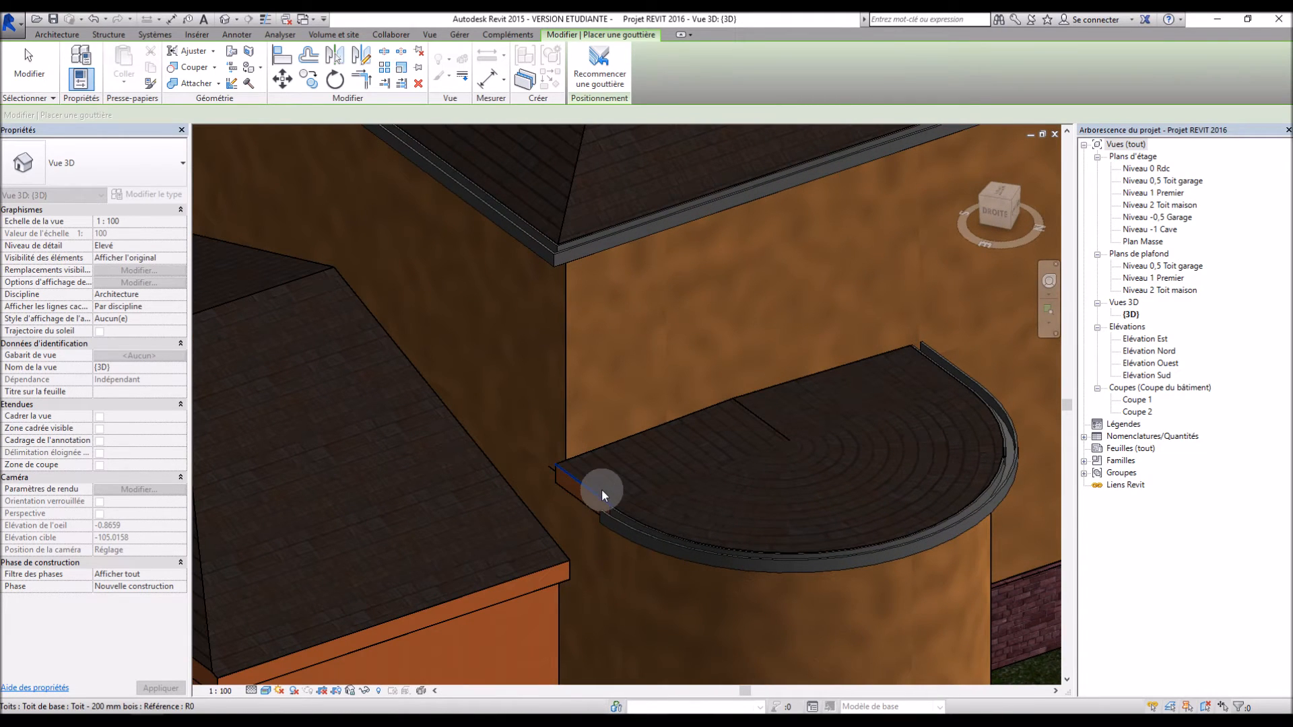
left_click(601, 489)
scroll(465, 561, "up", 5)
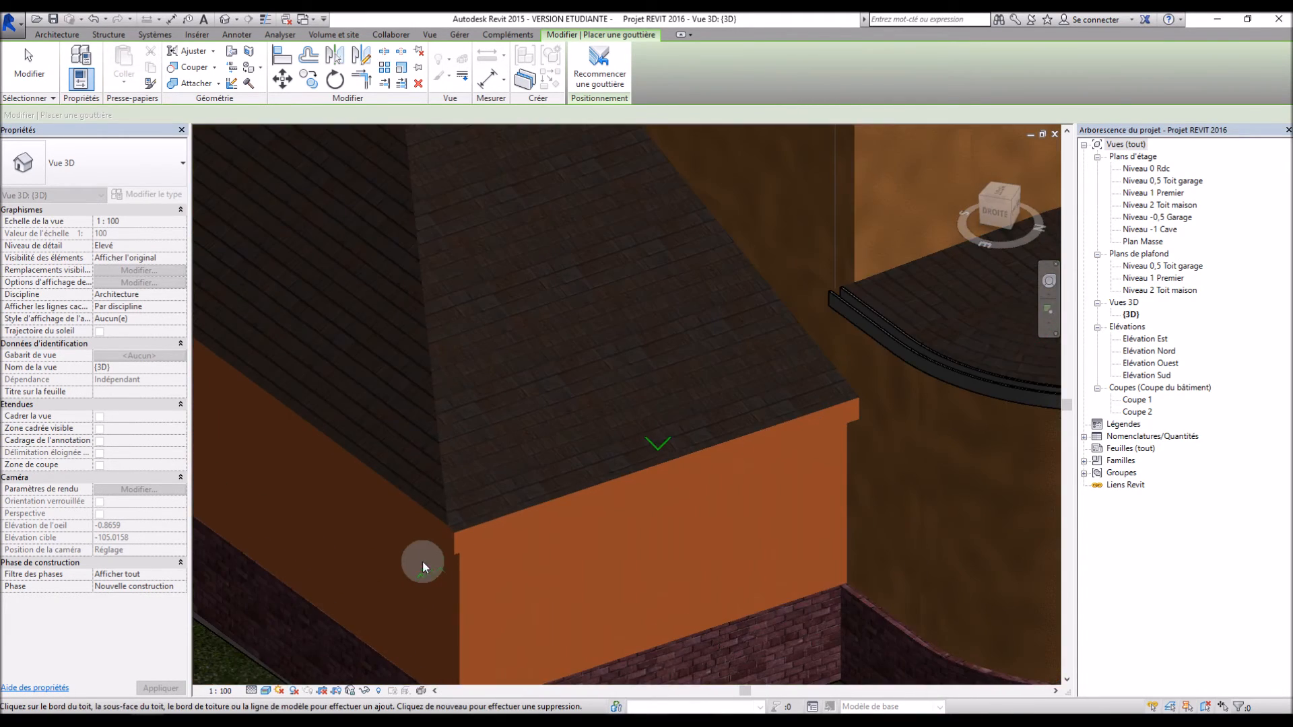
Place gutters along the two annex roof edges that meet at its outer corner
middle_click_drag(403, 538, 435, 518, "shift")
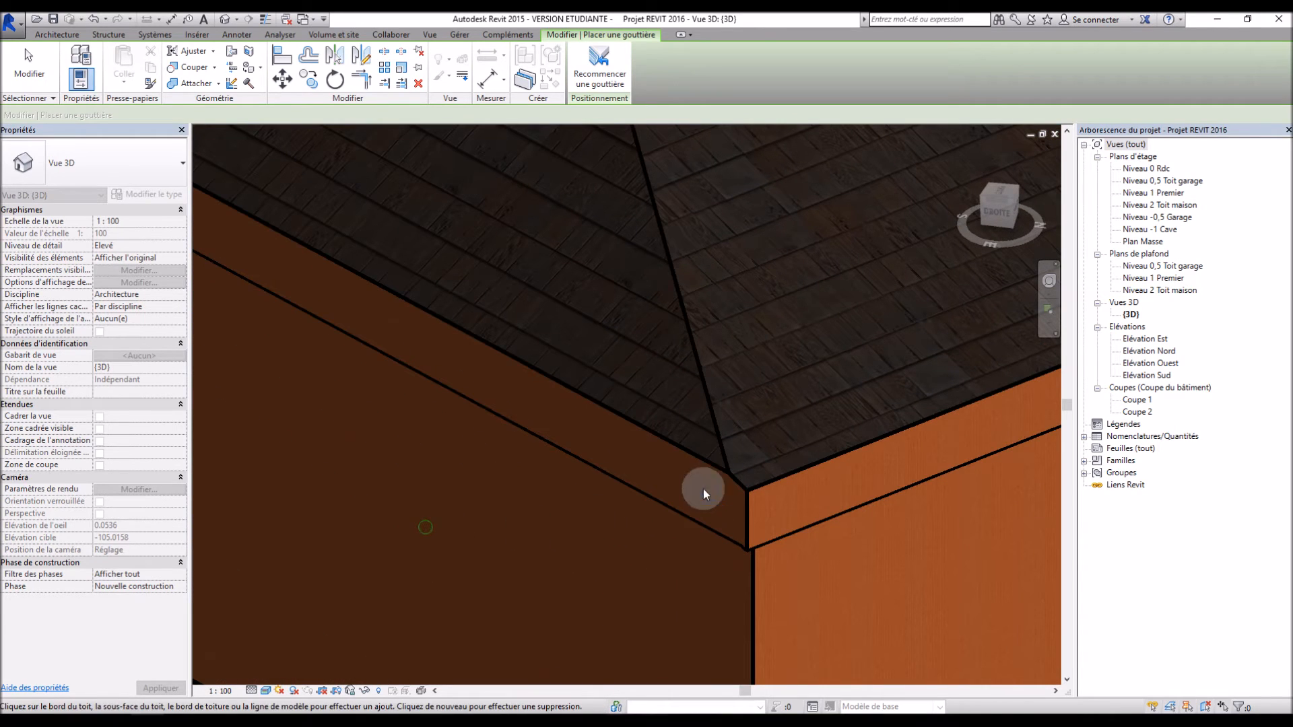
left_click(782, 477)
left_click(707, 465)
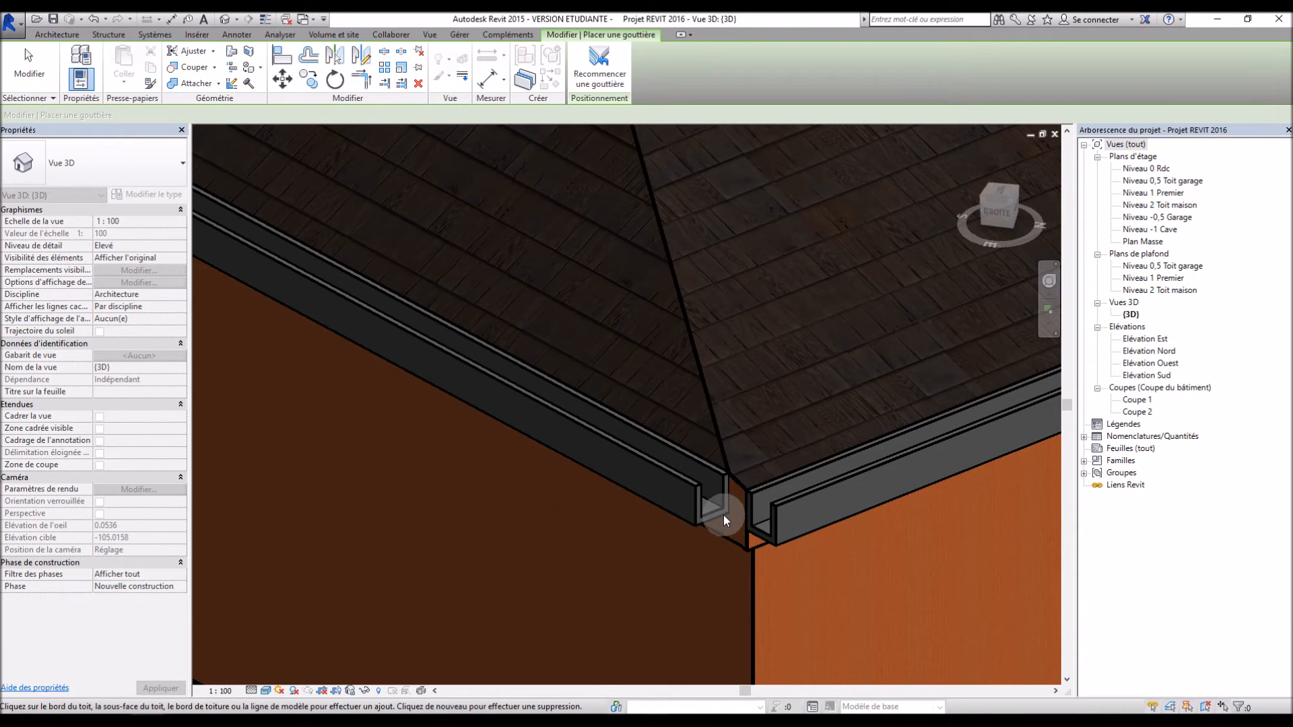
Extend the ends of both gutter segments at that annex roof corner until they meet
key("Escape")
key("Escape")
left_click(722, 477)
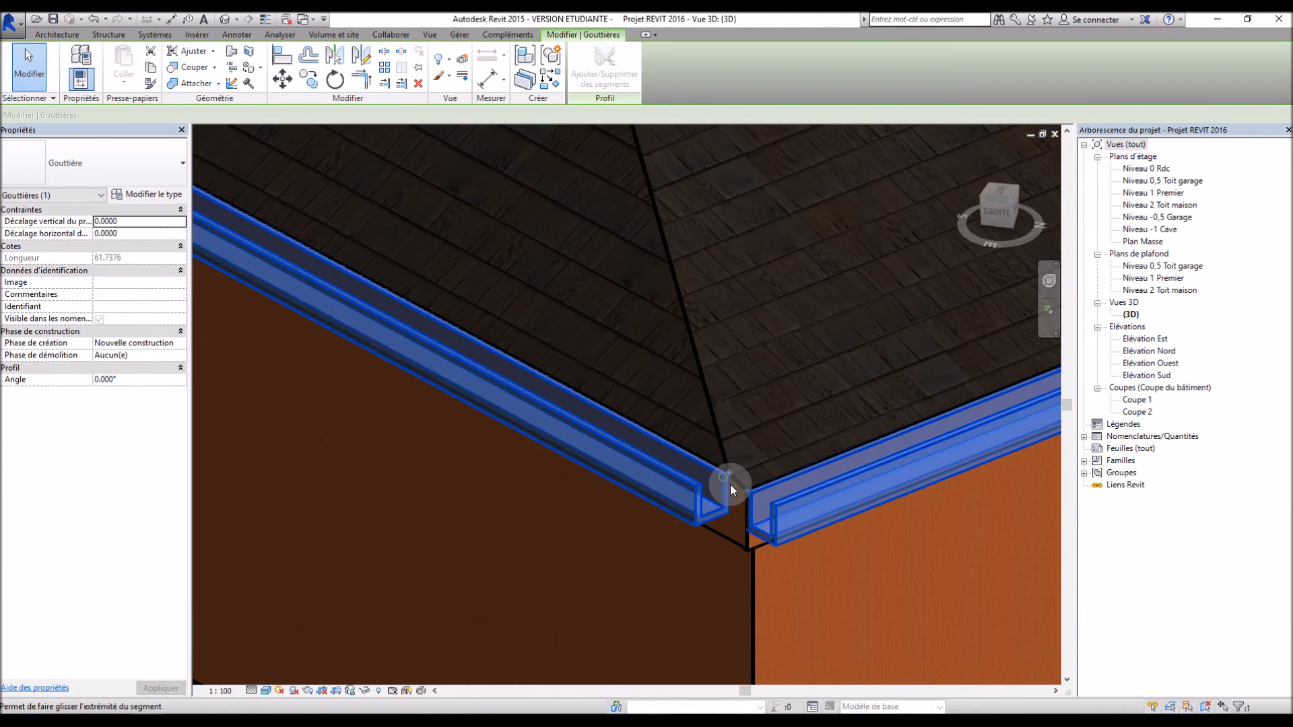
double_click(728, 474)
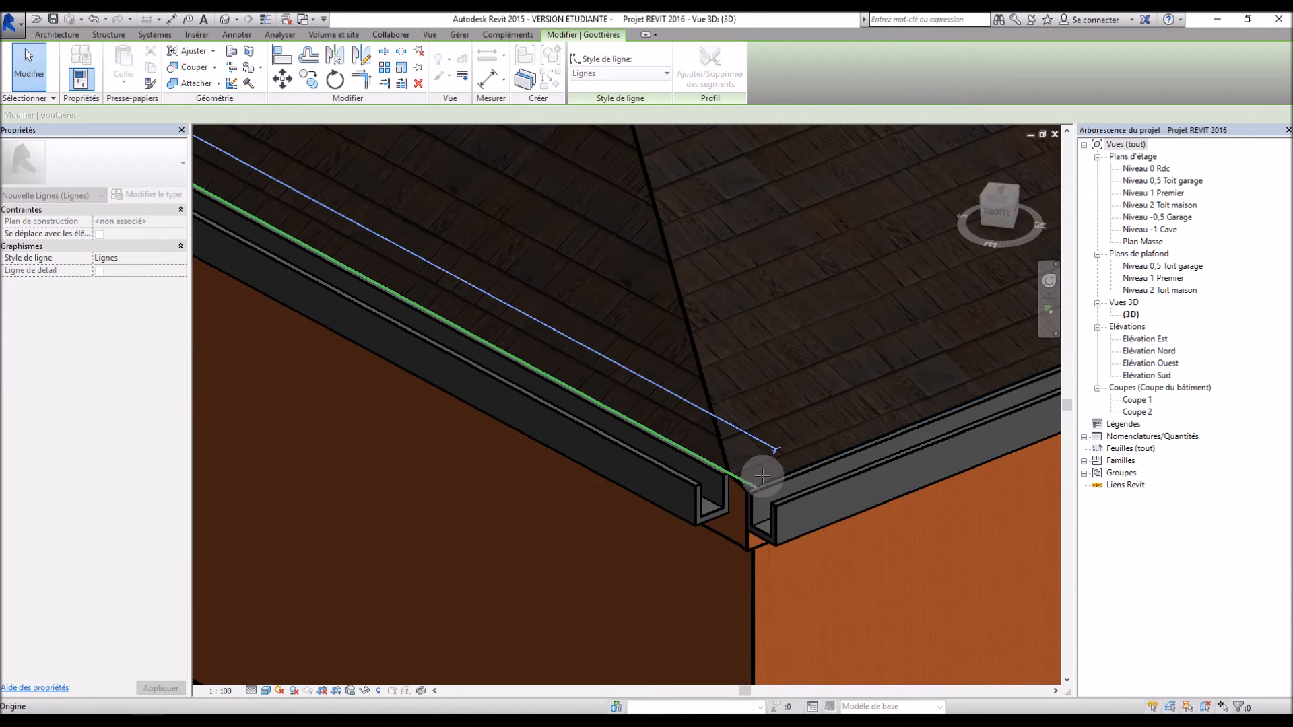
key("Escape")
key("Escape")
scroll(785, 581, "up", 2)
middle_click_drag(785, 572, 777, 574, "shift")
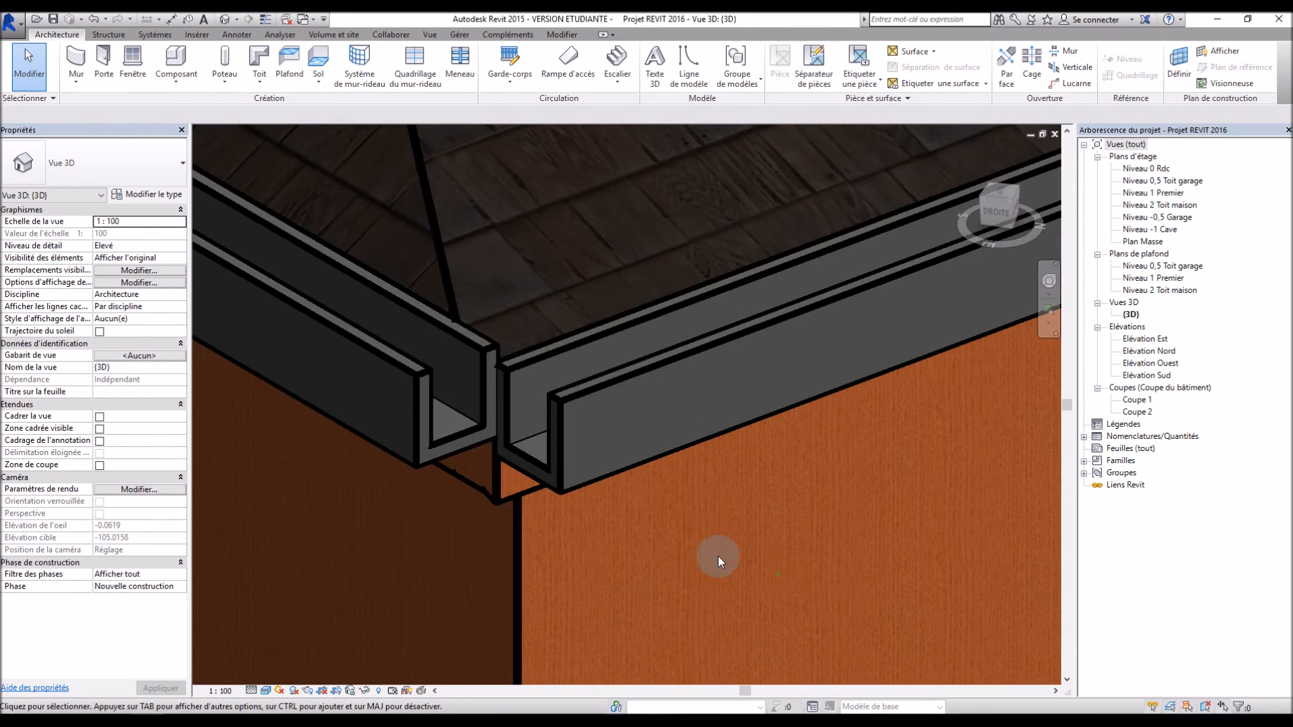
left_click(504, 443)
left_click_drag(498, 366, 428, 396)
key("Escape")
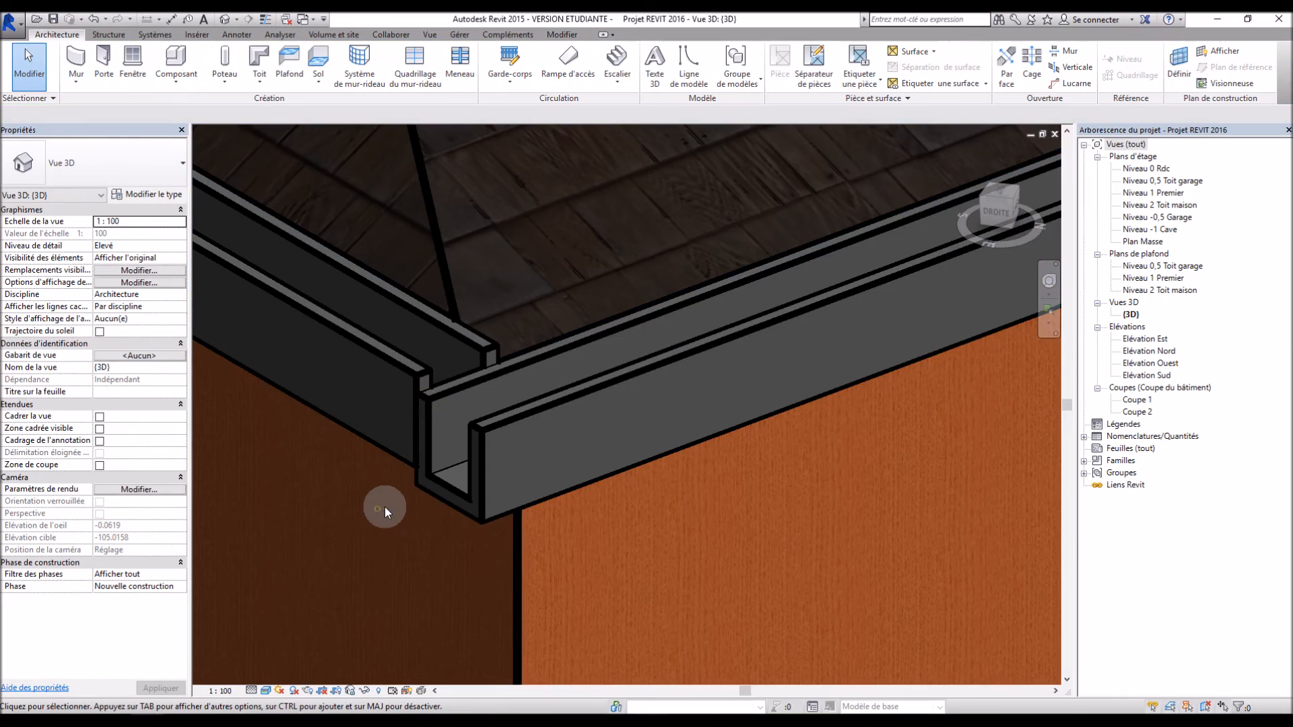
Extend the free end of the annex's long-side gutter to the roof's opposite outer corner
scroll(398, 503, "down", 6)
middle_click_drag(456, 516, 765, 548, "shift")
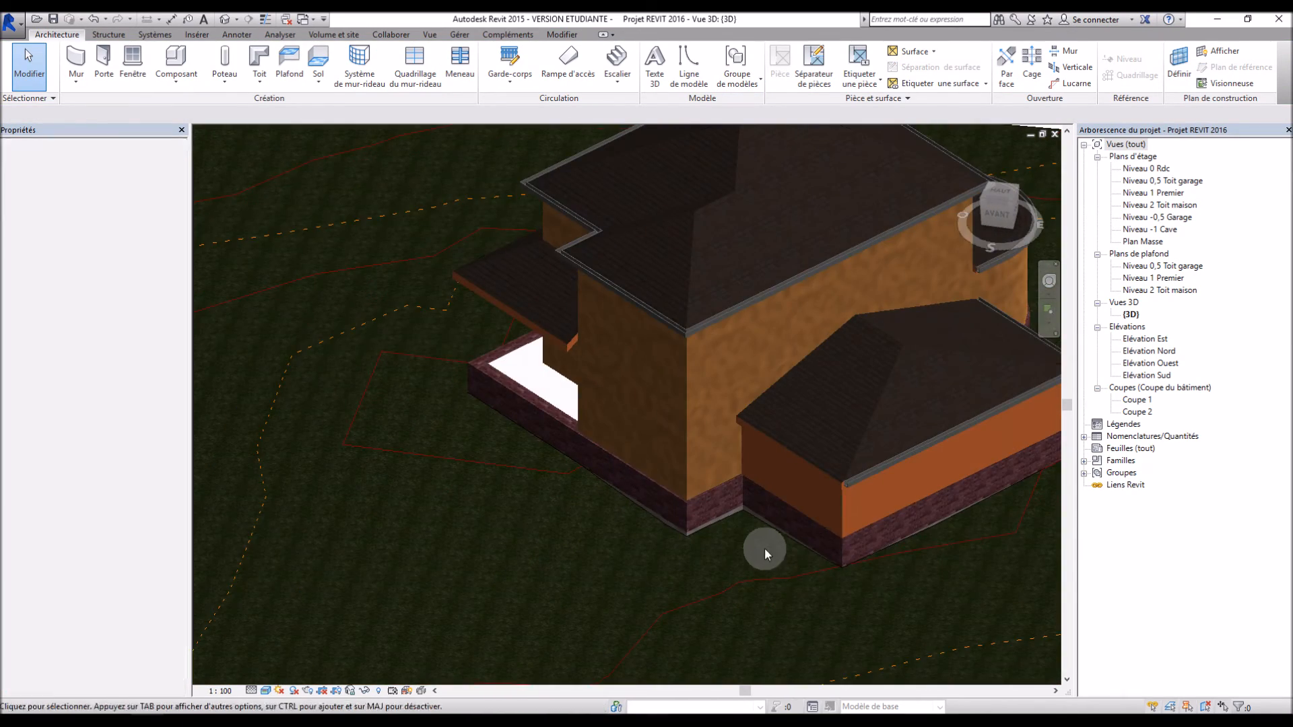
scroll(909, 519, "up", 8)
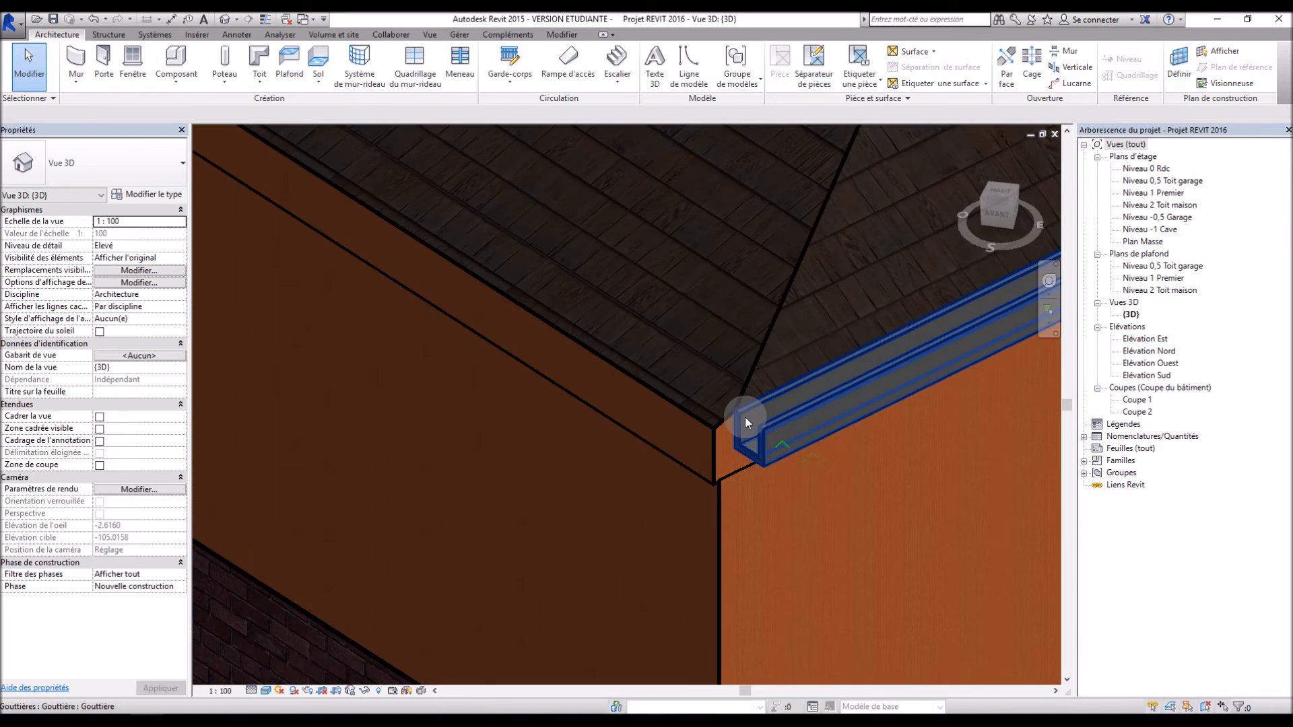
left_click(744, 421)
left_click(710, 68)
left_click(707, 420)
key("Escape")
key("Escape")
scroll(660, 475, "down", 2)
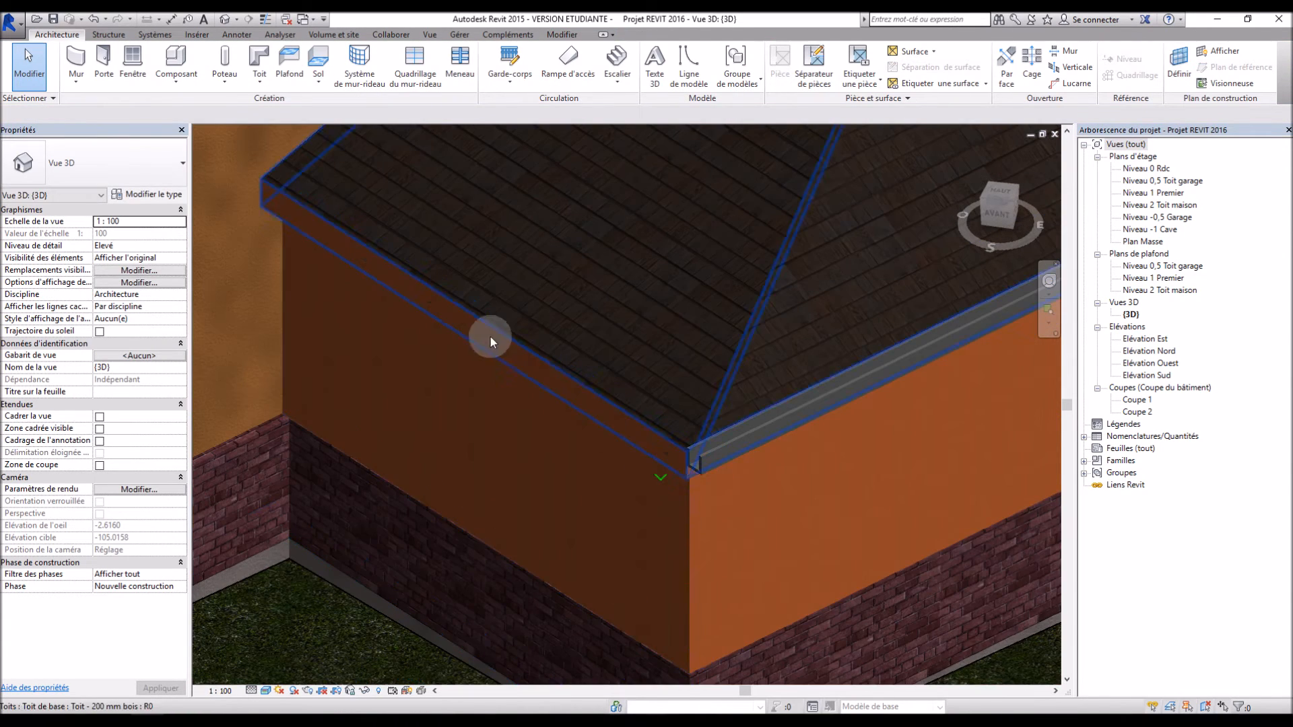
Start the Gutter tool and place a gutter along the annex roof's remaining short edge
left_click(259, 82)
left_click(288, 249)
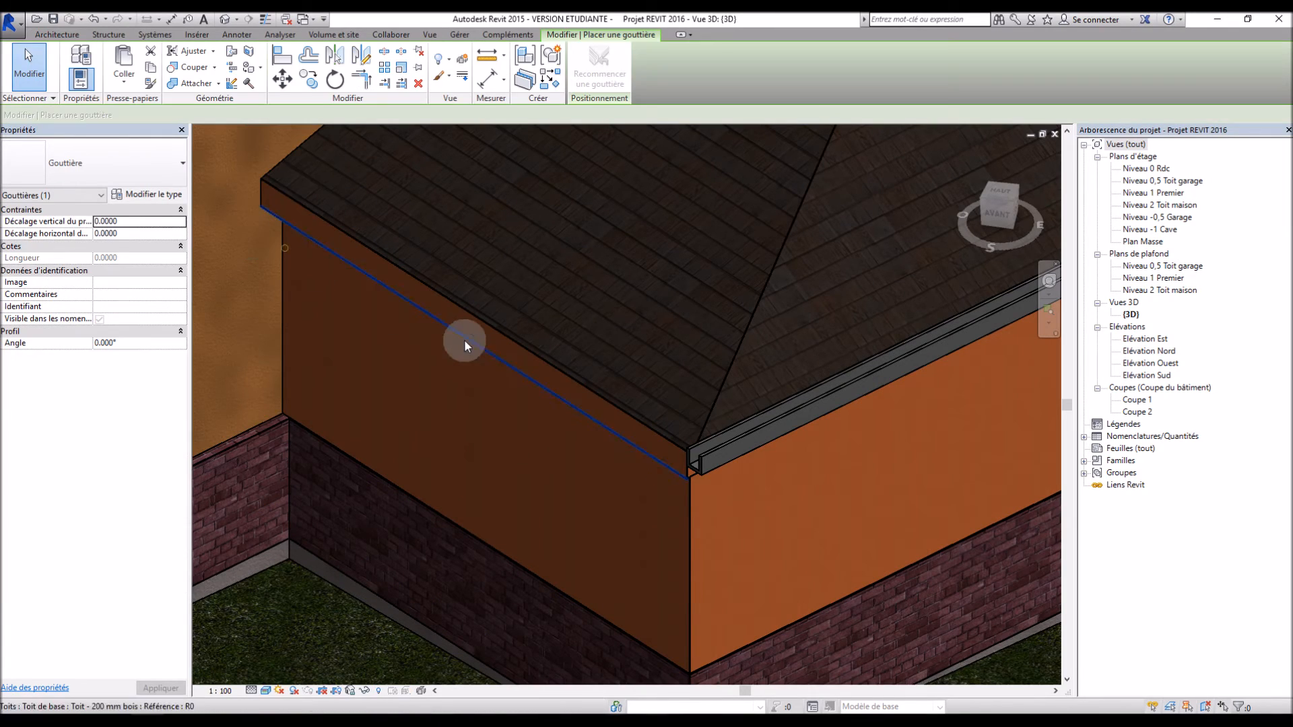
left_click(504, 332)
Place gutters along the terrace roof's three outer edges
scroll(603, 343, "down", 5)
middle_click_drag(559, 341, 471, 447, "shift")
scroll(387, 411, "up", 5)
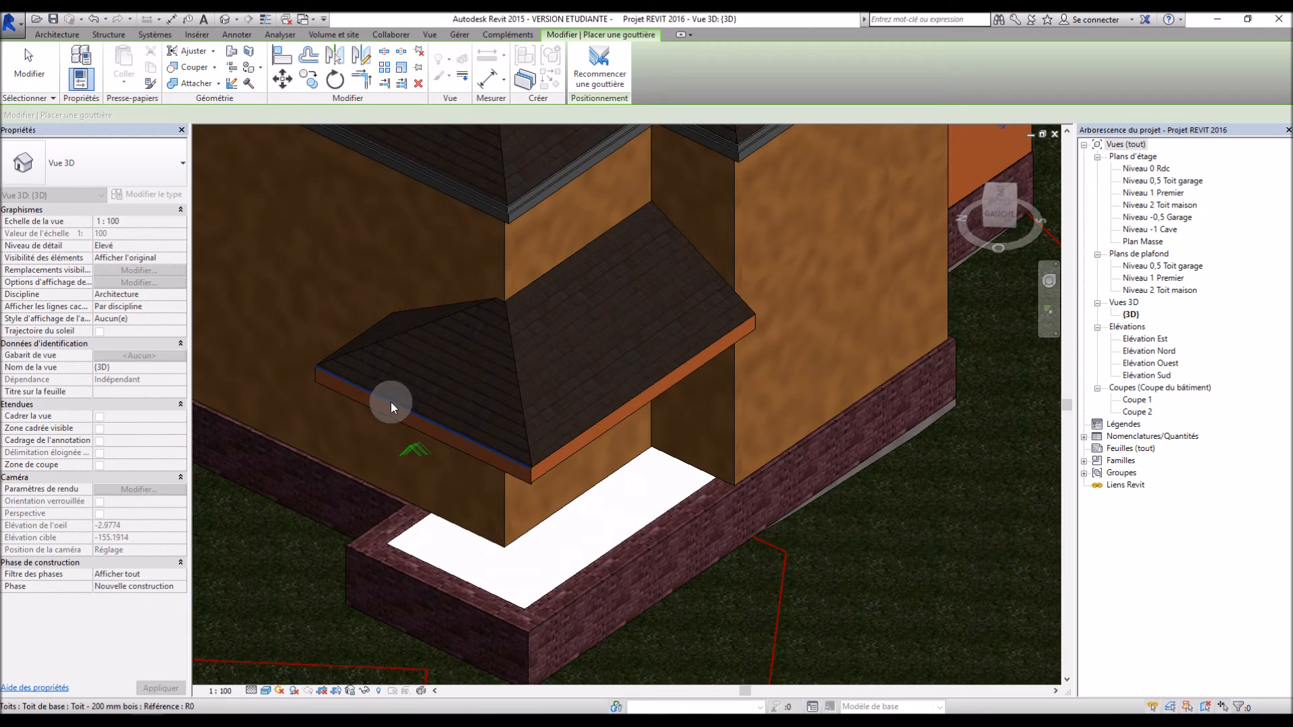
left_click(390, 403)
left_click(564, 442)
middle_click_drag(528, 451, 689, 455, "shift")
left_click(890, 404)
Leave the Gutter tool and extend the gutter end at the terrace roof's first outer corner to join the adjoining gutter
middle_click_drag(822, 477, 531, 476, "shift")
scroll(501, 461, "up", 3)
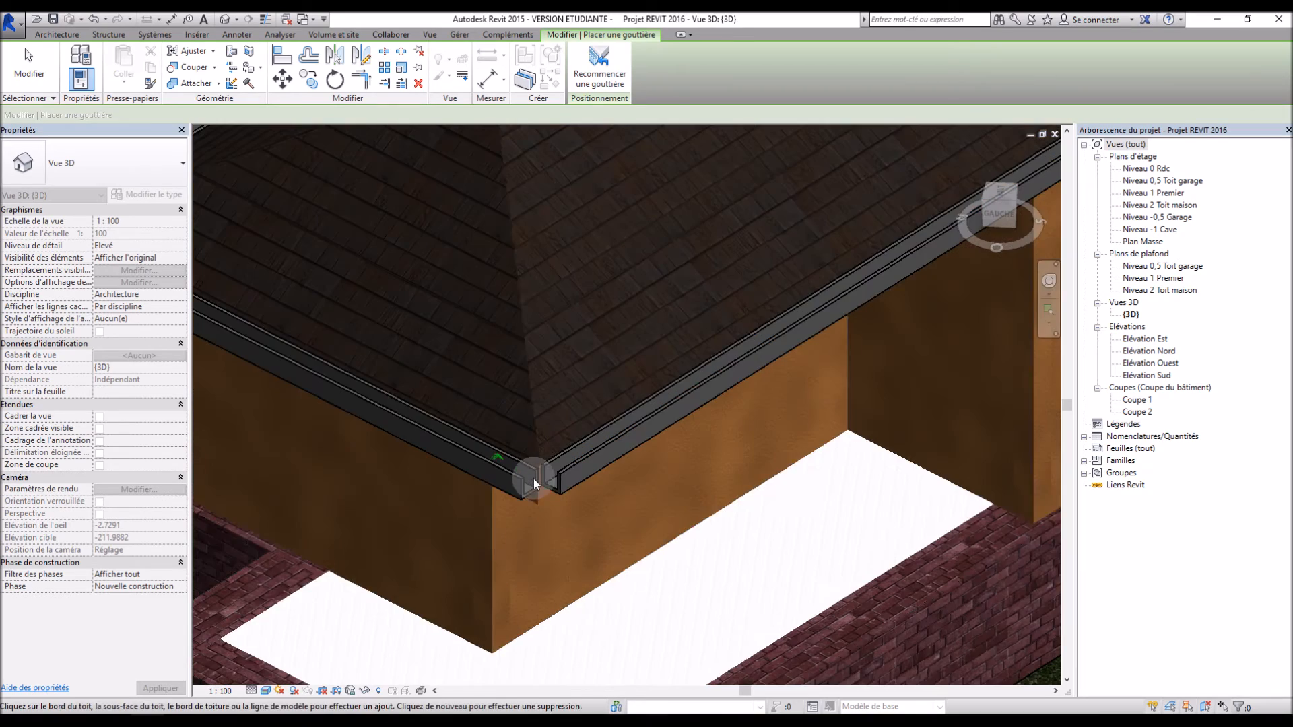
scroll(539, 485, "up", 3)
key("Escape")
key("Escape")
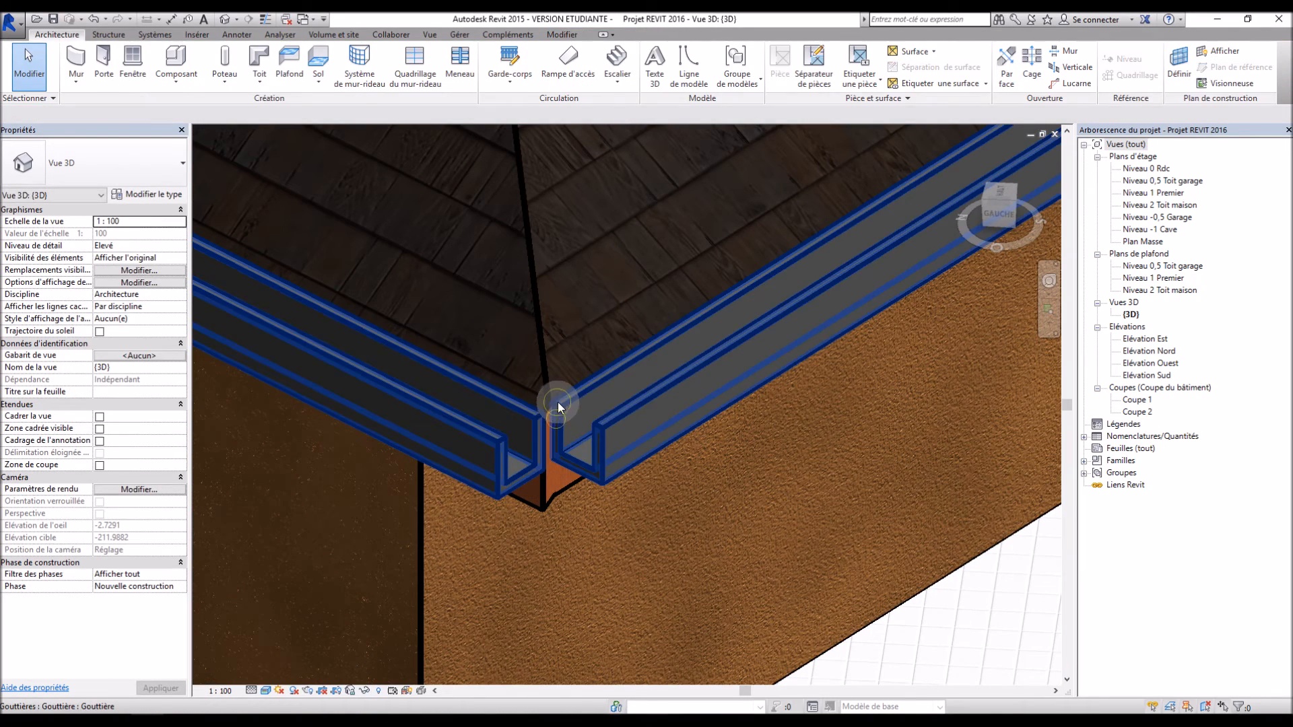
left_click(556, 403)
left_click_drag(551, 404, 497, 428)
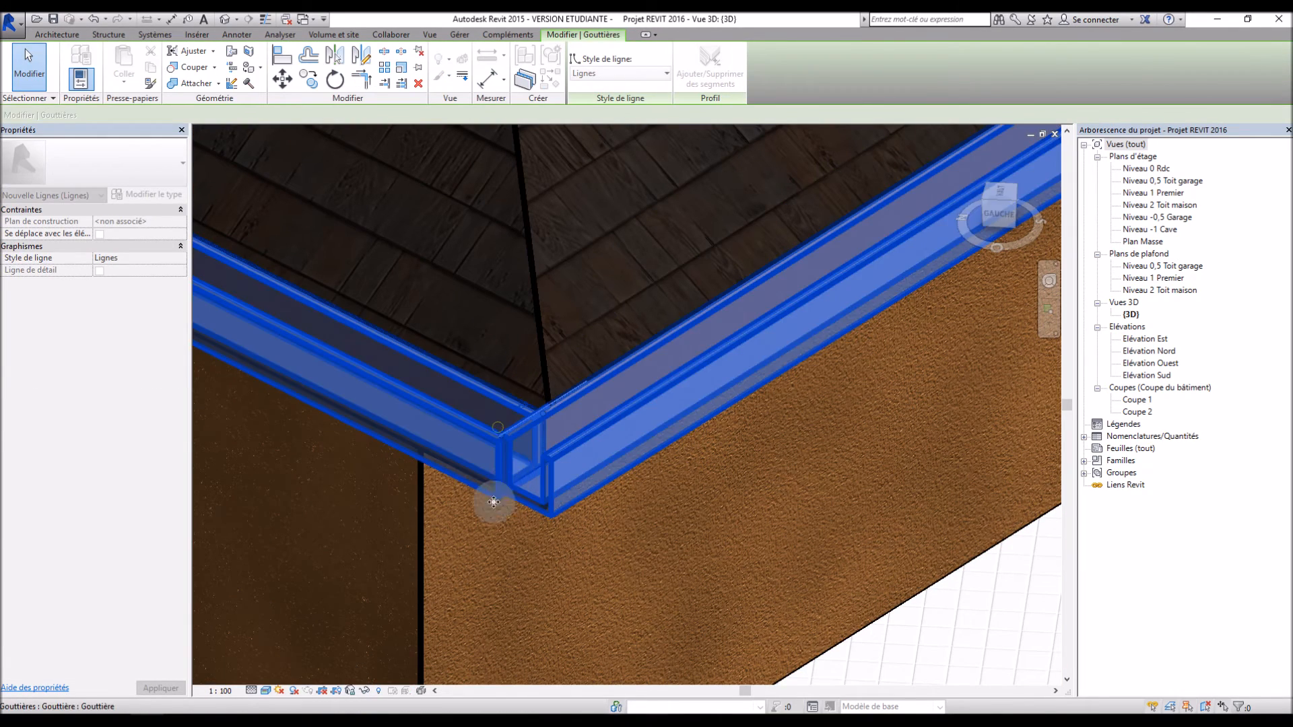
left_click(456, 529)
Extend the short side gutter at the terrace roof's other outer corner until it joins the adjoining gutter
scroll(403, 501, "down", 4)
middle_click_drag(344, 459, 531, 454, "shift")
scroll(794, 431, "up", 2)
left_click(759, 424)
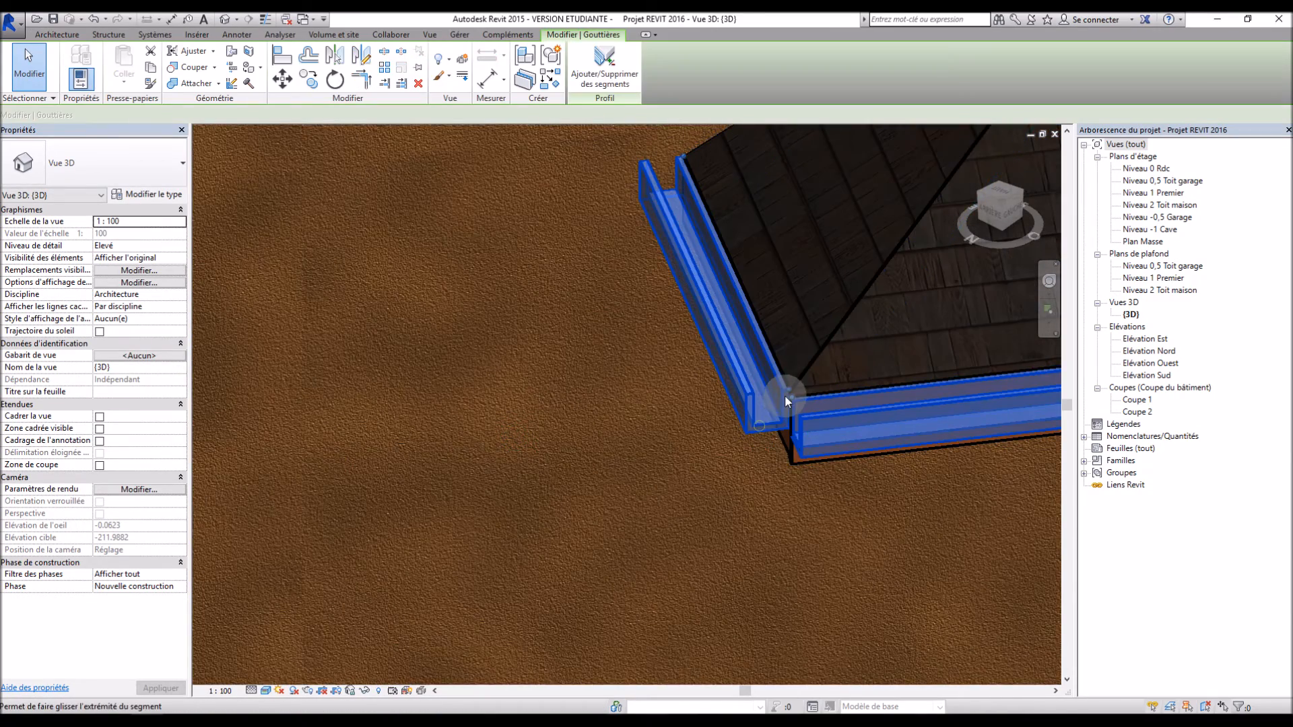
left_click_drag(789, 387, 806, 411)
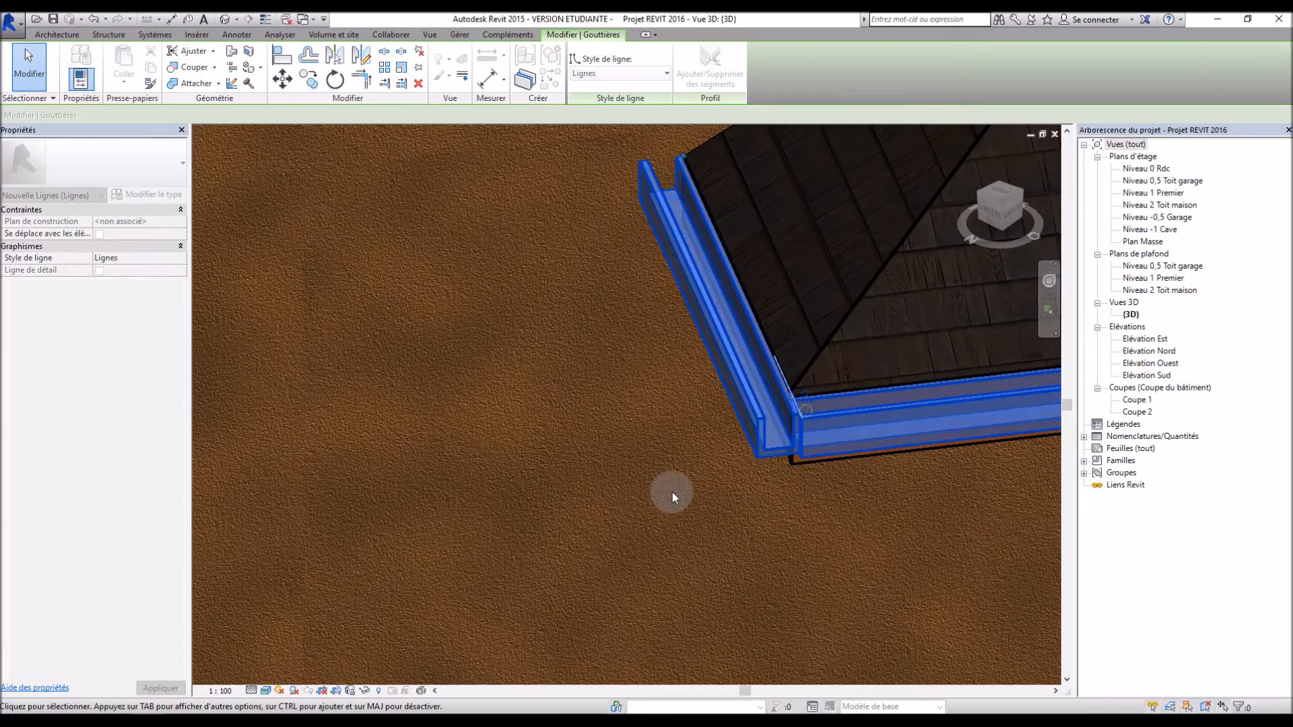
left_click(672, 495)
Extend the annex's newly placed short-edge gutter past the roof corner to meet the long-side gutter
middle_click_drag(774, 491, 457, 474, "shift")
scroll(992, 366, "up", 6)
middle_click_drag(891, 378, 843, 373, "shift")
scroll(817, 367, "down", 4)
scroll(773, 533, "up", 4)
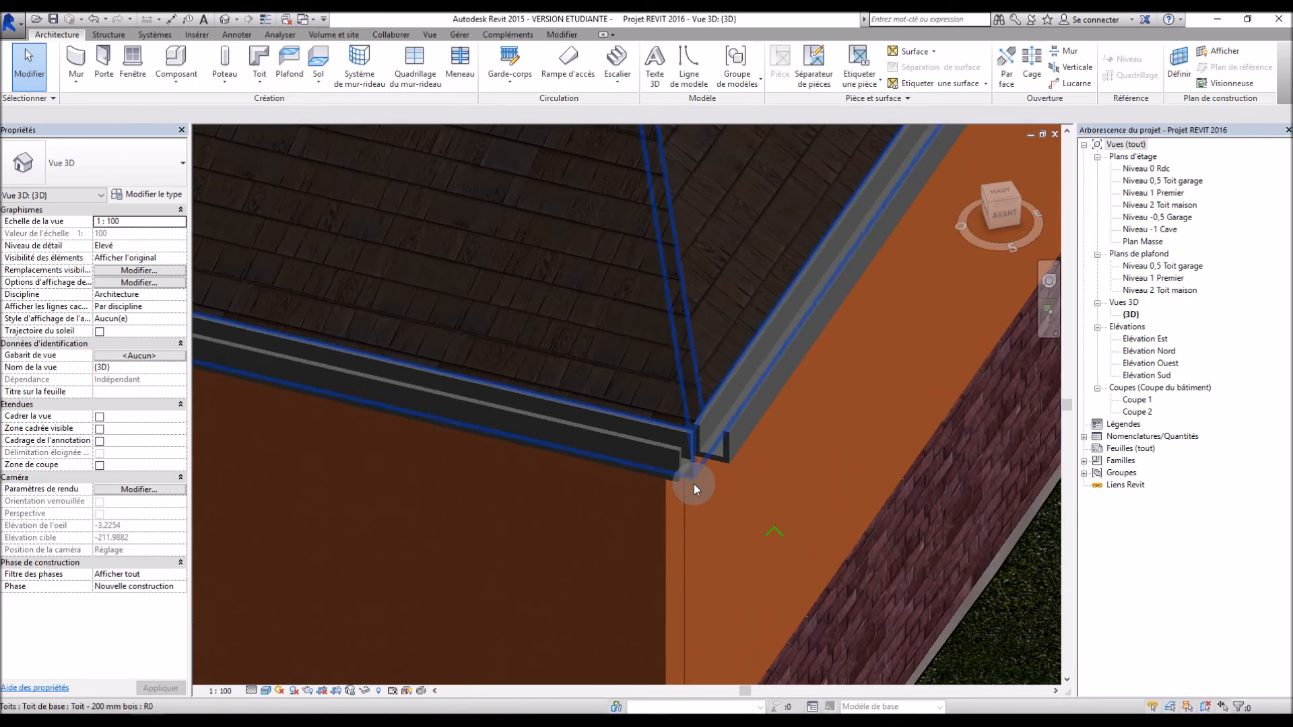
left_click(680, 462)
left_click_drag(696, 433, 723, 438)
left_click(837, 496)
Adjust the end of the long-side annex gutter at the same corner to fit its joint with the short-edge gutter
scroll(837, 495, "down", 4)
middle_click_drag(824, 488, 736, 476, "shift")
scroll(357, 647, "up", 5)
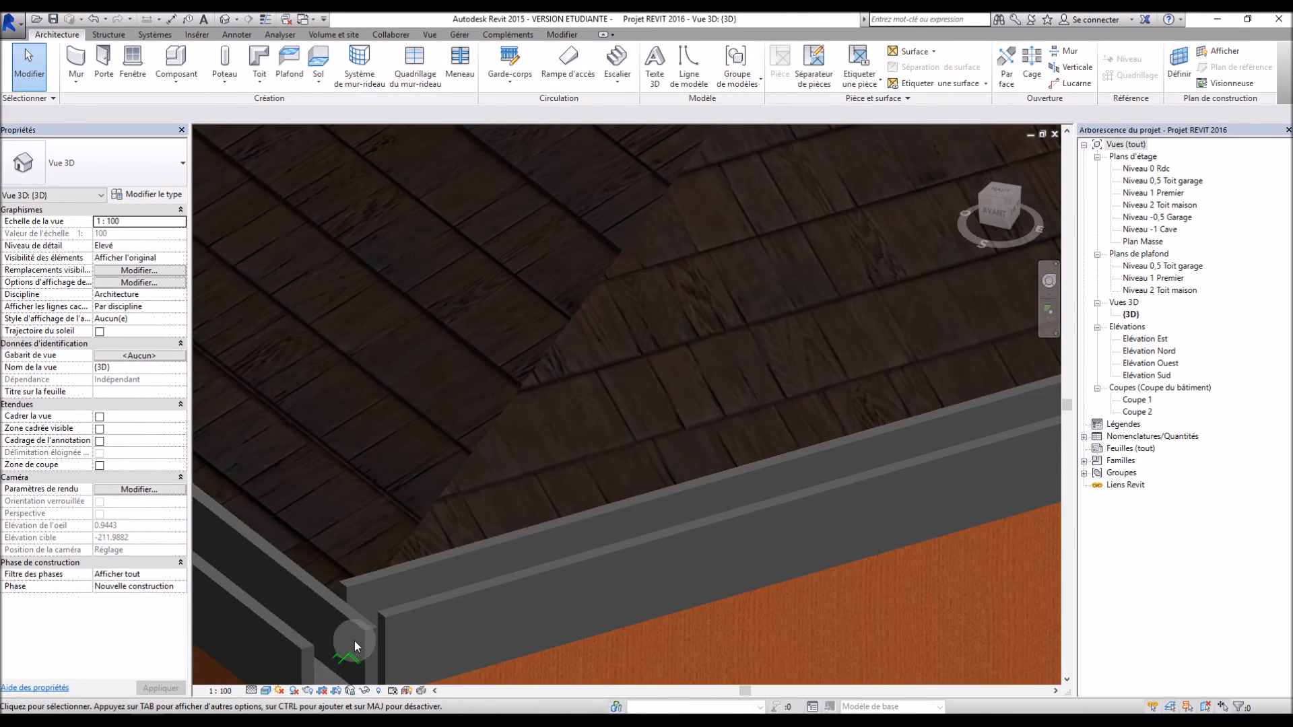
left_click(378, 619)
left_click_drag(336, 579, 333, 580)
left_click(387, 490)
scroll(387, 491, "down", 3)
middle_click_drag(377, 568, 346, 454, "shift")
left_click(340, 449)
left_click_drag(321, 439, 321, 440)
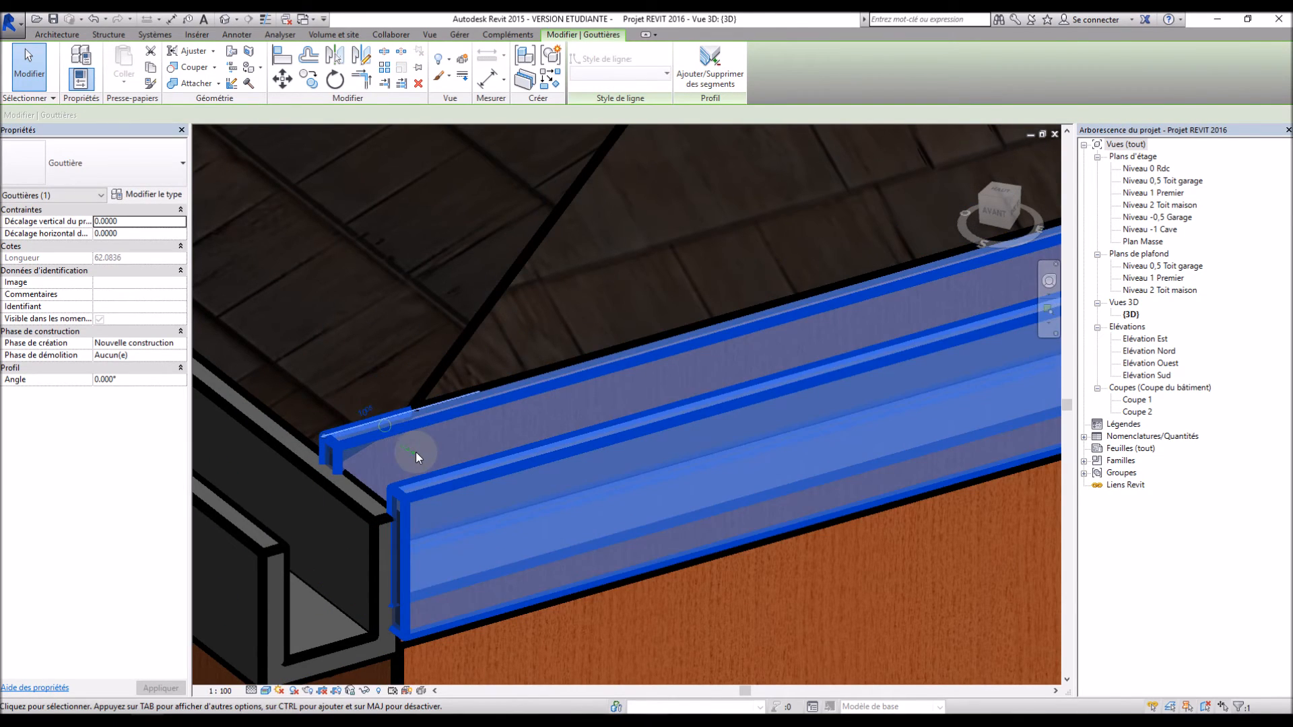
Check the annex wall top against its roof in section Coupe 1 and return to the 3D view
scroll(531, 457, "down", 8)
left_click(458, 530)
middle_click_drag(458, 524, 573, 523, "shift")
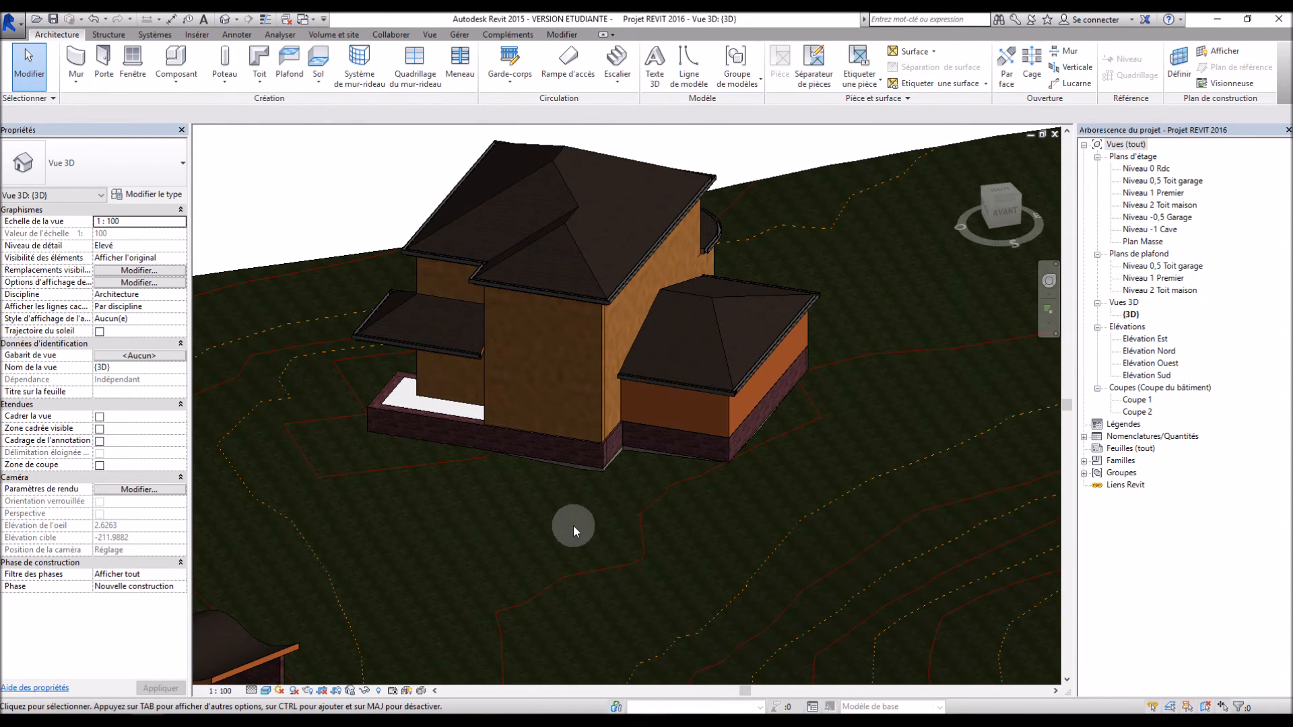
double_click(1145, 400)
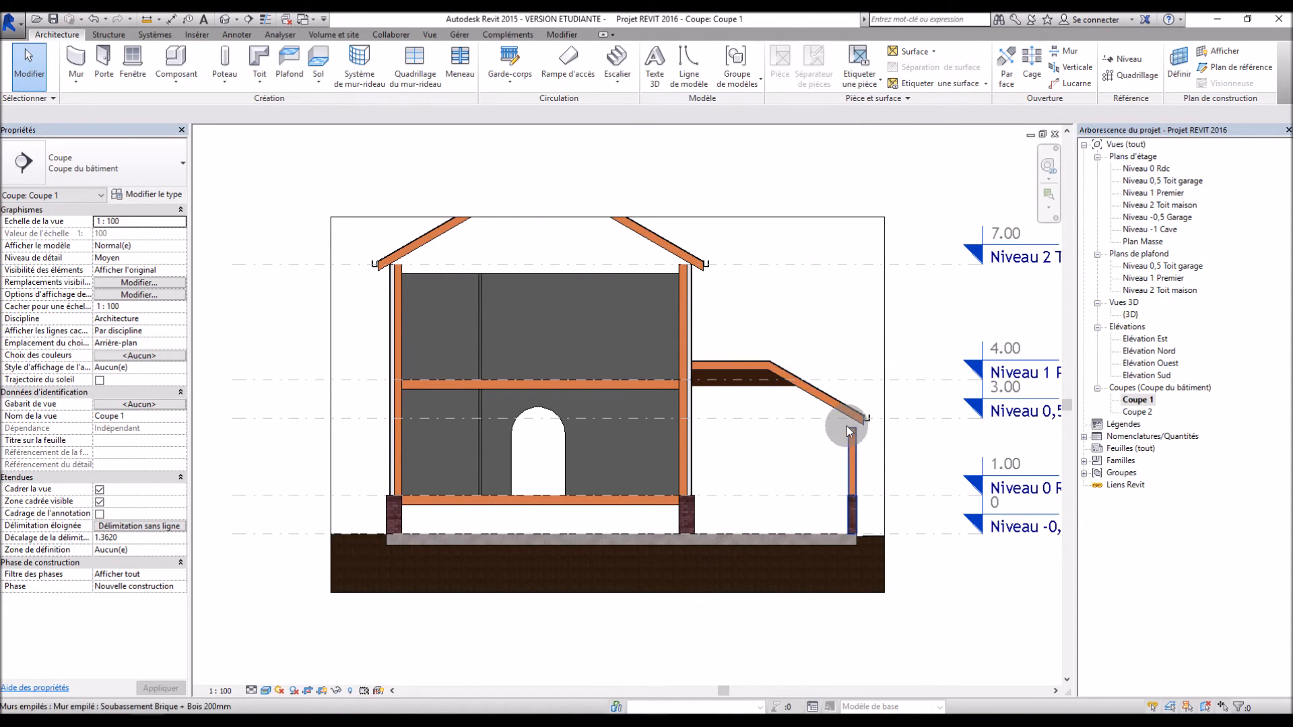
double_click(1133, 314)
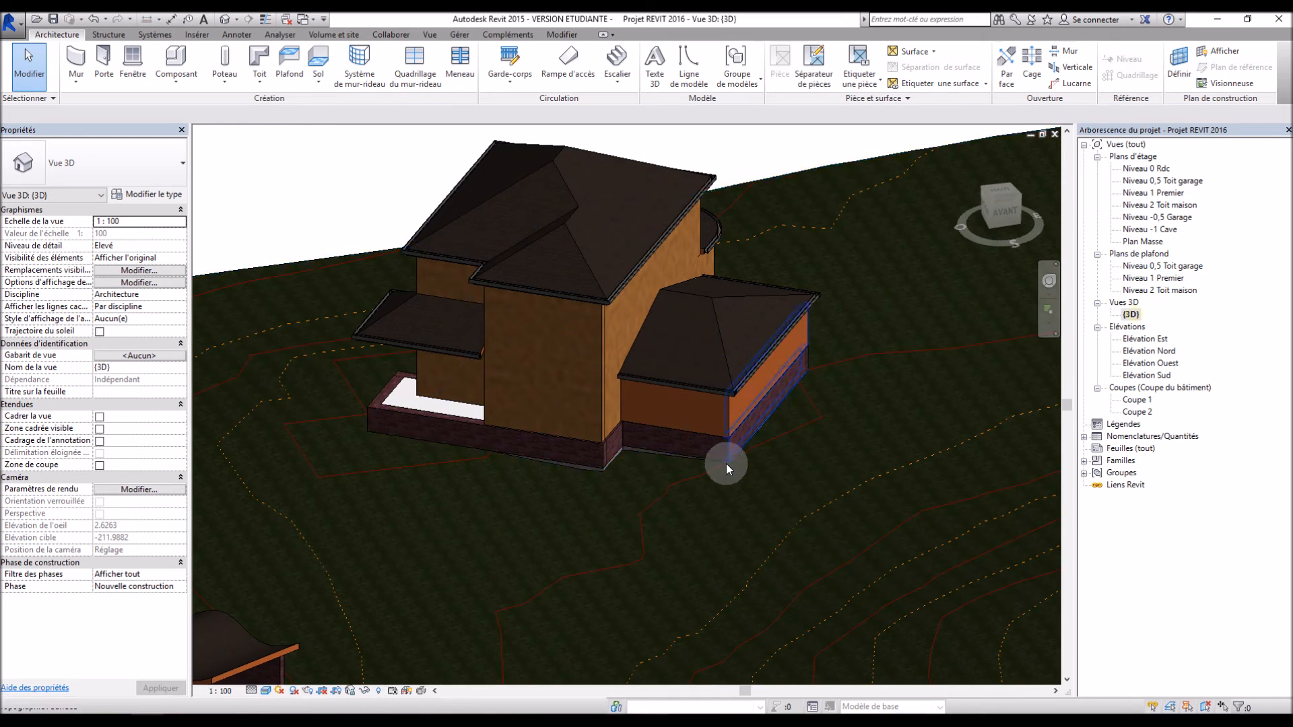
Attach the tops of the annex's three exterior stacked walls to the annex roof
scroll(608, 264, "up", 8)
middle_click_drag(680, 556, 586, 499, "shift")
scroll(583, 506, "down", 3)
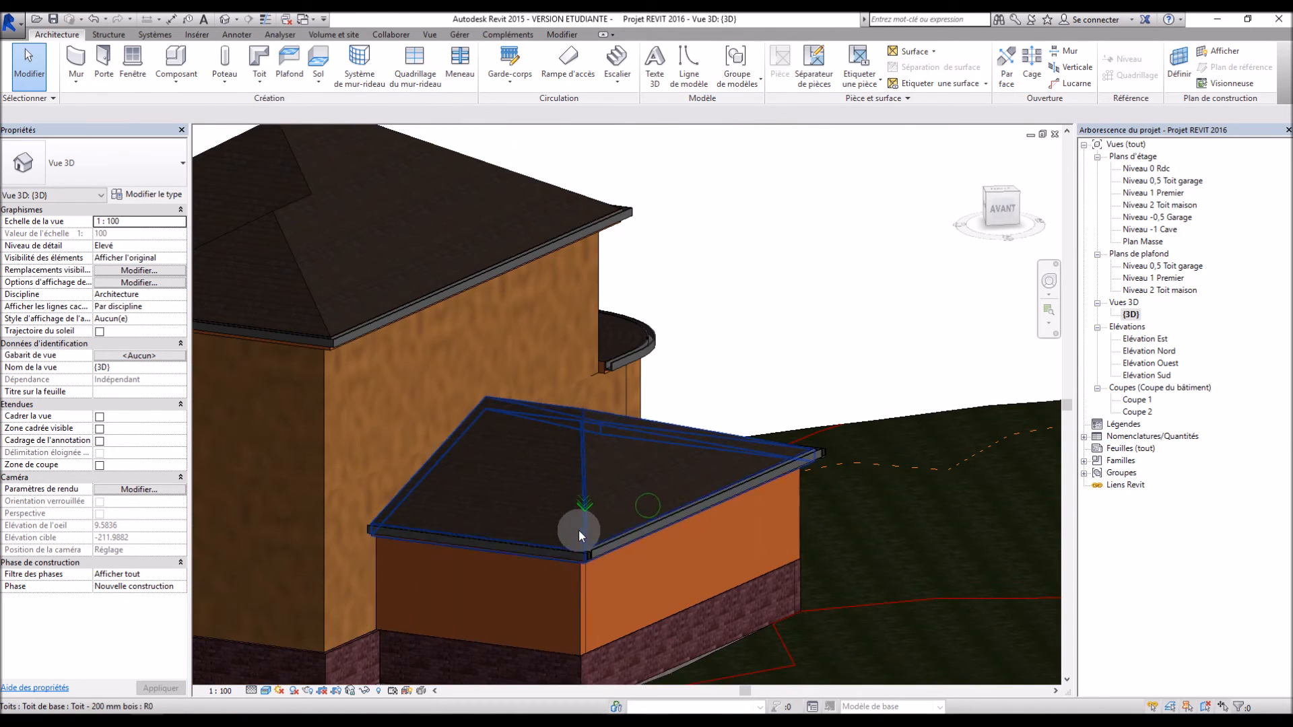
left_click(580, 575)
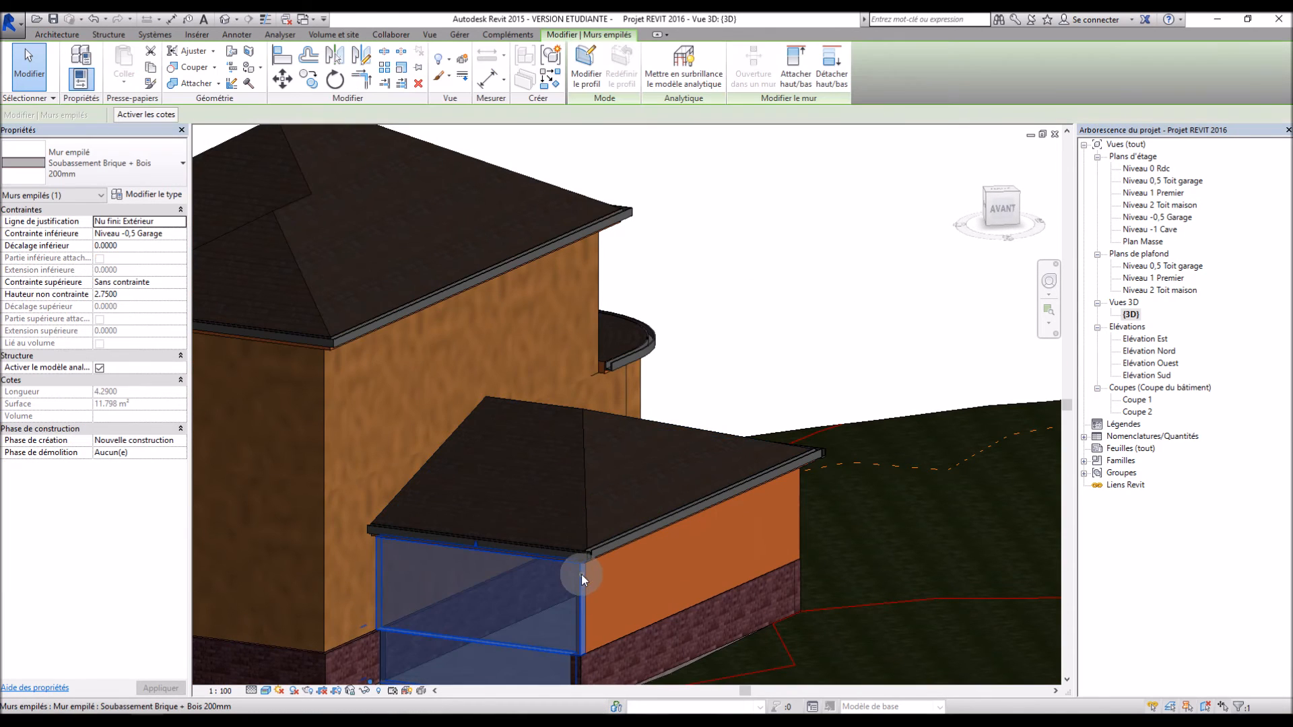
left_click(798, 519, "ctrl")
middle_click_drag(887, 506, 744, 614, "shift")
left_click(783, 623, "ctrl")
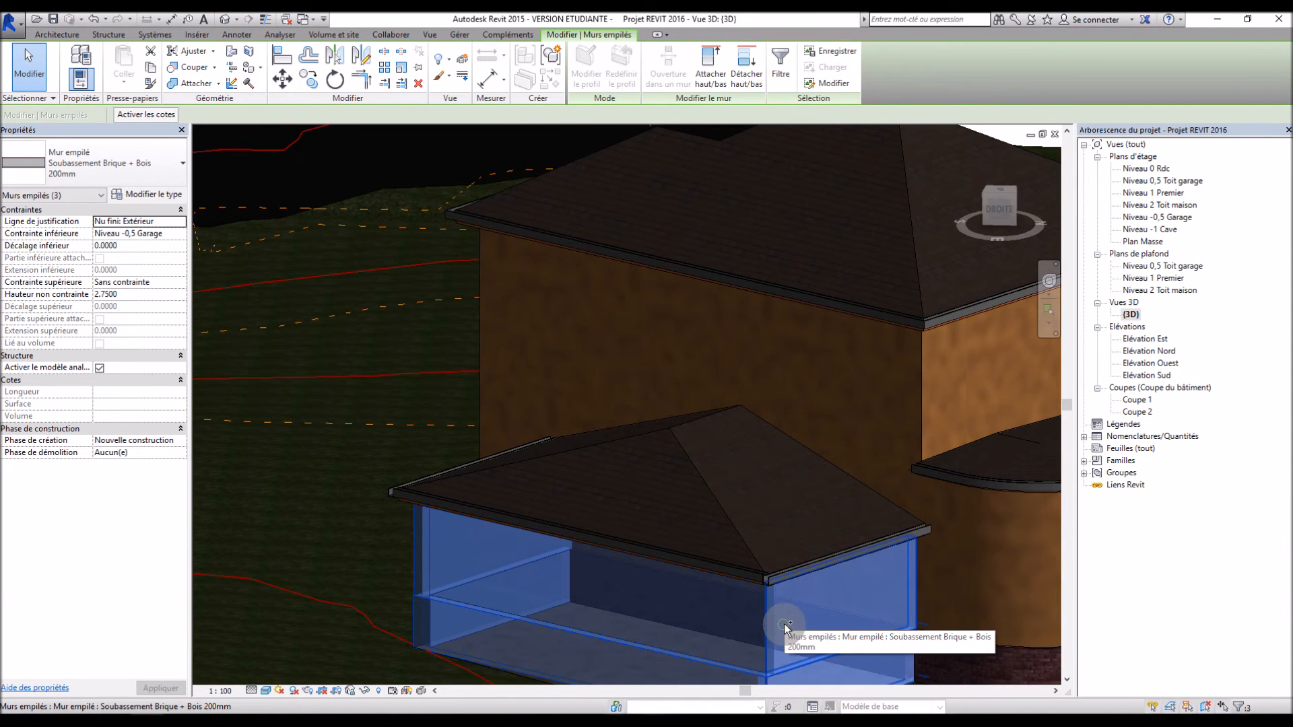
left_click(714, 78)
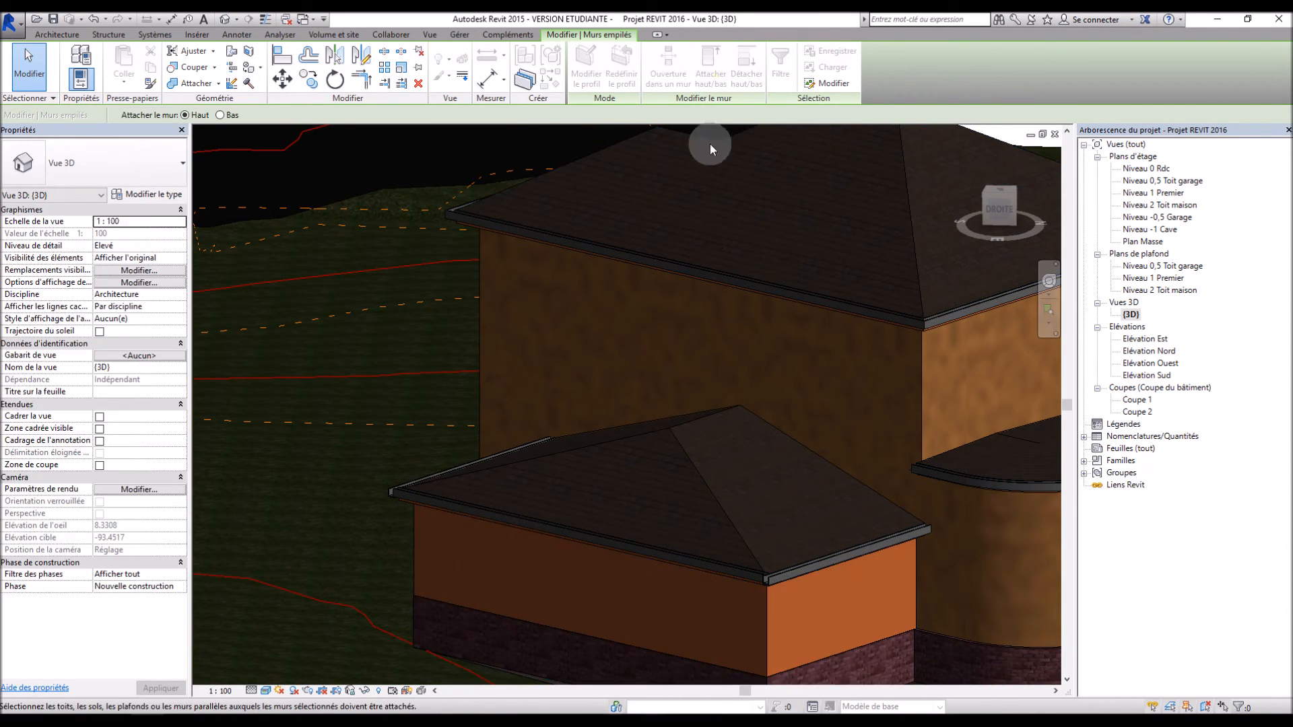
left_click(678, 437)
Examine the junction between the annex wall and roof in section Coupe 1 and return to the 3D view
middle_click_drag(577, 427, 466, 474, "shift")
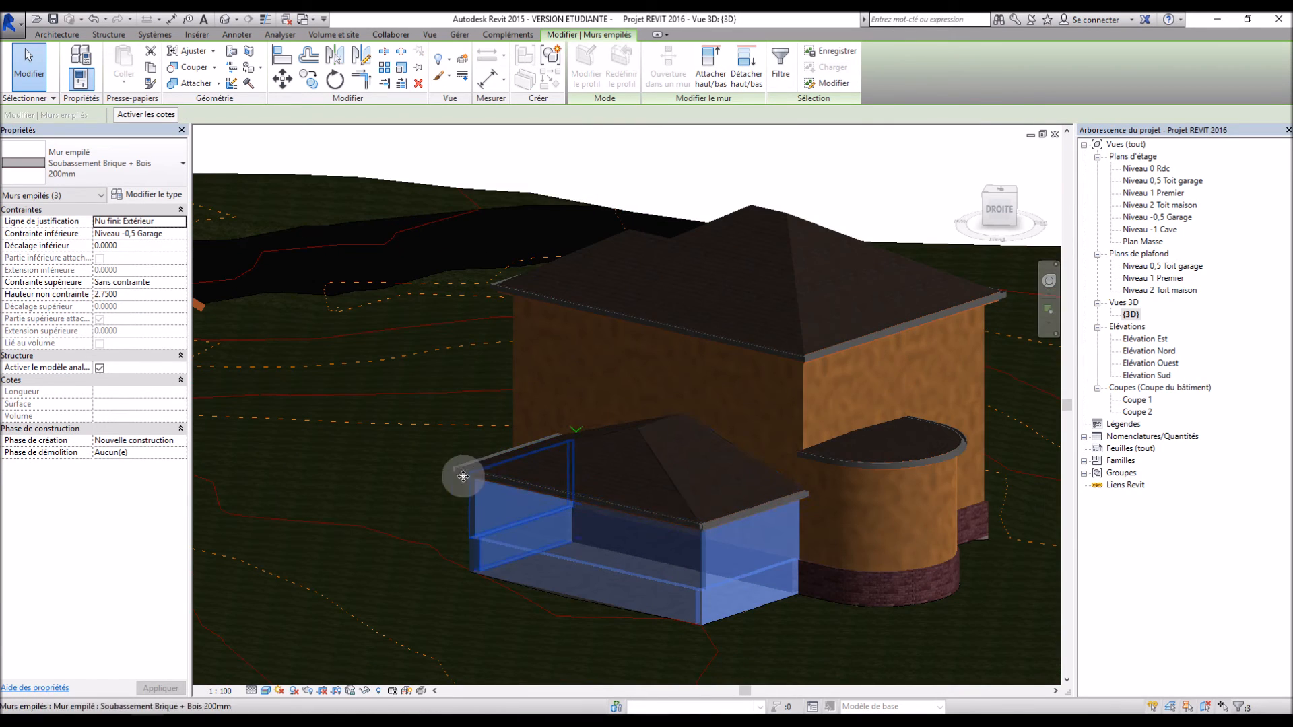
double_click(1136, 400)
left_click(919, 443)
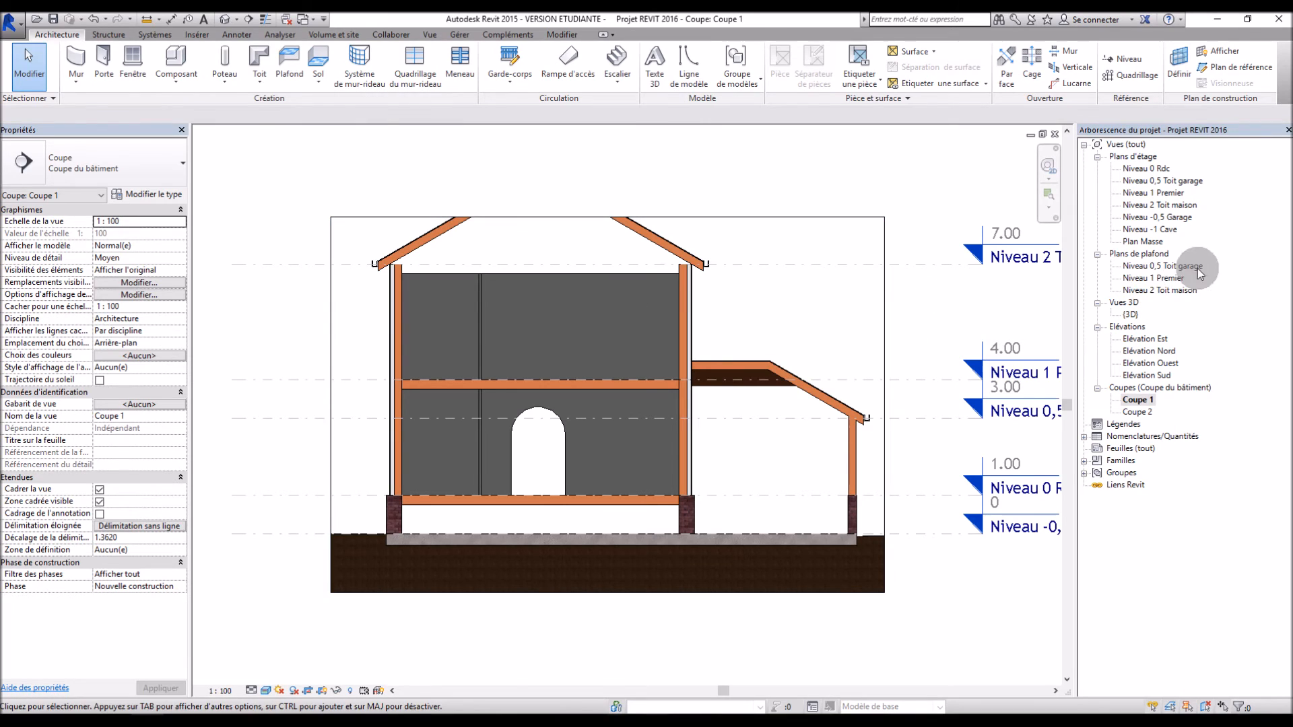
double_click(1130, 315)
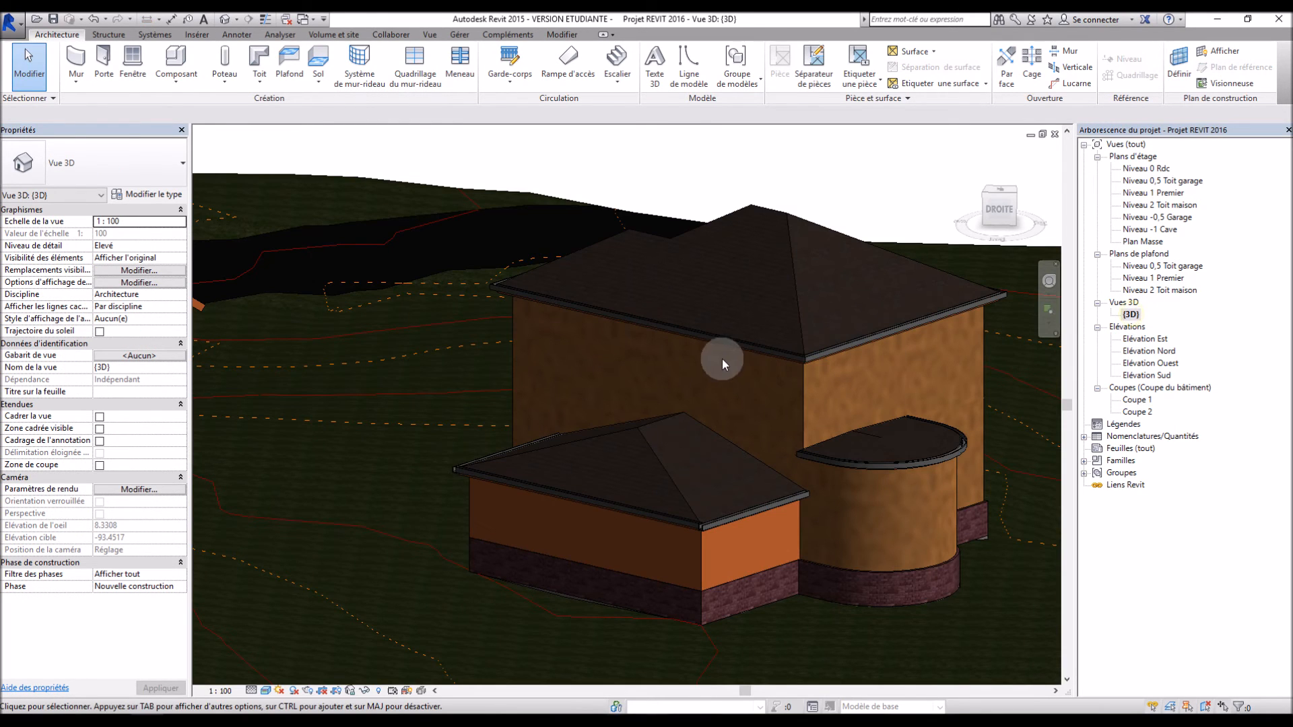
Attach the top of the upper-floor house wall above the rounded bay to the main house roof
left_click(794, 369)
left_click(802, 386)
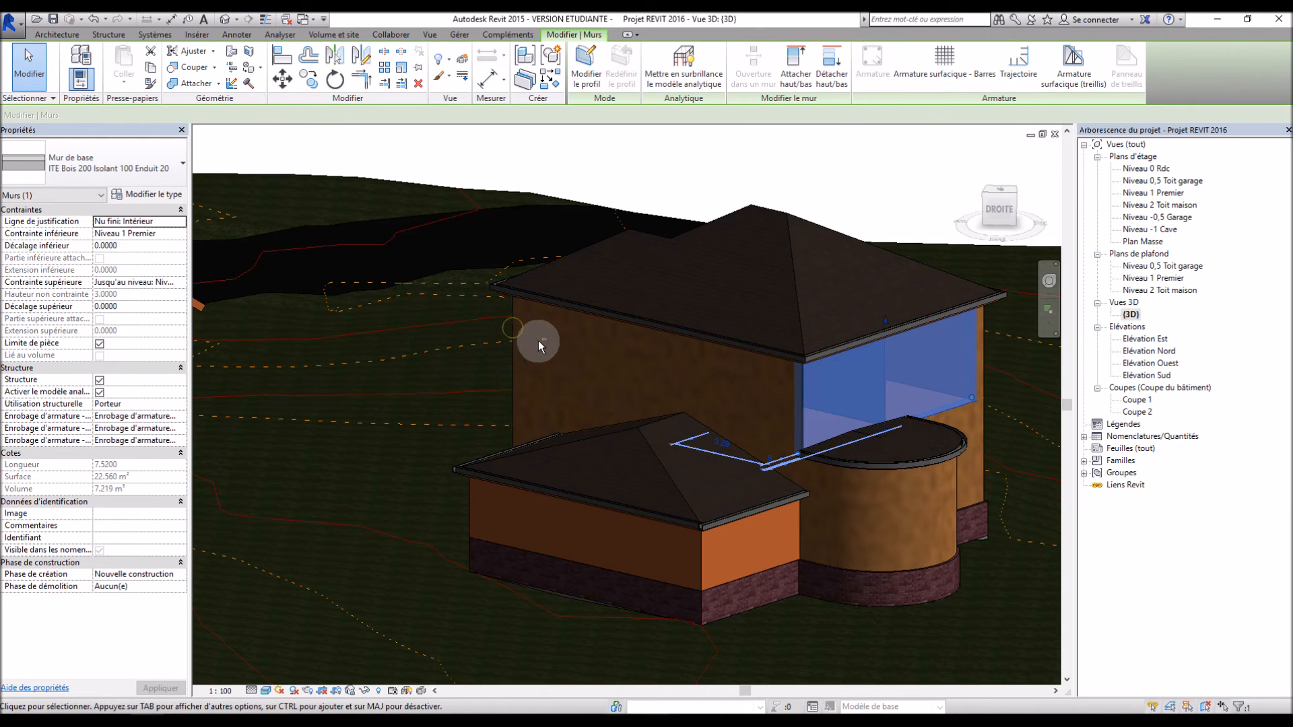
key("Escape")
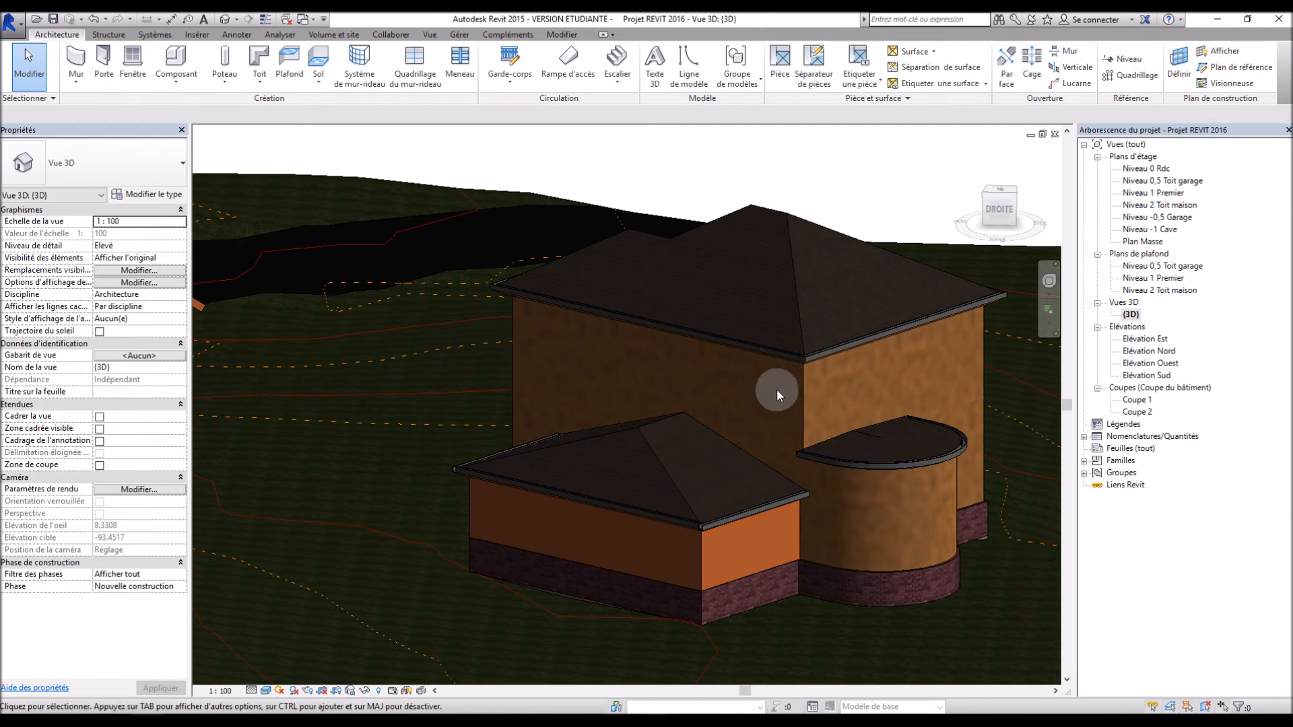
left_click(802, 397)
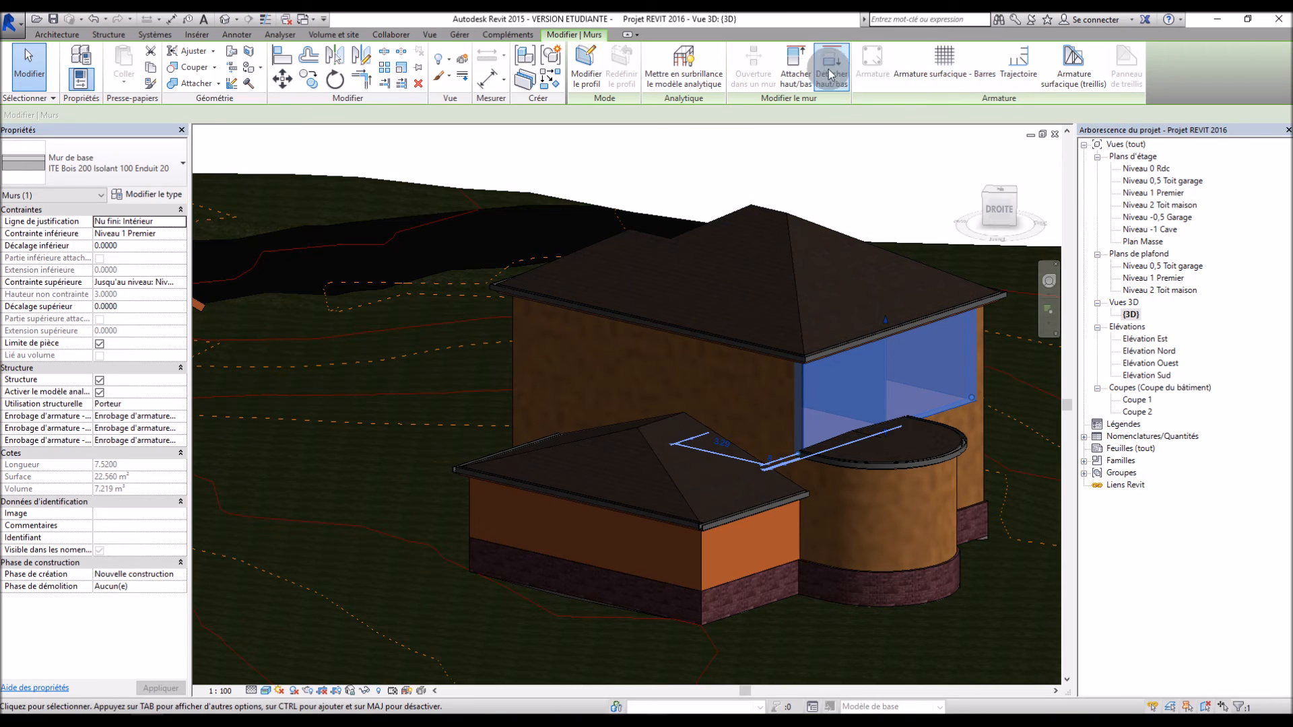
left_click(796, 68)
left_click(785, 229)
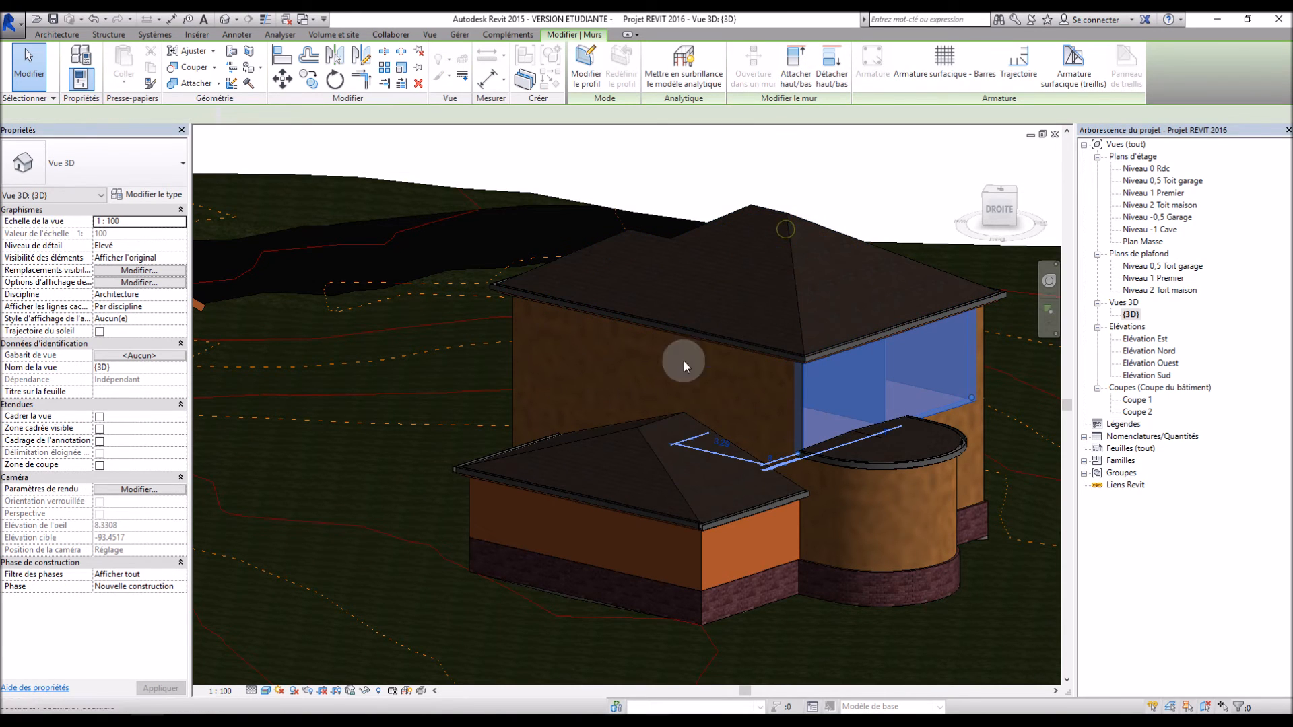
Attach the top of the house's projecting front wall beside the terrace to the main house roof
middle_click_drag(487, 363, 773, 412, "shift")
left_click(796, 68)
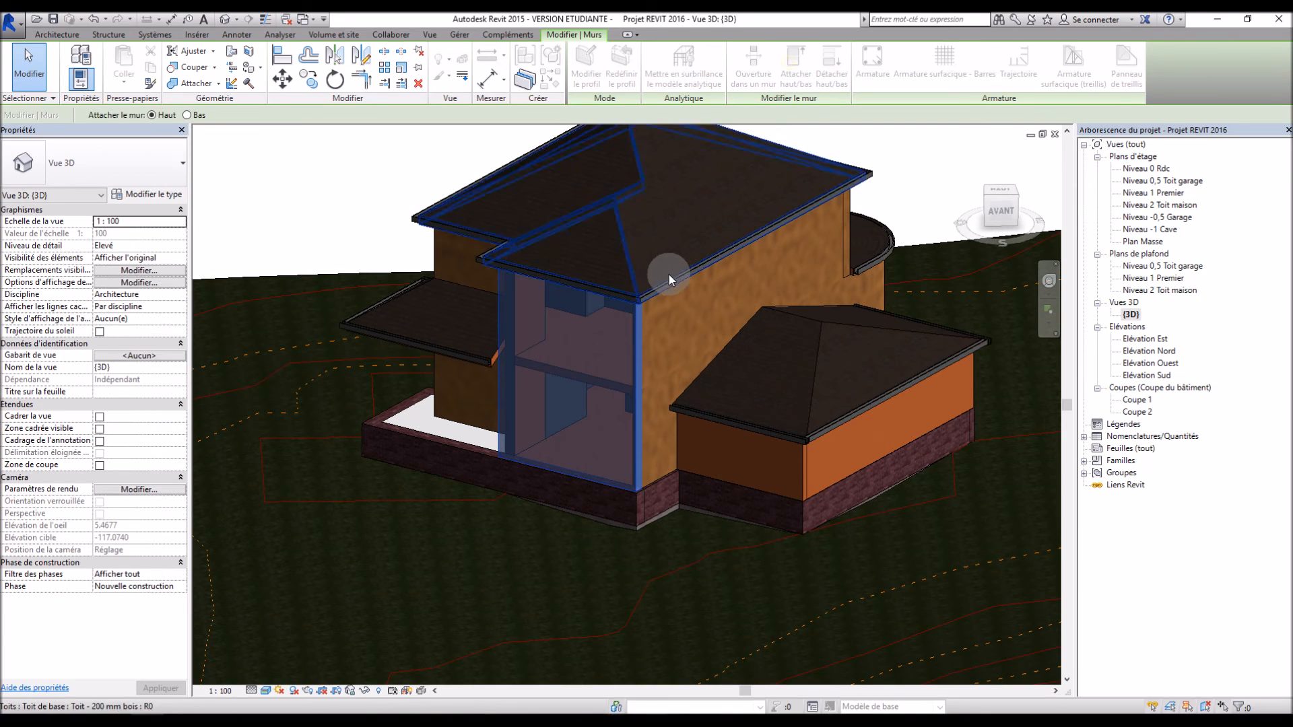
left_click(632, 272)
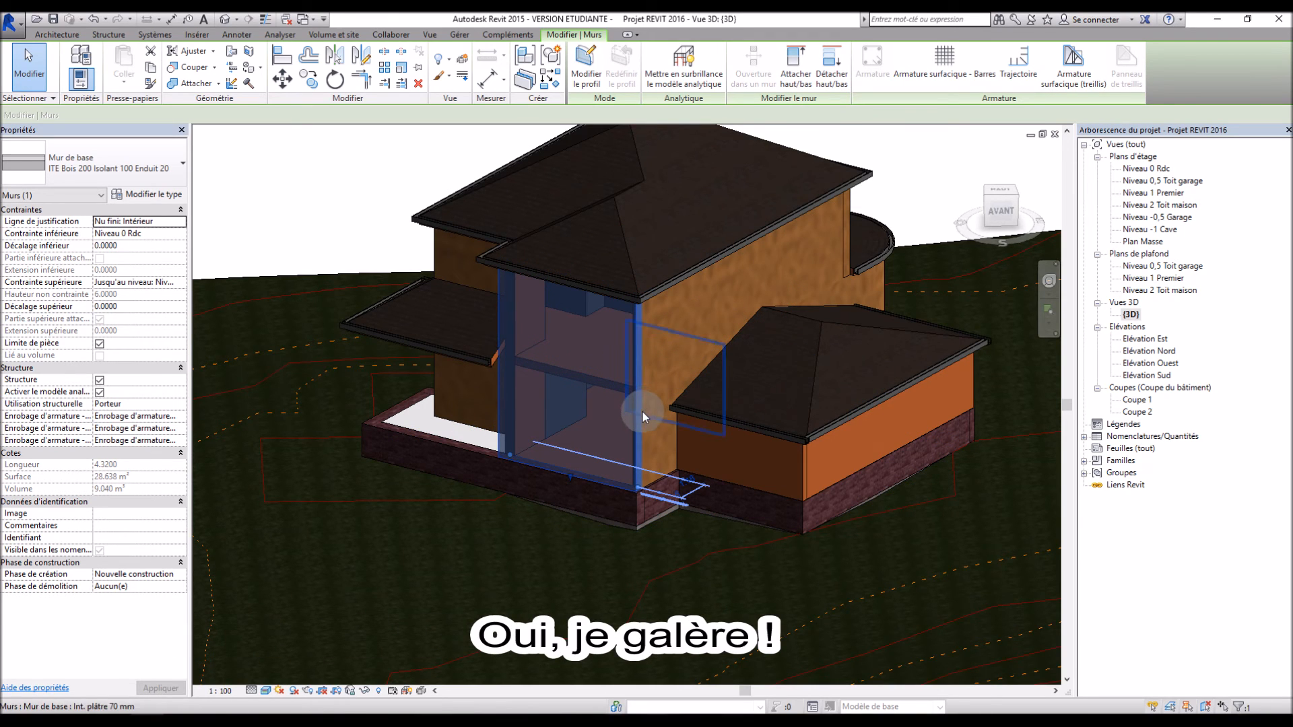
Select the upper-floor house wall overlooking the annex in plan Niveau 1 Premier and attach its top to the main house roof in 3D
middle_click_drag(647, 426, 650, 504, "shift")
left_click(650, 503)
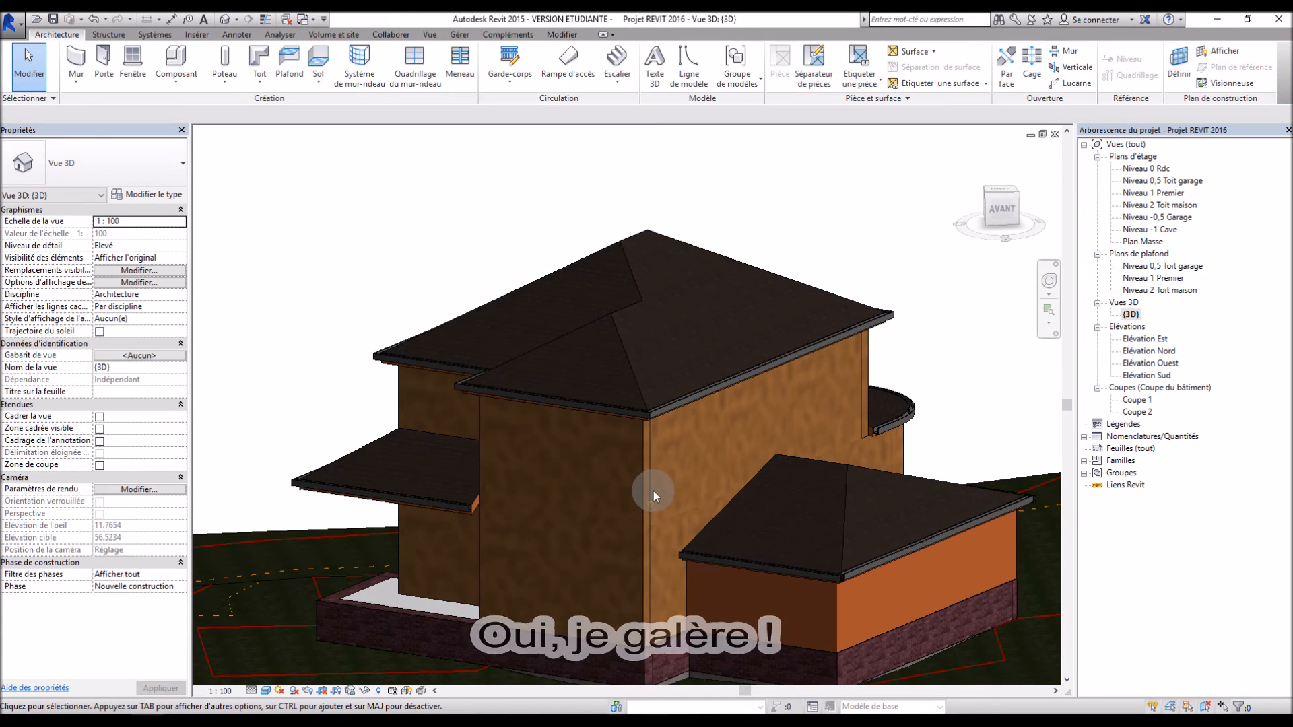
scroll(673, 478, "up", 2)
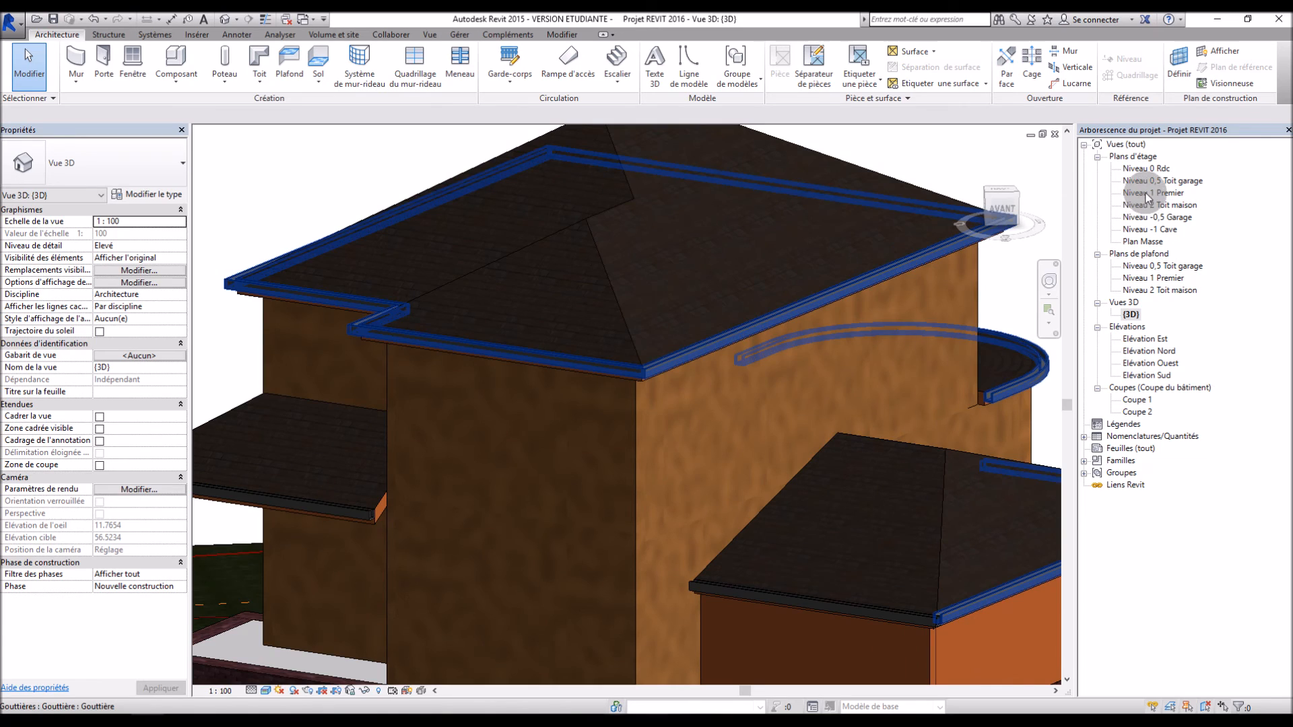
double_click(1152, 192)
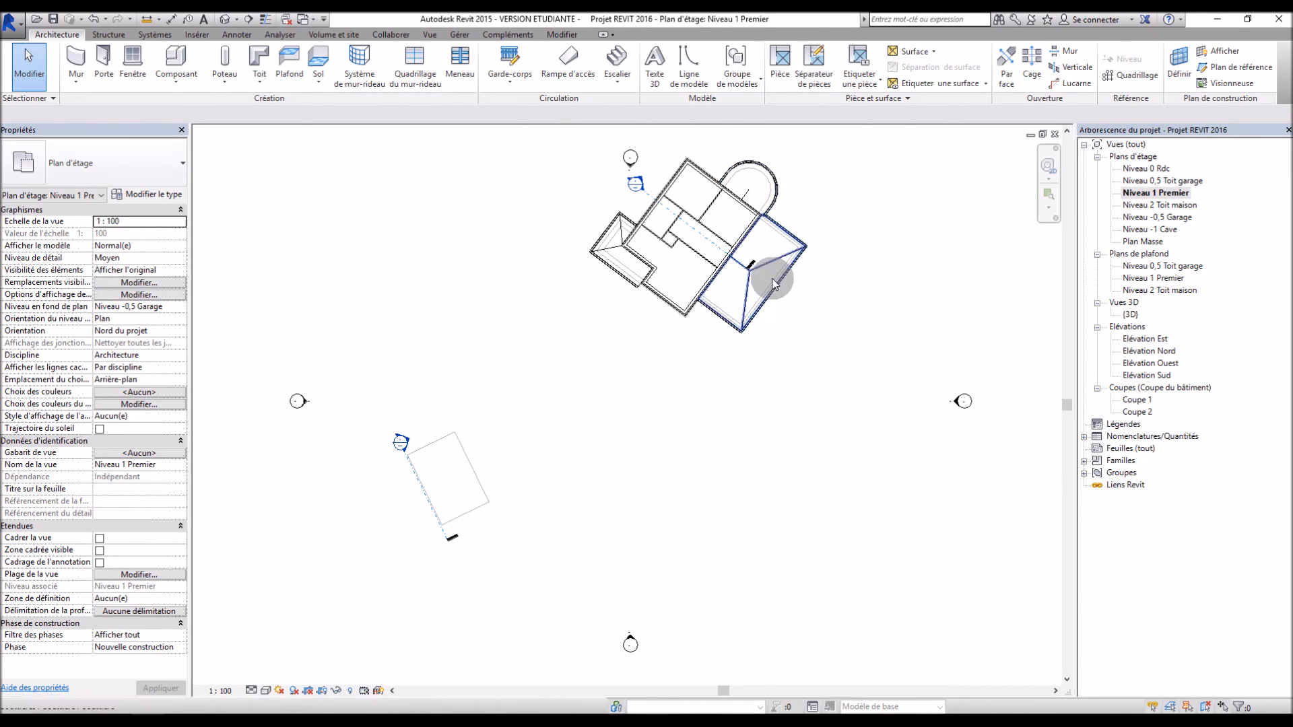
scroll(765, 251, "up", 3)
left_click(705, 251)
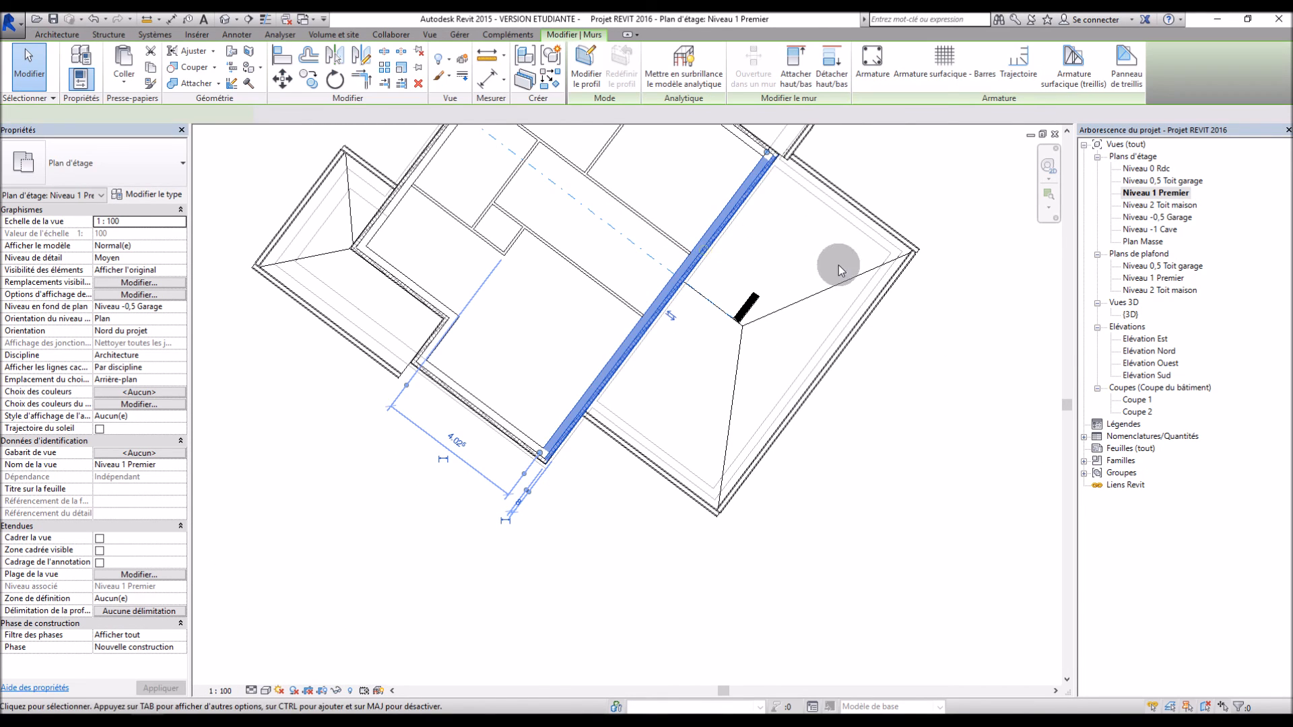
double_click(1131, 314)
left_click(712, 74)
left_click(796, 68)
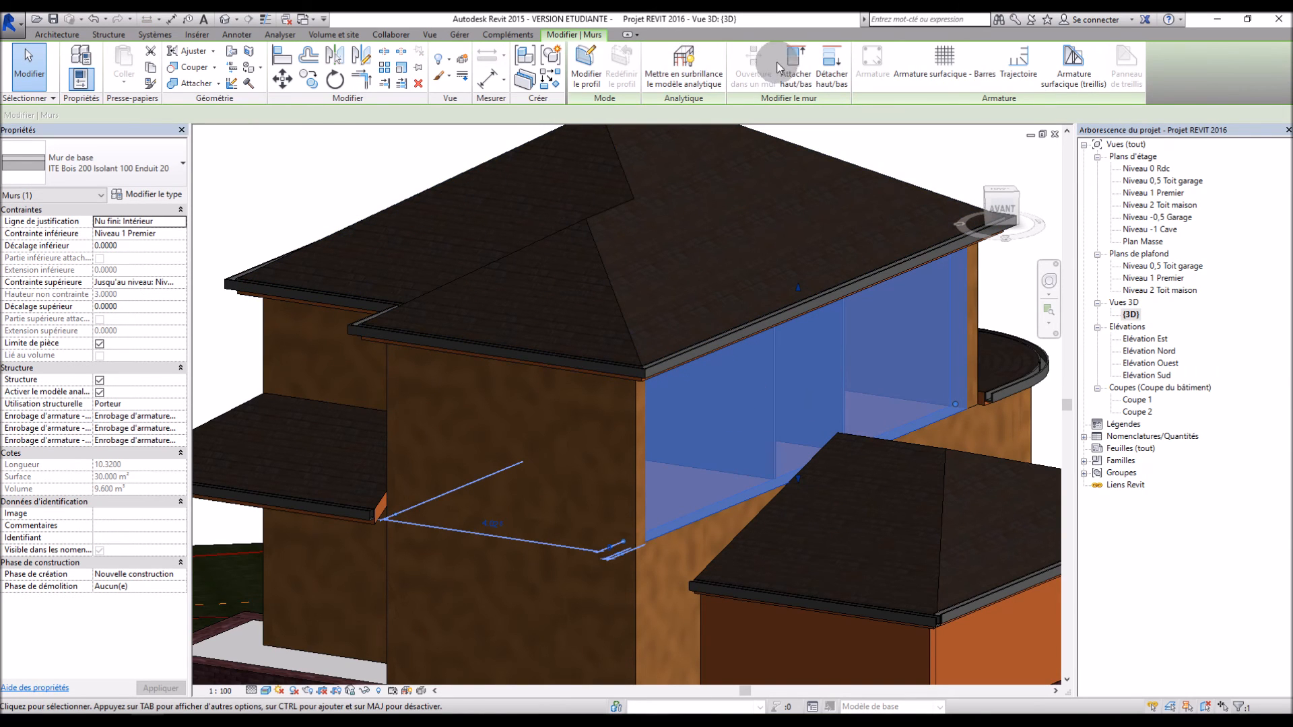
left_click(630, 196)
key("Escape")
Attach the top of the house's long two-storey side wall, at the corner beside the terrace roof, to the main house roof
middle_click_drag(673, 283, 593, 389, "shift")
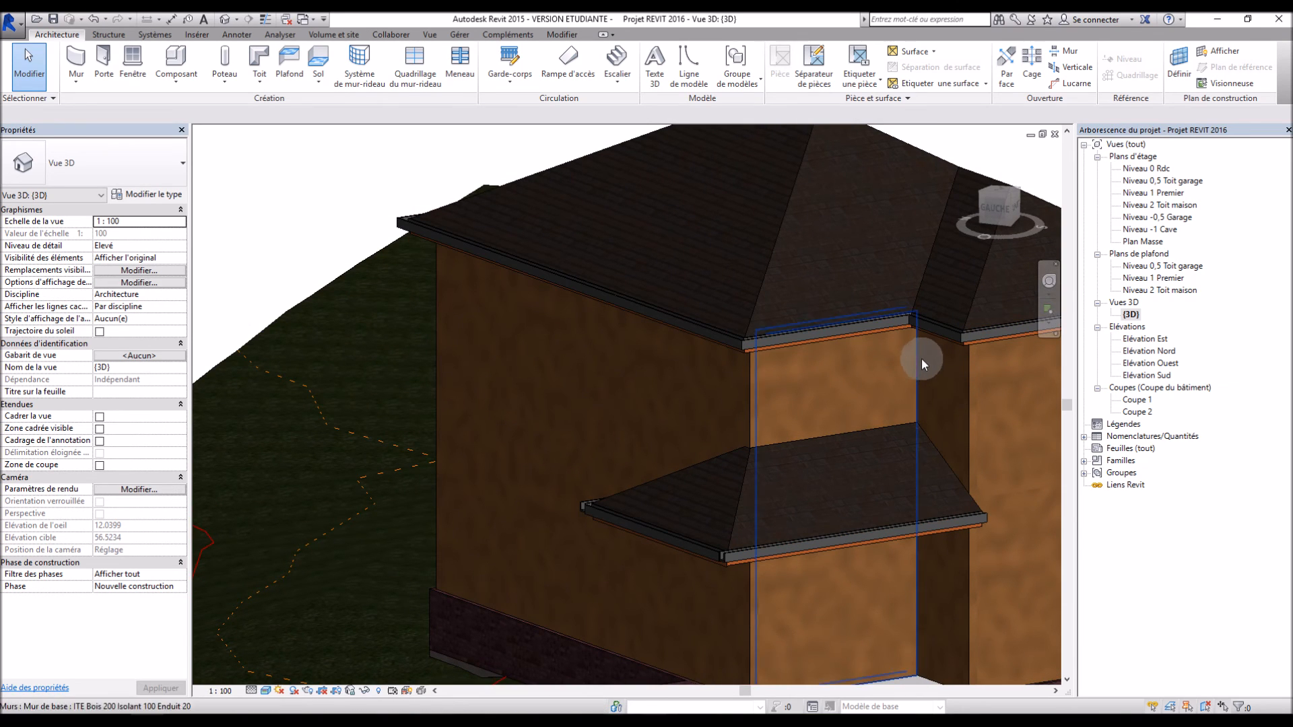
left_click(750, 369)
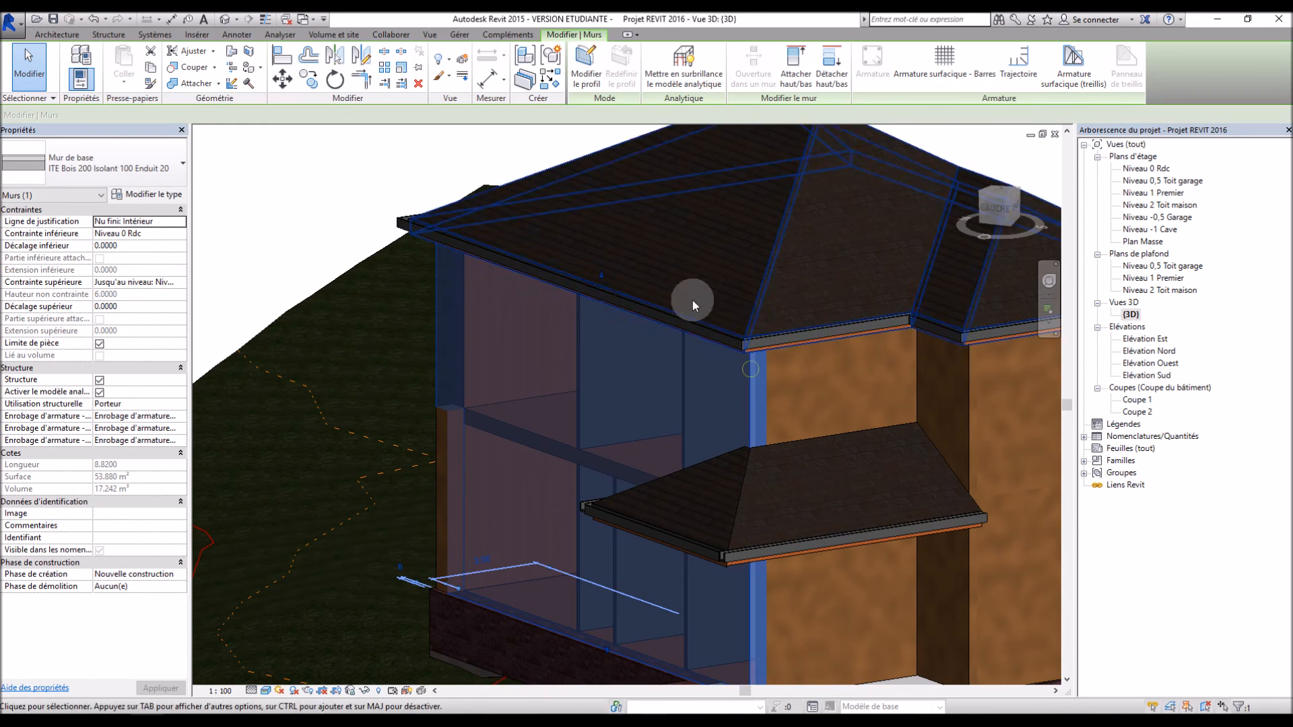
left_click(796, 64)
left_click(782, 237)
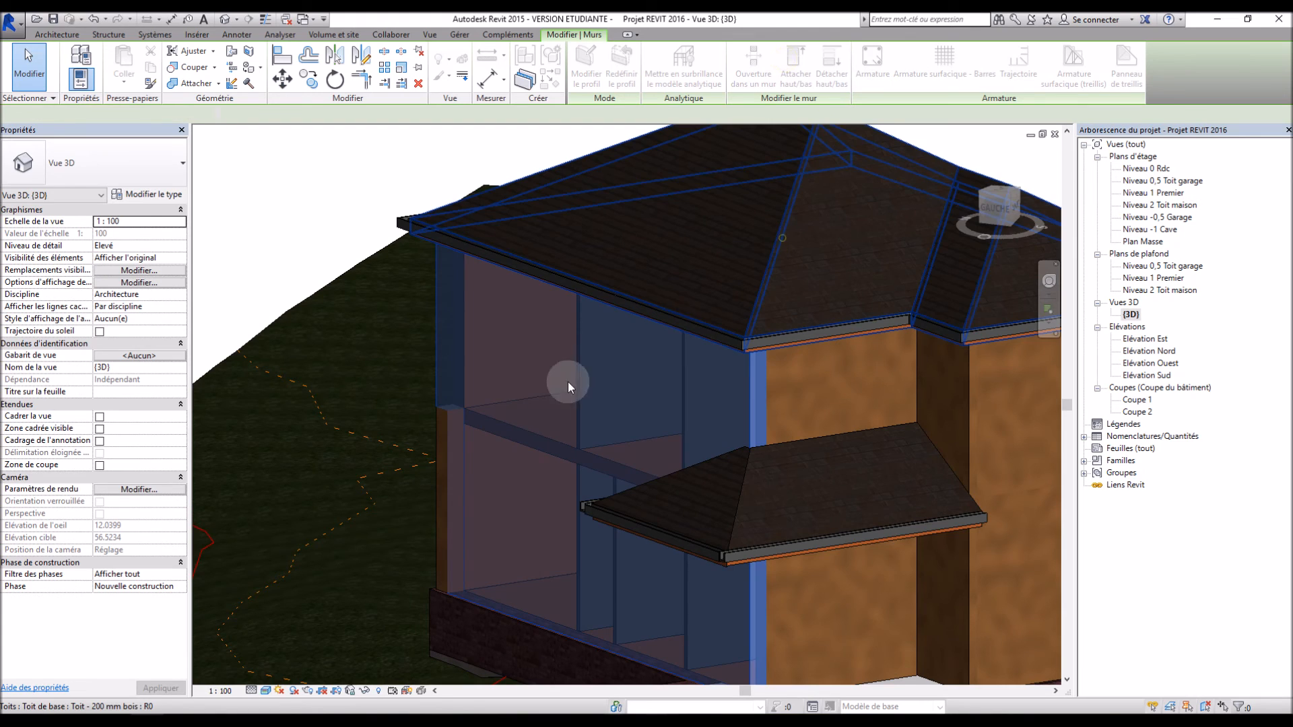
middle_click_drag(541, 402, 649, 393, "shift")
Attach the top of the two-storey house wall behind the terrace roof to the main house roof
left_click(942, 332)
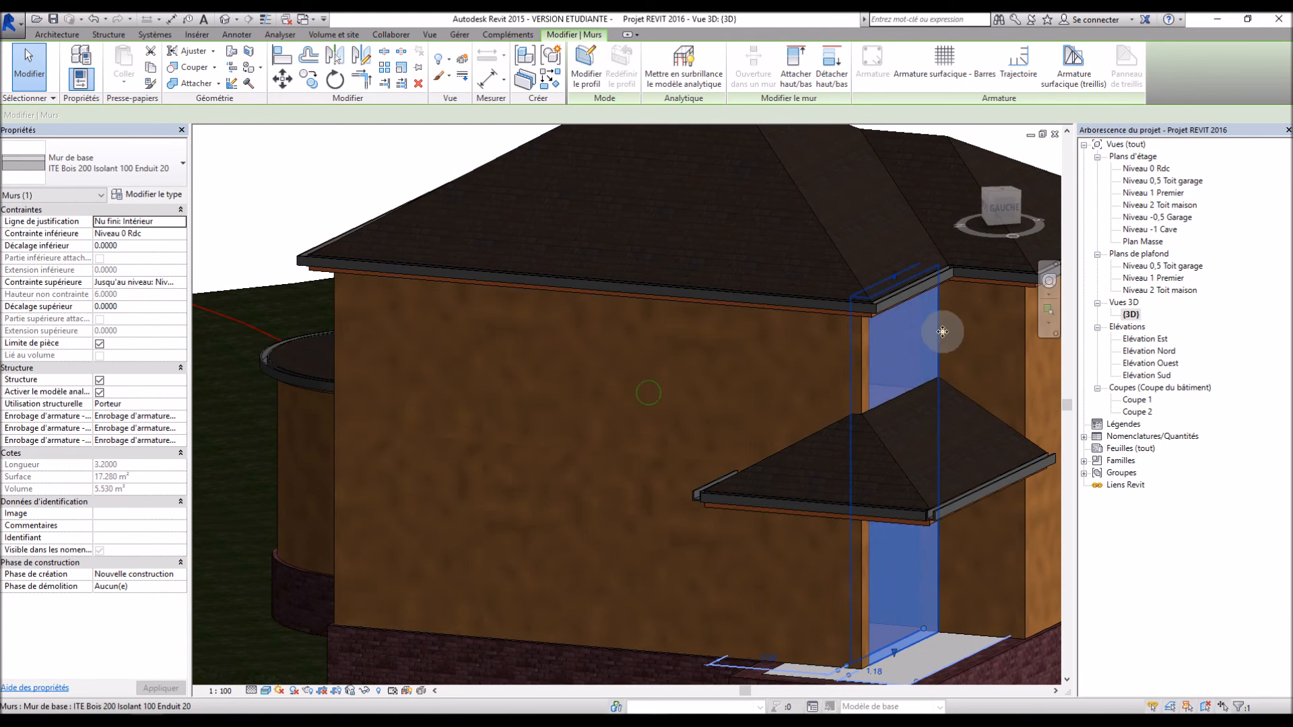
left_click(792, 64)
left_click(843, 256)
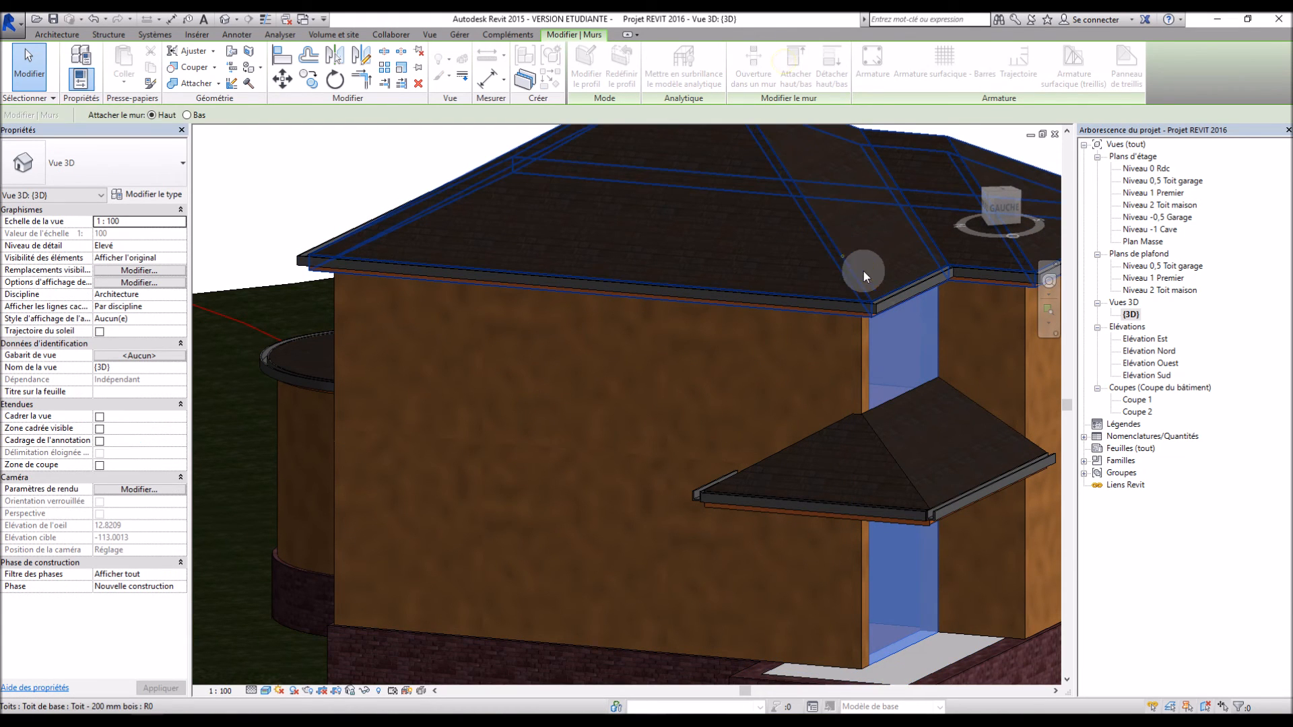
left_click(1015, 320)
left_click(1015, 287)
left_click(1017, 340)
left_click(1021, 359)
left_click(1008, 517)
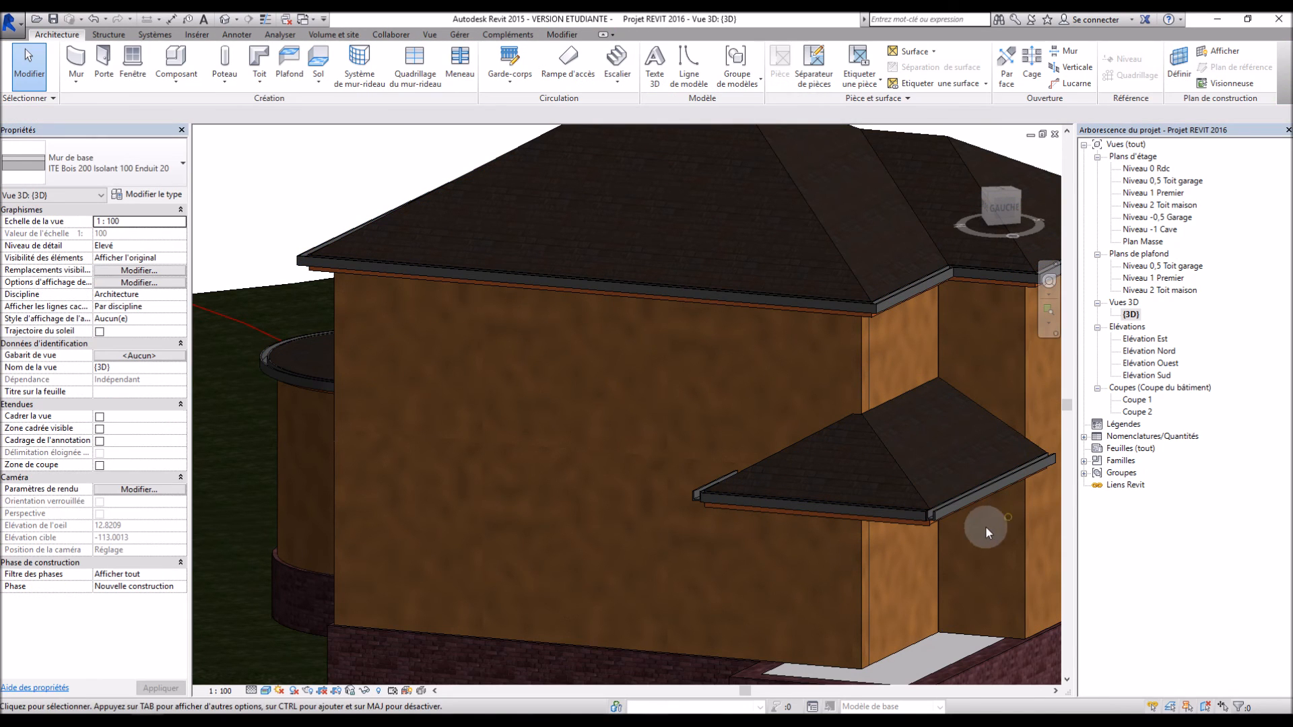
left_click(939, 544)
left_click(985, 544)
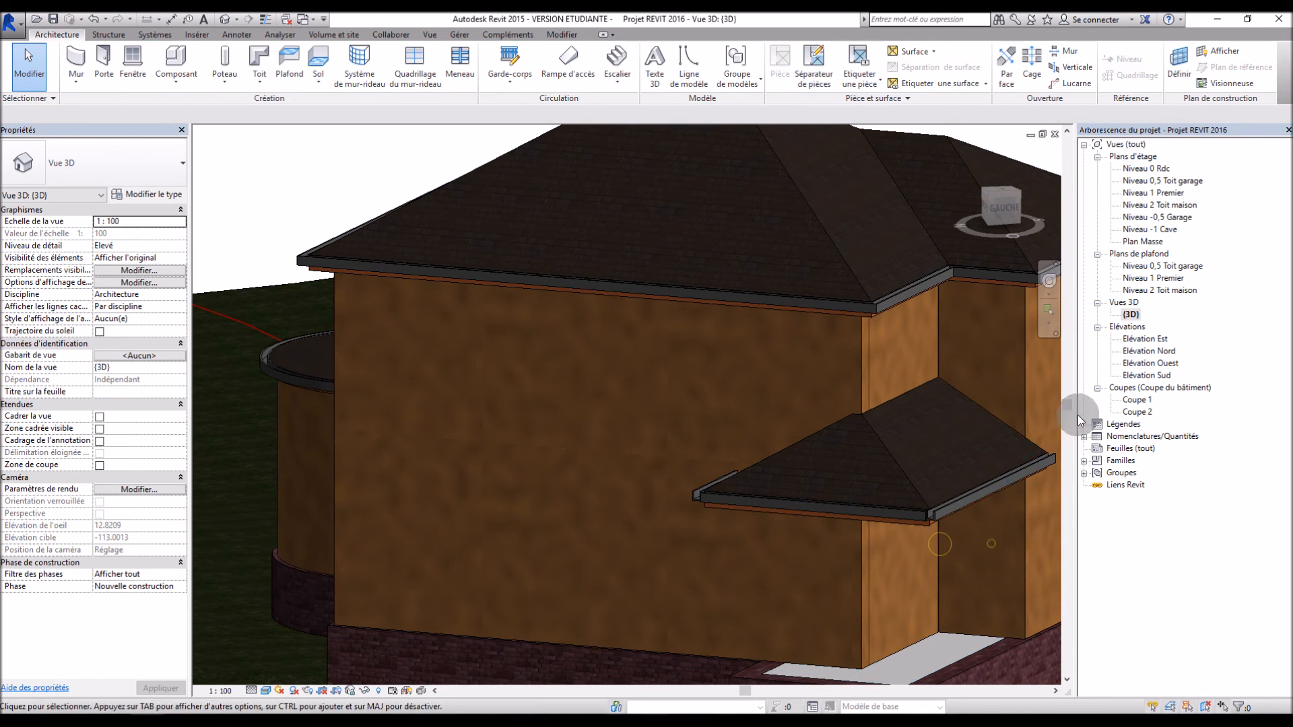
Select the short recessed wall beside the terrace in plan Niveau 1 Premier and attach its top to the main house roof in 3D
left_click(1154, 193)
double_click(1154, 193)
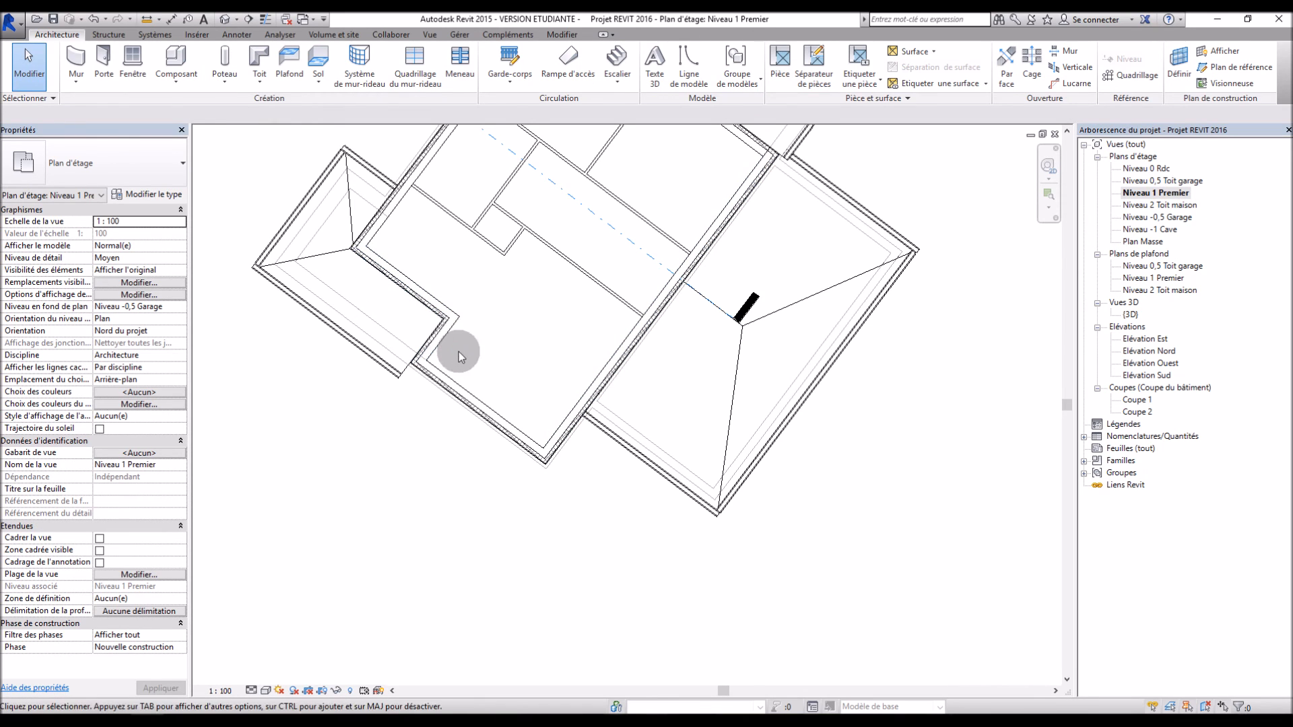
left_click(443, 340)
double_click(1130, 314)
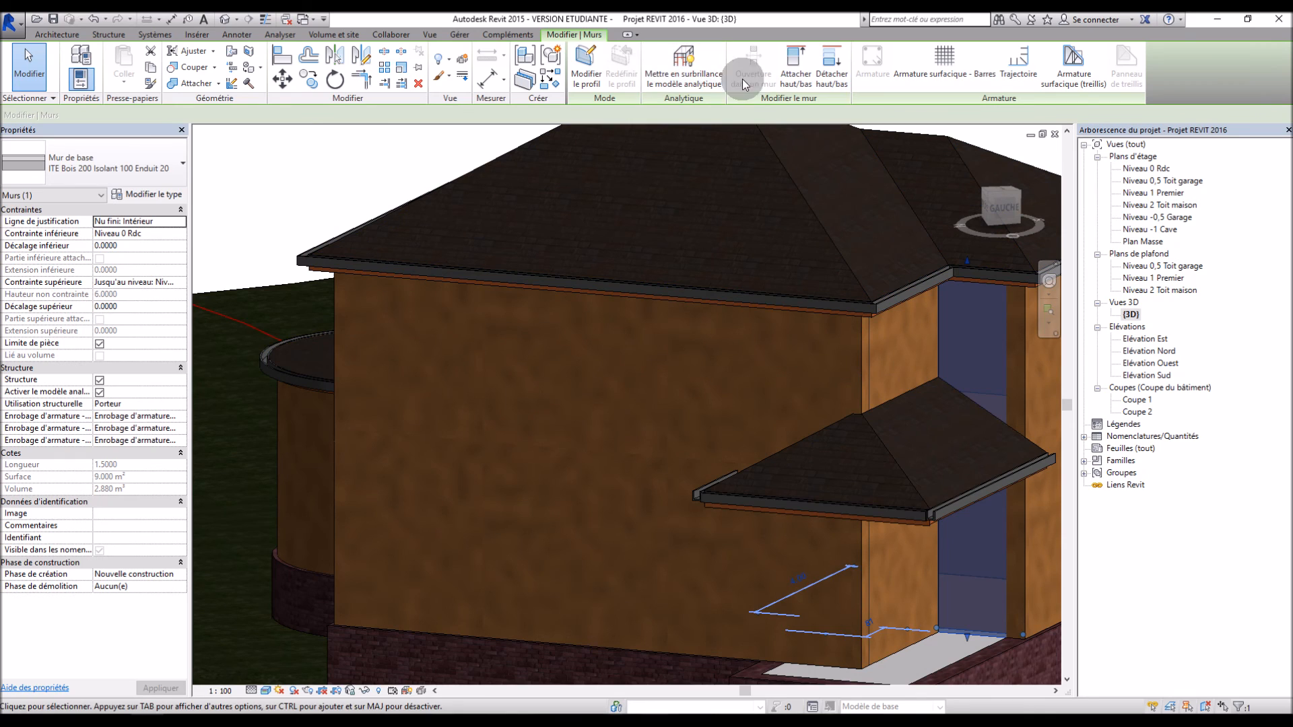
left_click(785, 75)
scroll(837, 228, "down", 3)
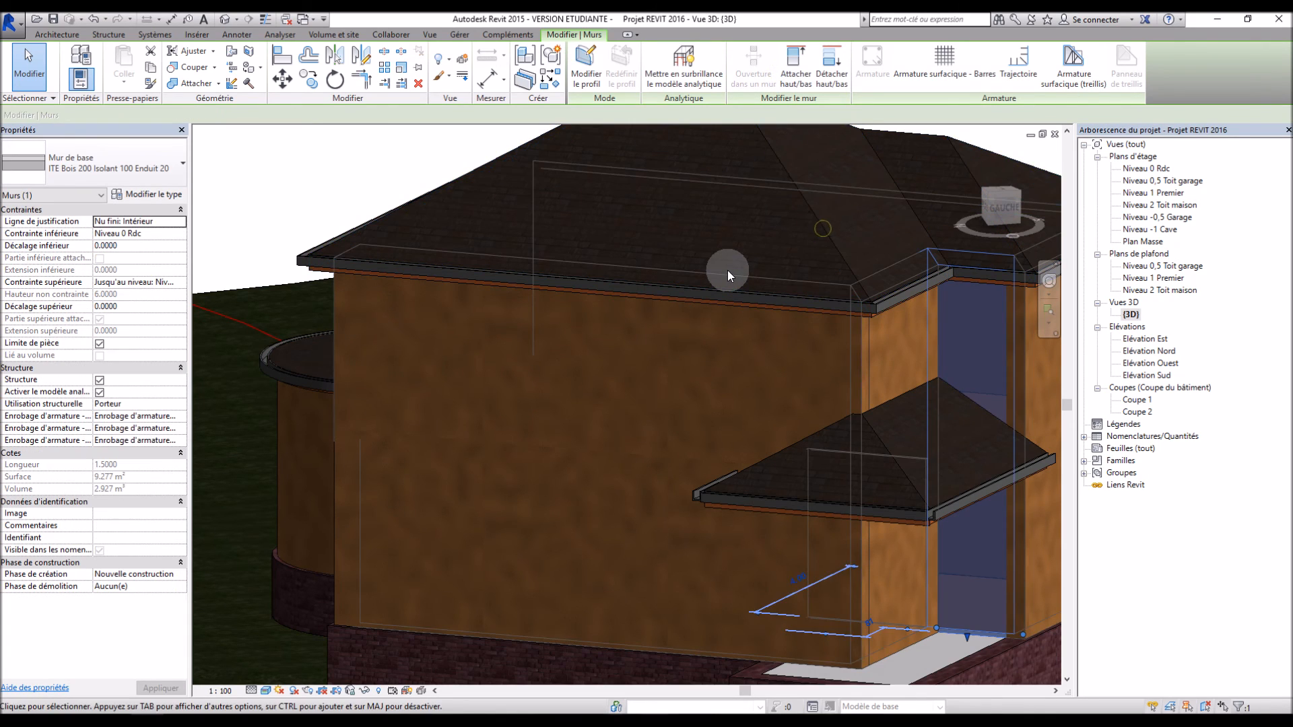
scroll(727, 269, "down", 4)
left_click(727, 269)
Examine the house's wall-to-roof junctions in section Coupe 1 and return to the 3D view
middle_click_drag(701, 176, 661, 406, "shift")
scroll(717, 397, "up", 4)
scroll(725, 398, "down", 2)
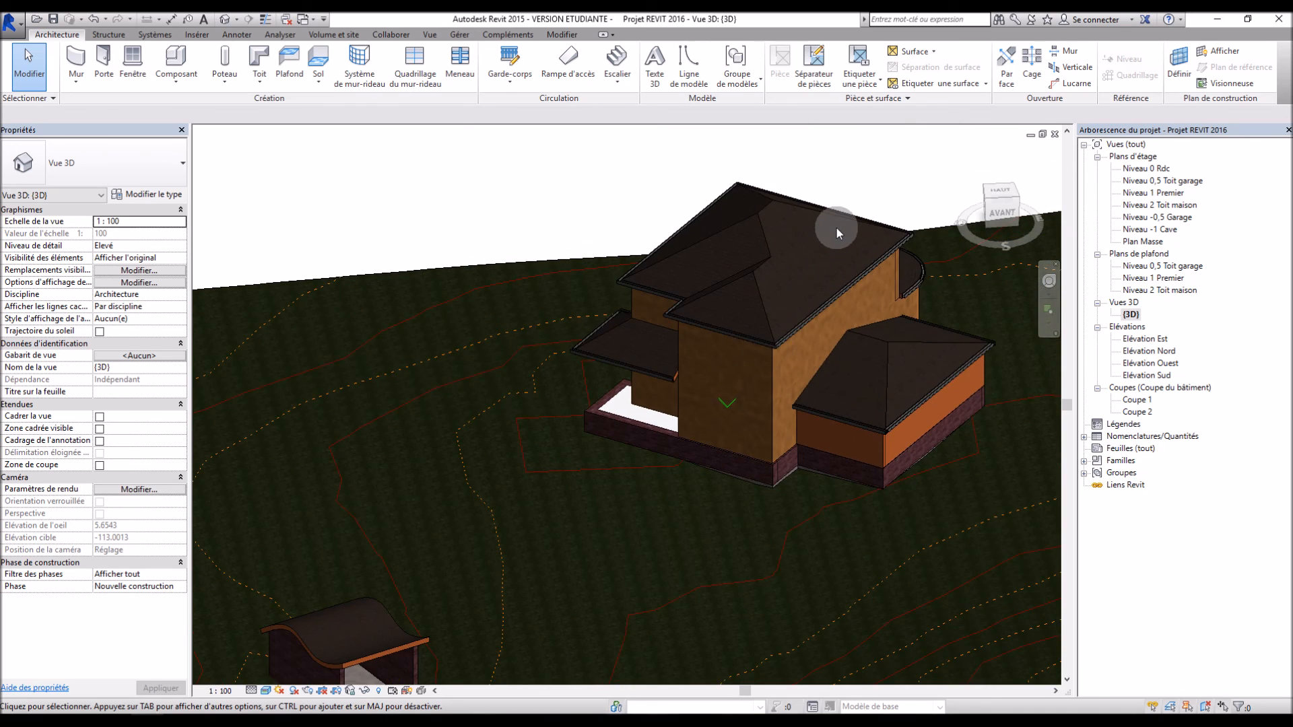
scroll(835, 226, "up", 2)
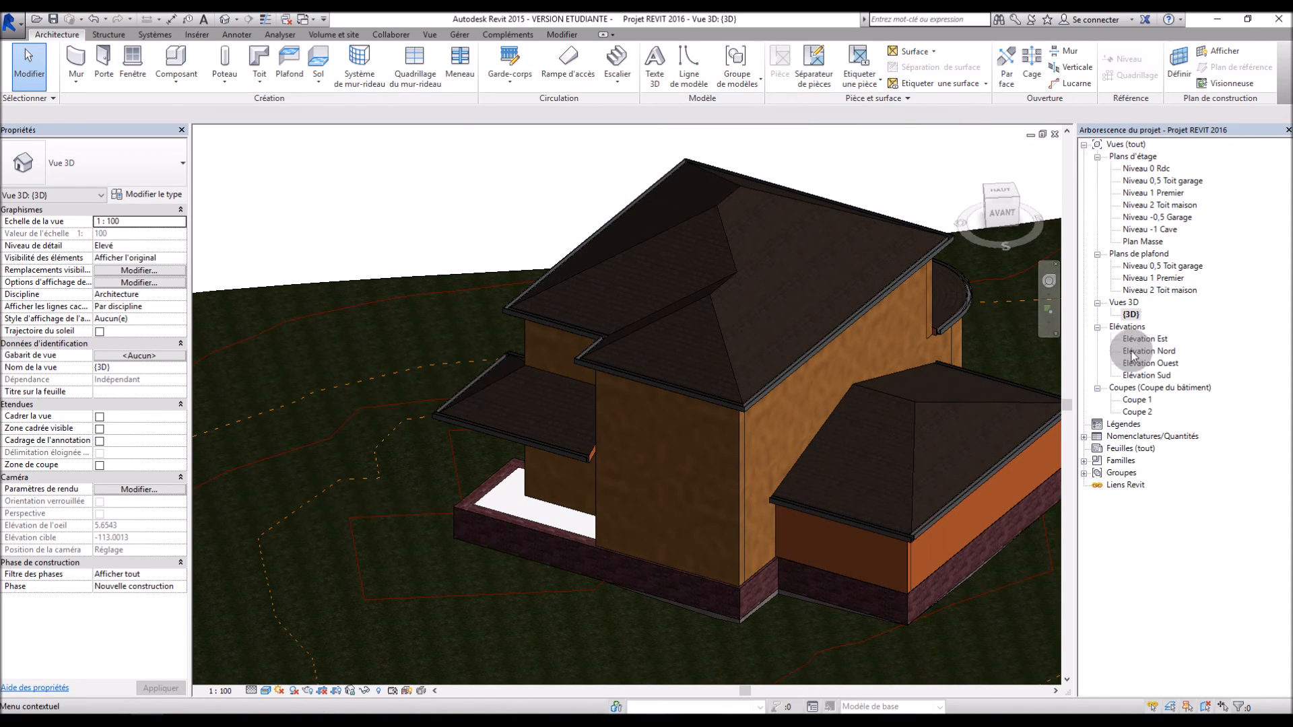
double_click(1136, 401)
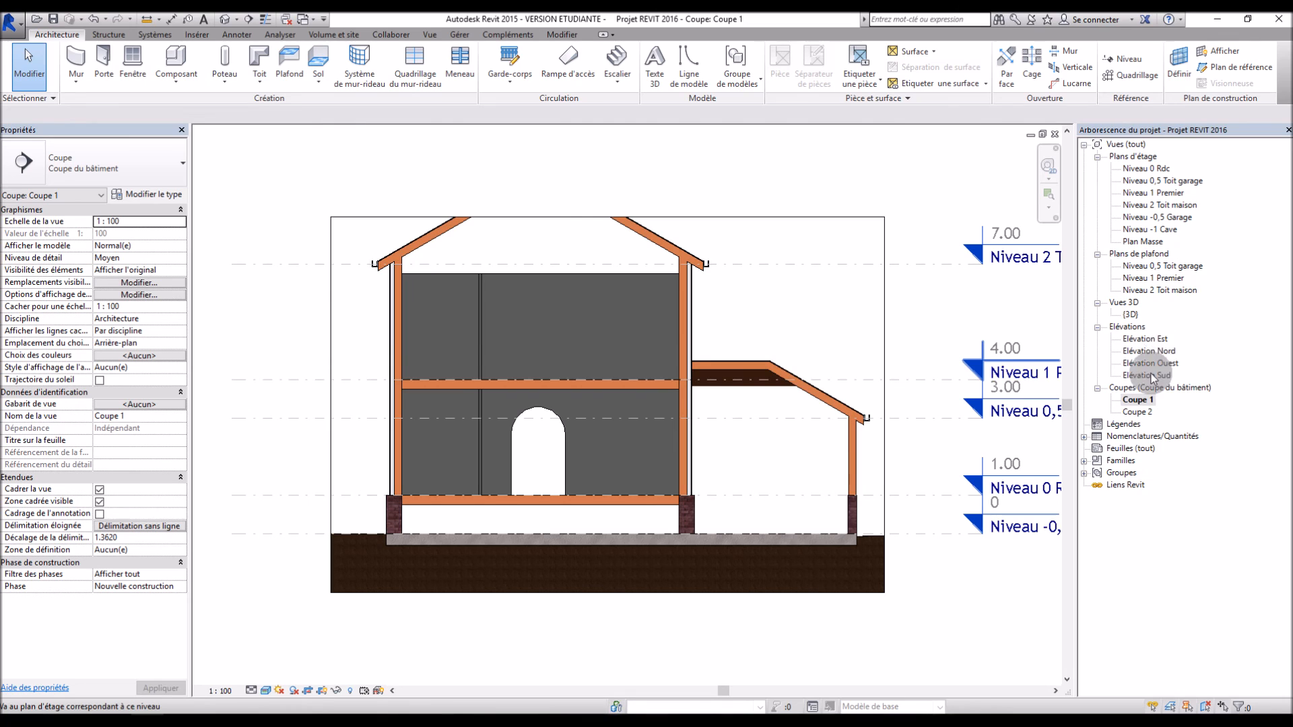
double_click(1130, 314)
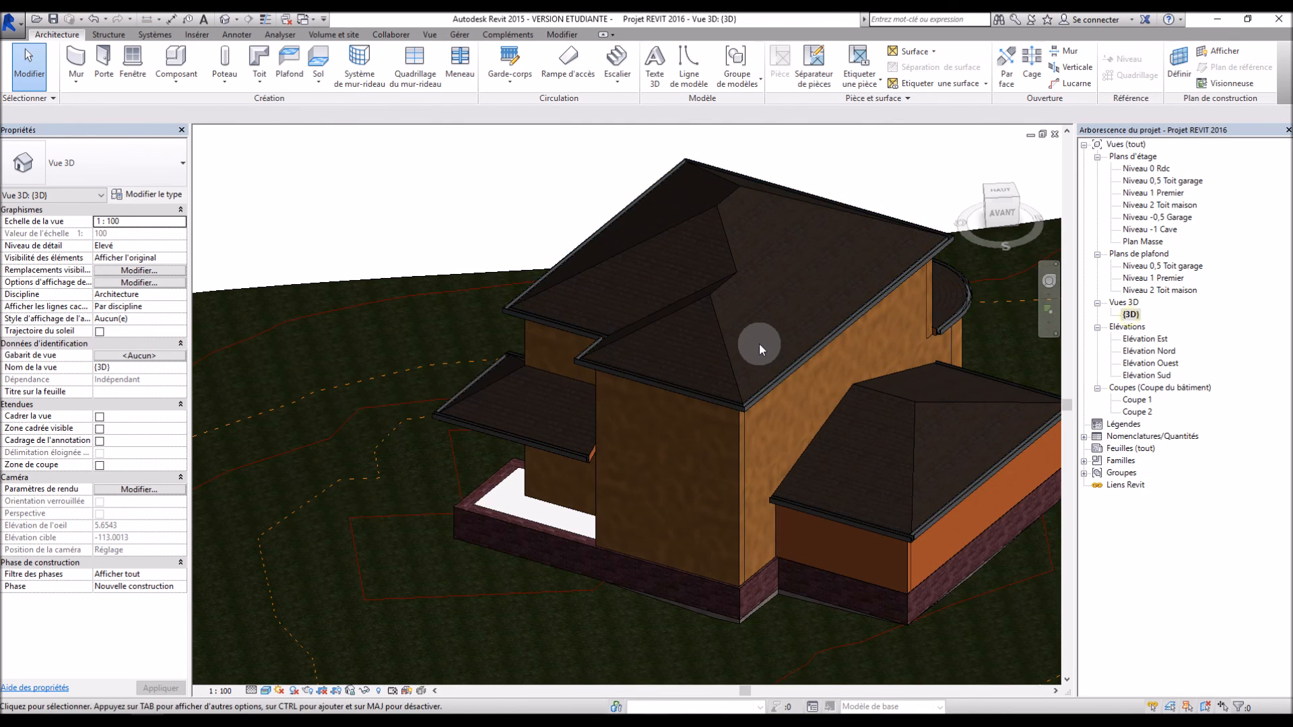
middle_click_drag(758, 342, 669, 420, "shift")
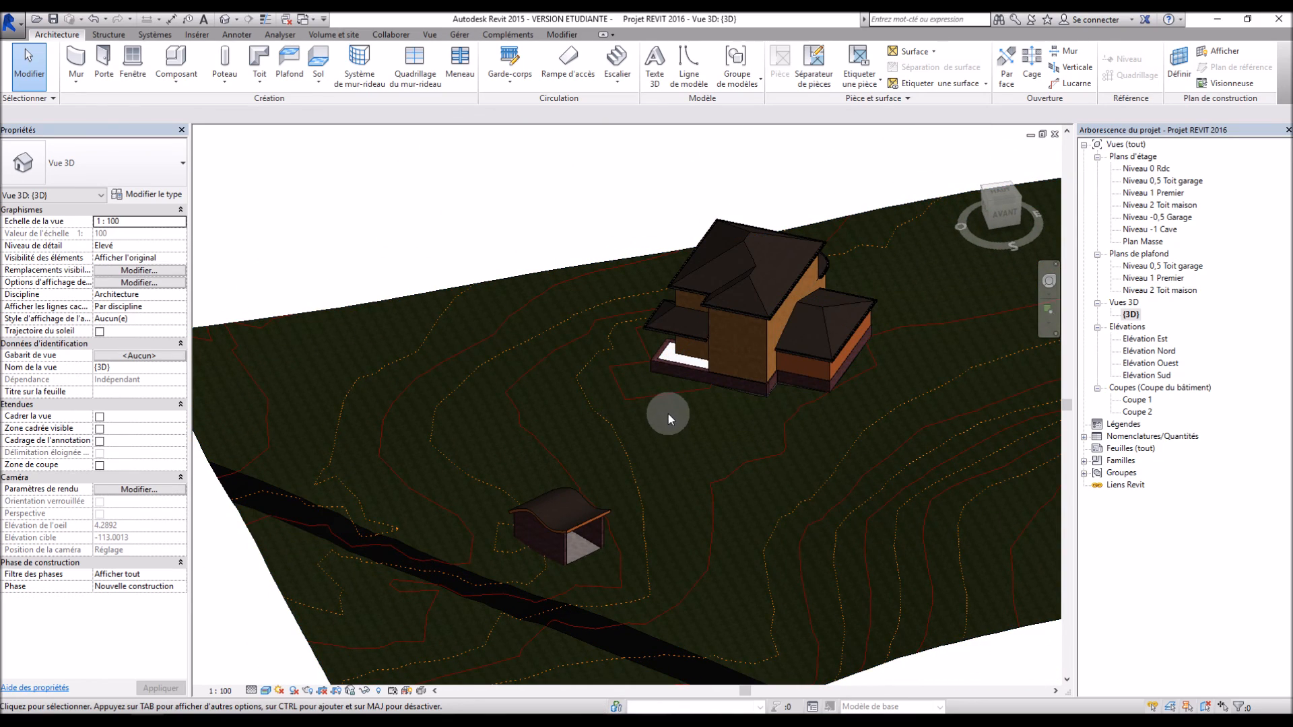
Add a gutter along the straight low edge of the curved roof, above the open front of the small detached building
scroll(517, 564, "up", 3)
scroll(517, 564, "up", 5)
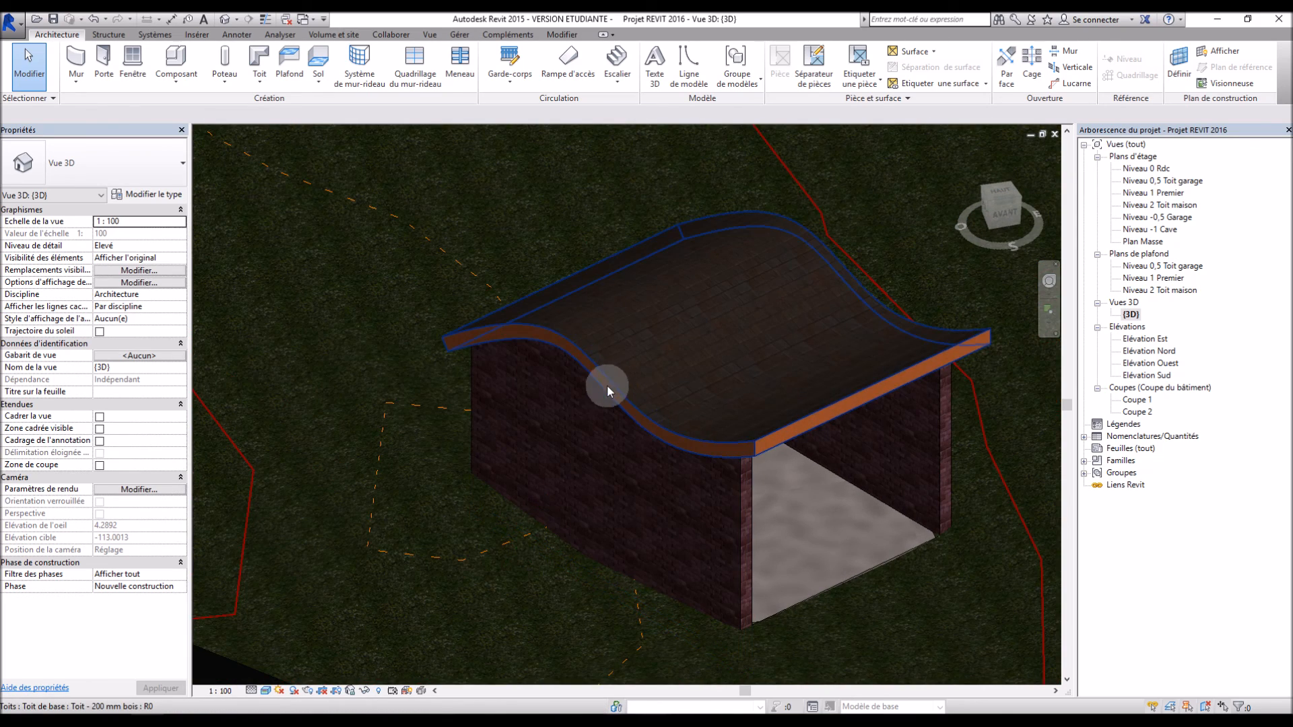
left_click(259, 77)
left_click(286, 243)
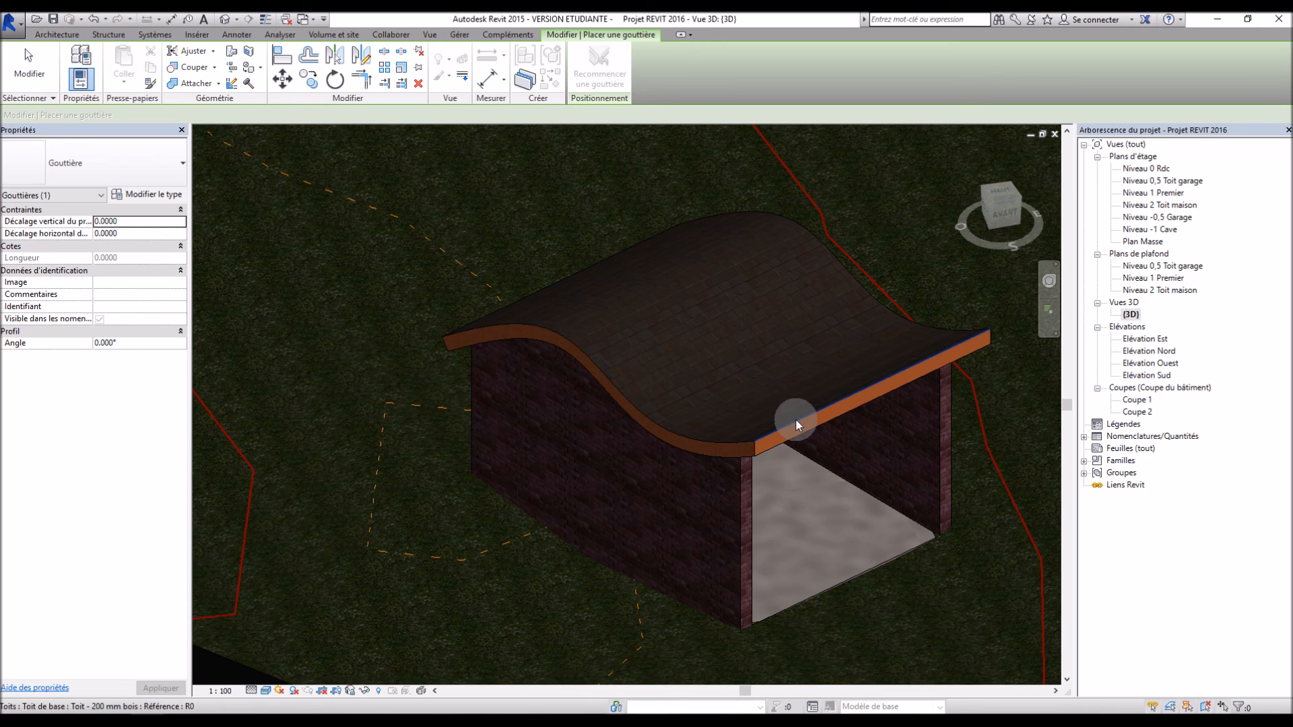
left_click(846, 399)
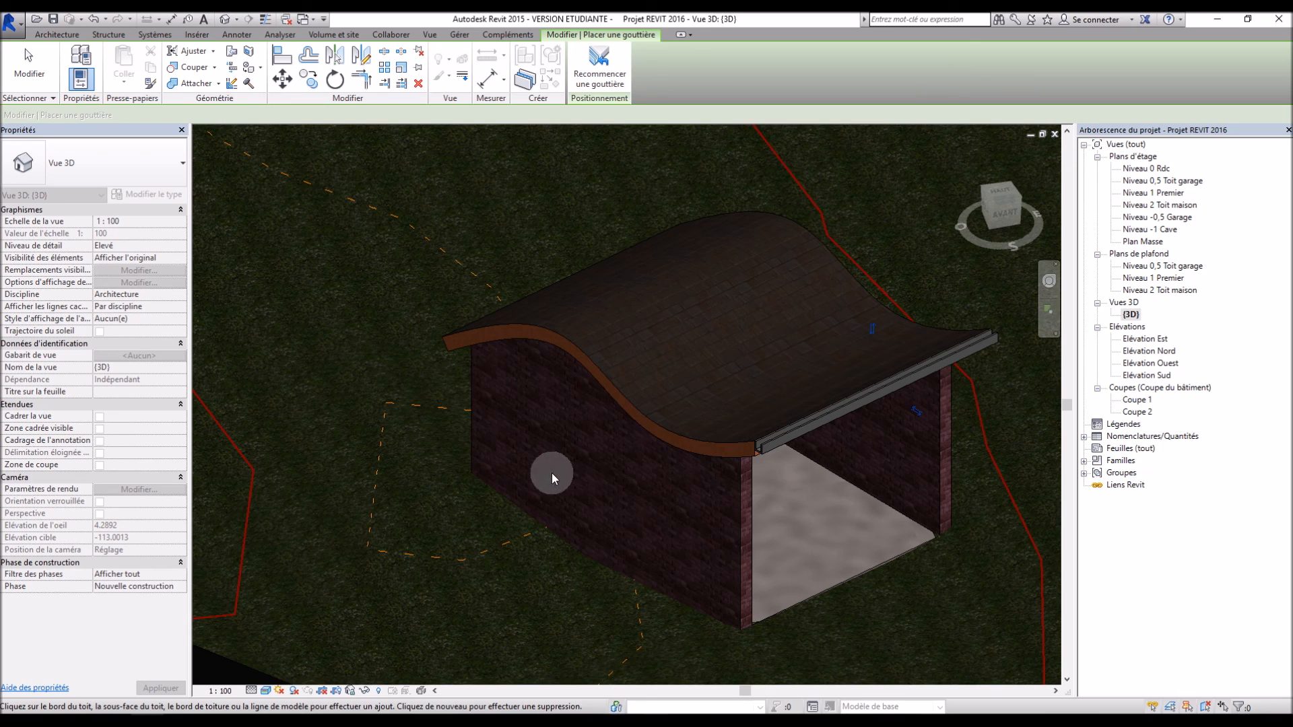
scroll(552, 472, "down", 8)
middle_click_drag(782, 387, 686, 546, "shift")
scroll(798, 408, "up", 1)
scroll(798, 408, "down", 4)
scroll(829, 278, "up", 4)
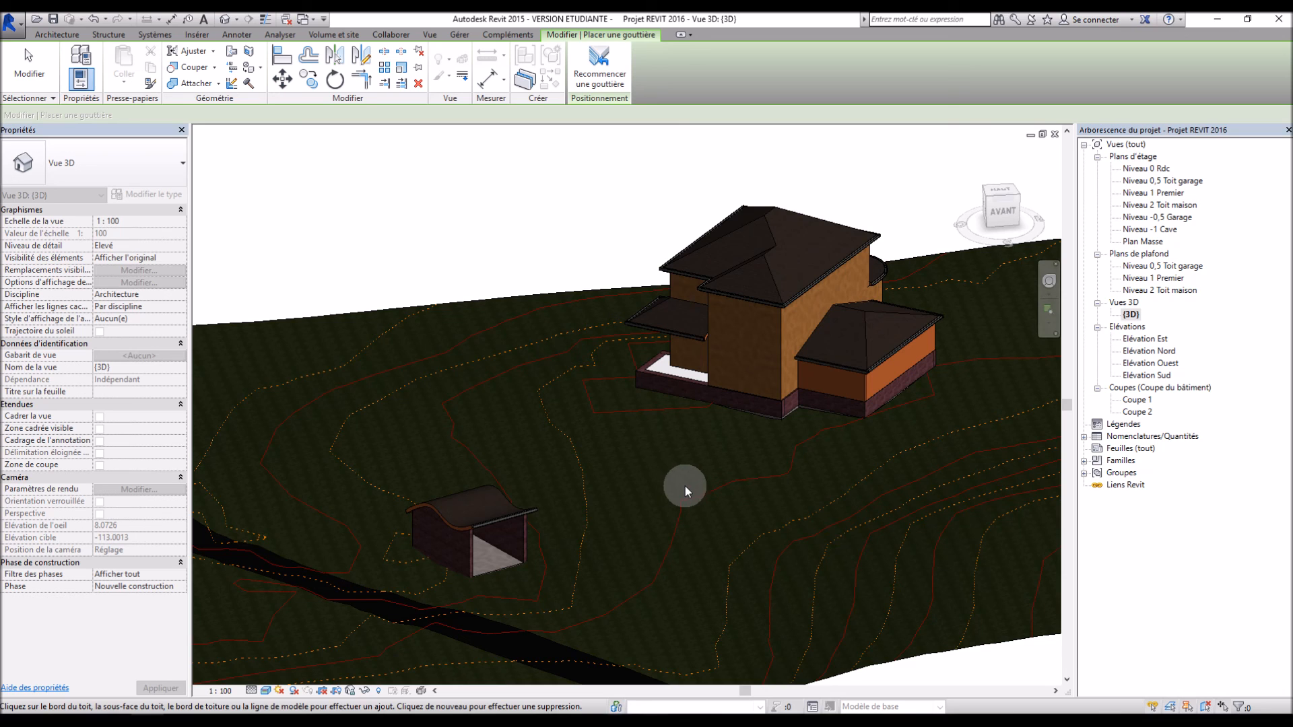
mouse_move(660, 470)
middle_mouse_down("shift")
mouse_move(614, 496)
mouse_move(676, 494)
mouse_move(665, 483)
middle_mouse_up("shift")
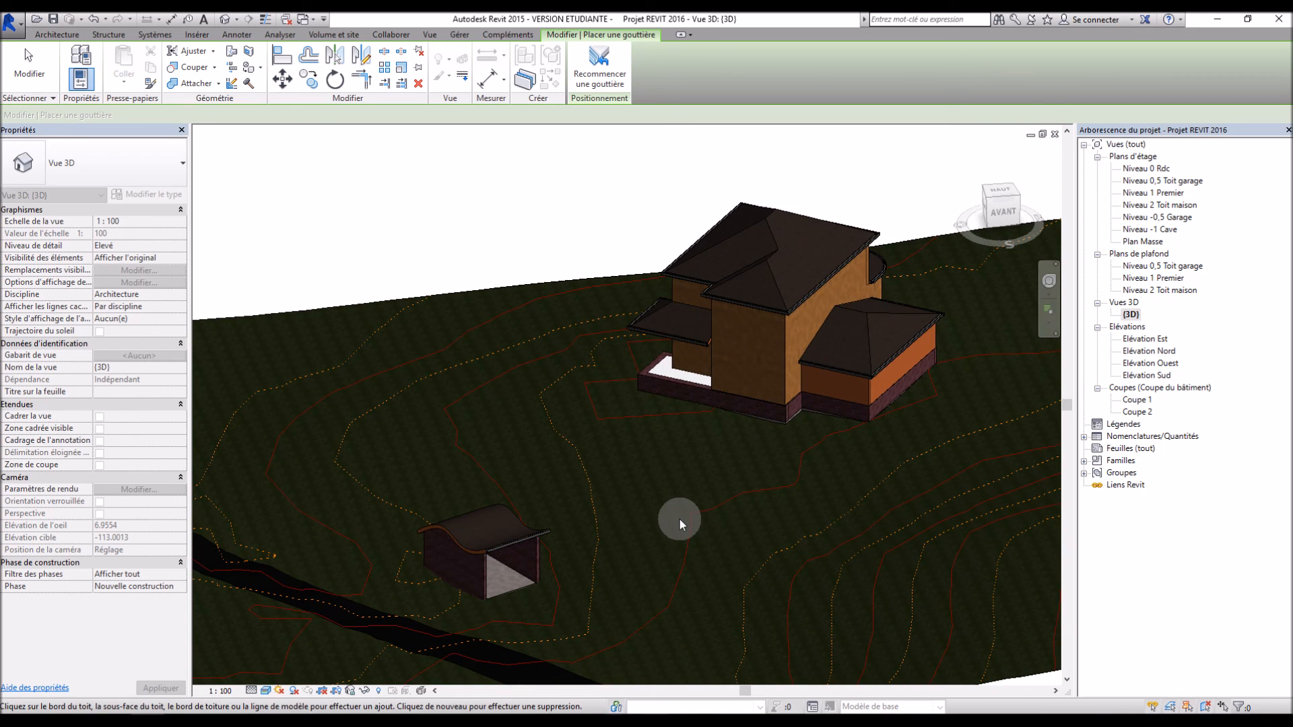